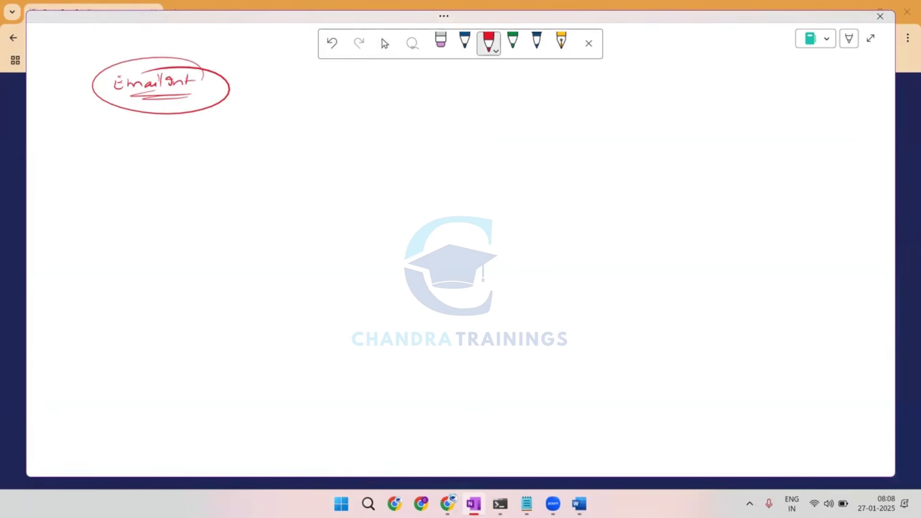
# Draw a red arrow from the circled Email Int heading to the word "Smart" and write "act => Send Email" beneath it.
pyautogui.moveTo(234, 91); pyautogui.dragTo(285, 95)
pyautogui.moveTo(292, 90); pyautogui.dragTo(332, 94)
pyautogui.moveTo(327, 88); pyautogui.dragTo(340, 85)
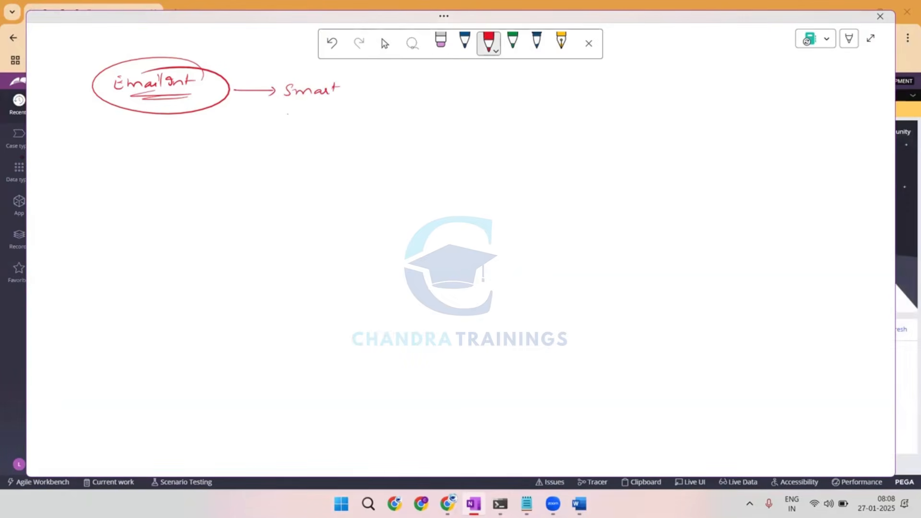
pyautogui.moveTo(286, 117); pyautogui.dragTo(294, 123)
pyautogui.moveTo(300, 112)
pyautogui.mouseDown()
pyautogui.moveTo(300, 122)
pyautogui.moveTo(330, 121)
pyautogui.mouseUp()
pyautogui.moveTo(319, 125)
pyautogui.mouseDown()
pyautogui.moveTo(377, 126)
pyautogui.moveTo(385, 116)
pyautogui.moveTo(390, 129)
pyautogui.moveTo(418, 122)
pyautogui.mouseUp()
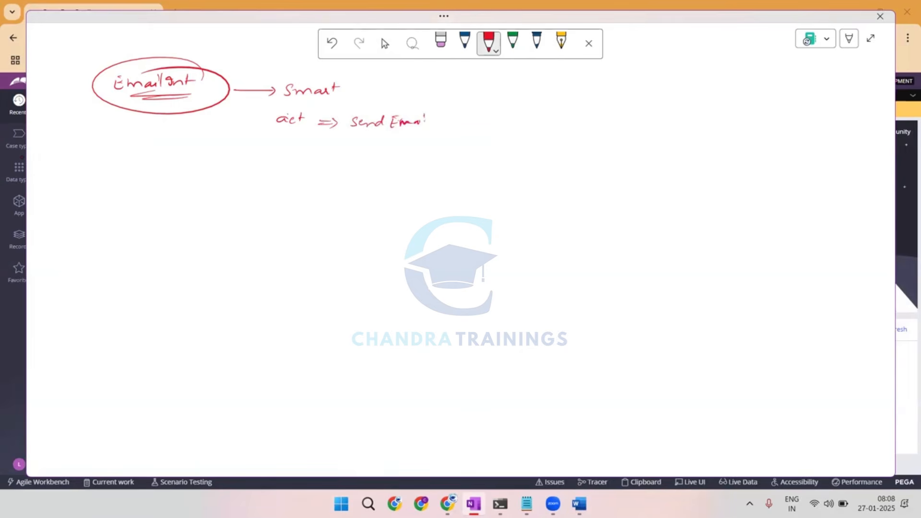
# In green, circle "Smart" with an arrow above it, and begin a flow diagram with a start circle and first box.
pyautogui.click(512, 42)
pyautogui.moveTo(303, 74)
pyautogui.mouseDown()
pyautogui.moveTo(354, 96)
pyautogui.moveTo(281, 78)
pyautogui.mouseUp()
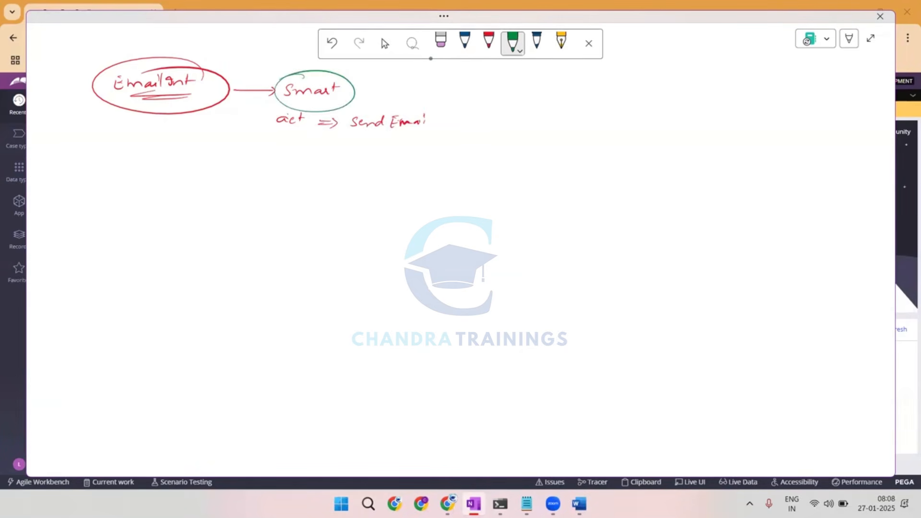
pyautogui.moveTo(96, 190); pyautogui.dragTo(129, 199)
pyautogui.moveTo(130, 208)
pyautogui.mouseDown()
pyautogui.moveTo(130, 191)
pyautogui.moveTo(142, 207)
pyautogui.mouseUp()
pyautogui.moveTo(52, 182); pyautogui.dragTo(106, 174)
pyautogui.moveTo(297, 51); pyautogui.dragTo(297, 67)
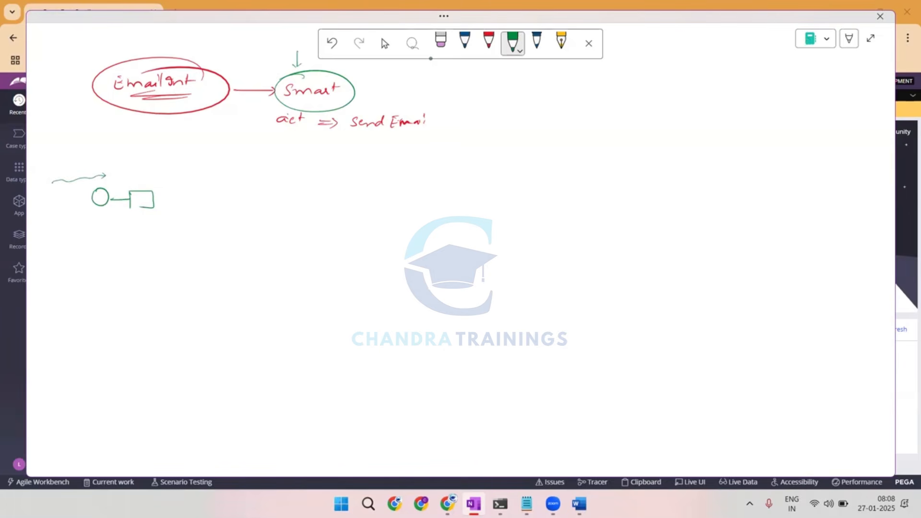
# Extend the green flow diagram with an envelope box, another box and an end circle.
pyautogui.moveTo(155, 200)
pyautogui.mouseDown()
pyautogui.moveTo(173, 200)
pyautogui.moveTo(174, 209)
pyautogui.mouseUp()
pyautogui.moveTo(173, 192)
pyautogui.mouseDown()
pyautogui.moveTo(201, 192)
pyautogui.moveTo(176, 209)
pyautogui.mouseUp()
pyautogui.moveTo(178, 194)
pyautogui.mouseDown()
pyautogui.moveTo(224, 199)
pyautogui.moveTo(223, 207)
pyautogui.mouseUp()
pyautogui.moveTo(222, 192)
pyautogui.mouseDown()
pyautogui.moveTo(237, 192)
pyautogui.moveTo(229, 210)
pyautogui.mouseUp()
pyautogui.moveTo(238, 202); pyautogui.dragTo(263, 197)
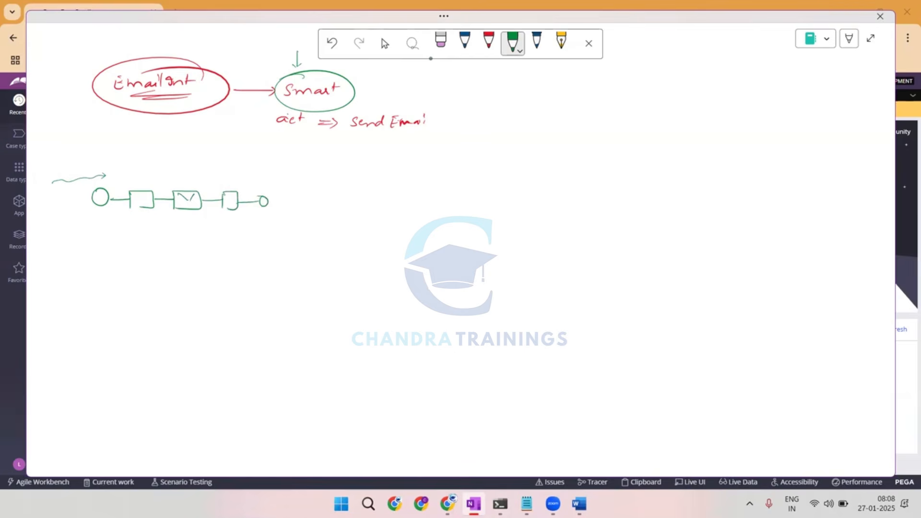
# Draw an arrow down from the envelope box to a green circle listing "To", "Sub" and "body".
pyautogui.moveTo(190, 212); pyautogui.dragTo(183, 236)
pyautogui.moveTo(180, 237); pyautogui.dragTo(174, 261)
pyautogui.moveTo(183, 255)
pyautogui.mouseDown()
pyautogui.moveTo(192, 259)
pyautogui.moveTo(180, 276)
pyautogui.moveTo(197, 265)
pyautogui.moveTo(204, 277)
pyautogui.mouseUp()
pyautogui.moveTo(181, 232)
pyautogui.mouseDown()
pyautogui.moveTo(217, 268)
pyautogui.moveTo(158, 241)
pyautogui.mouseUp()
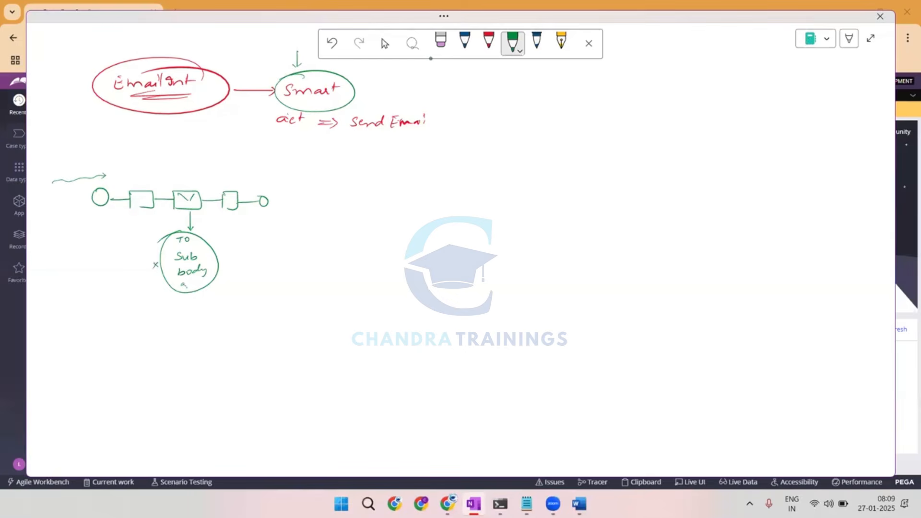
# In blue, ring the To/Sub/body circle, draw arrows through and past Smart, and write "Send Simple Email" with Simple underlined.
pyautogui.click(464, 42)
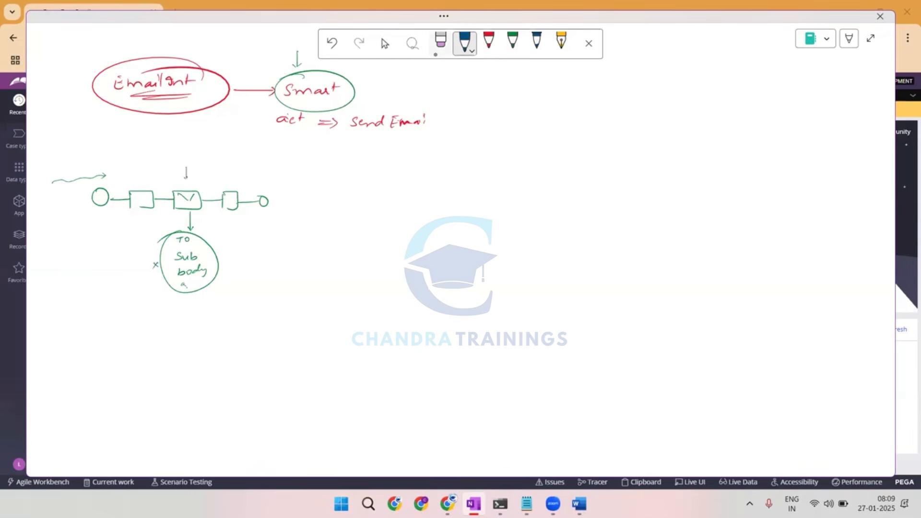
pyautogui.moveTo(182, 232)
pyautogui.mouseDown()
pyautogui.moveTo(161, 257)
pyautogui.moveTo(222, 254)
pyautogui.moveTo(171, 235)
pyautogui.mouseUp()
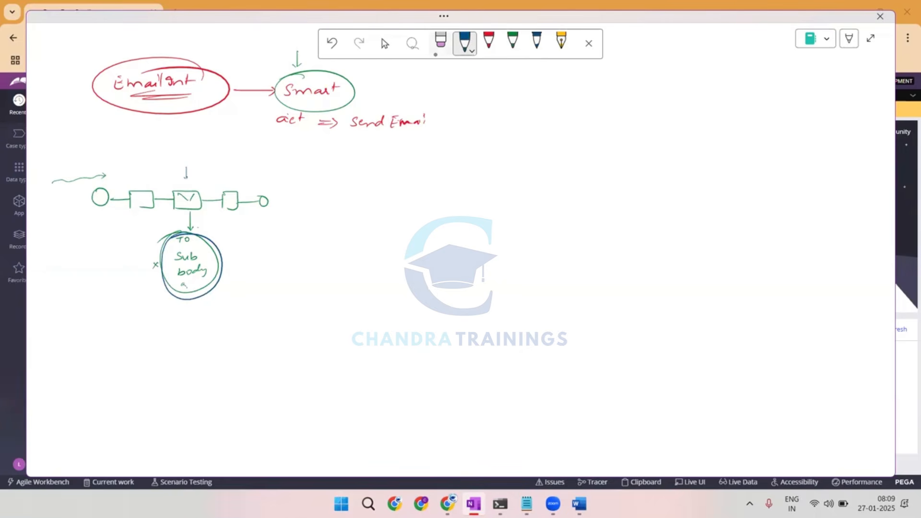
pyautogui.moveTo(198, 232)
pyautogui.mouseDown()
pyautogui.moveTo(258, 132)
pyautogui.moveTo(366, 83)
pyautogui.moveTo(396, 76)
pyautogui.moveTo(404, 89)
pyautogui.mouseUp()
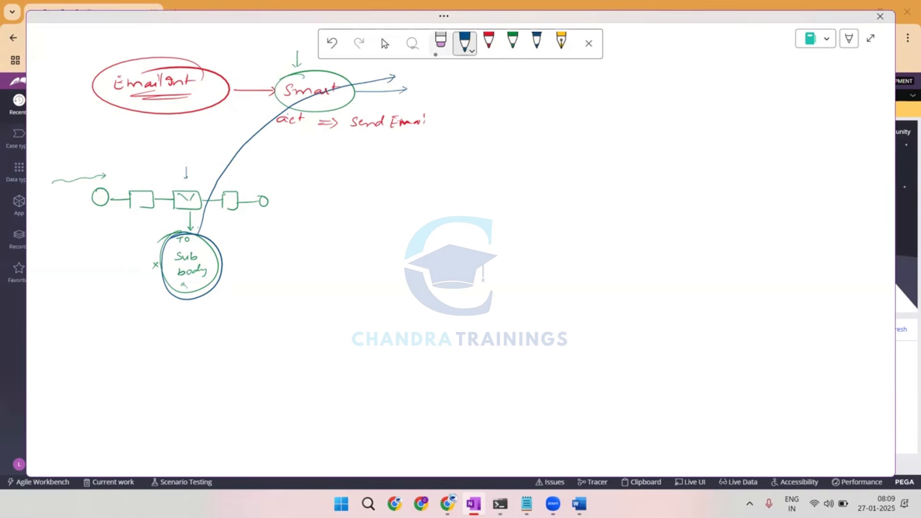
pyautogui.moveTo(434, 77)
pyautogui.mouseDown()
pyautogui.moveTo(429, 84)
pyautogui.moveTo(482, 90)
pyautogui.moveTo(526, 79)
pyautogui.mouseUp()
pyautogui.moveTo(466, 95); pyautogui.dragTo(490, 93)
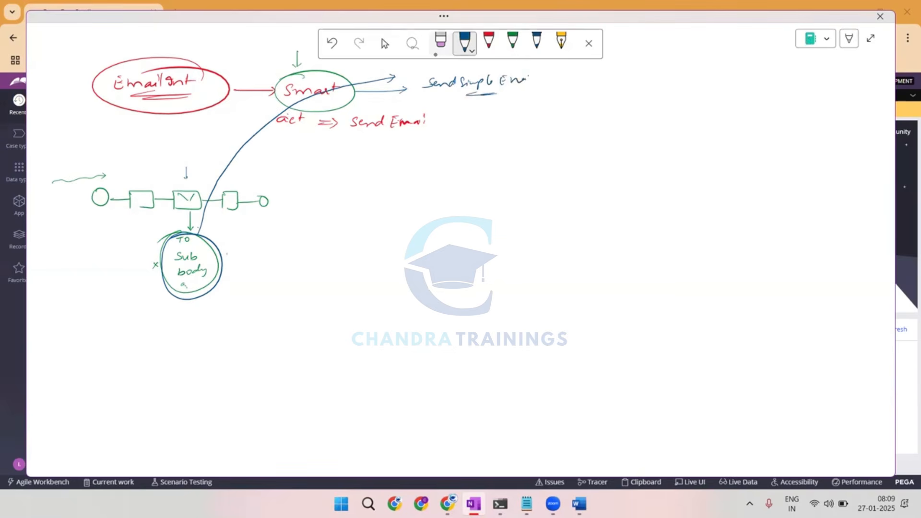
# Sketch activity step lines beside Send Simple Email and a dark blue circle listing From, Pass, smtp and port, marked with question marks.
pyautogui.moveTo(543, 84)
pyautogui.mouseDown()
pyautogui.moveTo(556, 91)
pyautogui.moveTo(551, 107)
pyautogui.moveTo(570, 124)
pyautogui.moveTo(568, 141)
pyautogui.moveTo(606, 142)
pyautogui.moveTo(568, 159)
pyautogui.moveTo(602, 164)
pyautogui.mouseUp()
pyautogui.click(536, 43)
pyautogui.moveTo(573, 172)
pyautogui.mouseDown()
pyautogui.moveTo(569, 179)
pyautogui.moveTo(590, 172)
pyautogui.moveTo(578, 192)
pyautogui.moveTo(598, 190)
pyautogui.mouseUp()
pyautogui.moveTo(589, 130)
pyautogui.mouseDown()
pyautogui.moveTo(587, 203)
pyautogui.moveTo(573, 134)
pyautogui.mouseUp()
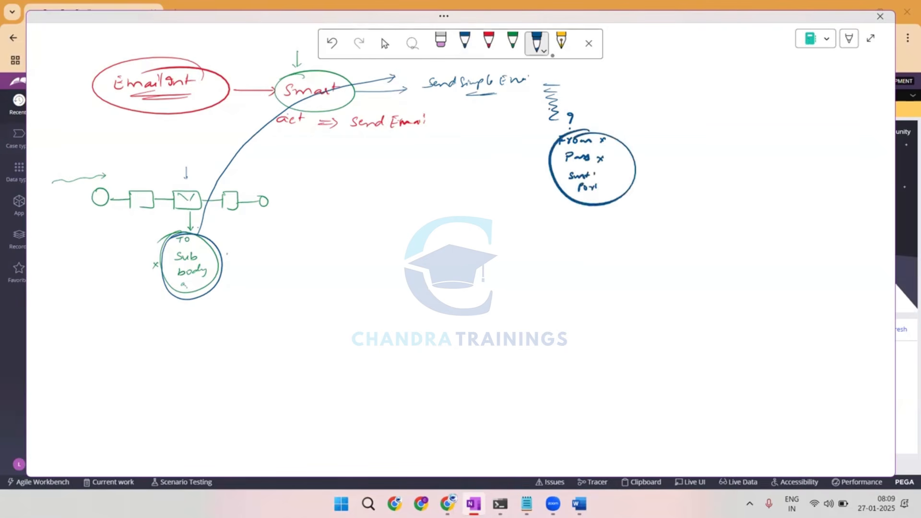
pyautogui.moveTo(634, 143); pyautogui.dragTo(637, 153)
pyautogui.click(637, 156)
# Write the heading "Email Account" in red at the page's upper right and circle it.
pyautogui.click(488, 43)
pyautogui.moveTo(748, 63)
pyautogui.mouseDown()
pyautogui.moveTo(745, 73)
pyautogui.moveTo(764, 70)
pyautogui.mouseUp()
pyautogui.moveTo(771, 65); pyautogui.dragTo(817, 64)
pyautogui.moveTo(826, 60); pyautogui.dragTo(842, 62)
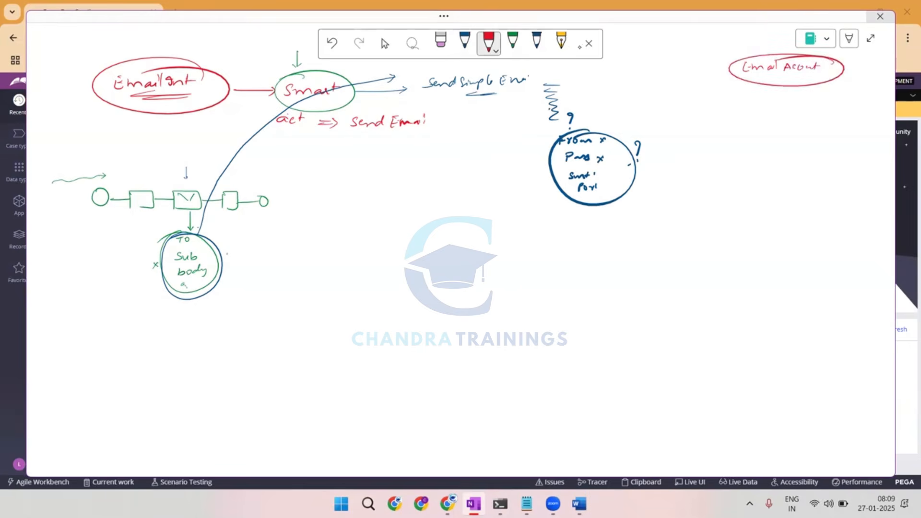
# Underline both words of Email Account in dark blue and add a downward arrow above the heading.
pyautogui.click(536, 42)
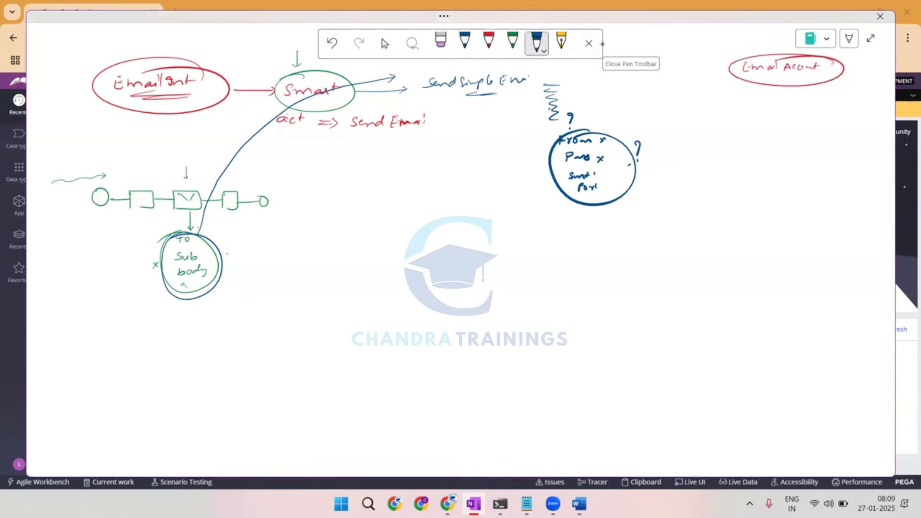
pyautogui.moveTo(781, 78); pyautogui.dragTo(796, 82)
pyautogui.moveTo(748, 36); pyautogui.dragTo(746, 52)
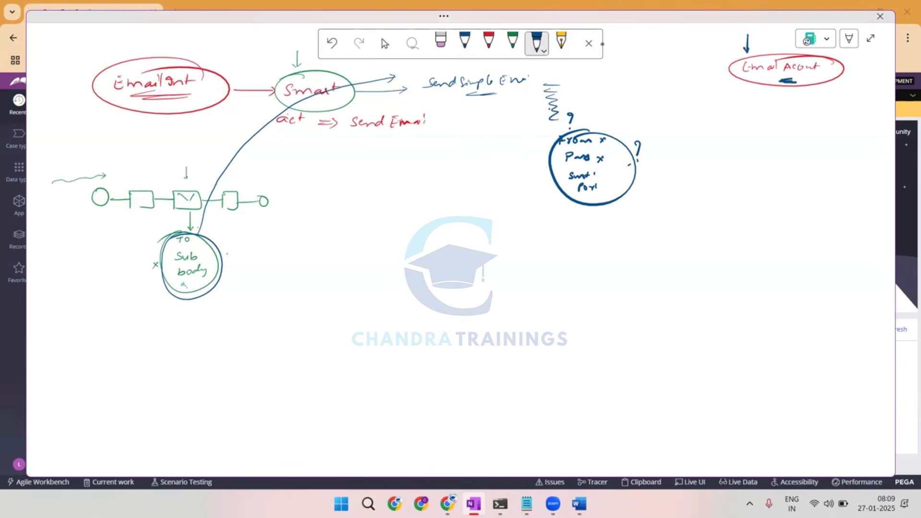
pyautogui.moveTo(775, 77); pyautogui.dragTo(753, 85)
# Draw a box behind a dividing line, a curved arrow from it, and a stack of account lines under Email Account.
pyautogui.moveTo(837, 112)
pyautogui.mouseDown()
pyautogui.moveTo(878, 153)
pyautogui.moveTo(828, 156)
pyautogui.moveTo(837, 107)
pyautogui.moveTo(859, 109)
pyautogui.moveTo(871, 95)
pyautogui.moveTo(867, 107)
pyautogui.mouseUp()
pyautogui.moveTo(843, 60); pyautogui.dragTo(826, 179)
pyautogui.moveTo(848, 100)
pyautogui.mouseDown()
pyautogui.moveTo(859, 93)
pyautogui.moveTo(821, 86)
pyautogui.moveTo(762, 109)
pyautogui.moveTo(770, 110)
pyautogui.mouseUp()
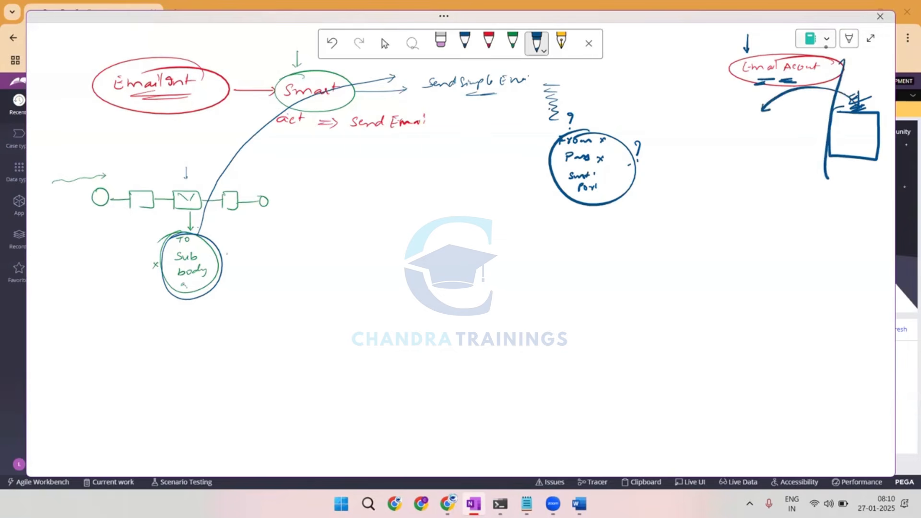
pyautogui.moveTo(832, 74)
pyautogui.mouseDown()
pyautogui.moveTo(748, 83)
pyautogui.moveTo(829, 76)
pyautogui.moveTo(818, 77)
pyautogui.mouseUp()
pyautogui.moveTo(733, 116)
pyautogui.mouseDown()
pyautogui.moveTo(769, 116)
pyautogui.moveTo(774, 128)
pyautogui.mouseUp()
pyautogui.moveTo(739, 140)
pyautogui.mouseDown()
pyautogui.moveTo(775, 139)
pyautogui.moveTo(775, 164)
pyautogui.mouseUp()
pyautogui.moveTo(755, 176)
pyautogui.mouseDown()
pyautogui.moveTo(778, 176)
pyautogui.moveTo(780, 188)
pyautogui.mouseUp()
pyautogui.moveTo(761, 199)
pyautogui.mouseDown()
pyautogui.moveTo(782, 206)
pyautogui.moveTo(782, 220)
pyautogui.mouseUp()
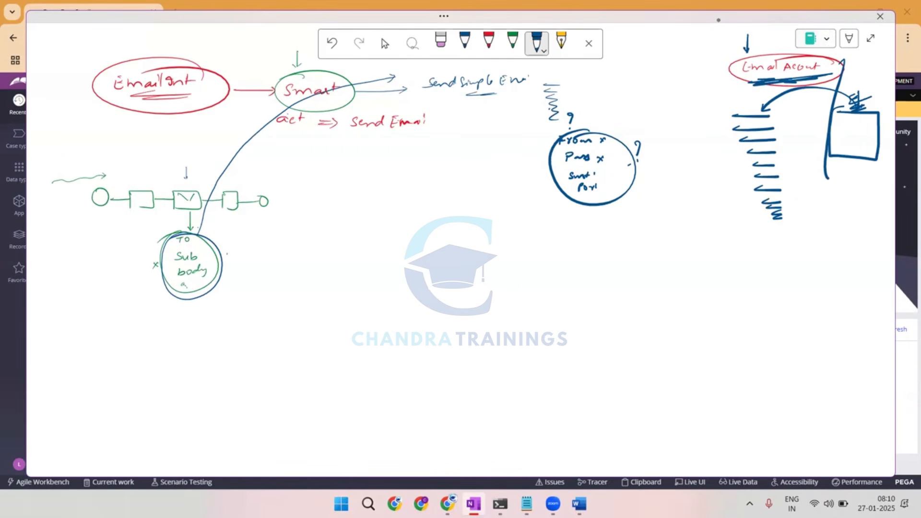
# Outline the first account line with dashes and branch it to the labels F, P, S and P.
pyautogui.moveTo(737, 107); pyautogui.dragTo(730, 118)
pyautogui.moveTo(734, 121); pyautogui.dragTo(743, 124)
pyautogui.moveTo(749, 124); pyautogui.dragTo(760, 123)
pyautogui.moveTo(763, 123)
pyautogui.mouseDown()
pyautogui.moveTo(770, 118)
pyautogui.moveTo(754, 105)
pyautogui.moveTo(778, 118)
pyautogui.mouseUp()
pyautogui.moveTo(788, 109)
pyautogui.mouseDown()
pyautogui.moveTo(771, 116)
pyautogui.moveTo(803, 99)
pyautogui.mouseUp()
pyautogui.moveTo(797, 104); pyautogui.dragTo(796, 113)
pyautogui.moveTo(797, 113); pyautogui.dragTo(798, 123)
pyautogui.moveTo(803, 121)
pyautogui.mouseDown()
pyautogui.moveTo(796, 131)
pyautogui.moveTo(816, 98)
pyautogui.mouseUp()
# Add red check marks beside the F label, along the divider and across the stacked account lines.
pyautogui.click(488, 41)
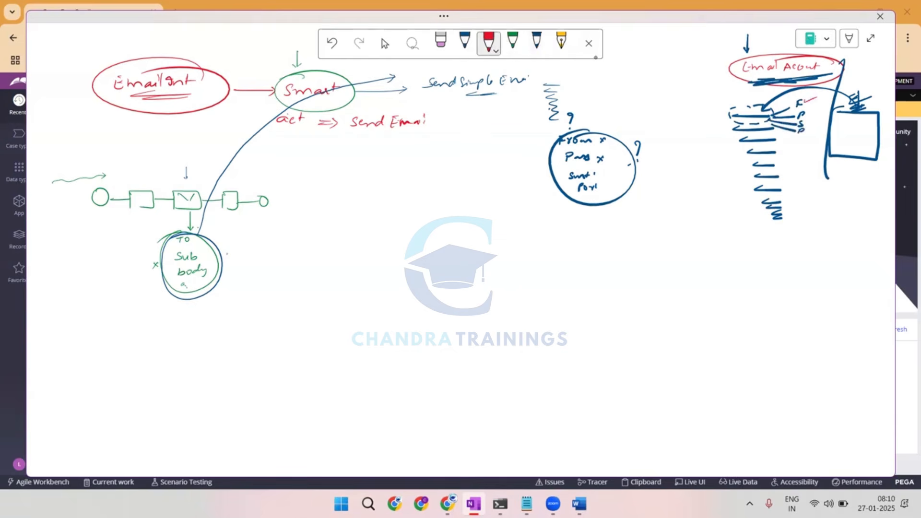
pyautogui.moveTo(779, 144); pyautogui.dragTo(807, 144)
pyautogui.moveTo(810, 143); pyautogui.dragTo(819, 141)
pyautogui.moveTo(806, 180); pyautogui.dragTo(824, 171)
pyautogui.moveTo(723, 123); pyautogui.dragTo(753, 111)
pyautogui.moveTo(731, 152); pyautogui.dragTo(760, 141)
pyautogui.moveTo(733, 187); pyautogui.dragTo(764, 174)
pyautogui.moveTo(739, 214); pyautogui.dragTo(766, 207)
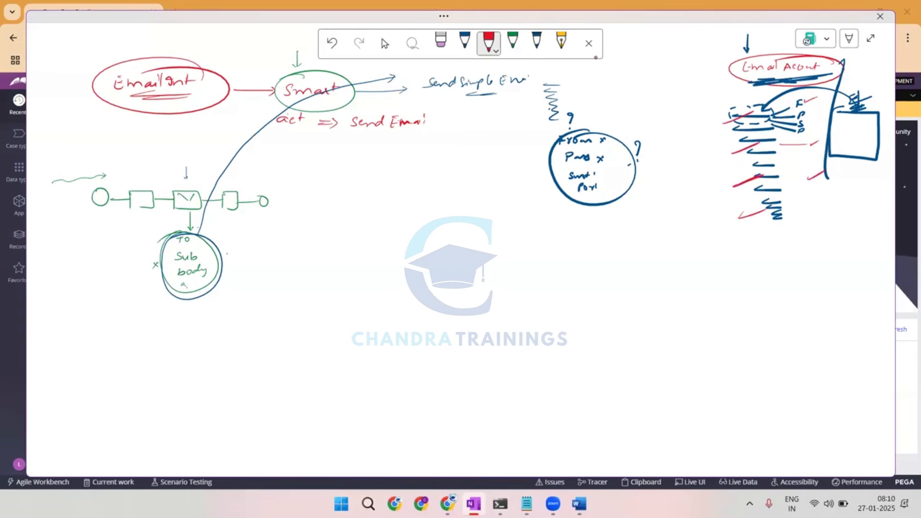
# In dark blue, add check marks in and below the box and draw curves from the account lines towards them.
pyautogui.click(536, 41)
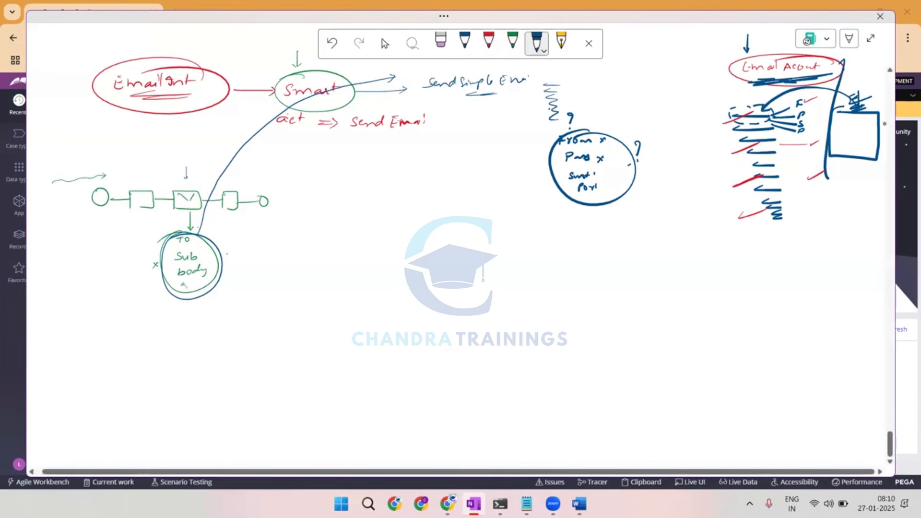
pyautogui.moveTo(853, 134); pyautogui.dragTo(874, 124)
pyautogui.moveTo(852, 198); pyautogui.dragTo(871, 192)
pyautogui.moveTo(859, 248); pyautogui.dragTo(876, 242)
pyautogui.moveTo(863, 291); pyautogui.dragTo(879, 284)
pyautogui.moveTo(720, 125); pyautogui.dragTo(797, 103)
pyautogui.moveTo(843, 191); pyautogui.dragTo(845, 196)
pyautogui.moveTo(734, 161); pyautogui.dragTo(845, 196)
pyautogui.moveTo(741, 201); pyautogui.dragTo(839, 232)
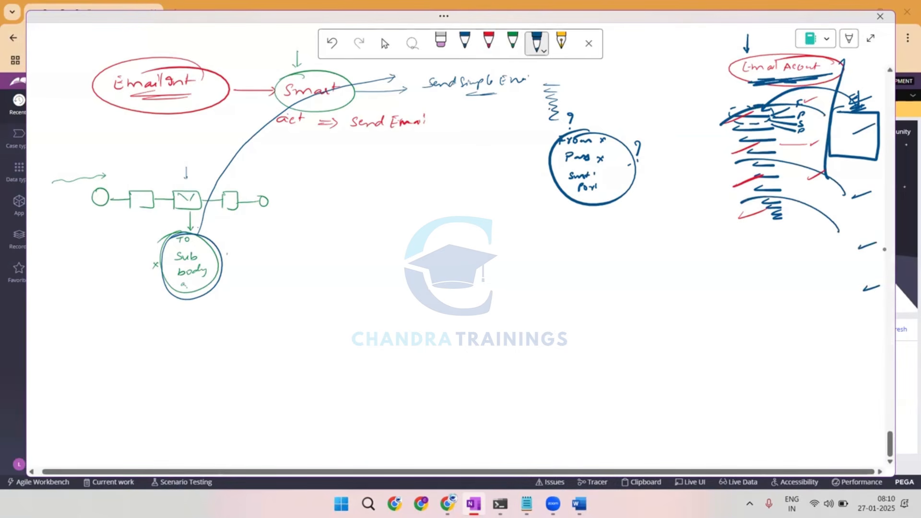
pyautogui.moveTo(746, 251); pyautogui.dragTo(862, 273)
# Mark the envelope box in green and circle the first account line in the same colour.
pyautogui.click(512, 41)
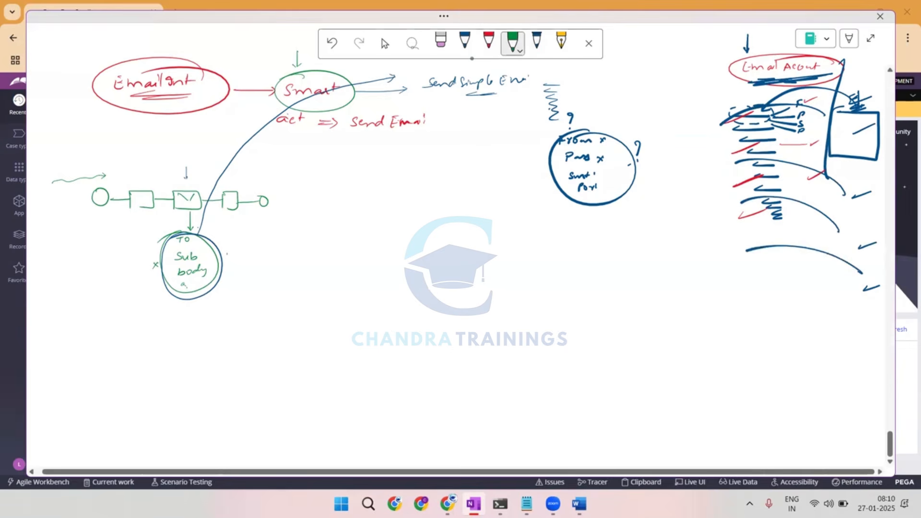
pyautogui.moveTo(193, 207); pyautogui.dragTo(198, 201)
pyautogui.moveTo(188, 207); pyautogui.dragTo(194, 202)
pyautogui.moveTo(751, 98)
pyautogui.mouseDown()
pyautogui.moveTo(735, 99)
pyautogui.moveTo(756, 97)
pyautogui.mouseUp()
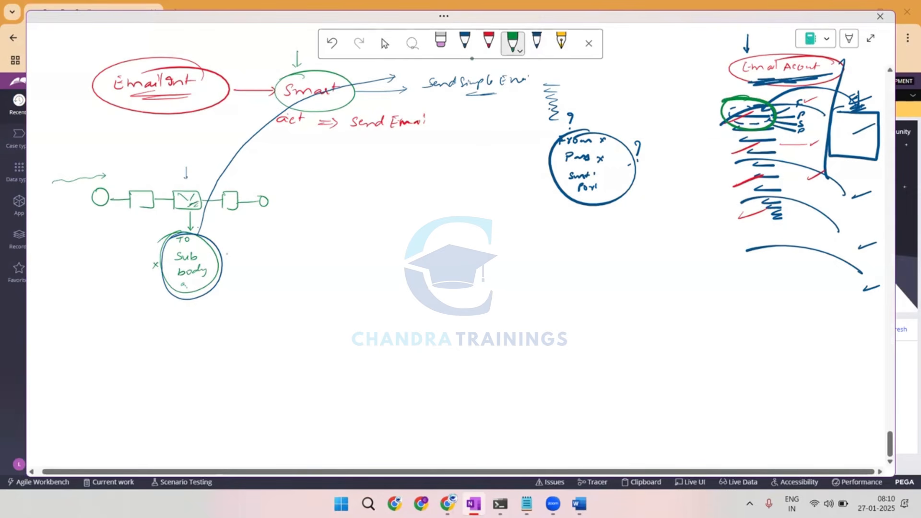
# Draw a dark blue arrow from the circled account line to an underlined question mark below the From/Pass circle.
pyautogui.click(536, 42)
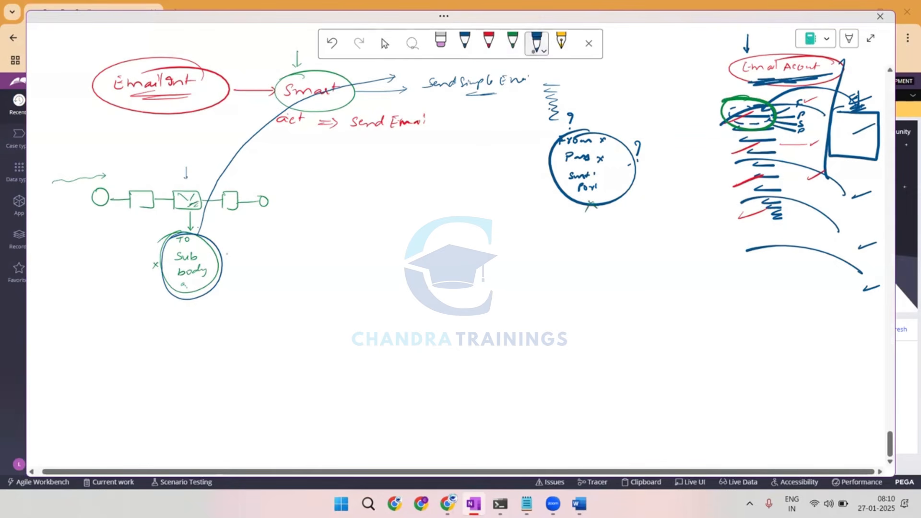
pyautogui.moveTo(722, 122)
pyautogui.mouseDown()
pyautogui.moveTo(608, 220)
pyautogui.moveTo(594, 215)
pyautogui.moveTo(591, 223)
pyautogui.mouseUp()
pyautogui.click(595, 232)
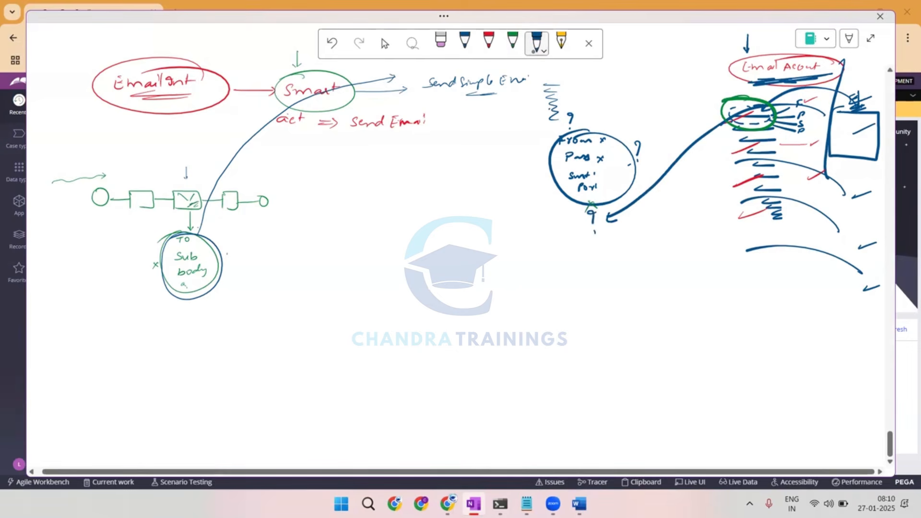
pyautogui.moveTo(595, 234); pyautogui.dragTo(611, 231)
# Draw a long brace alongside the account lines and label it with an underlined "100".
pyautogui.moveTo(706, 97); pyautogui.dragTo(723, 270)
pyautogui.moveTo(687, 209); pyautogui.dragTo(689, 217)
pyautogui.moveTo(697, 211); pyautogui.dragTo(677, 230)
pyautogui.moveTo(677, 230); pyautogui.dragTo(701, 228)
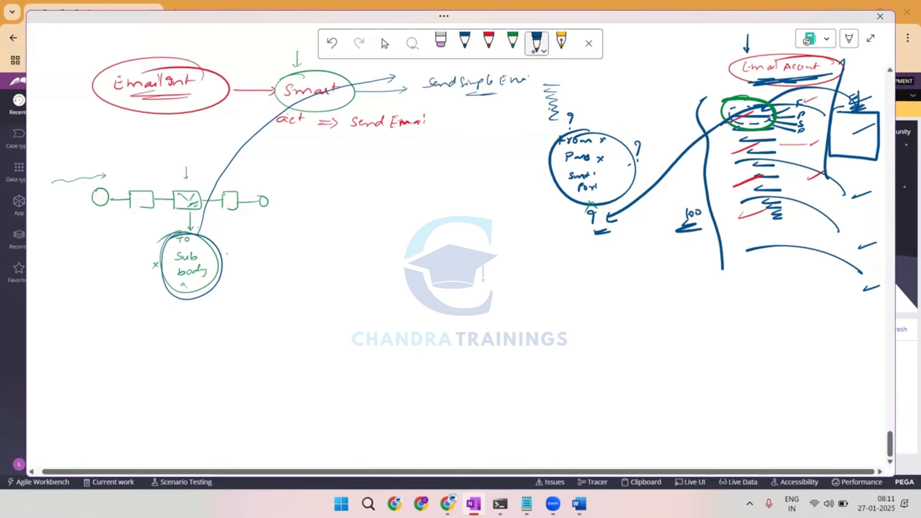
# Write the circled class names "abc-abCL-work-L.P" and "abc-abCL-work", linking the second to the flow's "C-L" label, and underline L.P.
pyautogui.moveTo(65, 156); pyautogui.dragTo(86, 159)
pyautogui.moveTo(92, 154); pyautogui.dragTo(111, 155)
pyautogui.moveTo(112, 143); pyautogui.dragTo(114, 152)
pyautogui.moveTo(126, 144); pyautogui.dragTo(152, 145)
pyautogui.moveTo(156, 141); pyautogui.dragTo(165, 139)
pyautogui.moveTo(169, 140); pyautogui.dragTo(229, 128)
pyautogui.moveTo(76, 181)
pyautogui.mouseDown()
pyautogui.moveTo(175, 162)
pyautogui.moveTo(77, 115)
pyautogui.moveTo(79, 180)
pyautogui.moveTo(298, 209)
pyautogui.moveTo(303, 249)
pyautogui.moveTo(418, 225)
pyautogui.moveTo(336, 263)
pyautogui.moveTo(437, 224)
pyautogui.mouseUp()
pyautogui.moveTo(202, 150)
pyautogui.mouseDown()
pyautogui.moveTo(251, 128)
pyautogui.moveTo(245, 137)
pyautogui.mouseUp()
pyautogui.moveTo(235, 145); pyautogui.dragTo(264, 132)
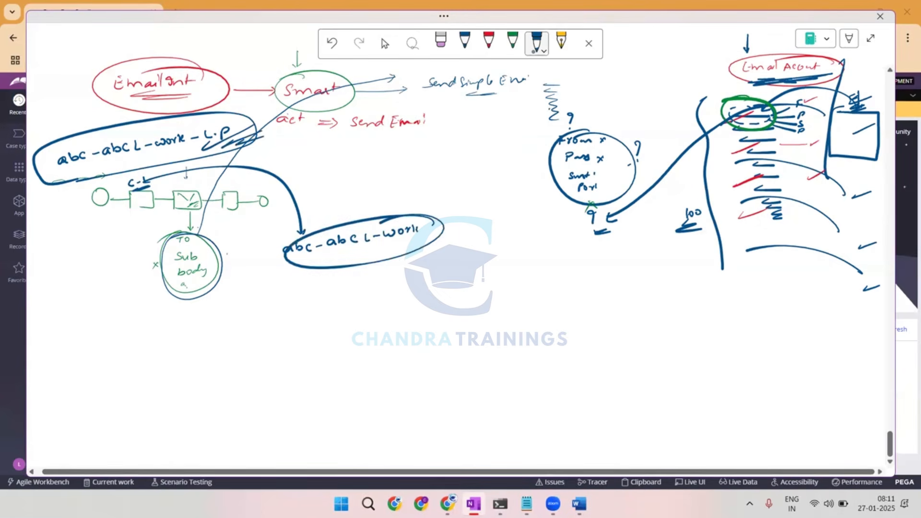
# Emphasise the account lines, the C-L label and abc-abCL-work, and connect the flow's end to the circled account line.
pyautogui.moveTo(705, 102); pyautogui.dragTo(728, 284)
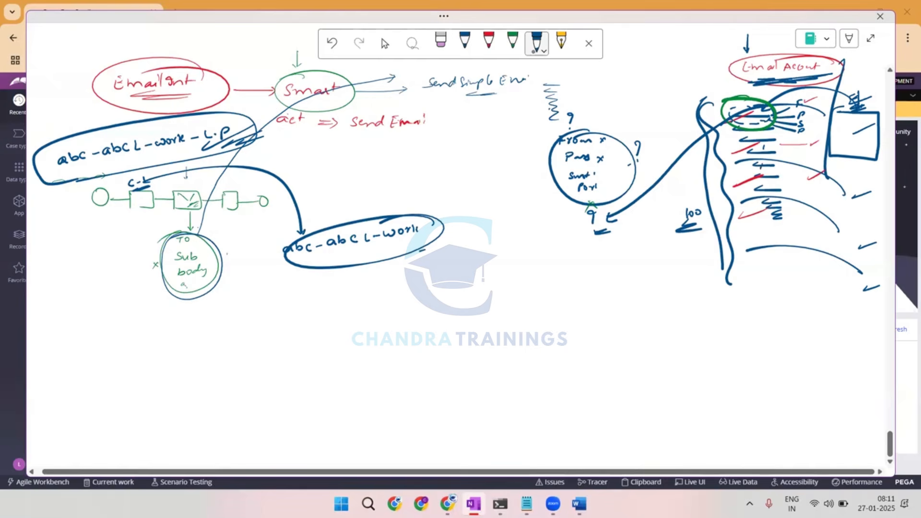
pyautogui.moveTo(727, 121); pyautogui.dragTo(761, 111)
pyautogui.moveTo(119, 195); pyautogui.dragTo(151, 185)
pyautogui.moveTo(352, 218)
pyautogui.mouseDown()
pyautogui.moveTo(335, 219)
pyautogui.moveTo(314, 266)
pyautogui.moveTo(314, 242)
pyautogui.mouseUp()
pyautogui.moveTo(275, 203)
pyautogui.mouseDown()
pyautogui.moveTo(393, 156)
pyautogui.moveTo(717, 89)
pyautogui.moveTo(764, 139)
pyautogui.moveTo(748, 94)
pyautogui.mouseUp()
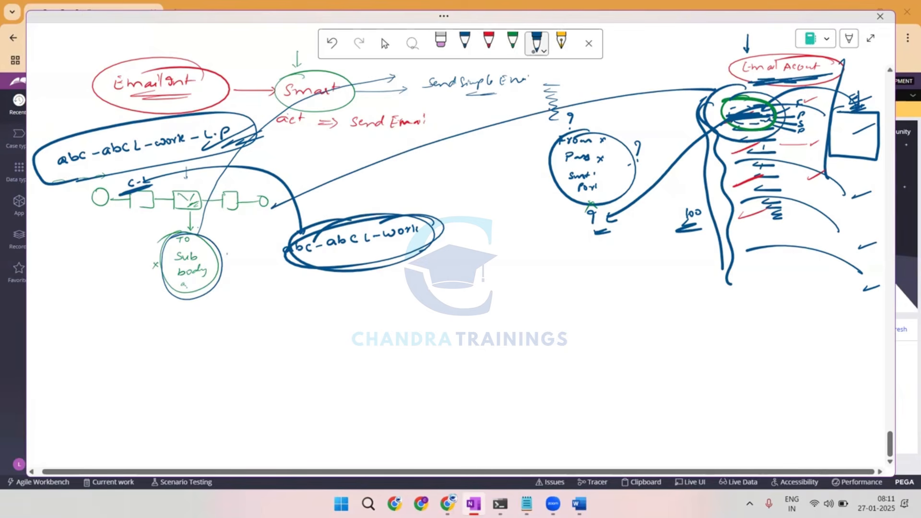
# Strike a lower account line, add an arrow into the flow's start, and retrace the outline around abc-abCL-work-L.P.
pyautogui.moveTo(790, 154); pyautogui.dragTo(797, 166)
pyautogui.moveTo(86, 190)
pyautogui.mouseDown()
pyautogui.moveTo(116, 229)
pyautogui.moveTo(86, 192)
pyautogui.moveTo(88, 207)
pyautogui.mouseUp()
pyautogui.moveTo(72, 139); pyautogui.dragTo(206, 149)
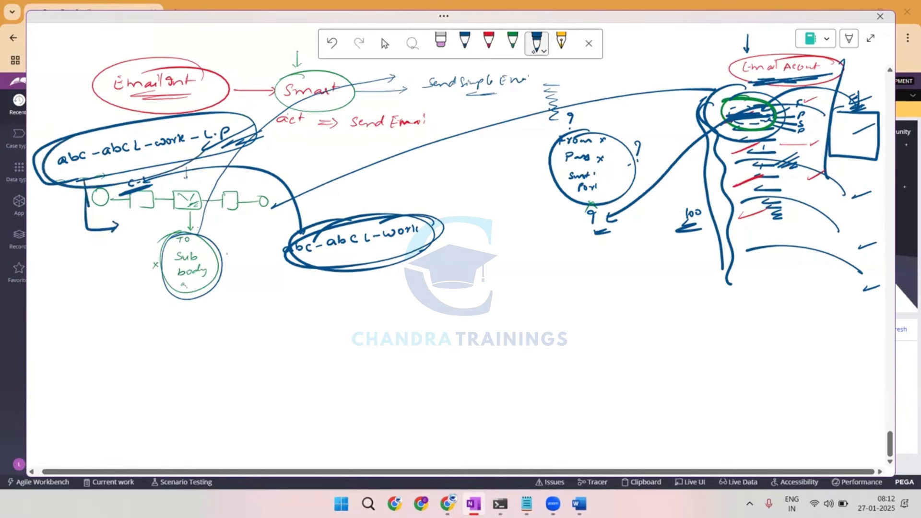
pyautogui.moveTo(82, 117); pyautogui.dragTo(211, 137)
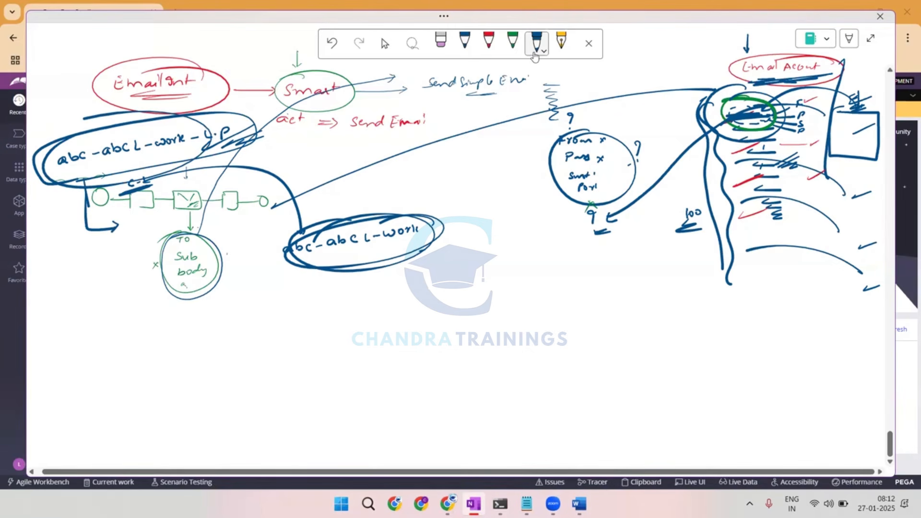
# On a blank area further down the page, write "Amazon" in dark blue and circle it.
pyautogui.press('Escape')
pyautogui.scroll(-6, 491, 258)
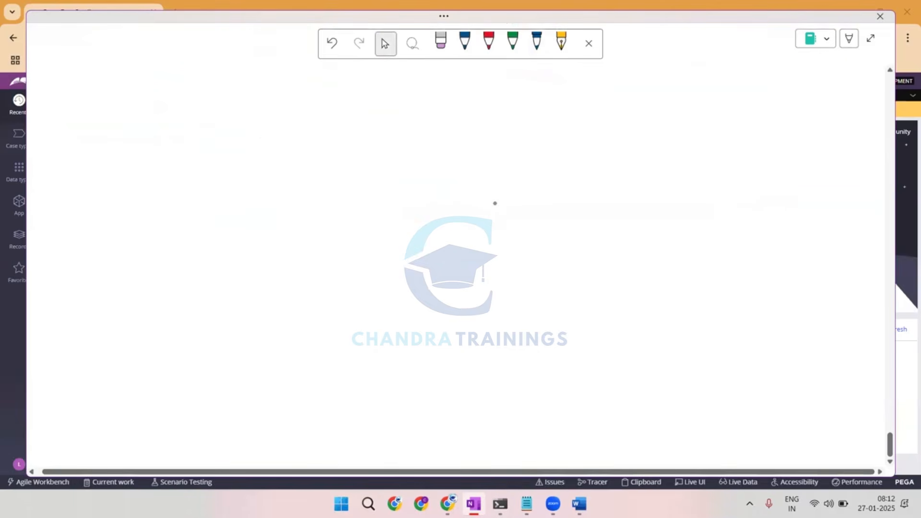
pyautogui.click(537, 43)
pyautogui.moveTo(302, 113); pyautogui.dragTo(312, 107)
pyautogui.moveTo(315, 105); pyautogui.dragTo(330, 106)
pyautogui.moveTo(331, 104); pyautogui.dragTo(375, 107)
pyautogui.moveTo(330, 88)
pyautogui.mouseDown()
pyautogui.moveTo(386, 99)
pyautogui.moveTo(379, 89)
pyautogui.mouseUp()
# Draw a branch from Amazon down to a circled node labelled "Order".
pyautogui.moveTo(311, 127)
pyautogui.mouseDown()
pyautogui.moveTo(288, 178)
pyautogui.moveTo(254, 194)
pyautogui.moveTo(278, 186)
pyautogui.mouseUp()
pyautogui.moveTo(279, 196); pyautogui.dragTo(290, 191)
pyautogui.moveTo(264, 178); pyautogui.dragTo(300, 182)
# Draw a second branch from Amazon to a circled "Billing" node, undoing and redrawing the faulty strokes.
pyautogui.moveTo(349, 123)
pyautogui.mouseDown()
pyautogui.moveTo(353, 179)
pyautogui.moveTo(336, 198)
pyautogui.moveTo(365, 185)
pyautogui.moveTo(376, 188)
pyautogui.moveTo(372, 206)
pyautogui.mouseUp()
pyautogui.moveTo(328, 203)
pyautogui.mouseDown()
pyautogui.moveTo(381, 179)
pyautogui.moveTo(377, 203)
pyautogui.mouseUp()
pyautogui.hotkey('ctrl', 'z')
pyautogui.hotkey('ctrl', 'z')
pyautogui.hotkey('ctrl', 'z')
pyautogui.moveTo(355, 179)
pyautogui.mouseDown()
pyautogui.moveTo(382, 179)
pyautogui.moveTo(399, 192)
pyautogui.mouseUp()
# Draw a third branch from Amazon and label its end "Cancellat".
pyautogui.moveTo(379, 118)
pyautogui.mouseDown()
pyautogui.moveTo(453, 173)
pyautogui.moveTo(453, 190)
pyautogui.moveTo(497, 190)
pyautogui.mouseUp()
pyautogui.moveTo(498, 178); pyautogui.dragTo(499, 190)
pyautogui.moveTo(495, 184); pyautogui.dragTo(503, 181)
# Write the class name "abc-abCEC-work" in red above the Amazon node.
pyautogui.click(465, 41)
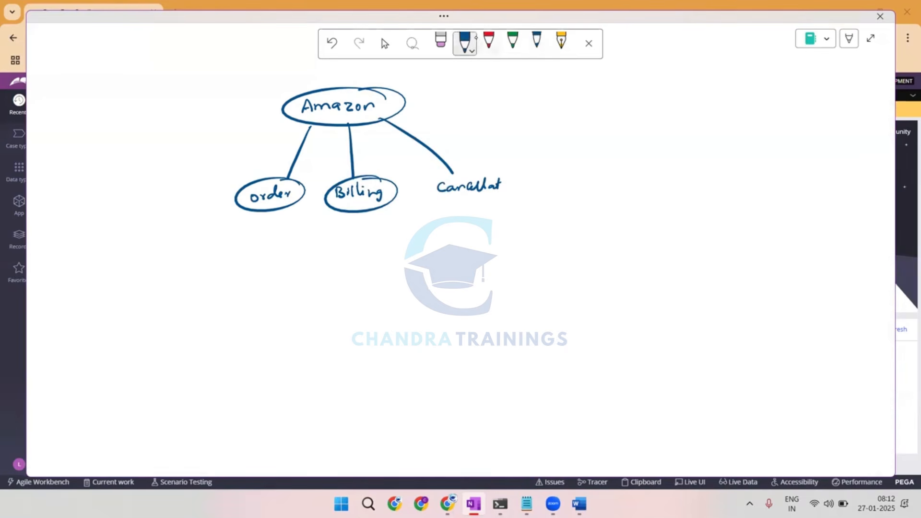
pyautogui.click(489, 41)
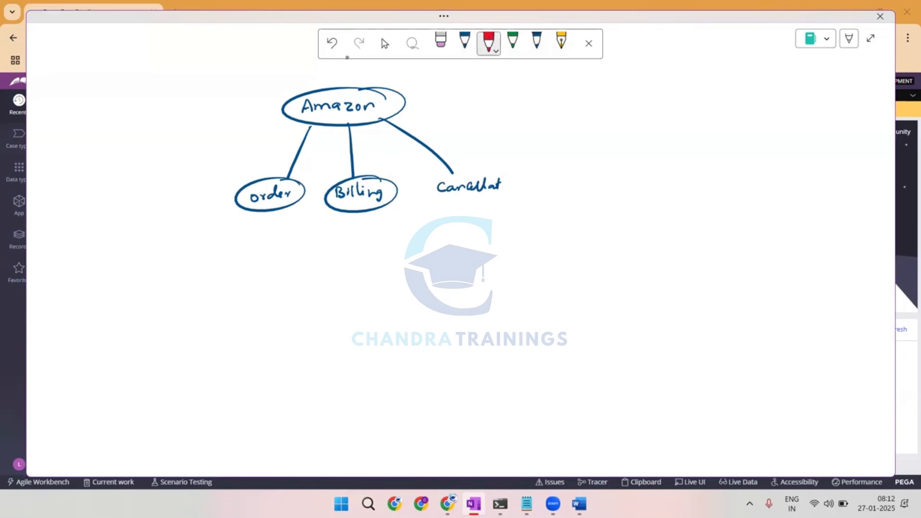
pyautogui.moveTo(188, 90); pyautogui.dragTo(191, 96)
pyautogui.moveTo(192, 82)
pyautogui.mouseDown()
pyautogui.moveTo(192, 95)
pyautogui.moveTo(203, 94)
pyautogui.mouseUp()
pyautogui.moveTo(210, 87)
pyautogui.mouseDown()
pyautogui.moveTo(208, 94)
pyautogui.moveTo(220, 89)
pyautogui.mouseUp()
pyautogui.moveTo(231, 82); pyautogui.dragTo(225, 88)
pyautogui.moveTo(231, 83); pyautogui.dragTo(237, 88)
pyautogui.moveTo(237, 84)
pyautogui.mouseDown()
pyautogui.moveTo(255, 85)
pyautogui.moveTo(265, 74)
pyautogui.mouseUp()
pyautogui.moveTo(257, 80); pyautogui.dragTo(271, 83)
pyautogui.moveTo(279, 80); pyautogui.dragTo(312, 71)
pyautogui.moveTo(315, 76); pyautogui.dragTo(319, 71)
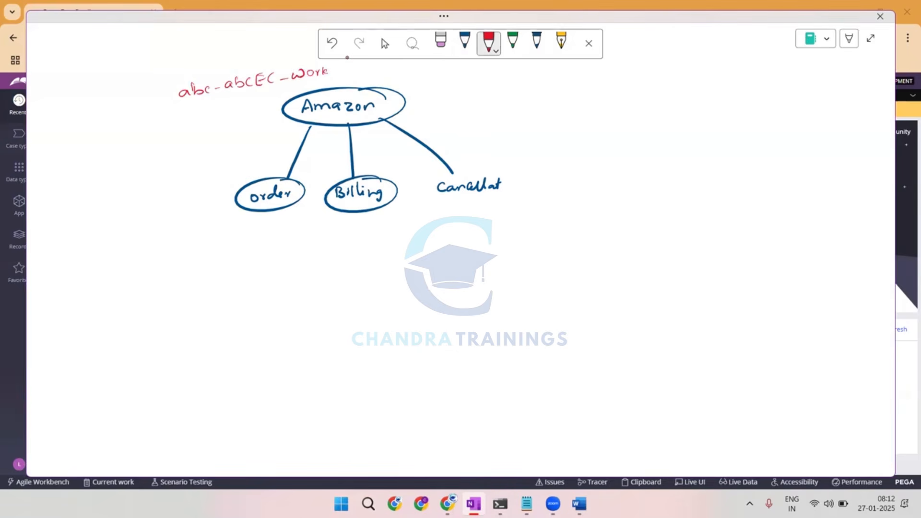
# Add "-EC" in red after Amazon inside its circle.
pyautogui.moveTo(381, 106); pyautogui.dragTo(390, 105)
pyautogui.moveTo(392, 101); pyautogui.dragTo(395, 103)
pyautogui.moveTo(396, 104); pyautogui.dragTo(399, 100)
# Write the class name "abc-abCEC-work-Or" in red beside the Order node.
pyautogui.moveTo(98, 224); pyautogui.dragTo(117, 228)
pyautogui.moveTo(123, 224); pyautogui.dragTo(141, 222)
pyautogui.moveTo(143, 212)
pyautogui.mouseDown()
pyautogui.moveTo(152, 219)
pyautogui.moveTo(184, 211)
pyautogui.mouseUp()
pyautogui.moveTo(189, 206); pyautogui.dragTo(221, 205)
pyautogui.moveTo(223, 204); pyautogui.dragTo(239, 204)
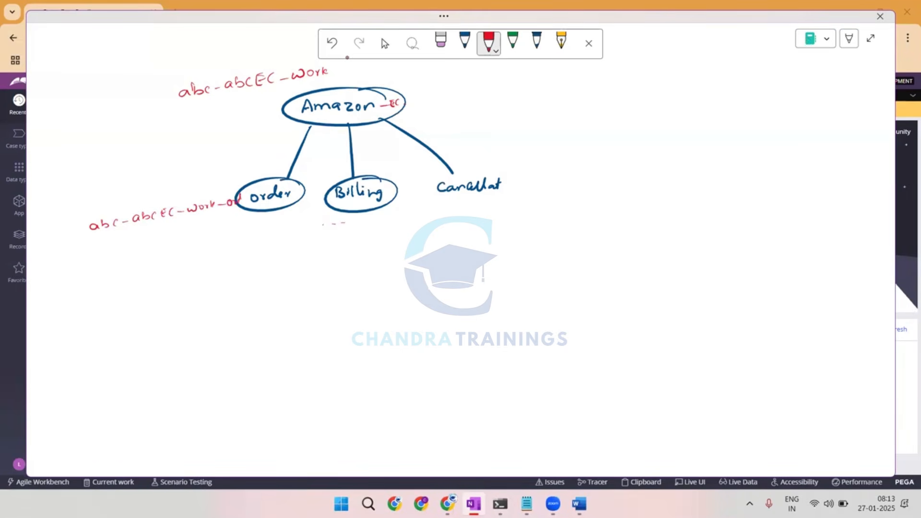
# Write the class endings "-Bill" and "Can" in red under Billing and Cancellat, and draw an envelope connected below Order.
pyautogui.moveTo(363, 223)
pyautogui.mouseDown()
pyautogui.moveTo(383, 212)
pyautogui.moveTo(391, 219)
pyautogui.mouseUp()
pyautogui.moveTo(505, 200); pyautogui.dragTo(521, 201)
pyautogui.moveTo(259, 213); pyautogui.dragTo(256, 240)
pyautogui.moveTo(242, 241)
pyautogui.mouseDown()
pyautogui.moveTo(262, 241)
pyautogui.moveTo(240, 265)
pyautogui.moveTo(241, 245)
pyautogui.mouseUp()
pyautogui.moveTo(243, 246)
pyautogui.mouseDown()
pyautogui.moveTo(265, 252)
pyautogui.moveTo(272, 243)
pyautogui.mouseUp()
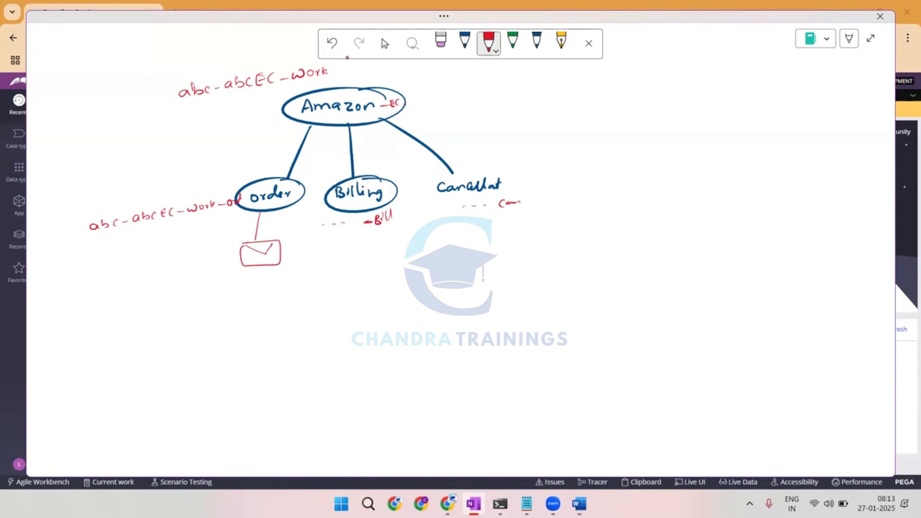
# Brace the Order class name in red and point from it to a small flow containing an email shape.
pyautogui.moveTo(101, 239); pyautogui.dragTo(244, 212)
pyautogui.moveTo(107, 244)
pyautogui.mouseDown()
pyautogui.moveTo(101, 276)
pyautogui.moveTo(120, 272)
pyautogui.mouseUp()
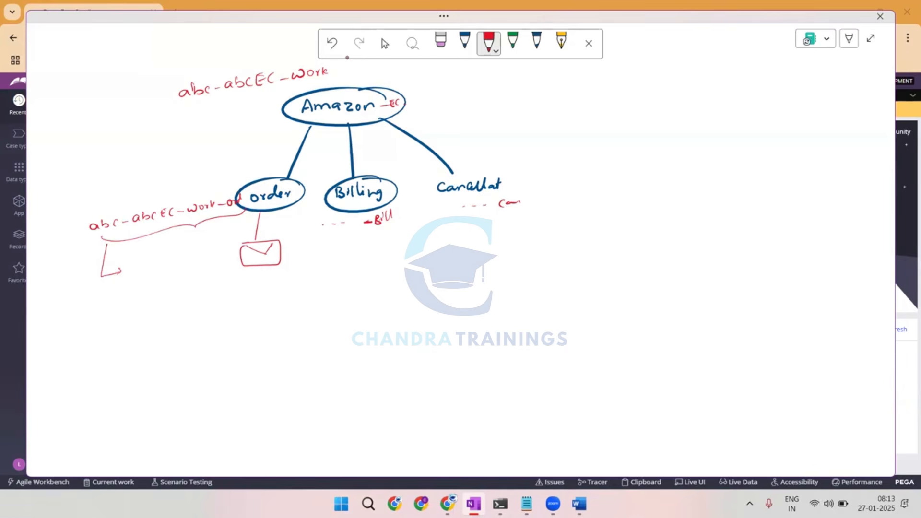
pyautogui.moveTo(152, 280); pyautogui.dragTo(166, 287)
pyautogui.moveTo(165, 281)
pyautogui.mouseDown()
pyautogui.moveTo(165, 294)
pyautogui.moveTo(193, 289)
pyautogui.mouseUp()
pyautogui.moveTo(193, 282)
pyautogui.mouseDown()
pyautogui.moveTo(194, 296)
pyautogui.moveTo(217, 290)
pyautogui.mouseUp()
pyautogui.moveTo(219, 283)
pyautogui.mouseDown()
pyautogui.moveTo(218, 294)
pyautogui.moveTo(200, 290)
pyautogui.moveTo(203, 283)
pyautogui.mouseUp()
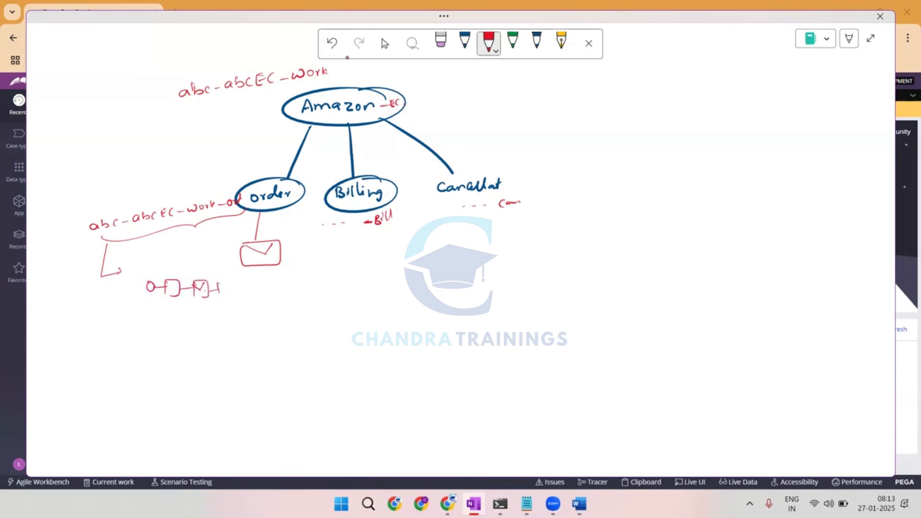
# Write the case "O-1" with an arrow below the Order flow, and outline the Order class name with dashes.
pyautogui.moveTo(137, 319)
pyautogui.mouseDown()
pyautogui.moveTo(132, 327)
pyautogui.moveTo(145, 322)
pyautogui.mouseUp()
pyautogui.moveTo(145, 321)
pyautogui.mouseDown()
pyautogui.moveTo(139, 328)
pyautogui.moveTo(180, 321)
pyautogui.mouseUp()
pyautogui.moveTo(158, 197); pyautogui.dragTo(143, 197)
pyautogui.moveTo(131, 199); pyautogui.dragTo(117, 201)
pyautogui.moveTo(107, 204); pyautogui.dragTo(99, 205)
pyautogui.moveTo(91, 212); pyautogui.dragTo(89, 214)
pyautogui.moveTo(127, 243); pyautogui.dragTo(137, 241)
pyautogui.moveTo(148, 241); pyautogui.dragTo(158, 238)
pyautogui.moveTo(172, 236); pyautogui.dragTo(184, 232)
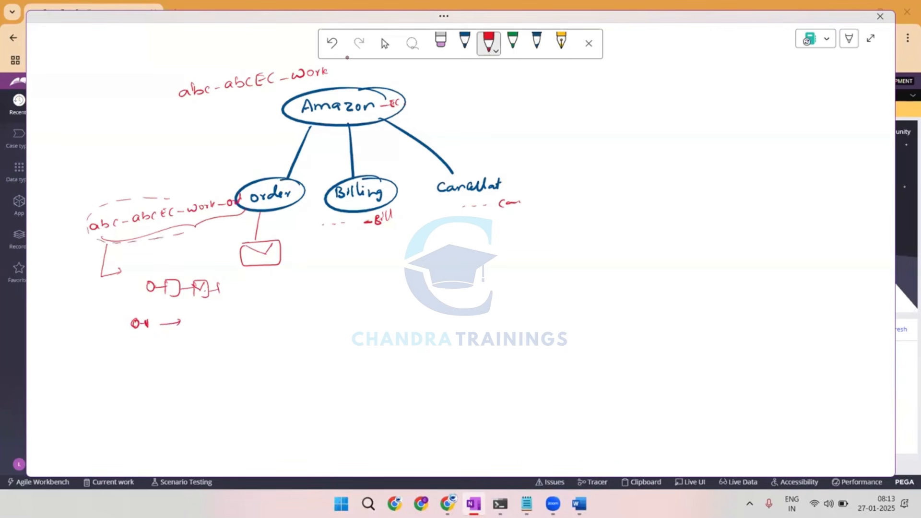
pyautogui.moveTo(154, 196); pyautogui.dragTo(174, 193)
# Write "B-1" under Billing and "C-1" under Cancellat, adding dashes under the Amazon class name and a circled dashed line under Cancellat.
pyautogui.moveTo(348, 265); pyautogui.dragTo(349, 277)
pyautogui.moveTo(353, 274); pyautogui.dragTo(363, 277)
pyautogui.moveTo(246, 95); pyautogui.dragTo(253, 94)
pyautogui.moveTo(259, 92); pyautogui.dragTo(265, 91)
pyautogui.moveTo(271, 90); pyautogui.dragTo(277, 89)
pyautogui.moveTo(284, 88); pyautogui.dragTo(294, 84)
pyautogui.moveTo(485, 244); pyautogui.dragTo(483, 254)
pyautogui.moveTo(490, 249); pyautogui.dragTo(498, 254)
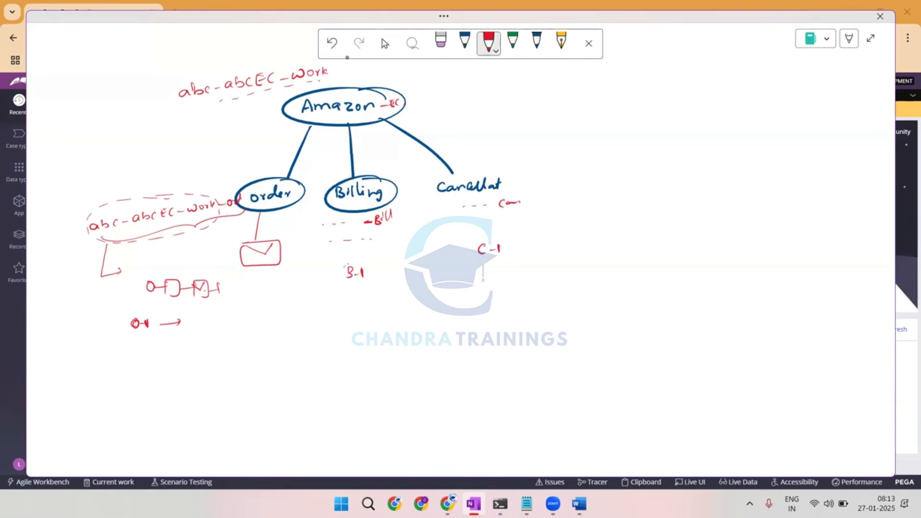
pyautogui.moveTo(497, 220)
pyautogui.mouseDown()
pyautogui.moveTo(501, 247)
pyautogui.moveTo(488, 230)
pyautogui.mouseUp()
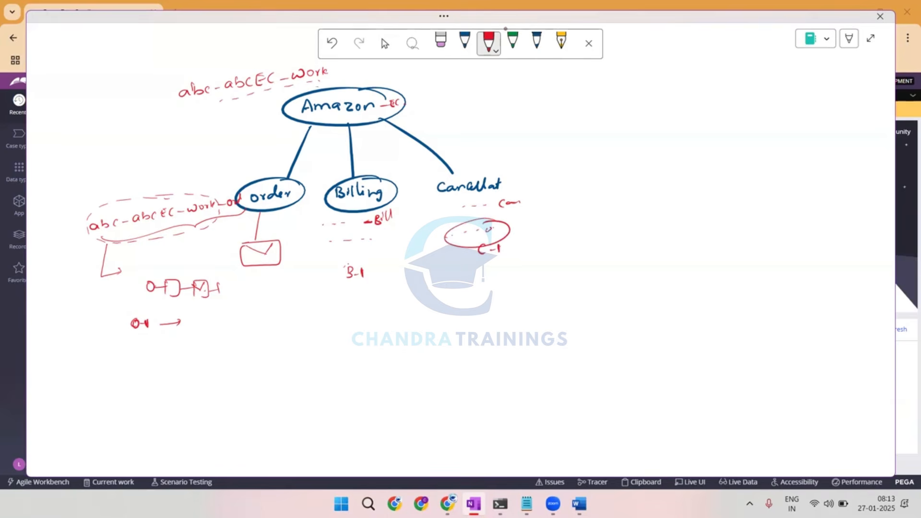
# Write an abbreviated work class with an arrow in red, and circle "From = Order@ Am" in dark blue beneath it.
pyautogui.moveTo(691, 82); pyautogui.dragTo(701, 86)
pyautogui.moveTo(766, 77)
pyautogui.mouseDown()
pyautogui.moveTo(830, 79)
pyautogui.moveTo(825, 83)
pyautogui.mouseUp()
pyautogui.click(536, 43)
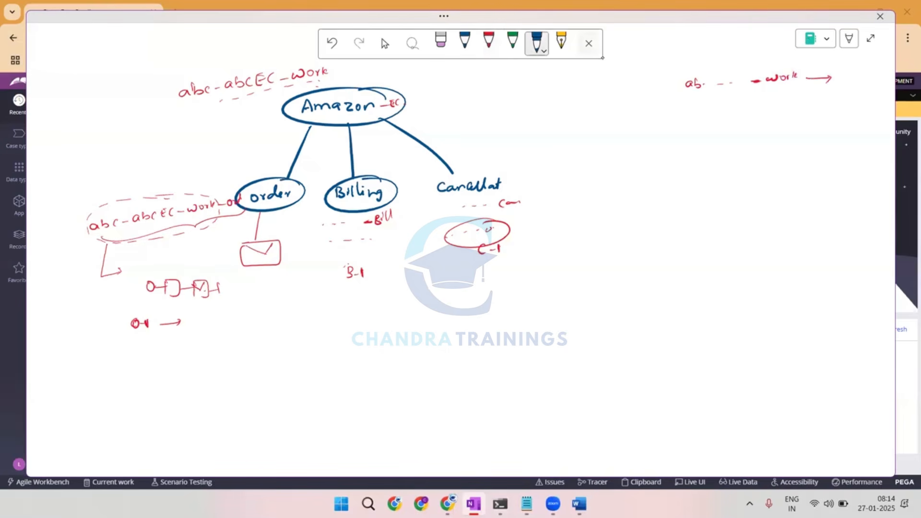
pyautogui.moveTo(792, 97); pyautogui.dragTo(803, 99)
pyautogui.moveTo(806, 100); pyautogui.dragTo(851, 102)
pyautogui.moveTo(845, 100); pyautogui.dragTo(857, 101)
pyautogui.moveTo(747, 105)
pyautogui.mouseDown()
pyautogui.moveTo(747, 113)
pyautogui.moveTo(782, 107)
pyautogui.mouseUp()
pyautogui.moveTo(827, 84)
pyautogui.mouseDown()
pyautogui.moveTo(729, 104)
pyautogui.moveTo(822, 85)
pyautogui.mouseUp()
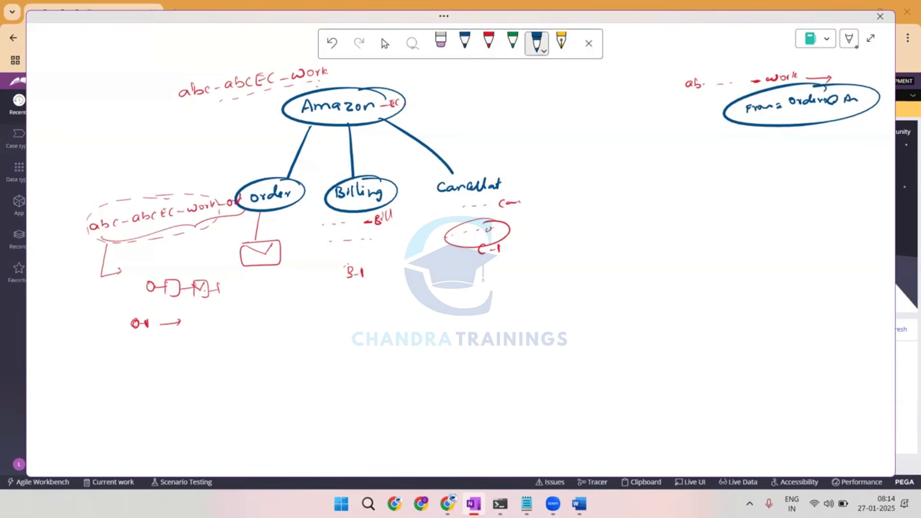
# Retrace O-1 in dark blue, draw an envelope at its arrow's end, and circle the Order class name.
pyautogui.moveTo(136, 318)
pyautogui.mouseDown()
pyautogui.moveTo(132, 327)
pyautogui.moveTo(188, 342)
pyautogui.mouseUp()
pyautogui.moveTo(188, 325); pyautogui.dragTo(213, 342)
pyautogui.moveTo(186, 331)
pyautogui.mouseDown()
pyautogui.moveTo(196, 336)
pyautogui.moveTo(202, 327)
pyautogui.mouseUp()
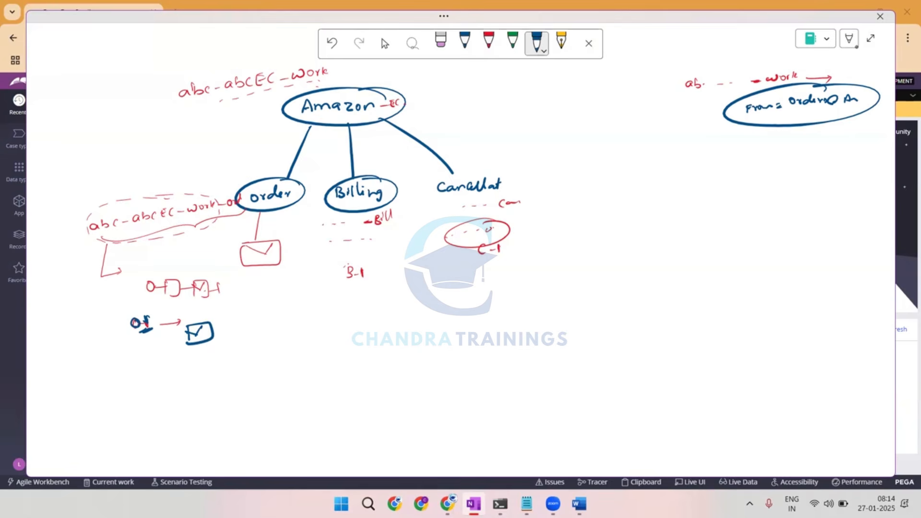
pyautogui.moveTo(129, 239)
pyautogui.mouseDown()
pyautogui.moveTo(263, 209)
pyautogui.moveTo(185, 229)
pyautogui.mouseUp()
pyautogui.moveTo(143, 206)
pyautogui.mouseDown()
pyautogui.moveTo(161, 202)
pyautogui.moveTo(144, 242)
pyautogui.moveTo(179, 190)
pyautogui.moveTo(100, 228)
pyautogui.mouseUp()
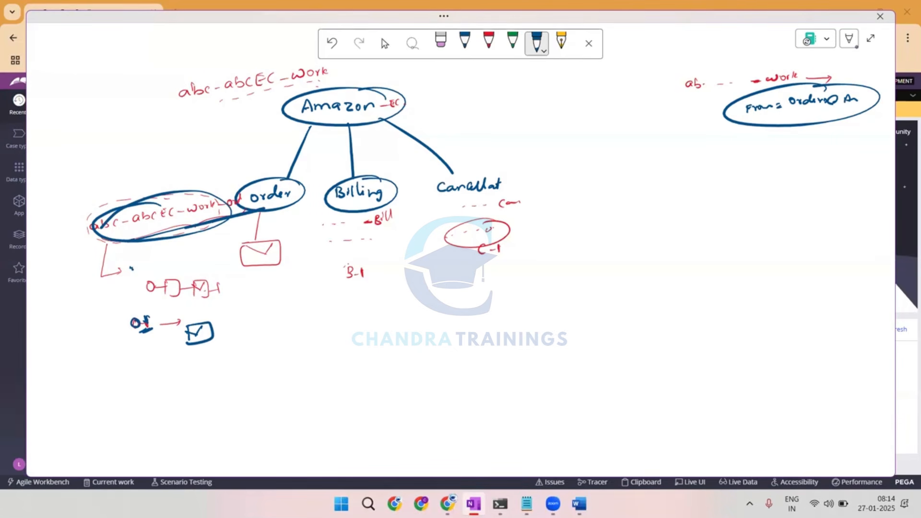
# Point at the Order flow's email shape, write "S.S.E", and draw lines linking the envelope and the From account toward it.
pyautogui.moveTo(194, 263); pyautogui.dragTo(196, 278)
pyautogui.moveTo(589, 138); pyautogui.dragTo(583, 148)
pyautogui.click(592, 145)
pyautogui.moveTo(206, 311)
pyautogui.mouseDown()
pyautogui.moveTo(484, 179)
pyautogui.moveTo(557, 170)
pyautogui.mouseUp()
pyautogui.moveTo(602, 139)
pyautogui.mouseDown()
pyautogui.moveTo(597, 149)
pyautogui.moveTo(610, 145)
pyautogui.moveTo(609, 158)
pyautogui.mouseUp()
pyautogui.moveTo(720, 111)
pyautogui.mouseDown()
pyautogui.moveTo(692, 111)
pyautogui.moveTo(704, 128)
pyautogui.mouseUp()
pyautogui.moveTo(725, 132); pyautogui.dragTo(717, 149)
pyautogui.moveTo(641, 126)
pyautogui.mouseDown()
pyautogui.moveTo(692, 102)
pyautogui.moveTo(604, 168)
pyautogui.moveTo(613, 166)
pyautogui.mouseUp()
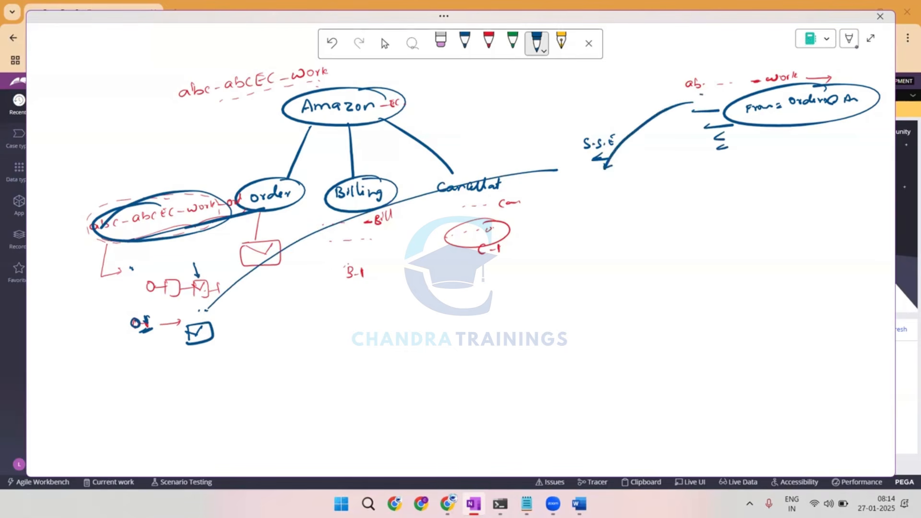
# Mark the circled From address and write "order@ A." below the envelope under the Order flow.
pyautogui.click(823, 107)
pyautogui.moveTo(161, 370); pyautogui.dragTo(200, 365)
pyautogui.moveTo(205, 364); pyautogui.dragTo(212, 362)
pyautogui.click(215, 359)
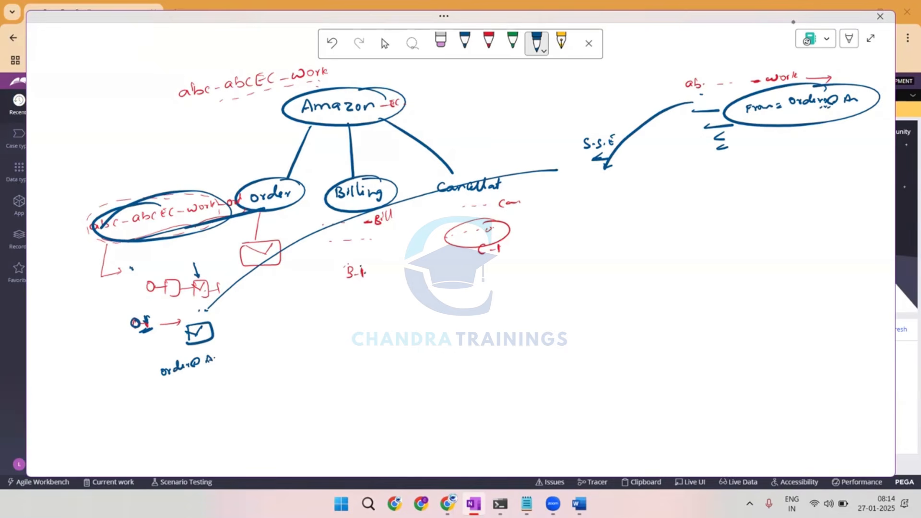
# Sketch a flow with an email shape under B-1 and link it to a circled "Billing@Amazon".
pyautogui.moveTo(337, 294)
pyautogui.mouseDown()
pyautogui.moveTo(332, 302)
pyautogui.moveTo(379, 301)
pyautogui.moveTo(376, 290)
pyautogui.moveTo(388, 288)
pyautogui.moveTo(374, 321)
pyautogui.mouseUp()
pyautogui.click(379, 302)
pyautogui.moveTo(377, 325); pyautogui.dragTo(375, 329)
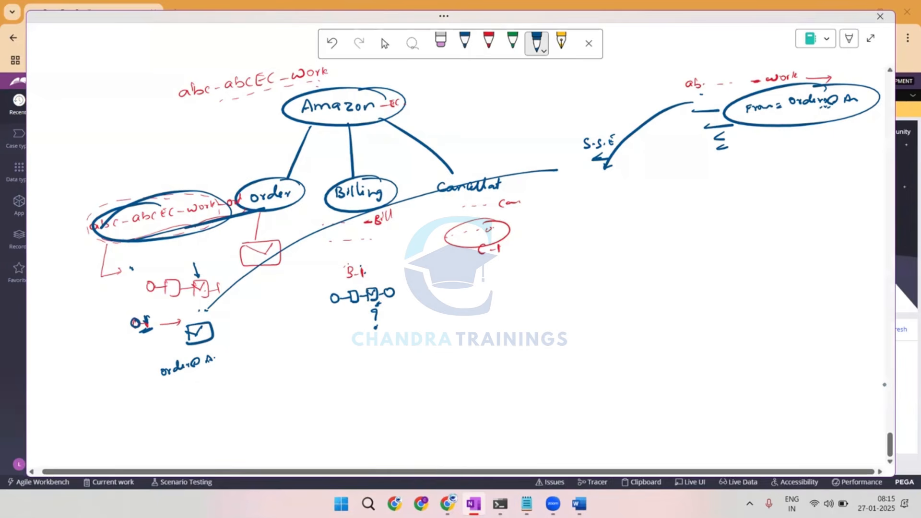
pyautogui.moveTo(337, 350)
pyautogui.mouseDown()
pyautogui.moveTo(337, 360)
pyautogui.moveTo(350, 344)
pyautogui.moveTo(370, 353)
pyautogui.moveTo(425, 334)
pyautogui.mouseUp()
pyautogui.moveTo(422, 322)
pyautogui.mouseDown()
pyautogui.moveTo(364, 369)
pyautogui.moveTo(384, 323)
pyautogui.mouseUp()
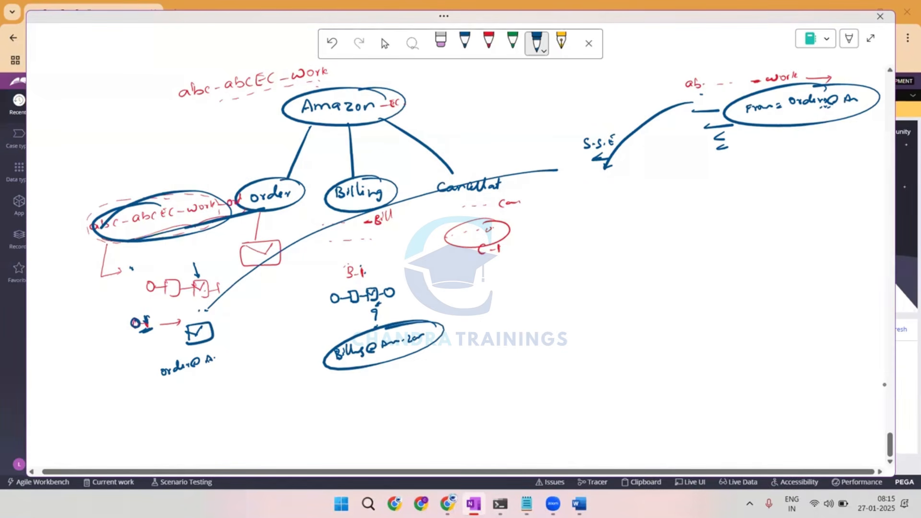
# Add thin blue tick marks beside the Order class name, Billing, Cancellat and the "order@ A." address.
pyautogui.click(465, 41)
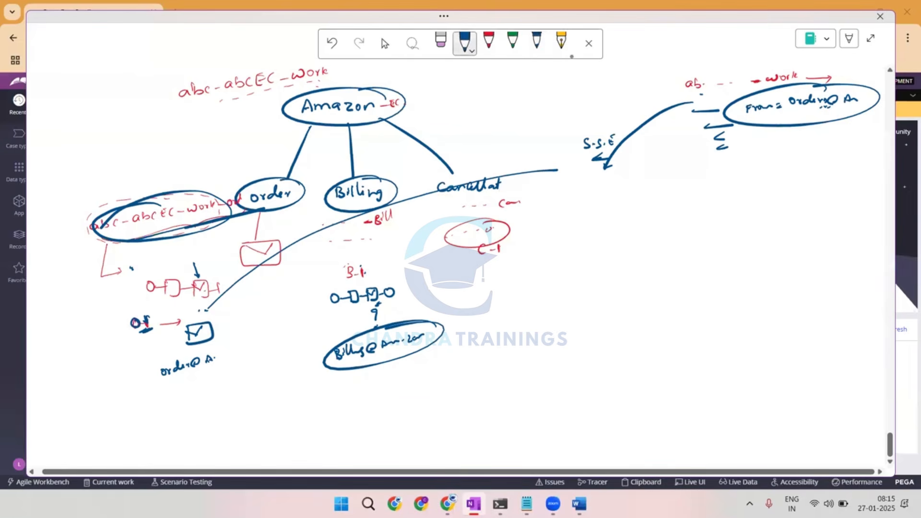
pyautogui.moveTo(103, 212); pyautogui.dragTo(127, 191)
pyautogui.moveTo(329, 176); pyautogui.dragTo(344, 165)
pyautogui.moveTo(487, 159); pyautogui.dragTo(504, 147)
pyautogui.moveTo(154, 352)
pyautogui.mouseDown()
pyautogui.moveTo(167, 344)
pyautogui.moveTo(163, 362)
pyautogui.mouseUp()
pyautogui.moveTo(158, 386); pyautogui.dragTo(167, 380)
# Link the Amazon class name to a small account box, circle the class name, and label it "C.G".
pyautogui.moveTo(442, 69)
pyautogui.mouseDown()
pyautogui.moveTo(444, 90)
pyautogui.moveTo(441, 71)
pyautogui.mouseUp()
pyautogui.moveTo(352, 76); pyautogui.dragTo(450, 70)
pyautogui.moveTo(451, 72); pyautogui.dragTo(461, 76)
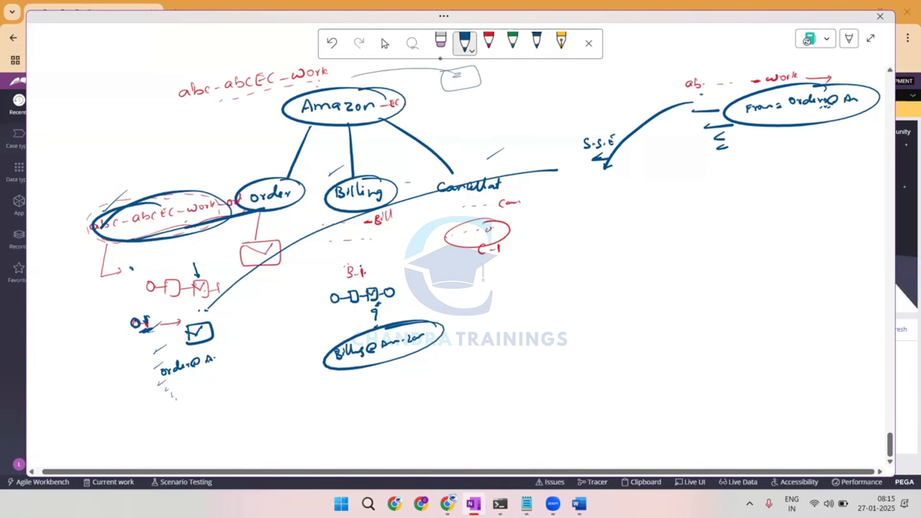
pyautogui.moveTo(178, 109)
pyautogui.mouseDown()
pyautogui.moveTo(319, 70)
pyautogui.moveTo(180, 106)
pyautogui.mouseUp()
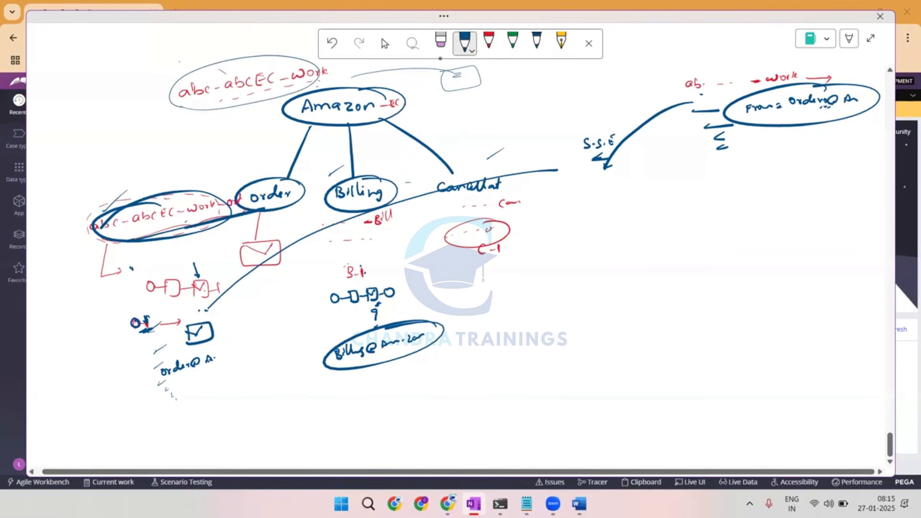
pyautogui.moveTo(180, 61); pyautogui.dragTo(176, 68)
pyautogui.click(183, 66)
pyautogui.moveTo(190, 59); pyautogui.dragTo(187, 66)
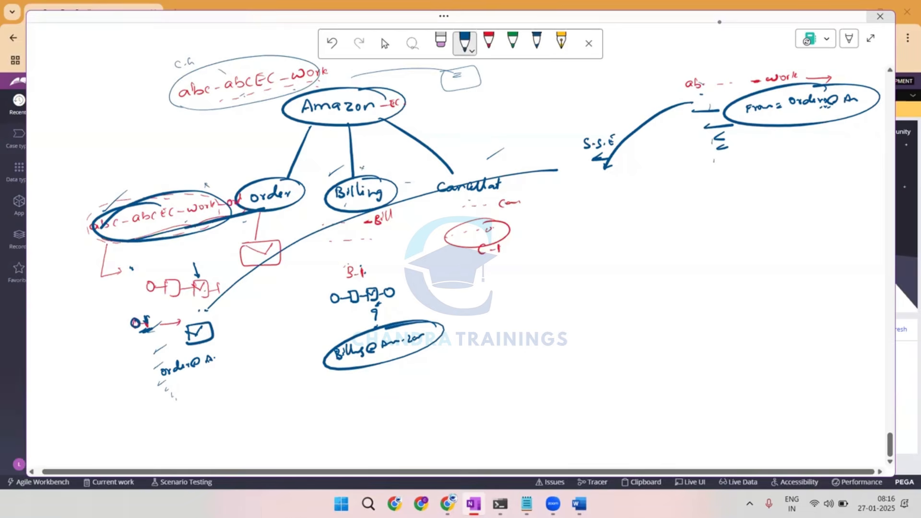
# List "abc -- -Work -Orde" and "-Bill" with their accounts below the From circle, and add a crossed wavy line beside the list.
pyautogui.moveTo(691, 176)
pyautogui.mouseDown()
pyautogui.moveTo(810, 174)
pyautogui.moveTo(825, 166)
pyautogui.moveTo(876, 178)
pyautogui.mouseUp()
pyautogui.moveTo(795, 223); pyautogui.dragTo(839, 229)
pyautogui.moveTo(842, 222); pyautogui.dragTo(843, 229)
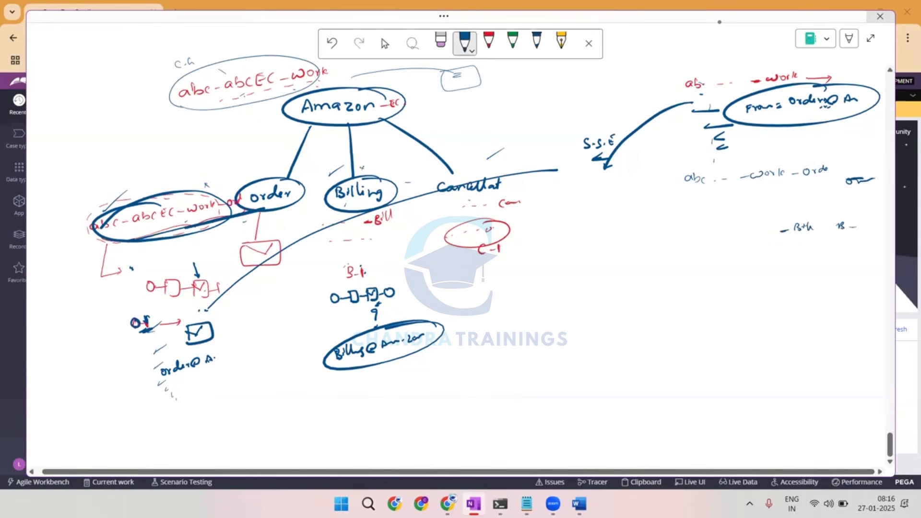
pyautogui.moveTo(681, 166); pyautogui.dragTo(697, 279)
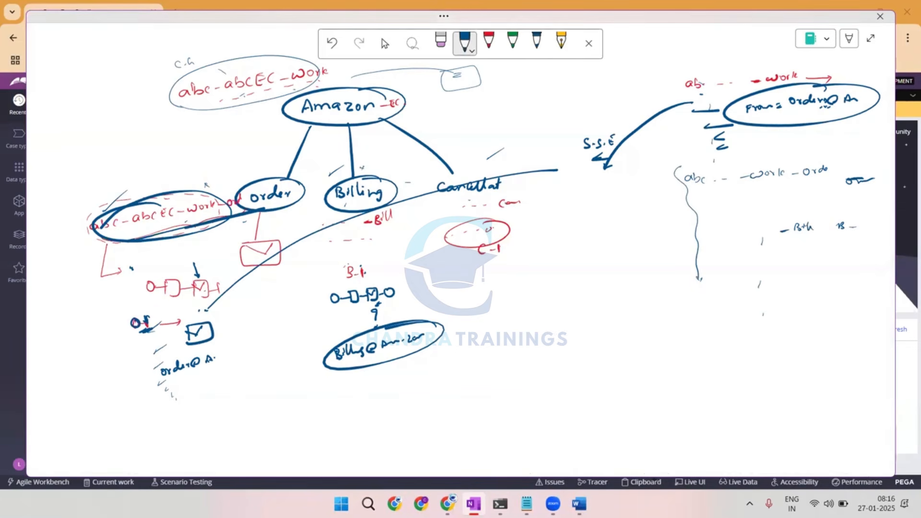
pyautogui.moveTo(690, 222); pyautogui.dragTo(690, 238)
# Underline the Order and Billing class endings in the list, add continuation marks below, and loop the Order class name.
pyautogui.moveTo(785, 183); pyautogui.dragTo(802, 181)
pyautogui.moveTo(793, 243); pyautogui.dragTo(804, 242)
pyautogui.moveTo(795, 246); pyautogui.dragTo(808, 246)
pyautogui.moveTo(807, 295); pyautogui.dragTo(807, 301)
pyautogui.moveTo(810, 309); pyautogui.dragTo(806, 314)
pyautogui.moveTo(156, 194)
pyautogui.mouseDown()
pyautogui.moveTo(99, 228)
pyautogui.moveTo(195, 186)
pyautogui.moveTo(149, 191)
pyautogui.mouseUp()
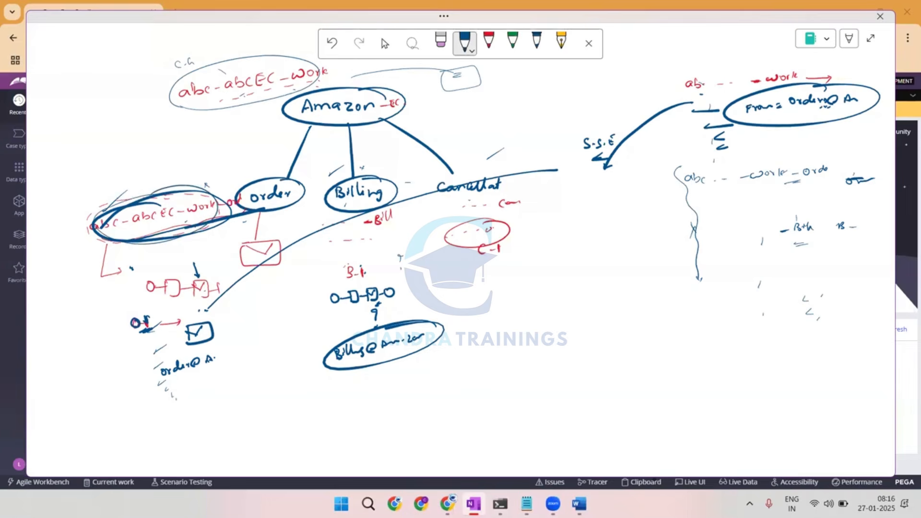
# Write "C.G" beside the Order, Billing and Cancellat class names, circling the one by Cancellat.
pyautogui.moveTo(79, 198)
pyautogui.mouseDown()
pyautogui.moveTo(77, 205)
pyautogui.moveTo(94, 193)
pyautogui.moveTo(98, 201)
pyautogui.moveTo(76, 215)
pyautogui.mouseUp()
pyautogui.moveTo(404, 206); pyautogui.dragTo(415, 206)
pyautogui.moveTo(526, 196); pyautogui.dragTo(521, 206)
pyautogui.moveTo(538, 196); pyautogui.dragTo(541, 205)
pyautogui.moveTo(529, 211)
pyautogui.mouseDown()
pyautogui.moveTo(537, 209)
pyautogui.moveTo(526, 192)
pyautogui.mouseUp()
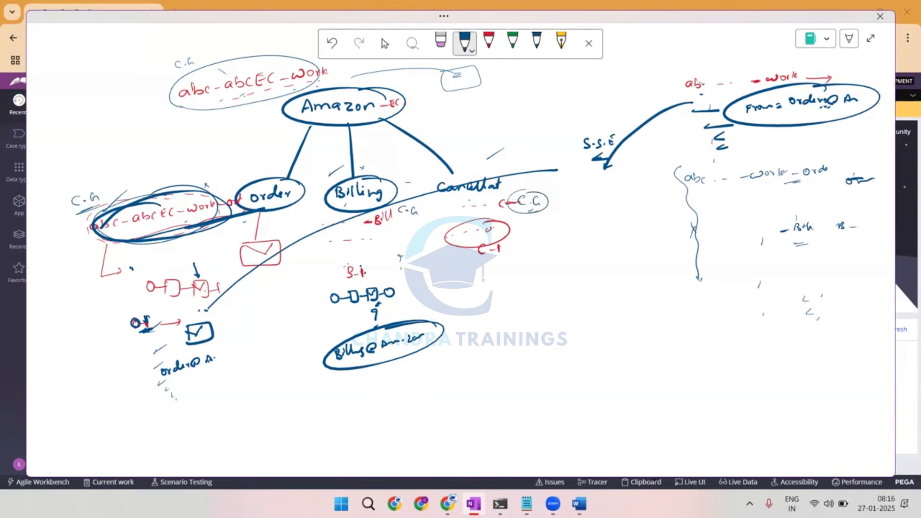
# Circle O-1, emphasise the Order class name with strokes, and underline the Order class and account in the list.
pyautogui.moveTo(143, 308)
pyautogui.mouseDown()
pyautogui.moveTo(146, 336)
pyautogui.moveTo(155, 314)
pyautogui.mouseUp()
pyautogui.moveTo(178, 228); pyautogui.dragTo(117, 240)
pyautogui.moveTo(249, 211); pyautogui.dragTo(136, 234)
pyautogui.moveTo(204, 220); pyautogui.dragTo(154, 228)
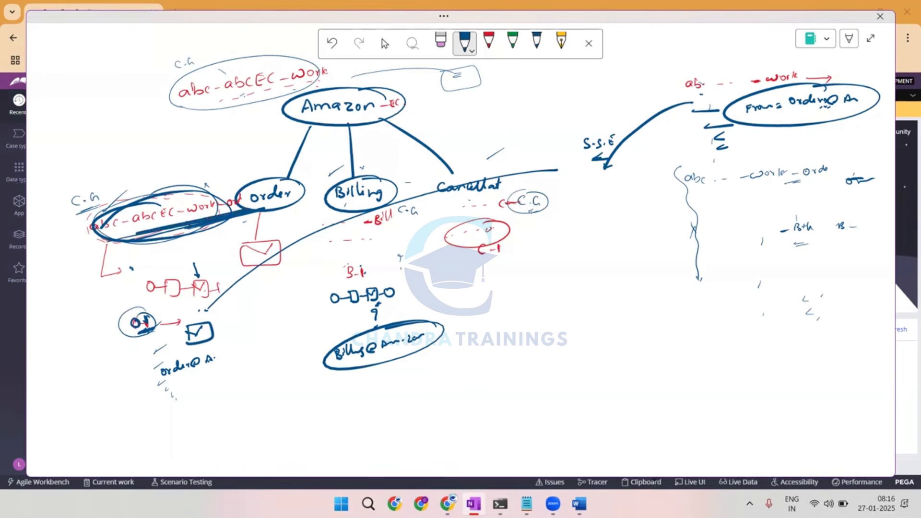
pyautogui.moveTo(689, 194)
pyautogui.mouseDown()
pyautogui.moveTo(835, 175)
pyautogui.moveTo(858, 188)
pyautogui.mouseUp()
pyautogui.moveTo(852, 194); pyautogui.dragTo(860, 192)
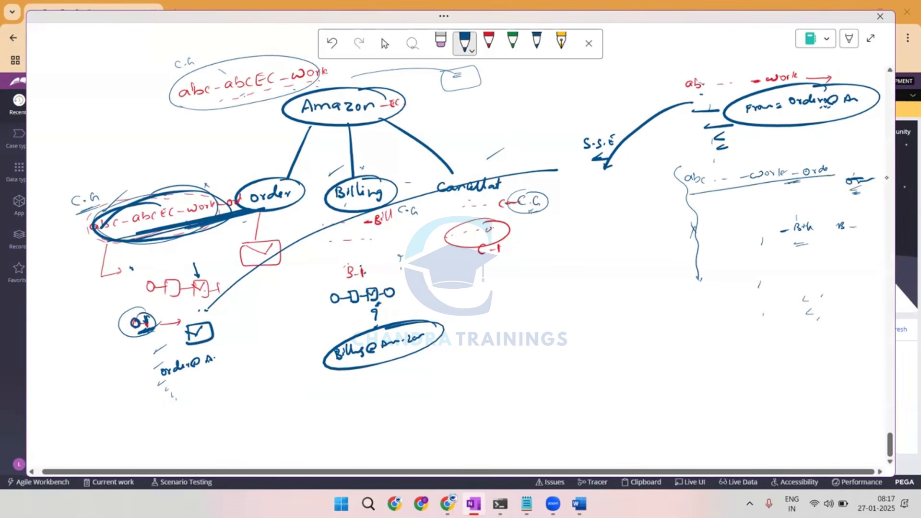
# Using the darker pen, add a cross beside the Order flow, circle the list's Order account, and outline the Amazon account box.
pyautogui.click(536, 43)
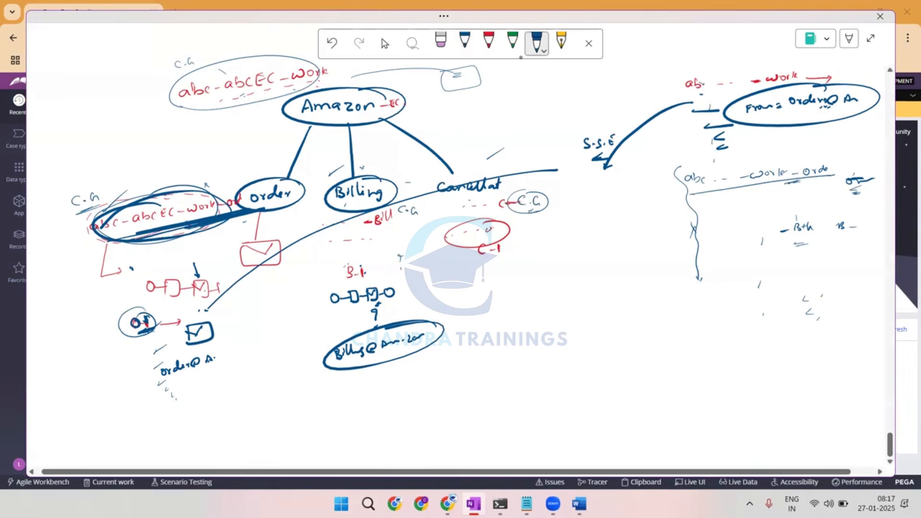
pyautogui.moveTo(85, 282); pyautogui.dragTo(92, 290)
pyautogui.moveTo(92, 281); pyautogui.dragTo(85, 291)
pyautogui.moveTo(861, 173)
pyautogui.mouseDown()
pyautogui.moveTo(861, 197)
pyautogui.moveTo(863, 174)
pyautogui.mouseUp()
pyautogui.moveTo(869, 273)
pyautogui.mouseDown()
pyautogui.moveTo(867, 284)
pyautogui.moveTo(869, 273)
pyautogui.mouseUp()
pyautogui.moveTo(434, 72)
pyautogui.mouseDown()
pyautogui.moveTo(484, 92)
pyautogui.moveTo(433, 76)
pyautogui.mouseUp()
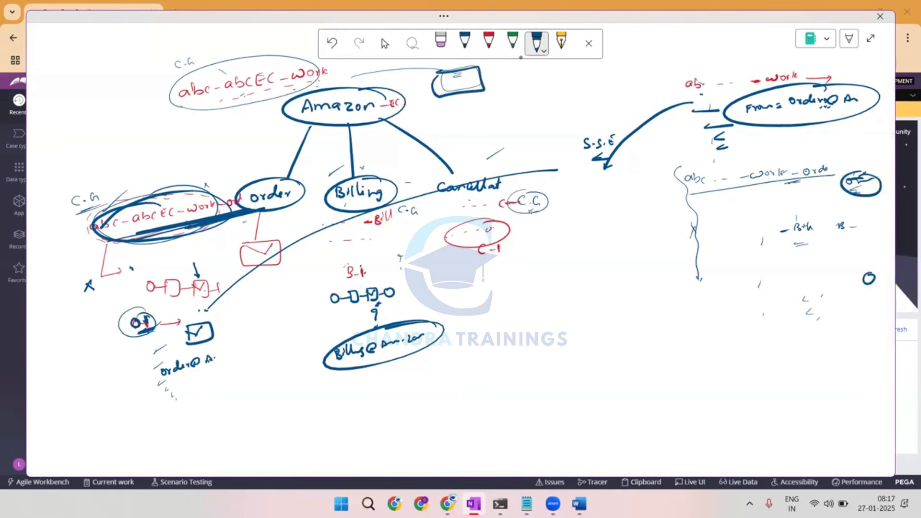
# Draw lines linking the Amazon class name, Order, Billing and Cancellat to the account box.
pyautogui.moveTo(304, 87)
pyautogui.mouseDown()
pyautogui.moveTo(405, 71)
pyautogui.moveTo(403, 79)
pyautogui.mouseUp()
pyautogui.moveTo(247, 197); pyautogui.dragTo(425, 91)
pyautogui.moveTo(366, 194)
pyautogui.mouseDown()
pyautogui.moveTo(423, 84)
pyautogui.moveTo(419, 95)
pyautogui.mouseUp()
pyautogui.moveTo(452, 175)
pyautogui.mouseDown()
pyautogui.moveTo(441, 149)
pyautogui.moveTo(441, 83)
pyautogui.mouseUp()
pyautogui.moveTo(438, 89); pyautogui.dragTo(501, 68)
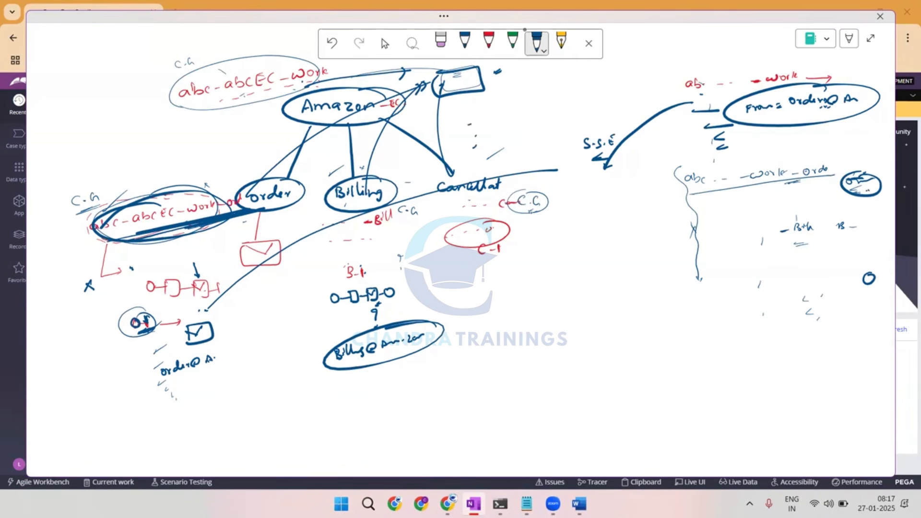
# Add a cross below the account box, circle S.S.E with an arrow to it, and cross out the Billing flow's email shape.
pyautogui.moveTo(481, 108)
pyautogui.mouseDown()
pyautogui.moveTo(490, 119)
pyautogui.moveTo(482, 119)
pyautogui.mouseUp()
pyautogui.moveTo(603, 122)
pyautogui.mouseDown()
pyautogui.moveTo(589, 124)
pyautogui.moveTo(610, 179)
pyautogui.moveTo(587, 122)
pyautogui.mouseUp()
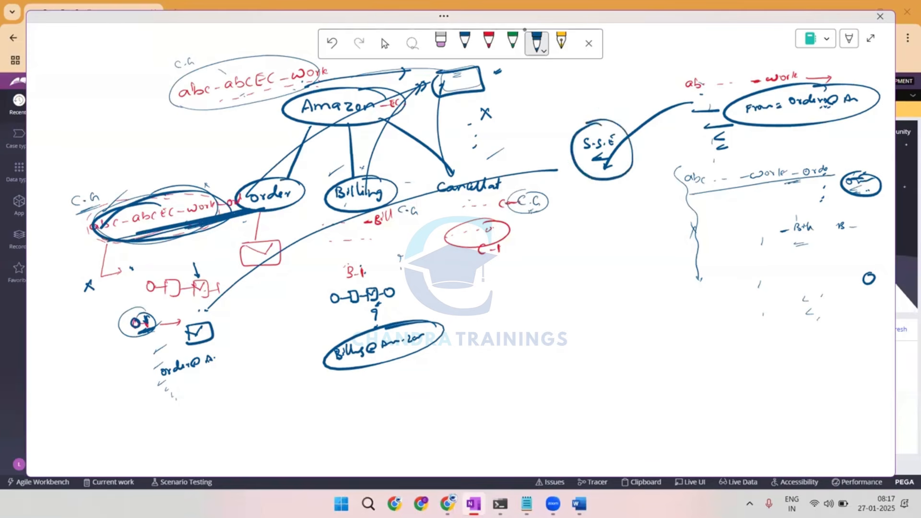
pyautogui.moveTo(597, 88)
pyautogui.mouseDown()
pyautogui.moveTo(601, 111)
pyautogui.moveTo(612, 115)
pyautogui.mouseUp()
pyautogui.moveTo(362, 302)
pyautogui.mouseDown()
pyautogui.moveTo(379, 286)
pyautogui.moveTo(370, 305)
pyautogui.mouseUp()
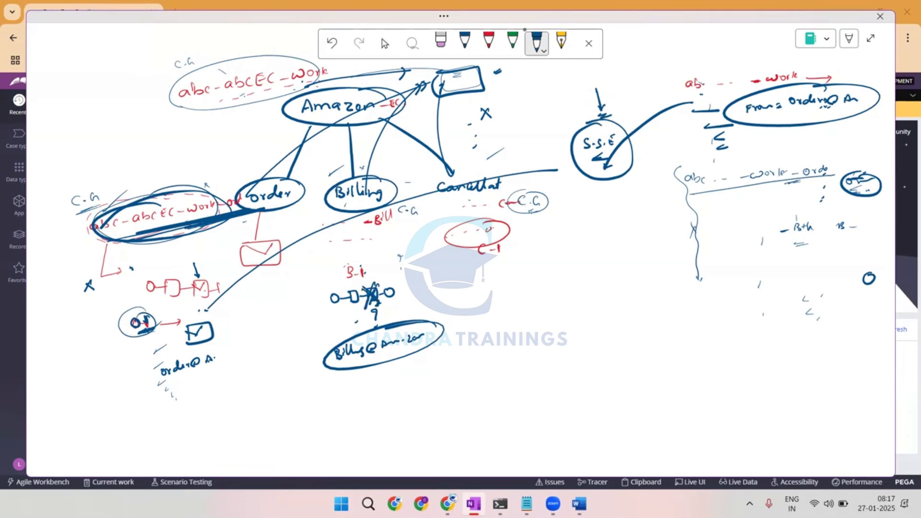
# Sketch a flow of three connected boxes under C-1, labelling the outer boxes "A1" and "A2".
pyautogui.moveTo(458, 278)
pyautogui.mouseDown()
pyautogui.moveTo(477, 294)
pyautogui.moveTo(490, 294)
pyautogui.moveTo(483, 274)
pyautogui.moveTo(514, 280)
pyautogui.mouseUp()
pyautogui.moveTo(514, 273)
pyautogui.mouseDown()
pyautogui.moveTo(516, 287)
pyautogui.moveTo(543, 270)
pyautogui.moveTo(519, 288)
pyautogui.moveTo(565, 273)
pyautogui.mouseUp()
pyautogui.moveTo(567, 267)
pyautogui.mouseDown()
pyautogui.moveTo(567, 283)
pyautogui.moveTo(587, 262)
pyautogui.mouseUp()
pyautogui.moveTo(587, 262)
pyautogui.mouseDown()
pyautogui.moveTo(569, 282)
pyautogui.moveTo(577, 247)
pyautogui.moveTo(586, 253)
pyautogui.mouseUp()
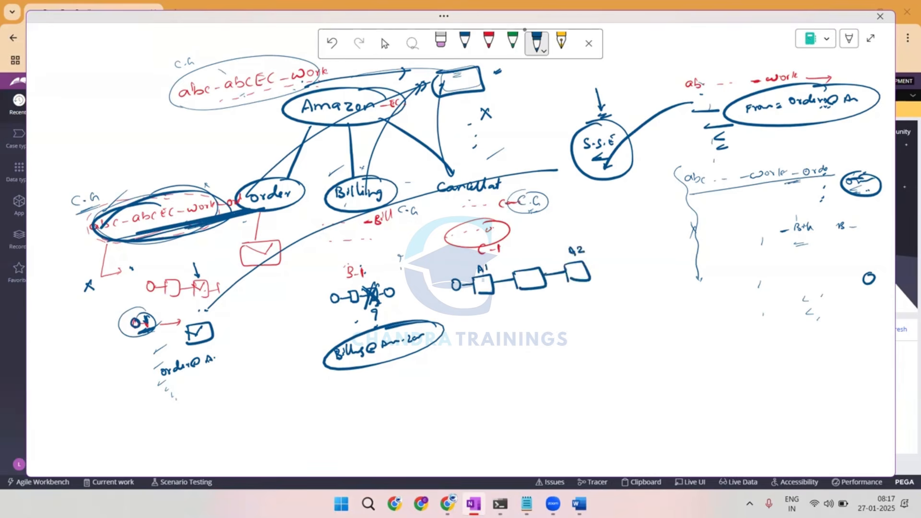
# Hatch the flow's middle box, circle the label "utility" with "S.S.E" beneath, and connect the box to the S.S.E circle with dashes.
pyautogui.moveTo(517, 272); pyautogui.dragTo(525, 288)
pyautogui.moveTo(537, 270); pyautogui.dragTo(532, 306)
pyautogui.moveTo(528, 302)
pyautogui.mouseDown()
pyautogui.moveTo(546, 292)
pyautogui.moveTo(556, 304)
pyautogui.moveTo(509, 289)
pyautogui.mouseUp()
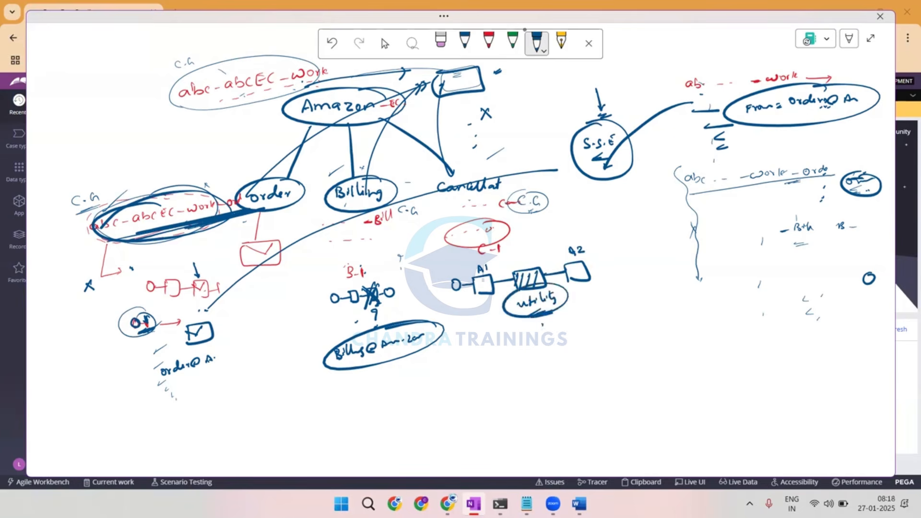
pyautogui.moveTo(546, 324)
pyautogui.mouseDown()
pyautogui.moveTo(538, 335)
pyautogui.moveTo(573, 331)
pyautogui.mouseUp()
pyautogui.moveTo(579, 182); pyautogui.dragTo(572, 191)
pyautogui.moveTo(566, 202); pyautogui.dragTo(558, 217)
pyautogui.moveTo(553, 233); pyautogui.dragTo(542, 271)
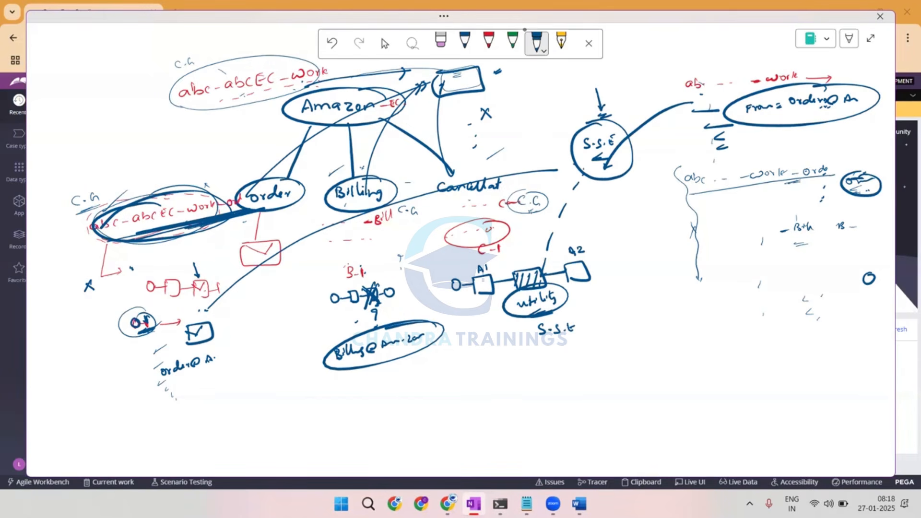
# List the S.S.E parameters "To", "Sub" and "m" in a circle, and write "Email" in a box below.
pyautogui.moveTo(586, 324)
pyautogui.mouseDown()
pyautogui.moveTo(596, 337)
pyautogui.moveTo(583, 356)
pyautogui.moveTo(588, 343)
pyautogui.mouseUp()
pyautogui.moveTo(585, 351)
pyautogui.mouseDown()
pyautogui.moveTo(604, 349)
pyautogui.moveTo(597, 367)
pyautogui.moveTo(614, 348)
pyautogui.mouseUp()
pyautogui.moveTo(619, 342); pyautogui.dragTo(625, 343)
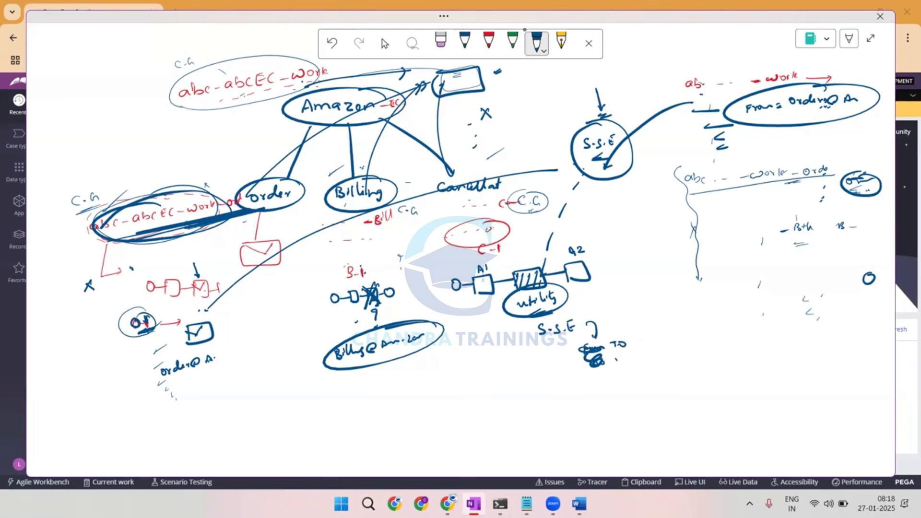
pyautogui.moveTo(621, 358); pyautogui.dragTo(615, 366)
pyautogui.moveTo(619, 361)
pyautogui.mouseDown()
pyautogui.moveTo(633, 367)
pyautogui.moveTo(630, 379)
pyautogui.mouseUp()
pyautogui.moveTo(623, 331); pyautogui.dragTo(632, 333)
pyautogui.moveTo(609, 406)
pyautogui.mouseDown()
pyautogui.moveTo(645, 399)
pyautogui.moveTo(600, 421)
pyautogui.moveTo(602, 407)
pyautogui.mouseUp()
pyautogui.moveTo(609, 413); pyautogui.dragTo(634, 409)
pyautogui.moveTo(625, 413); pyautogui.dragTo(641, 411)
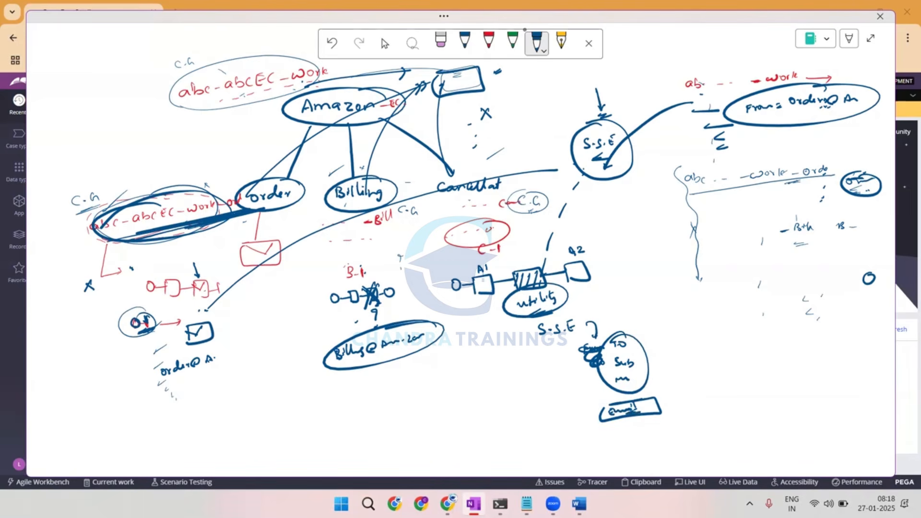
# Circle the list's Order class, draw an arrow from it to the Email box, and emphasise the listed class names.
pyautogui.moveTo(734, 163)
pyautogui.mouseDown()
pyautogui.moveTo(705, 171)
pyautogui.moveTo(741, 157)
pyautogui.moveTo(670, 394)
pyautogui.mouseUp()
pyautogui.moveTo(737, 129); pyautogui.dragTo(773, 113)
pyautogui.moveTo(760, 164); pyautogui.dragTo(788, 170)
pyautogui.moveTo(785, 194)
pyautogui.mouseDown()
pyautogui.moveTo(780, 208)
pyautogui.moveTo(800, 197)
pyautogui.mouseUp()
pyautogui.moveTo(796, 230); pyautogui.dragTo(789, 250)
pyautogui.moveTo(791, 249); pyautogui.dragTo(822, 249)
pyautogui.moveTo(698, 183); pyautogui.dragTo(794, 168)
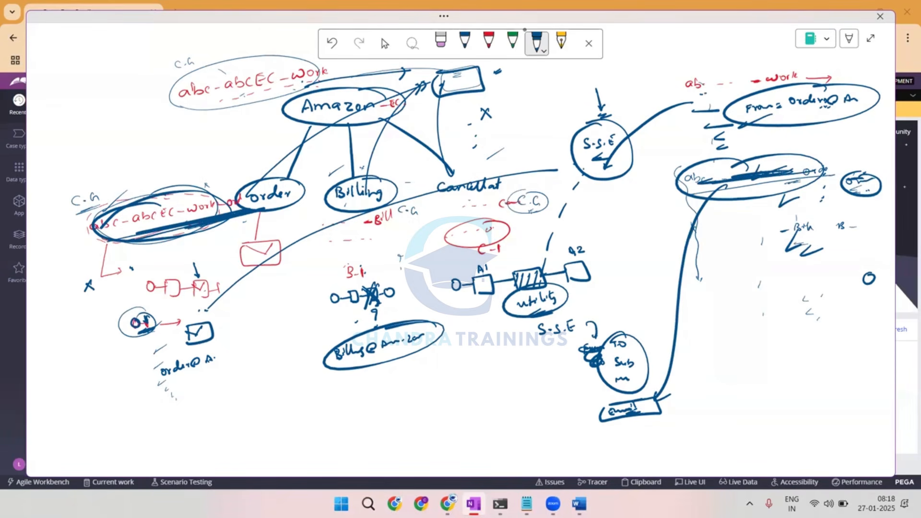
# Circle the Work class in the account list and write "ABC" beneath the Order class.
pyautogui.moveTo(701, 95)
pyautogui.mouseDown()
pyautogui.moveTo(677, 77)
pyautogui.moveTo(758, 101)
pyautogui.mouseUp()
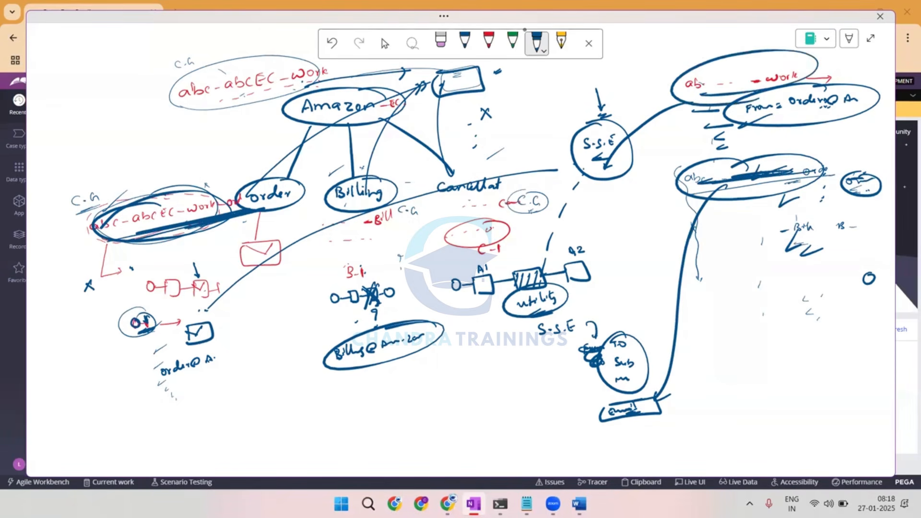
pyautogui.moveTo(694, 180)
pyautogui.mouseDown()
pyautogui.moveTo(777, 178)
pyautogui.moveTo(742, 189)
pyautogui.moveTo(779, 204)
pyautogui.mouseUp()
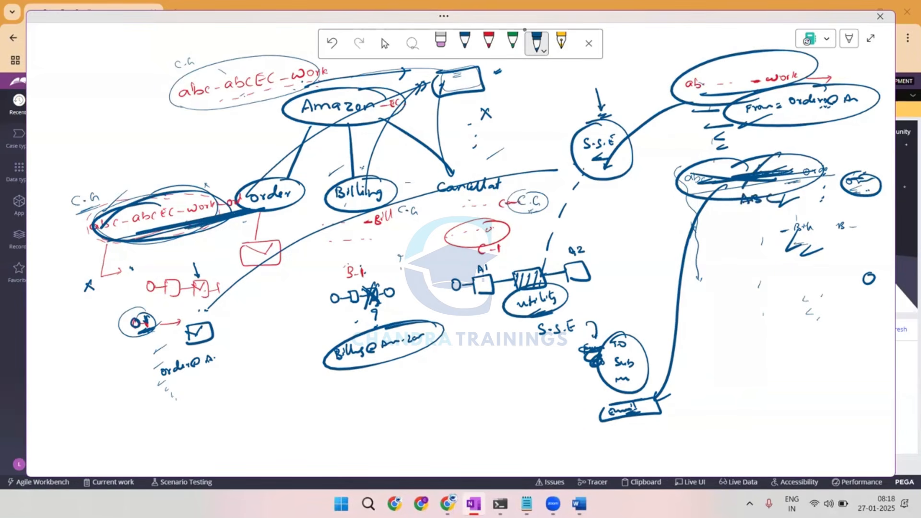
# Write a circled "xyz" account with an arrow to its sample address, connect it to the Email box, and underline that box.
pyautogui.moveTo(750, 303); pyautogui.dragTo(782, 315)
pyautogui.moveTo(782, 297)
pyautogui.mouseDown()
pyautogui.moveTo(800, 309)
pyautogui.moveTo(758, 298)
pyautogui.moveTo(739, 317)
pyautogui.moveTo(767, 298)
pyautogui.moveTo(841, 331)
pyautogui.moveTo(848, 324)
pyautogui.mouseUp()
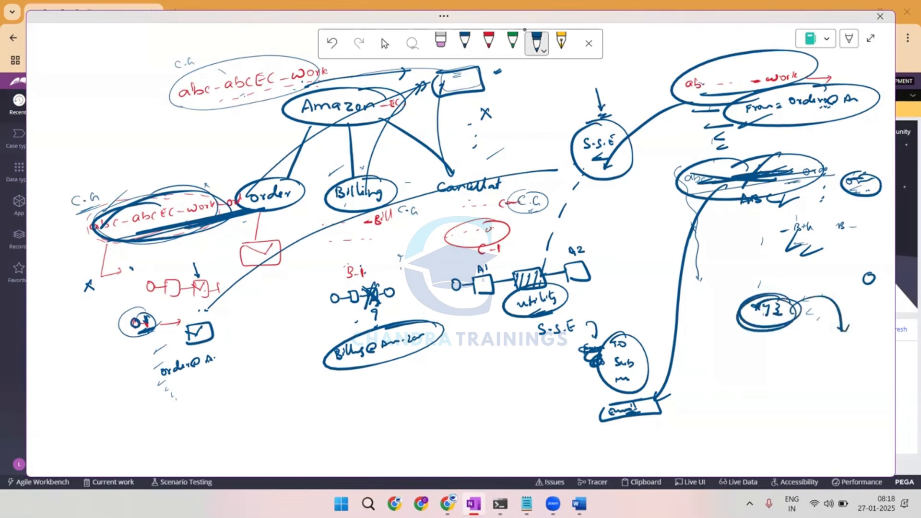
pyautogui.moveTo(818, 350)
pyautogui.mouseDown()
pyautogui.moveTo(825, 343)
pyautogui.moveTo(798, 354)
pyautogui.mouseUp()
pyautogui.moveTo(843, 343)
pyautogui.mouseDown()
pyautogui.moveTo(847, 356)
pyautogui.moveTo(852, 349)
pyautogui.mouseUp()
pyautogui.moveTo(777, 299); pyautogui.dragTo(732, 315)
pyautogui.moveTo(798, 312)
pyautogui.mouseDown()
pyautogui.moveTo(757, 301)
pyautogui.moveTo(649, 407)
pyautogui.moveTo(658, 407)
pyautogui.mouseUp()
pyautogui.moveTo(640, 420)
pyautogui.mouseDown()
pyautogui.moveTo(623, 428)
pyautogui.moveTo(660, 423)
pyautogui.mouseUp()
# Sketch a second flow with a plain and a hatched box under the Billing address, leading to "S.S.E".
pyautogui.moveTo(326, 391); pyautogui.dragTo(324, 395)
pyautogui.moveTo(328, 395); pyautogui.dragTo(349, 398)
pyautogui.moveTo(355, 389); pyautogui.dragTo(370, 394)
pyautogui.moveTo(372, 378)
pyautogui.mouseDown()
pyautogui.moveTo(383, 393)
pyautogui.moveTo(376, 378)
pyautogui.moveTo(389, 383)
pyautogui.moveTo(393, 405)
pyautogui.moveTo(379, 422)
pyautogui.moveTo(395, 415)
pyautogui.mouseUp()
pyautogui.moveTo(402, 409)
pyautogui.mouseDown()
pyautogui.moveTo(395, 421)
pyautogui.moveTo(408, 416)
pyautogui.mouseUp()
pyautogui.moveTo(408, 406); pyautogui.dragTo(425, 420)
# Write a circled "To" and an account box under the Billing flow's S.S.E, and link that box to the circled ABC.
pyautogui.moveTo(408, 431); pyautogui.dragTo(418, 431)
pyautogui.moveTo(420, 431); pyautogui.dragTo(420, 437)
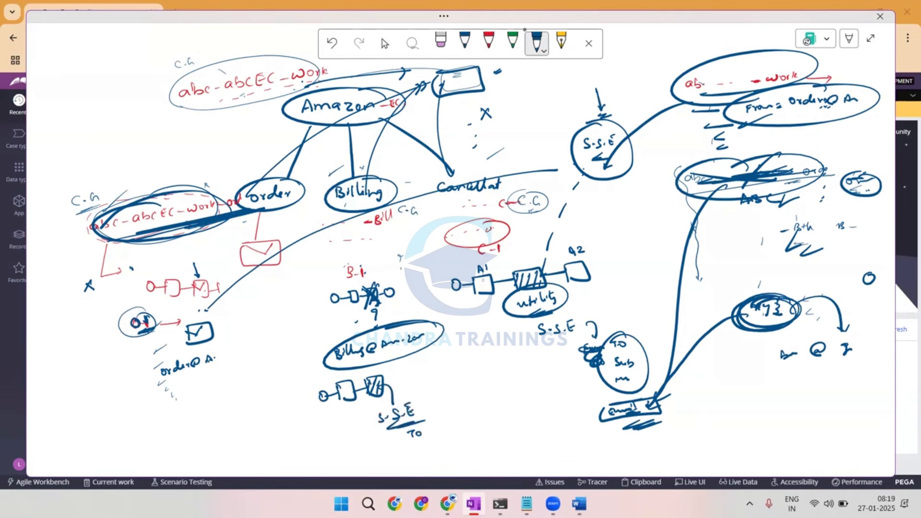
pyautogui.moveTo(411, 426); pyautogui.dragTo(425, 427)
pyautogui.moveTo(420, 460); pyautogui.dragTo(469, 454)
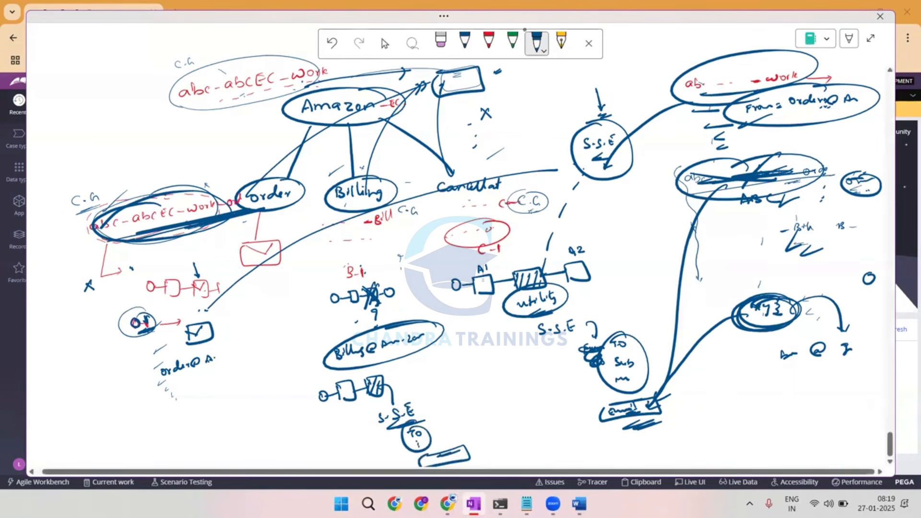
pyautogui.moveTo(767, 185)
pyautogui.mouseDown()
pyautogui.moveTo(636, 265)
pyautogui.moveTo(475, 456)
pyautogui.moveTo(518, 447)
pyautogui.mouseUp()
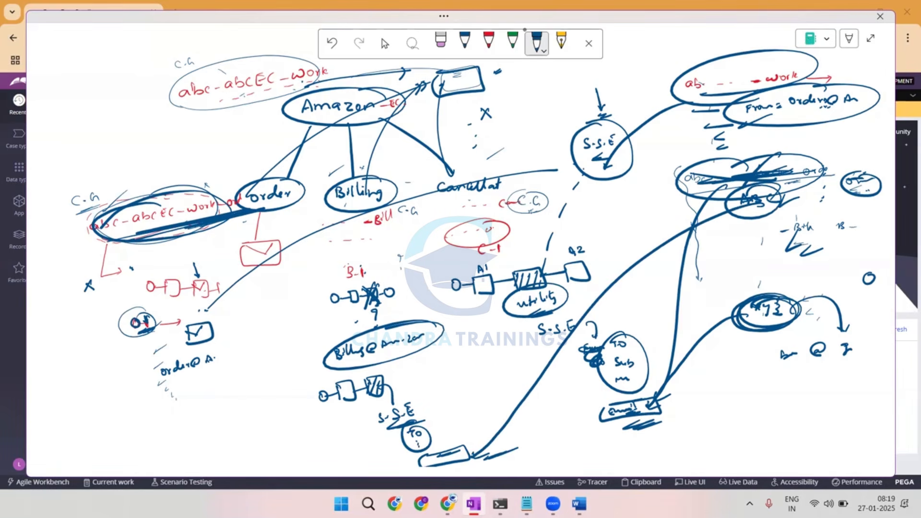
# Mark thin blue crosses above the Order, Billing and Cancellation case types.
pyautogui.click(464, 43)
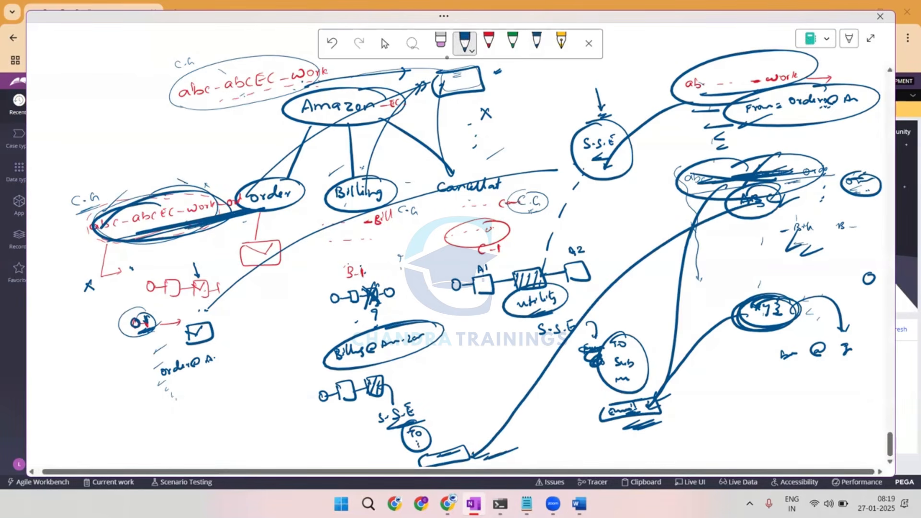
pyautogui.moveTo(179, 176); pyautogui.dragTo(187, 190)
pyautogui.moveTo(186, 177); pyautogui.dragTo(179, 188)
pyautogui.moveTo(376, 168); pyautogui.dragTo(389, 160)
pyautogui.moveTo(380, 159); pyautogui.dragTo(385, 172)
pyautogui.moveTo(491, 152)
pyautogui.mouseDown()
pyautogui.moveTo(506, 160)
pyautogui.moveTo(494, 171)
pyautogui.mouseUp()
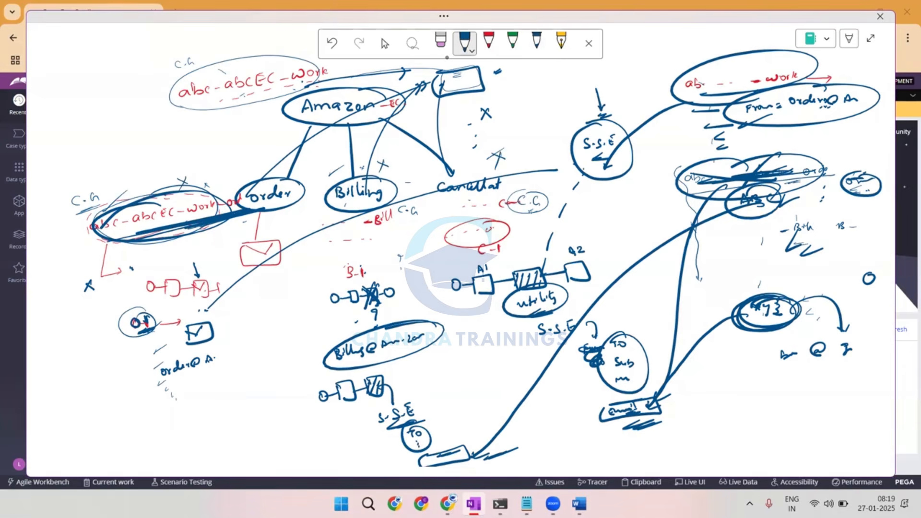
# Hatch above the Order flow's email step and draw an arrow from there to the box beside Amazon.
pyautogui.moveTo(224, 224); pyautogui.dragTo(227, 232)
pyautogui.moveTo(187, 260)
pyautogui.mouseDown()
pyautogui.moveTo(209, 265)
pyautogui.moveTo(210, 275)
pyautogui.mouseUp()
pyautogui.moveTo(209, 241); pyautogui.dragTo(445, 71)
# In red, mark the listed email accounts, and circle and cross out the C.G label beside the Order class.
pyautogui.click(488, 42)
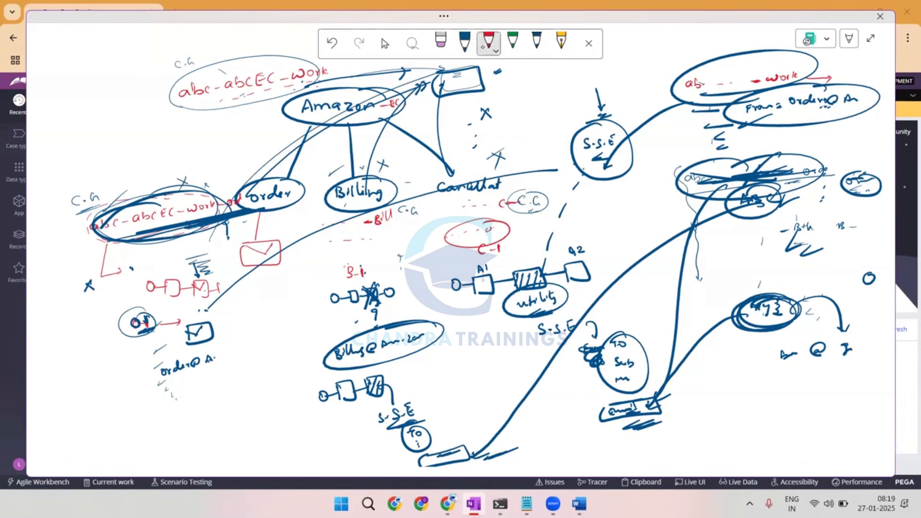
pyautogui.moveTo(761, 115); pyautogui.dragTo(791, 102)
pyautogui.moveTo(765, 200); pyautogui.dragTo(793, 183)
pyautogui.moveTo(764, 289); pyautogui.dragTo(797, 276)
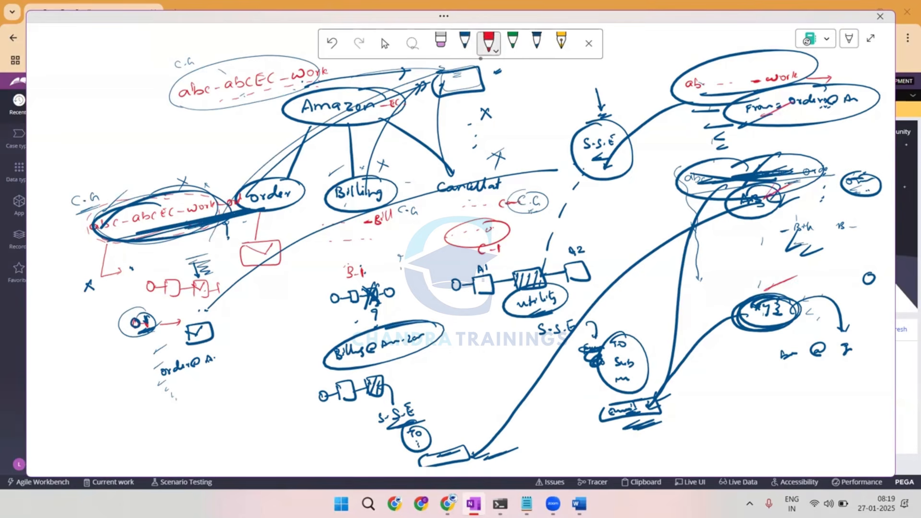
pyautogui.moveTo(776, 361); pyautogui.dragTo(785, 381)
pyautogui.moveTo(89, 182); pyautogui.dragTo(100, 211)
pyautogui.moveTo(90, 179); pyautogui.dragTo(72, 228)
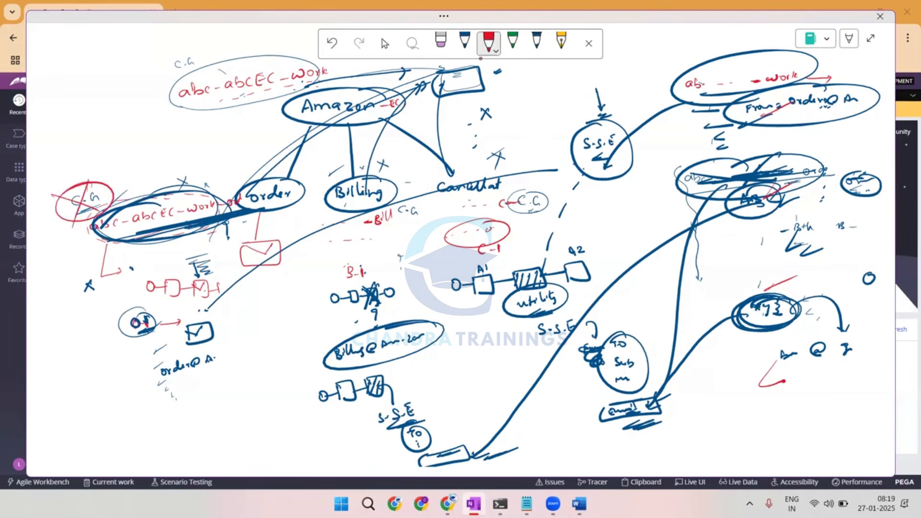
# Draw red slashes beside the email accounts and encircle the whole account list in red.
pyautogui.moveTo(766, 133); pyautogui.dragTo(815, 112)
pyautogui.moveTo(767, 188); pyautogui.dragTo(824, 162)
pyautogui.moveTo(783, 252); pyautogui.dragTo(832, 228)
pyautogui.moveTo(782, 331); pyautogui.dragTo(831, 317)
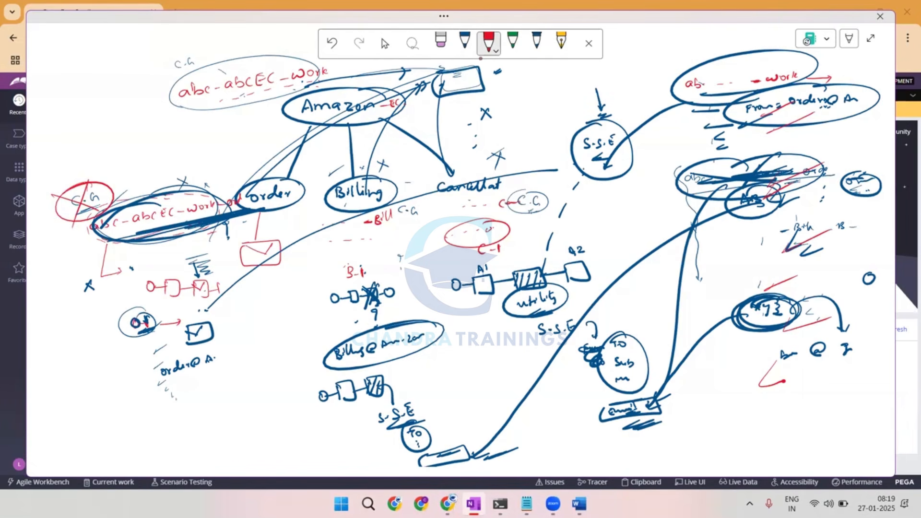
pyautogui.moveTo(732, 44)
pyautogui.mouseDown()
pyautogui.moveTo(715, 38)
pyautogui.moveTo(885, 362)
pyautogui.moveTo(700, 69)
pyautogui.mouseUp()
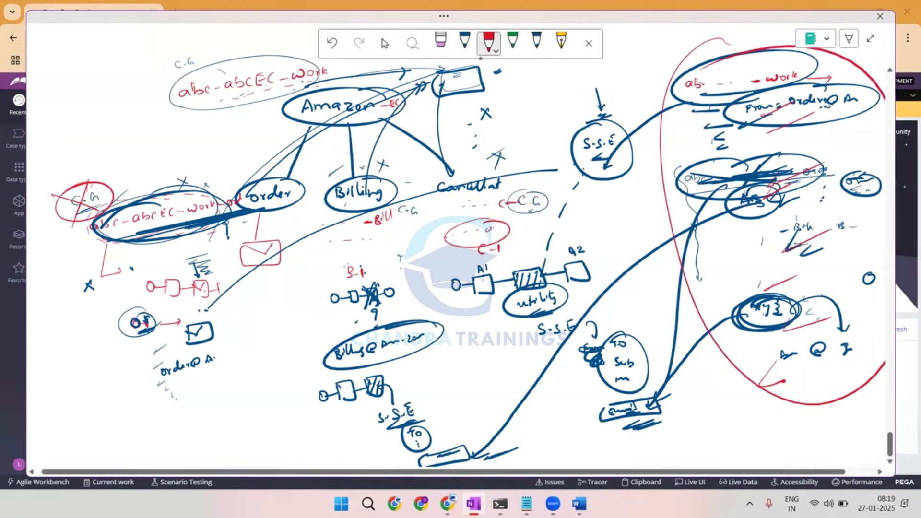
# Circle ABC in red, run a red line from it to the Billing flow, and circle the flow's hatched box.
pyautogui.moveTo(770, 169)
pyautogui.mouseDown()
pyautogui.moveTo(726, 178)
pyautogui.moveTo(729, 187)
pyautogui.moveTo(517, 277)
pyautogui.moveTo(431, 408)
pyautogui.mouseUp()
pyautogui.moveTo(401, 365); pyautogui.dragTo(348, 370)
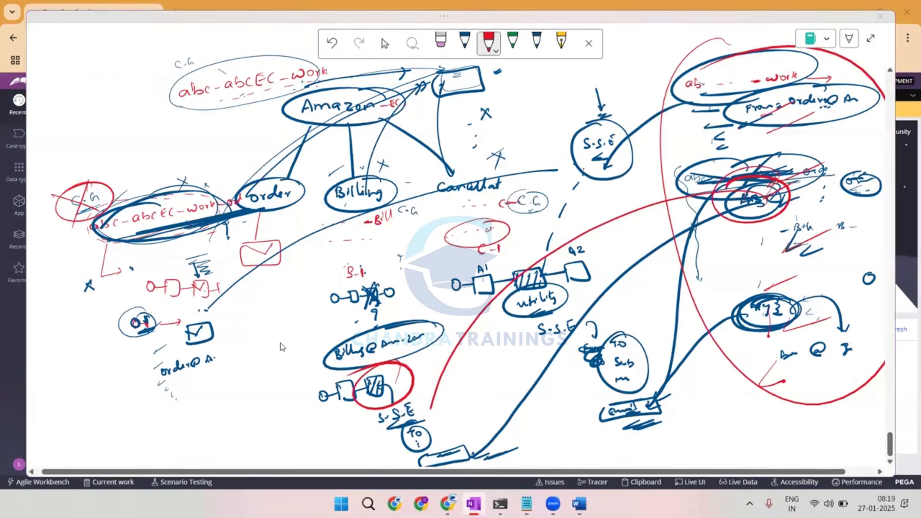
# Switch to Pega Dev Studio, open the PreQualification Data flow, and collapse the recents list.
pyautogui.hotkey('alt', 'Tab')
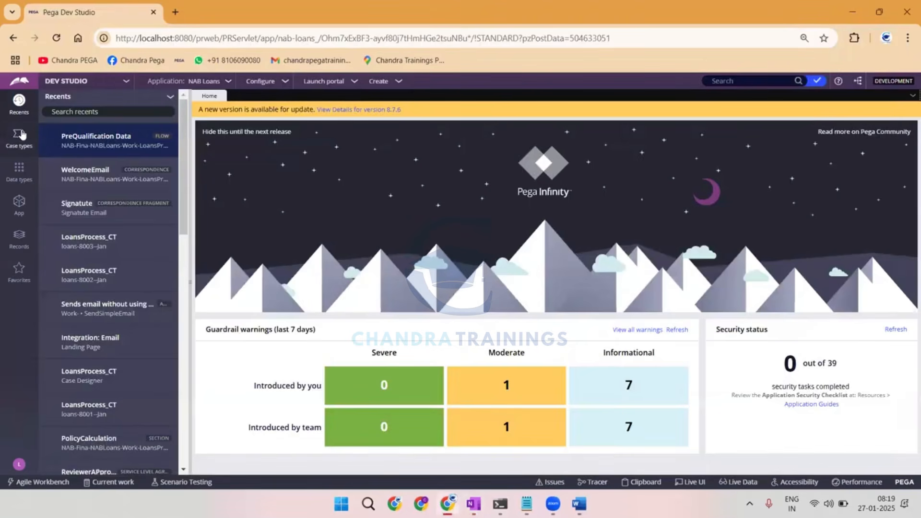
pyautogui.click(122, 139)
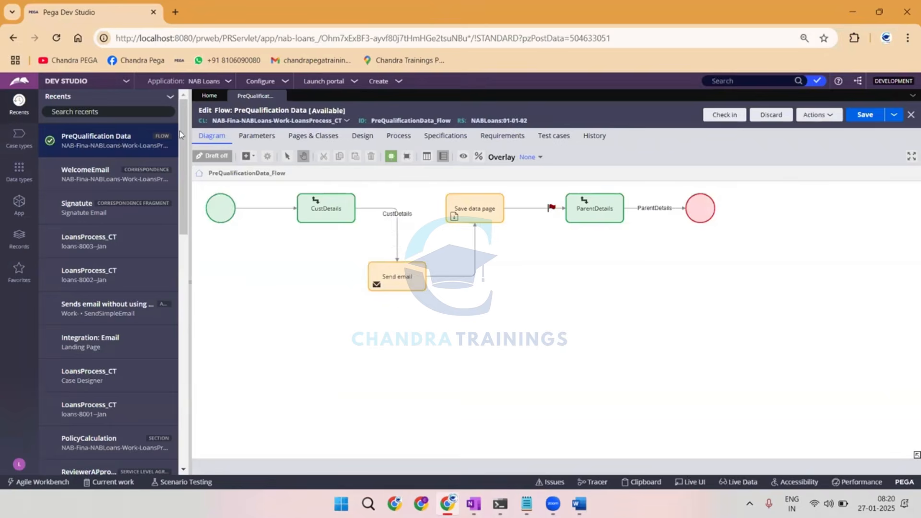
pyautogui.click(191, 282)
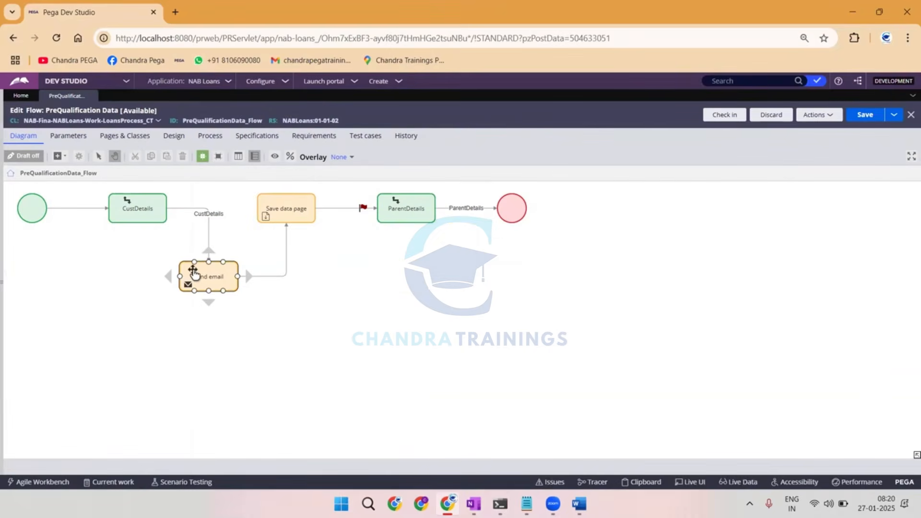
# Add a Utility shape below CustDetails, to the left of Send email, and move Send email slightly lower.
pyautogui.click(140, 211)
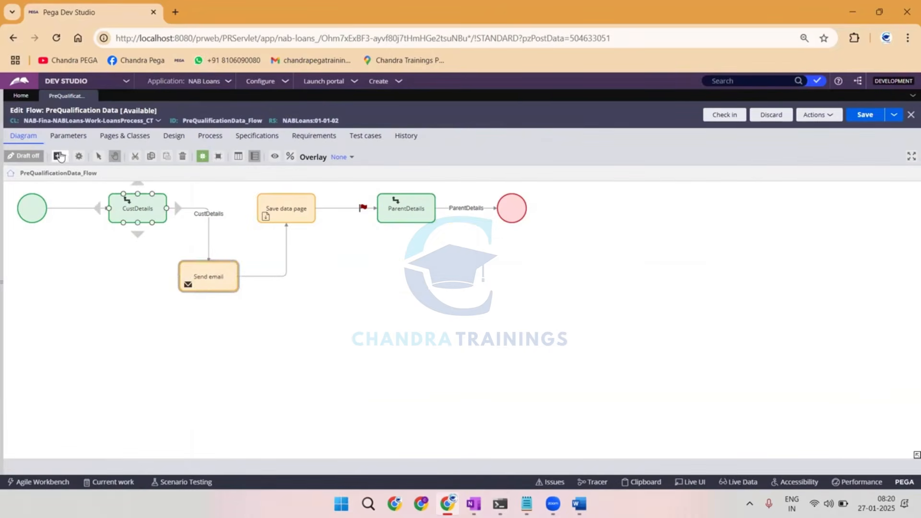
pyautogui.click(57, 156)
pyautogui.click(96, 218)
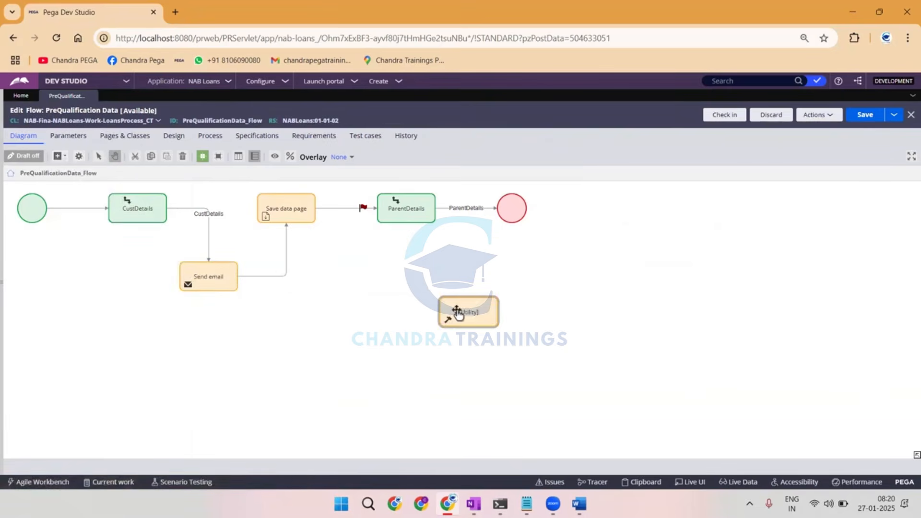
pyautogui.moveTo(115, 286); pyautogui.dragTo(114, 288)
pyautogui.moveTo(195, 278)
pyautogui.mouseDown()
pyautogui.moveTo(269, 303)
pyautogui.moveTo(199, 294)
pyautogui.mouseUp()
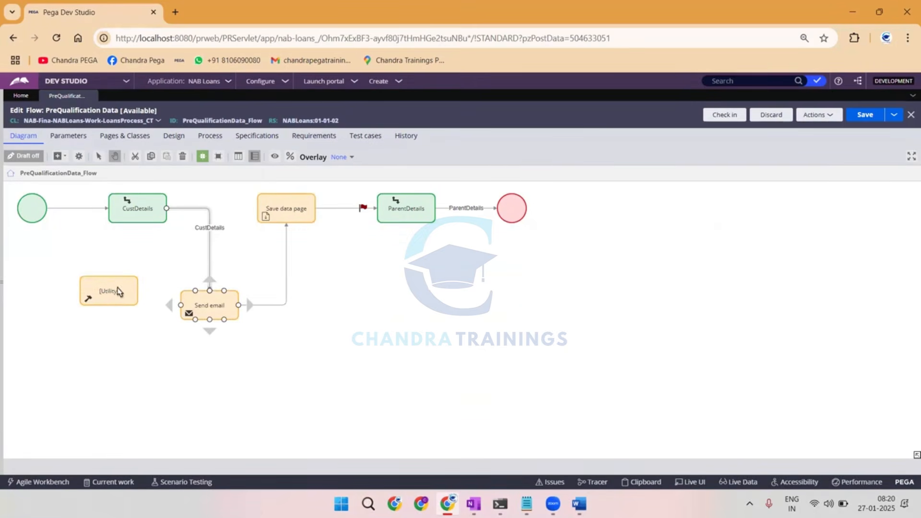
# Route the CustDetails connector into the Utility shape and connect the Utility to Send email.
pyautogui.click(115, 290)
pyautogui.moveTo(152, 297); pyautogui.dragTo(207, 312)
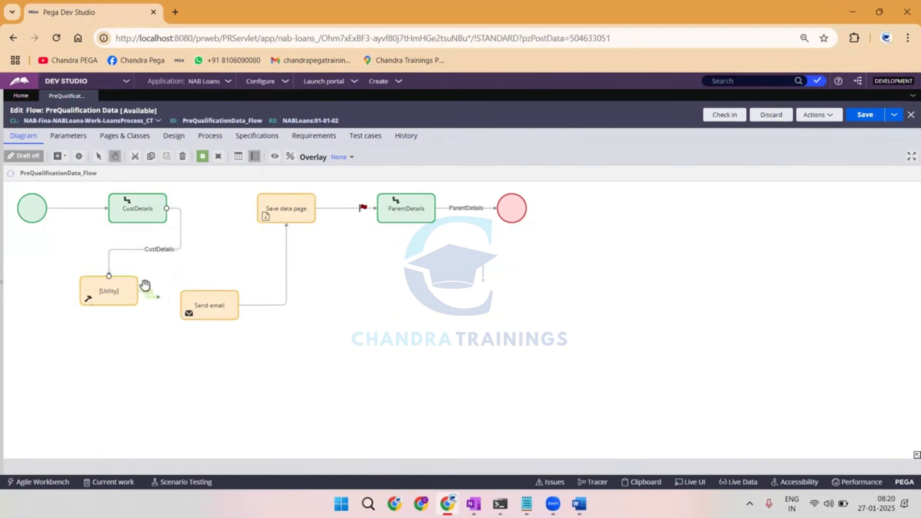
pyautogui.moveTo(116, 320); pyautogui.dragTo(125, 318)
# Open the Utility shape's properties and clear its activity rule.
pyautogui.doubleClick(126, 317)
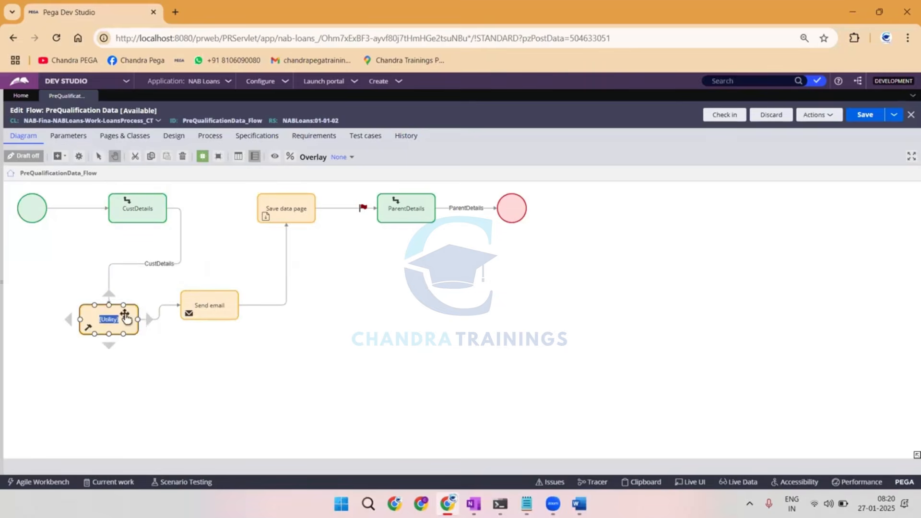
pyautogui.doubleClick(83, 316)
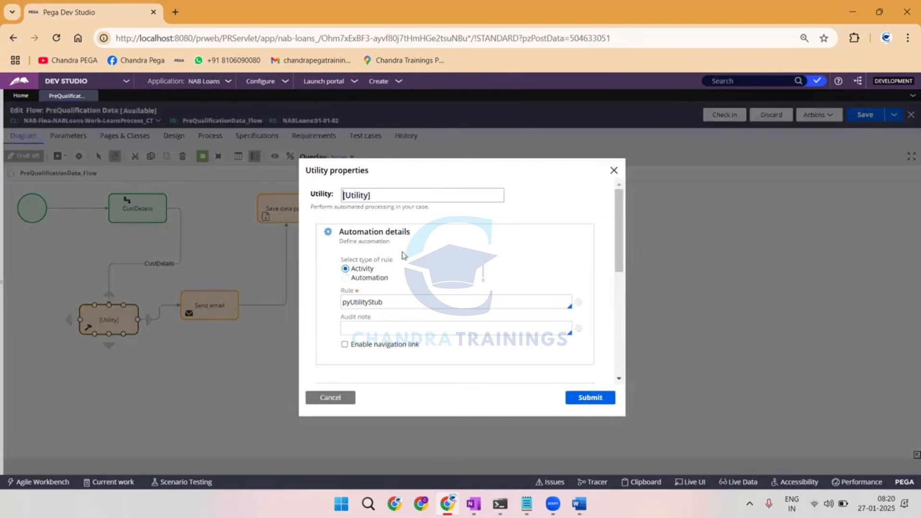
pyautogui.doubleClick(359, 305)
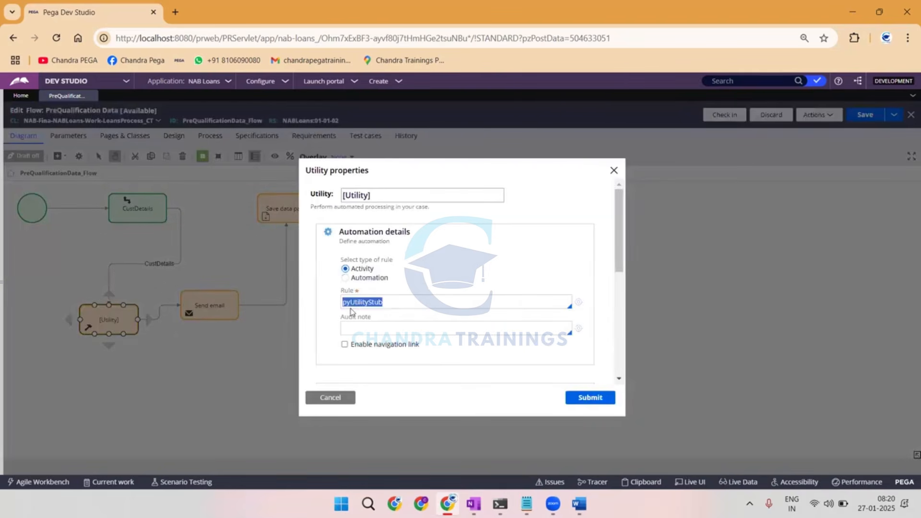
pyautogui.write('Send')
pyautogui.hotkey('ctrl', 'a')
pyautogui.press('BackSpace')
# Search the application's rules by name for "sendsimpleemail".
pyautogui.click(726, 80)
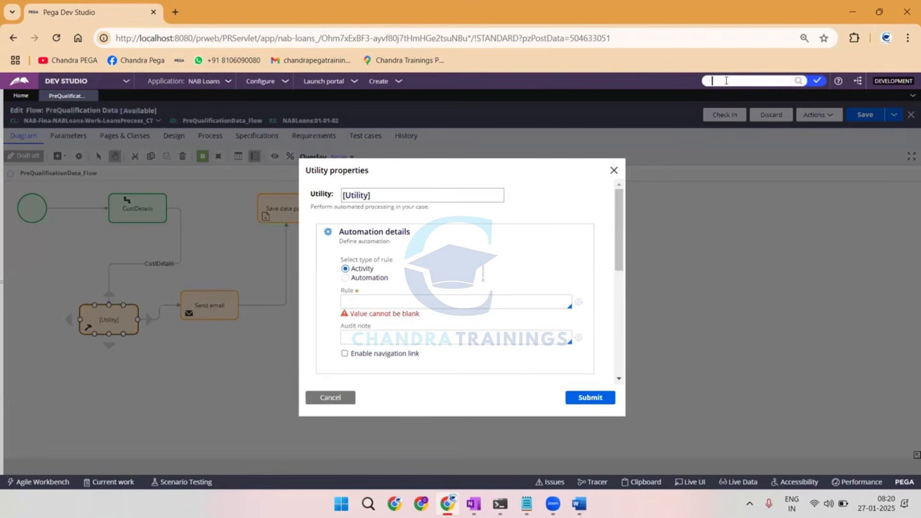
pyautogui.write('sendsimpleemail')
pyautogui.press('Return')
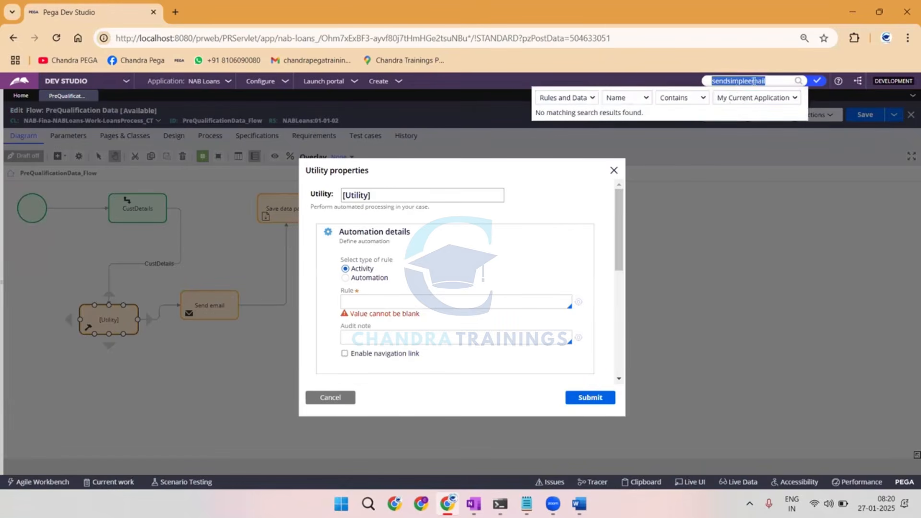
# Repeat the rule search with the shorter term "sendsimpl".
pyautogui.click(778, 82)
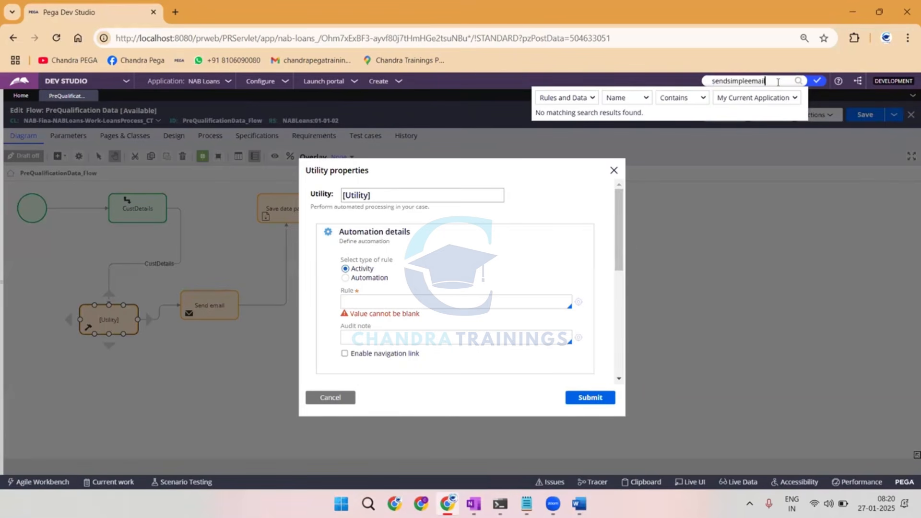
pyautogui.hotkey('ctrl', 'a')
pyautogui.write('sensimpl')
pyautogui.click(724, 82)
pyautogui.click(723, 81)
pyautogui.write('d')
pyautogui.hotkey('ctrl', 'a')
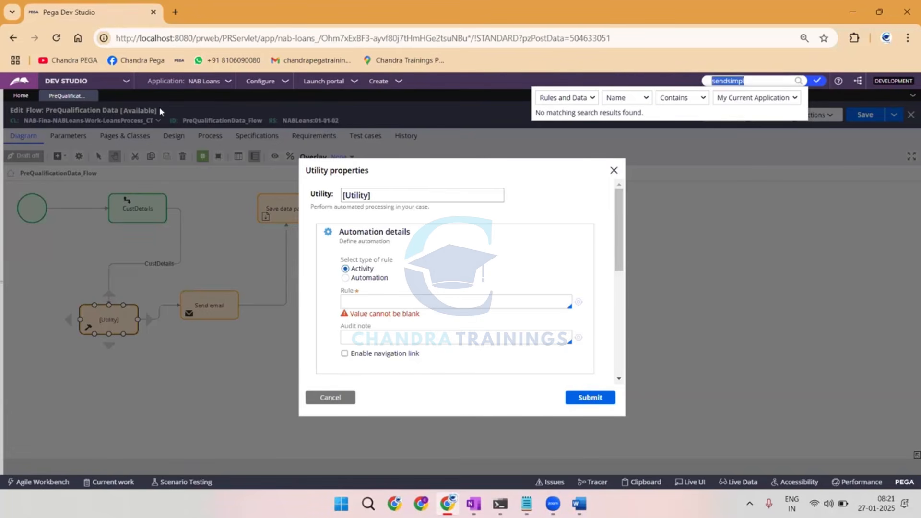
# Open the SendSimpleEmail activity from the recent rules and enter its name as the Utility's activity rule.
pyautogui.click(4, 150)
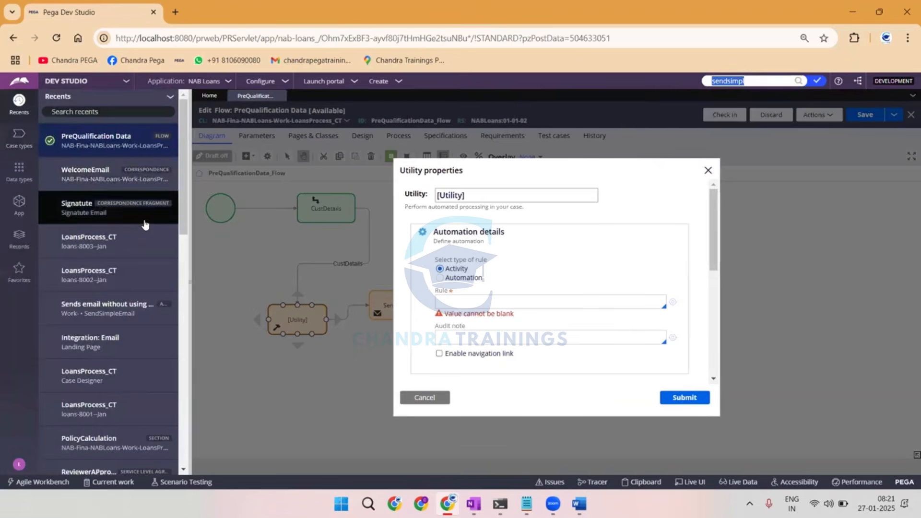
pyautogui.click(117, 318)
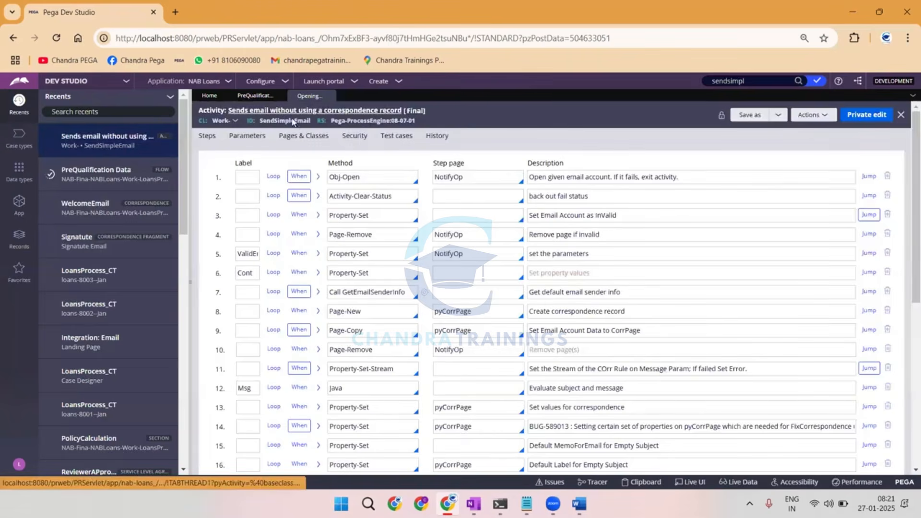
pyautogui.click(254, 95)
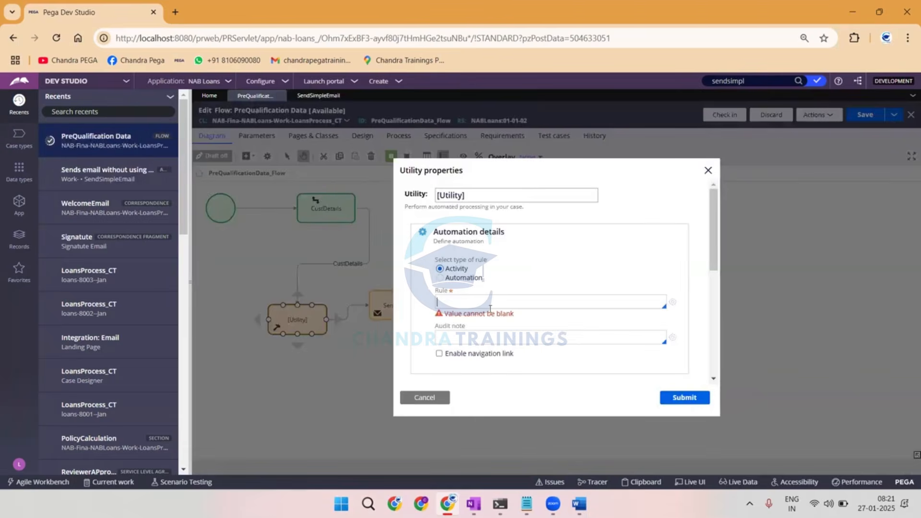
pyautogui.write('SendSimpleEmail')
# Check the SendSimpleEmail activity's security settings, including its activity type, and its steps.
pyautogui.click(318, 95)
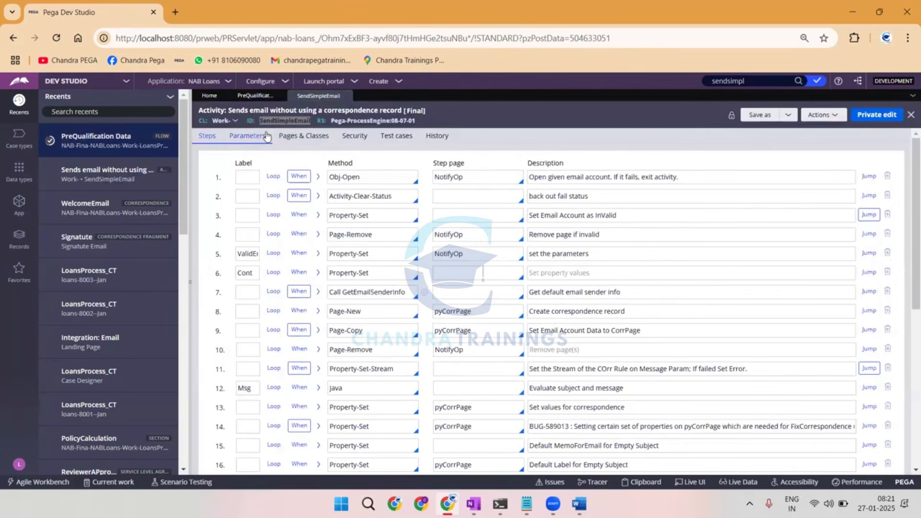
pyautogui.click(354, 136)
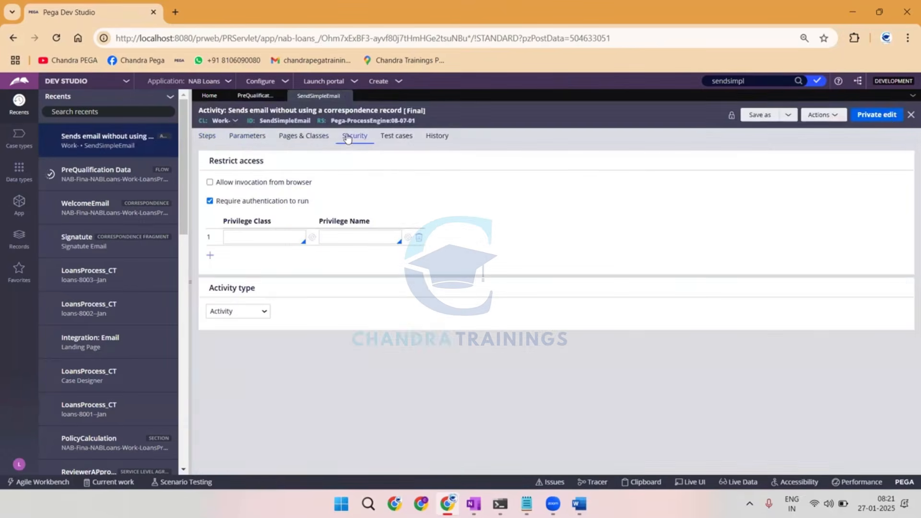
pyautogui.click(208, 137)
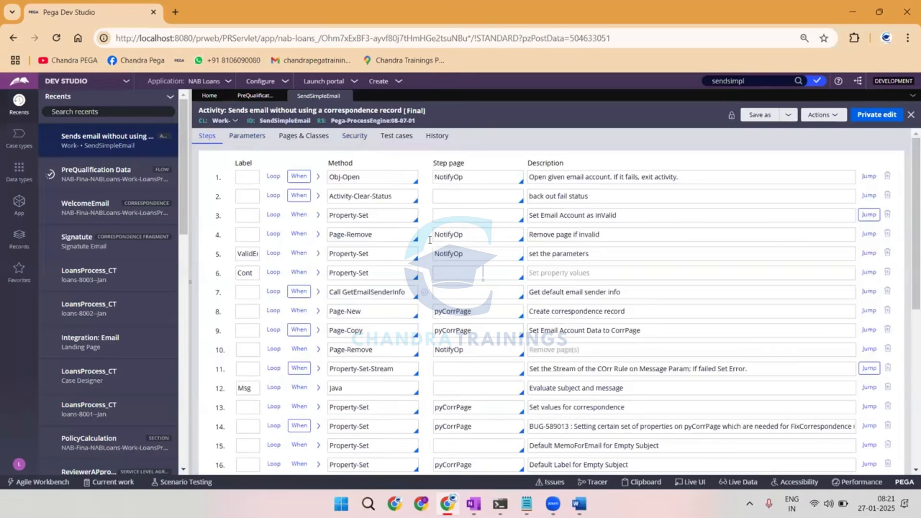
# Return to the PreQualification Data flow and view the parameters of the Utility's SendSimpleEmail activity.
pyautogui.click(255, 96)
pyautogui.scroll(-3, 499, 304)
pyautogui.click(576, 272)
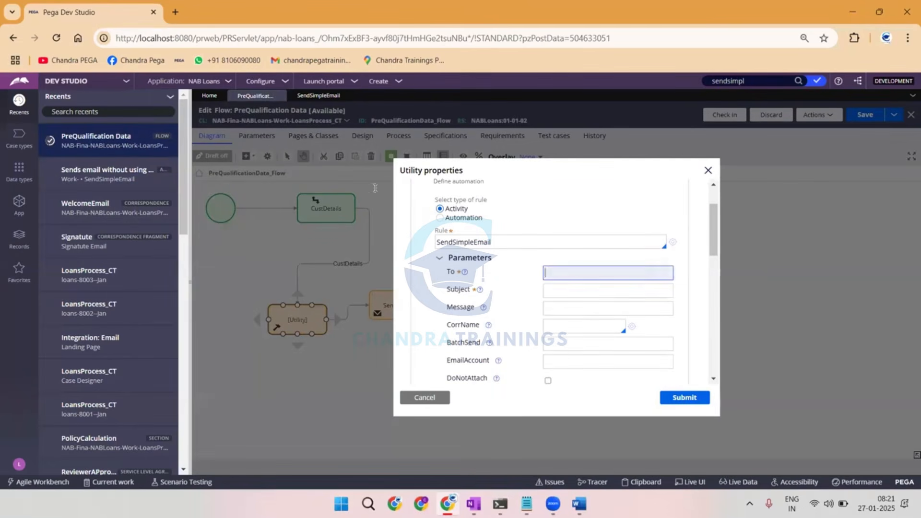
pyautogui.click(190, 282)
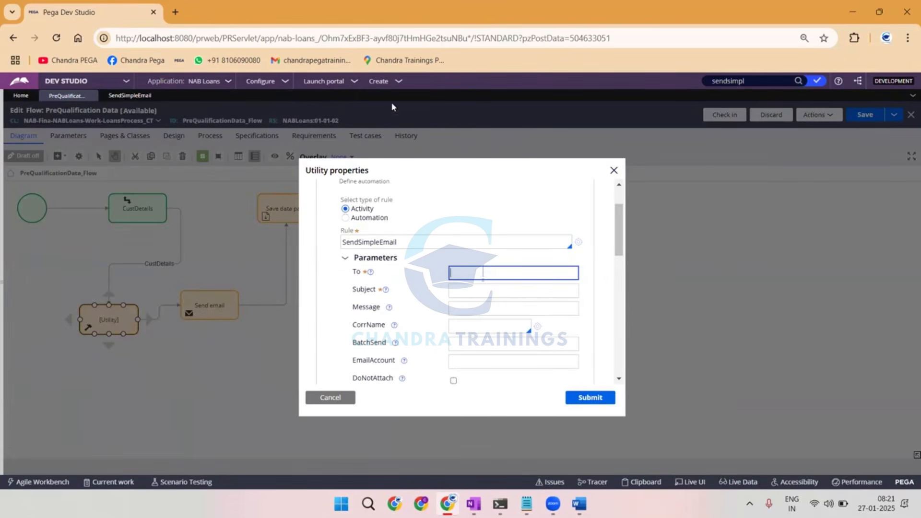
# Create a new LoansProcess_CT case.
pyautogui.click(384, 85)
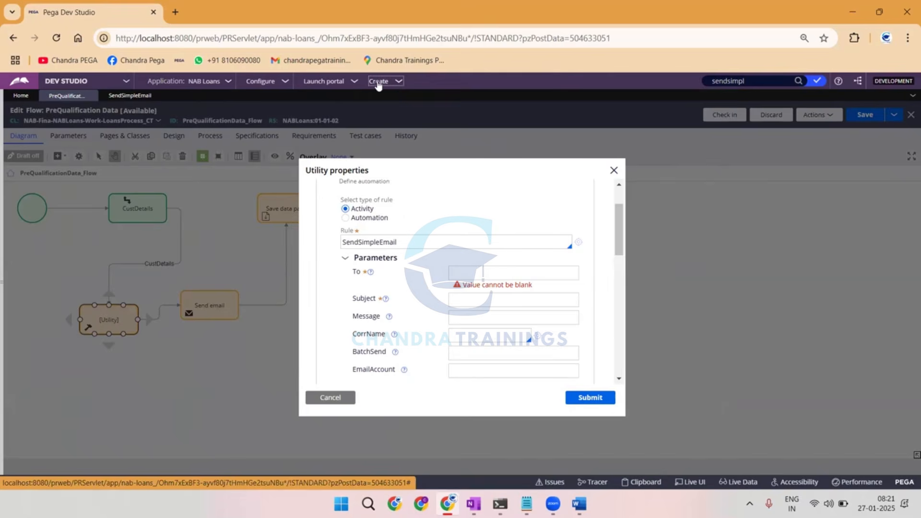
pyautogui.click(381, 84)
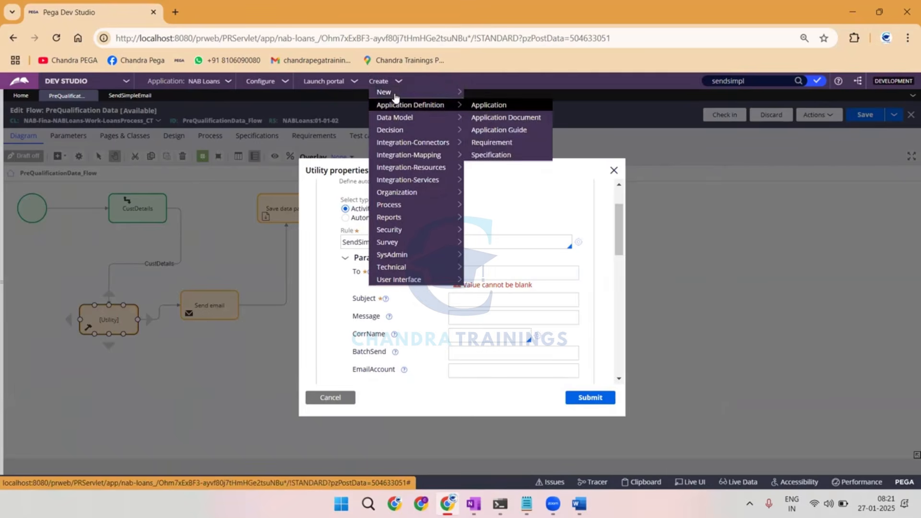
pyautogui.click(400, 91)
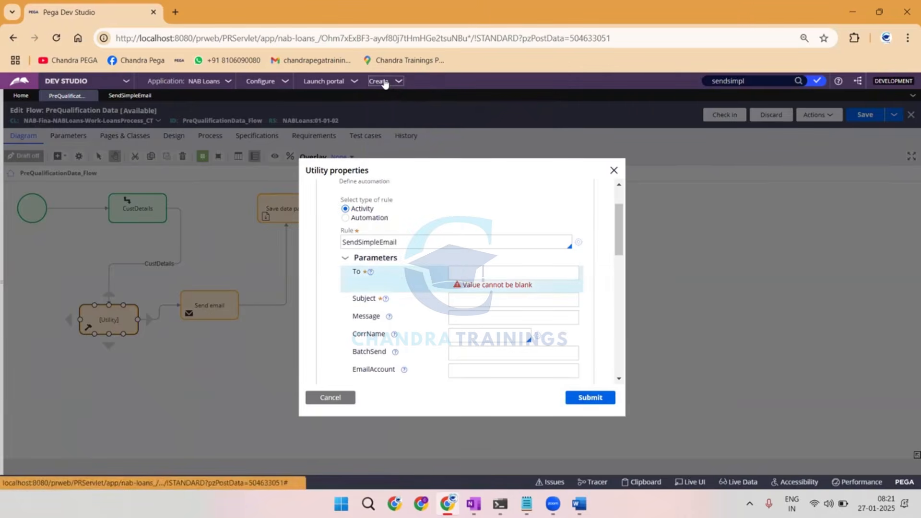
pyautogui.click(385, 81)
pyautogui.moveTo(409, 91)
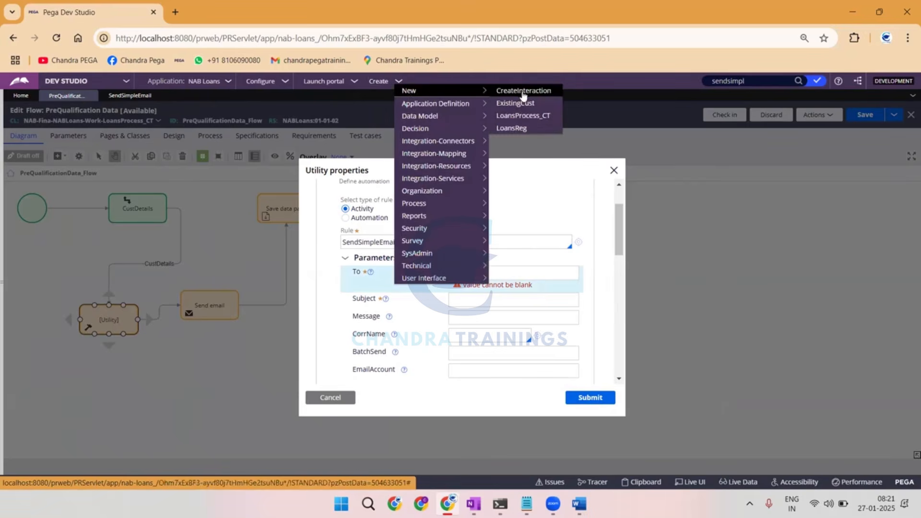
pyautogui.click(513, 116)
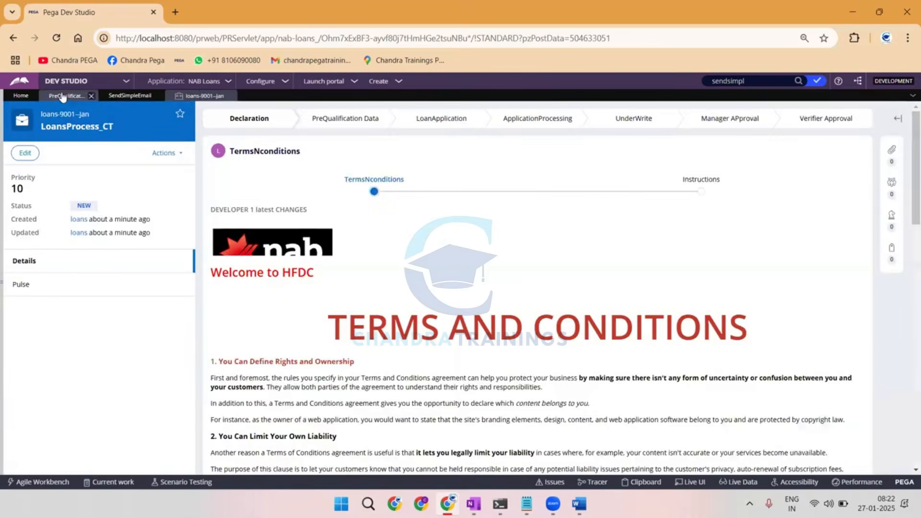
# Return to the PreQualification Data flow and set the Utility's activity rule to SendCustomisedEmail.
pyautogui.click(62, 95)
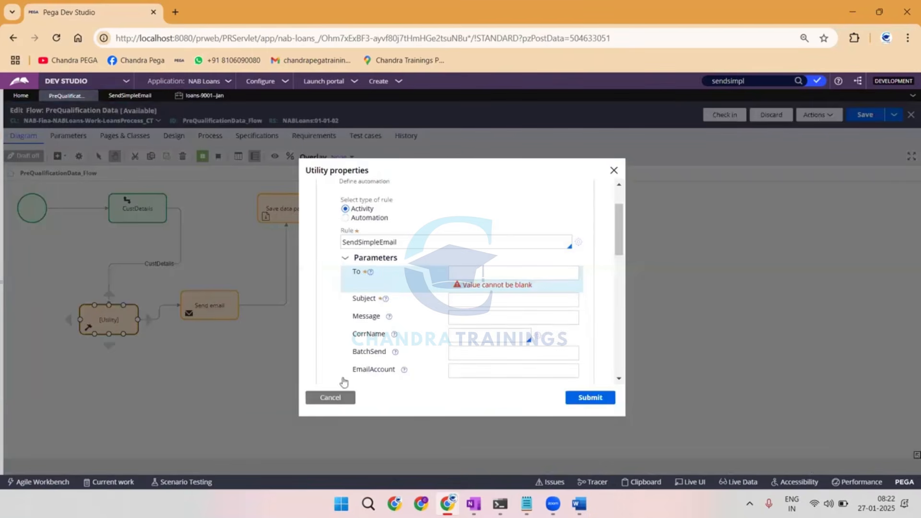
pyautogui.doubleClick(377, 241)
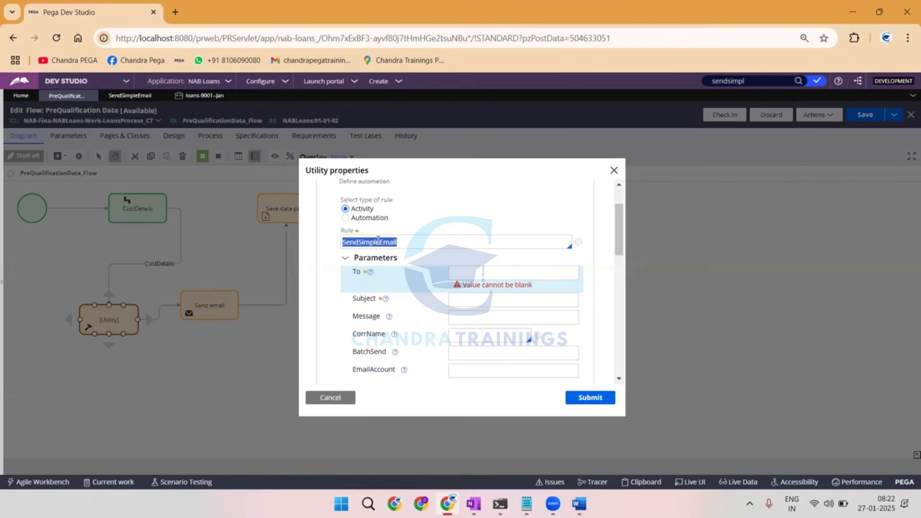
pyautogui.write('Send')
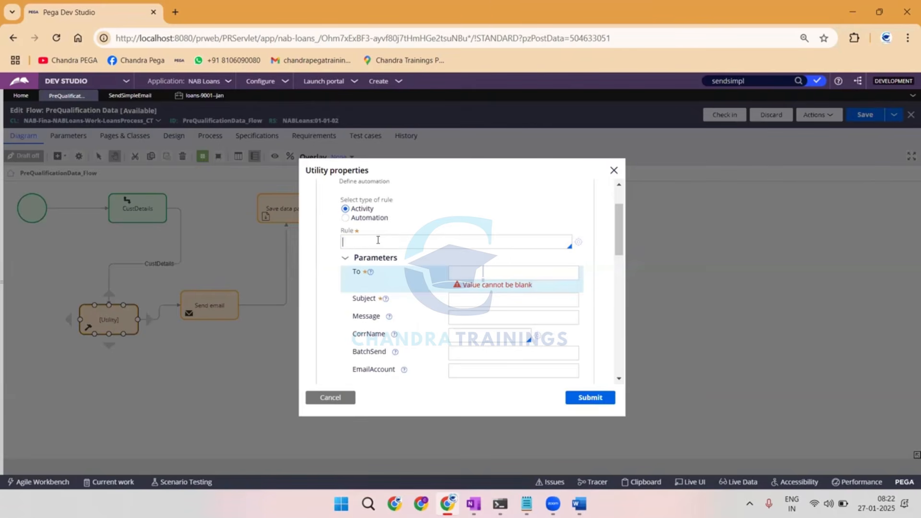
pyautogui.write('CustomisedEamail')
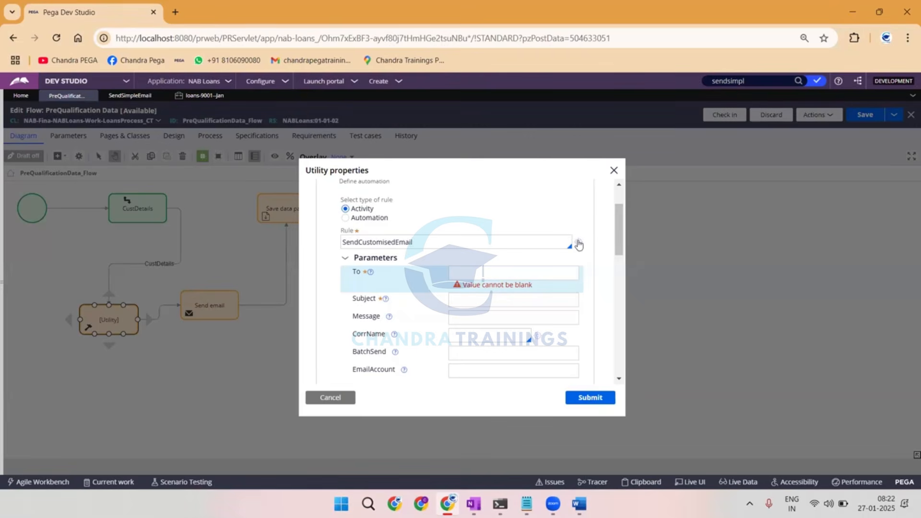
# Create the SendCustomisedEmail activity from the Utility and set its first step's method to Property-Set.
pyautogui.click(579, 243)
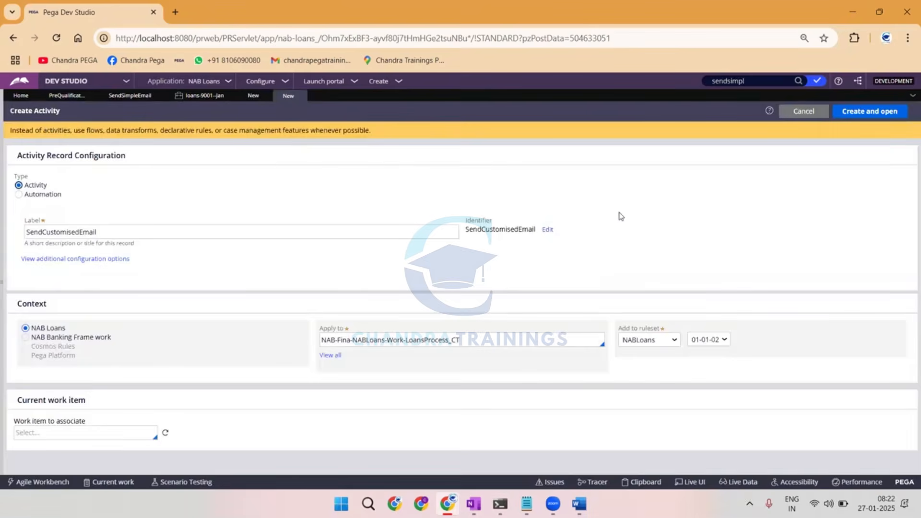
pyautogui.click(860, 113)
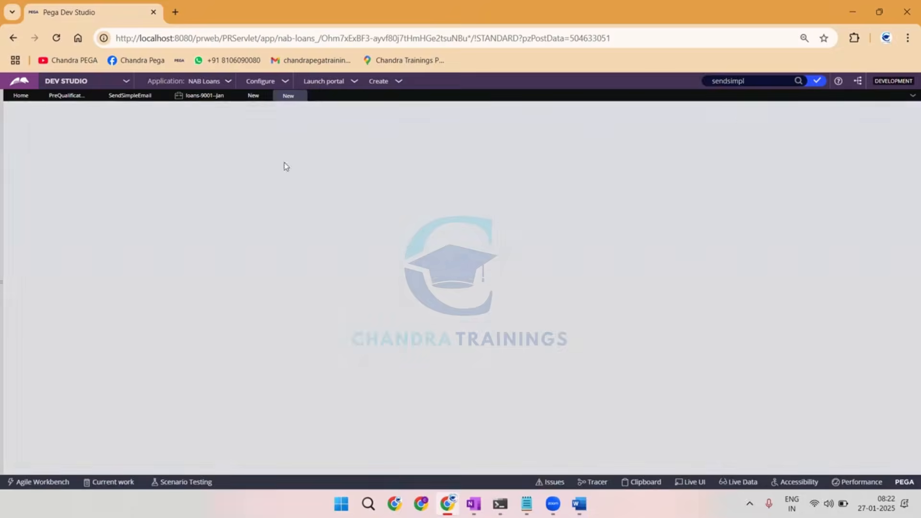
pyautogui.click(179, 178)
pyautogui.write('Pr')
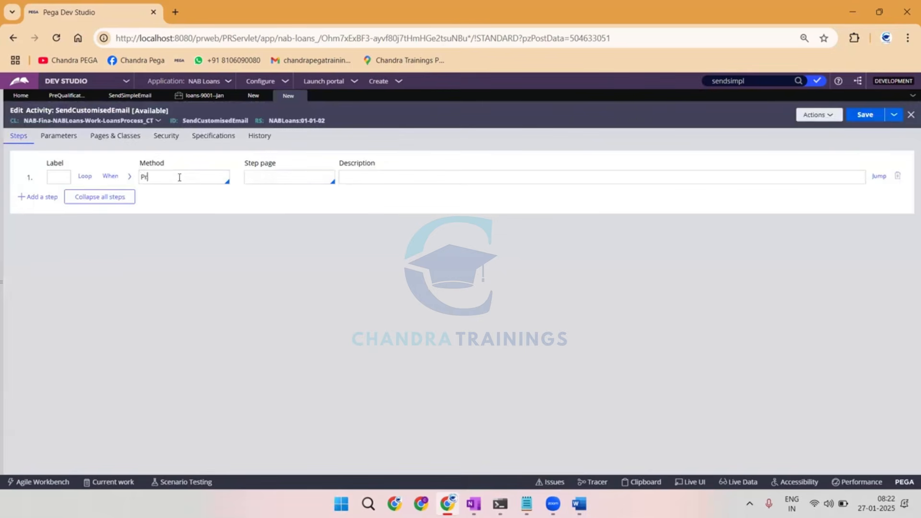
pyautogui.write('operty-set')
pyautogui.press('Return')
# Add a second activity step that calls SendSimpleEmail and expand its method parameters.
pyautogui.click(40, 197)
pyautogui.click(168, 199)
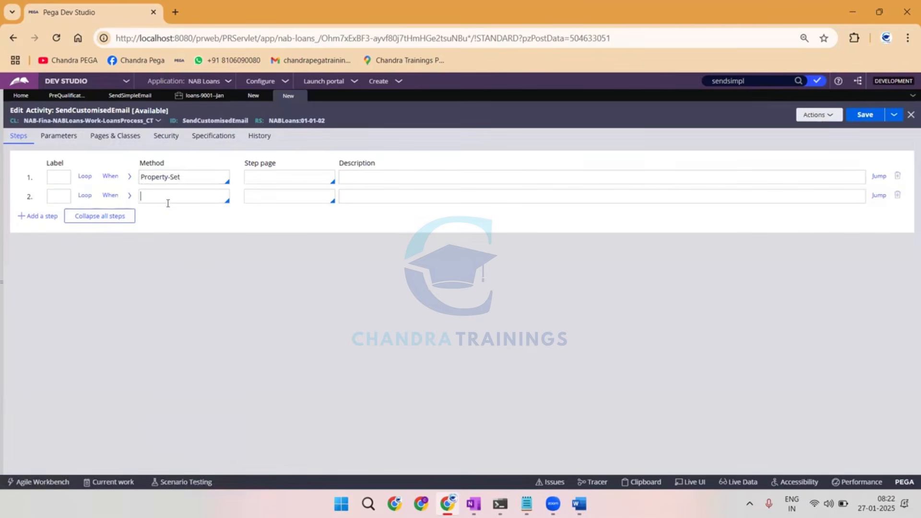
pyautogui.write('Call SendSimpleEMail')
pyautogui.press('Down')
pyautogui.press('Down')
pyautogui.press('Down')
pyautogui.press('Down')
pyautogui.press('Down')
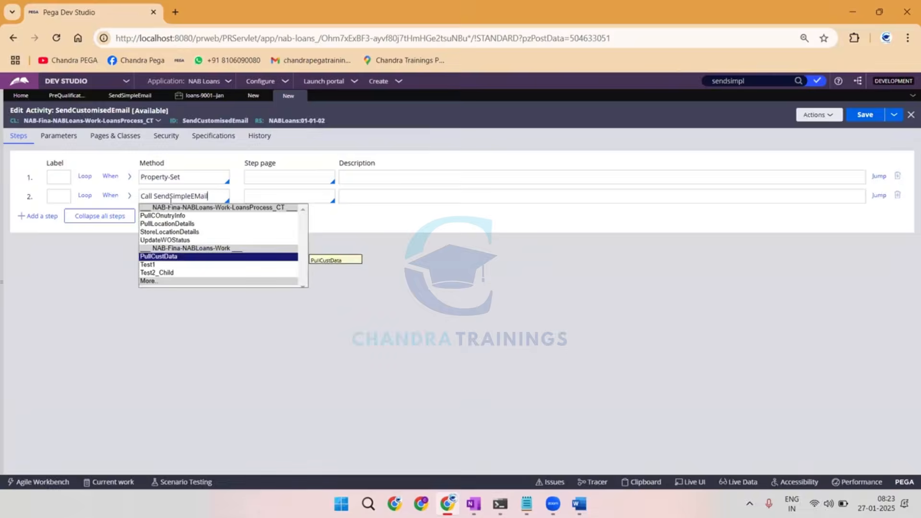
pyautogui.press('Down')
pyautogui.press('Down')
pyautogui.press('Down')
pyautogui.press('Return')
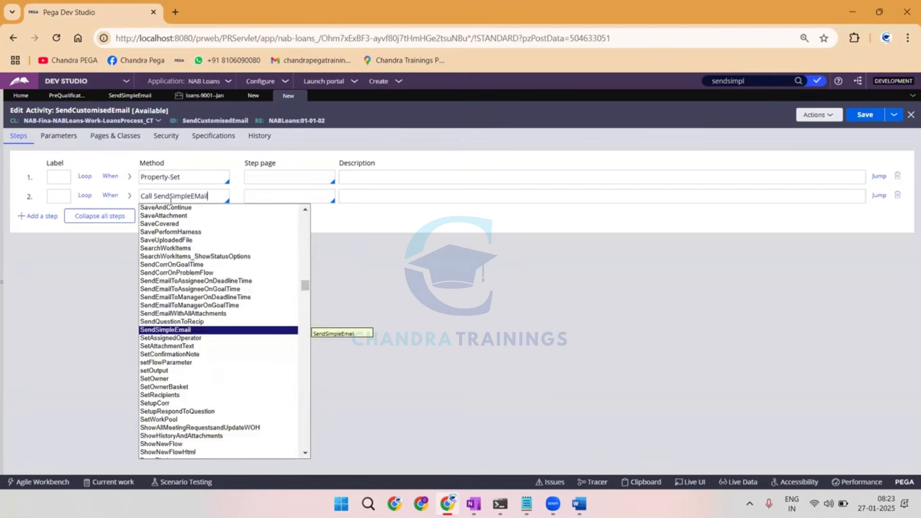
pyautogui.press('Return')
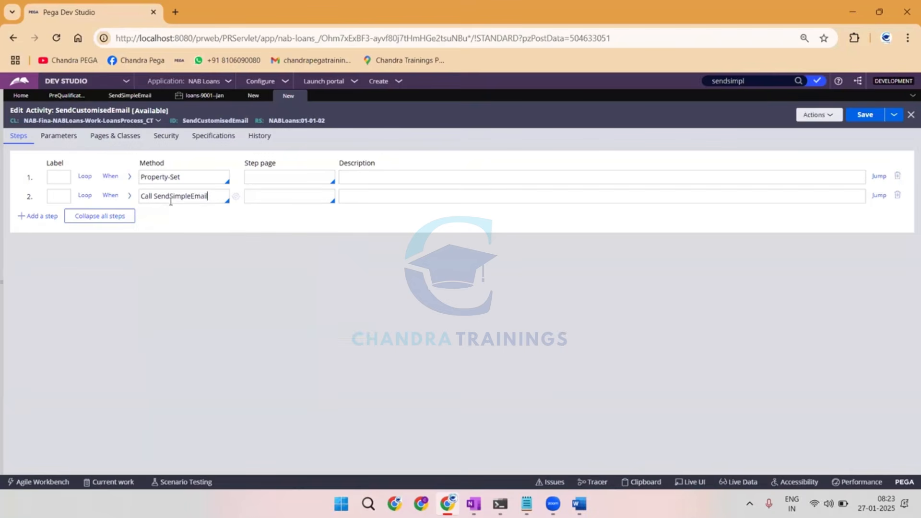
pyautogui.click(130, 196)
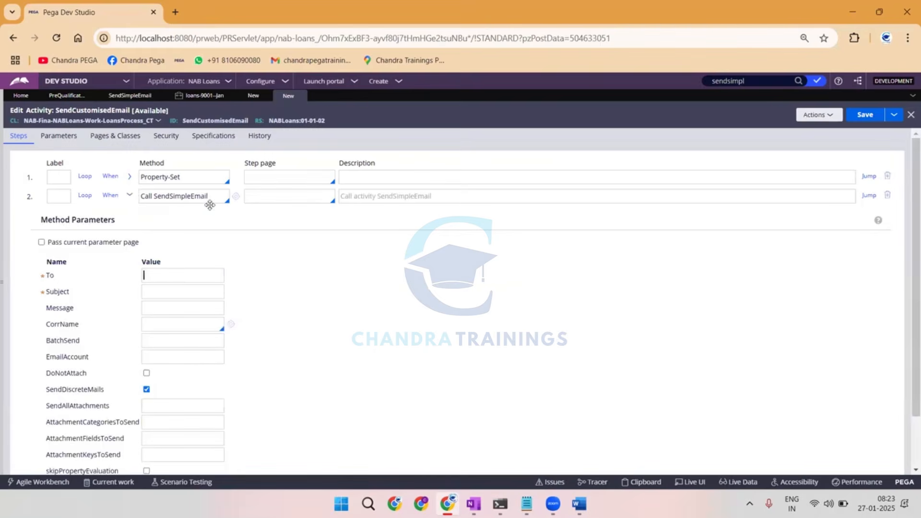
# In the Property-Set step, set Param.To to .CustDetailsPage.Email.
pyautogui.click(130, 176)
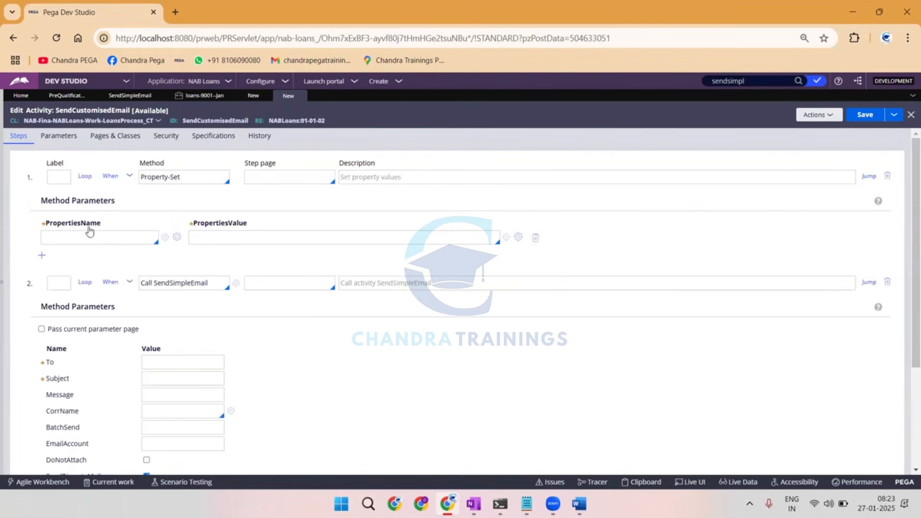
pyautogui.click(84, 237)
pyautogui.write('Param.To')
pyautogui.click(225, 235)
pyautogui.write('.cu')
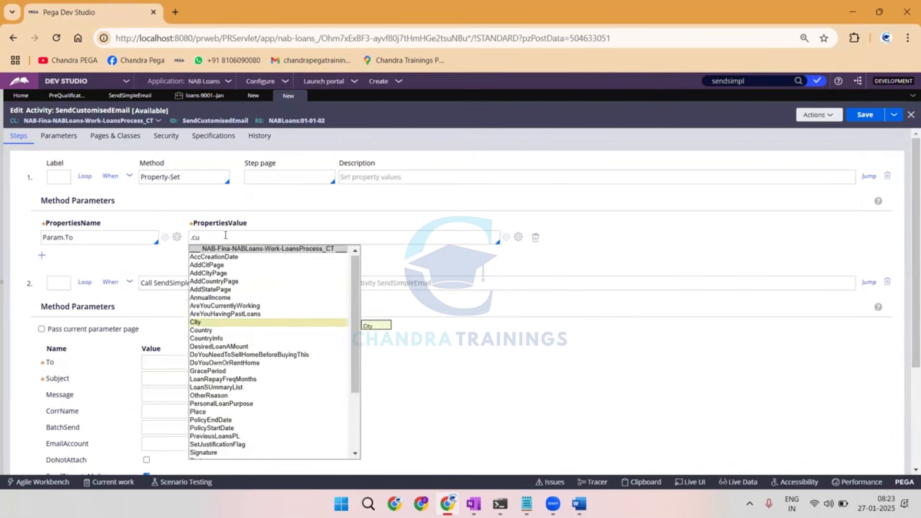
pyautogui.press('Down')
pyautogui.press('Down')
pyautogui.press('Down')
pyautogui.press('Down')
pyautogui.press('Down')
pyautogui.press('Down')
pyautogui.press('Down')
pyautogui.press('Down')
pyautogui.press('Down')
pyautogui.press('Down')
pyautogui.press('Down')
pyautogui.press('Down')
pyautogui.press('Down')
pyautogui.press('Down')
pyautogui.press('Down')
pyautogui.press('Down')
pyautogui.press('Down')
pyautogui.press('Down')
pyautogui.press('Down')
pyautogui.press('Down')
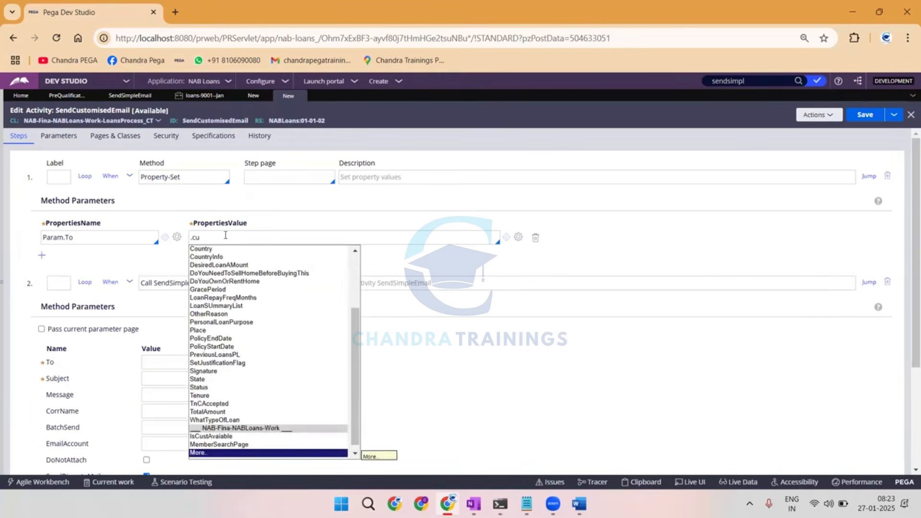
pyautogui.press('Return')
pyautogui.press('Return')
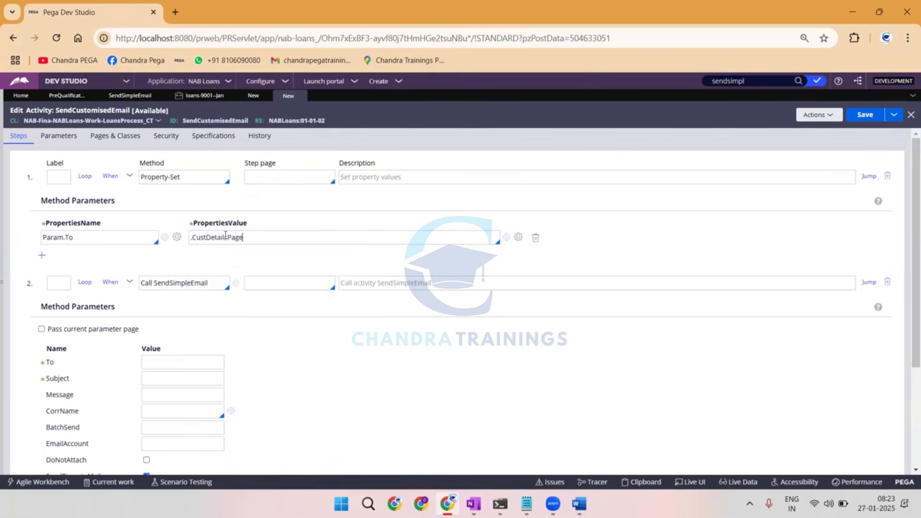
pyautogui.write('.')
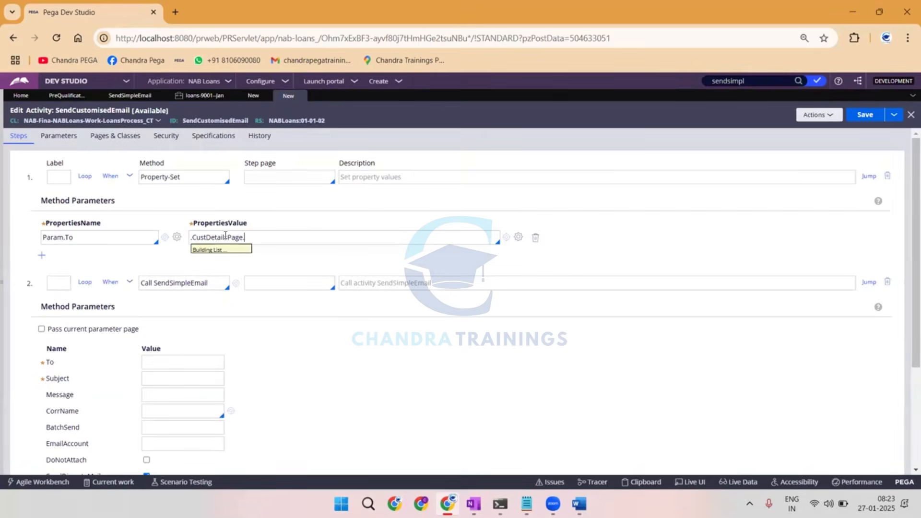
pyautogui.press('Down')
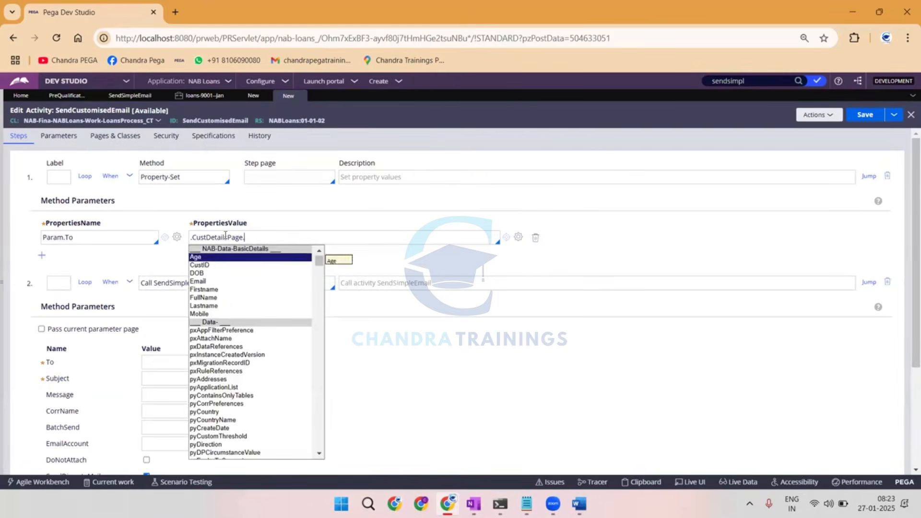
pyautogui.press('Down')
pyautogui.press('Down')
pyautogui.press('Down')
pyautogui.press('Return')
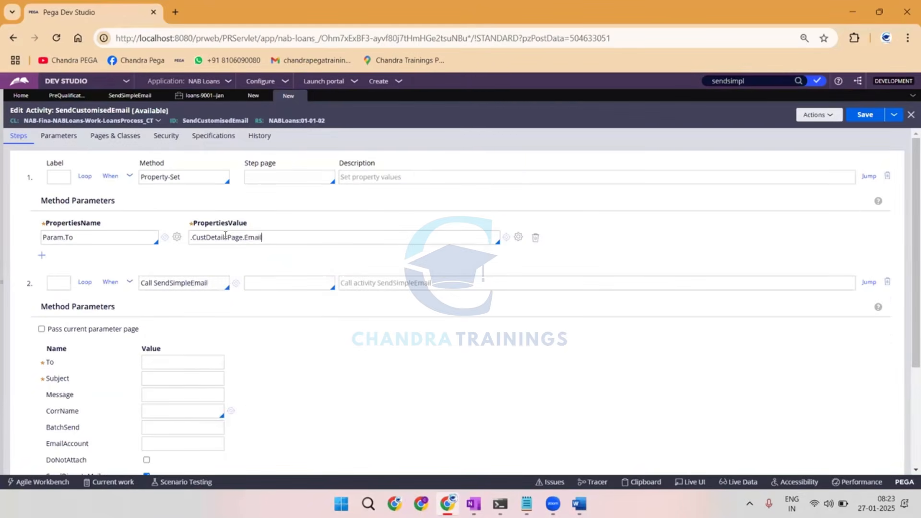
# Add a Property-Set row that sets Param.Subject to "Thanks For Registartion".
pyautogui.press('Return')
pyautogui.write('Param.S')
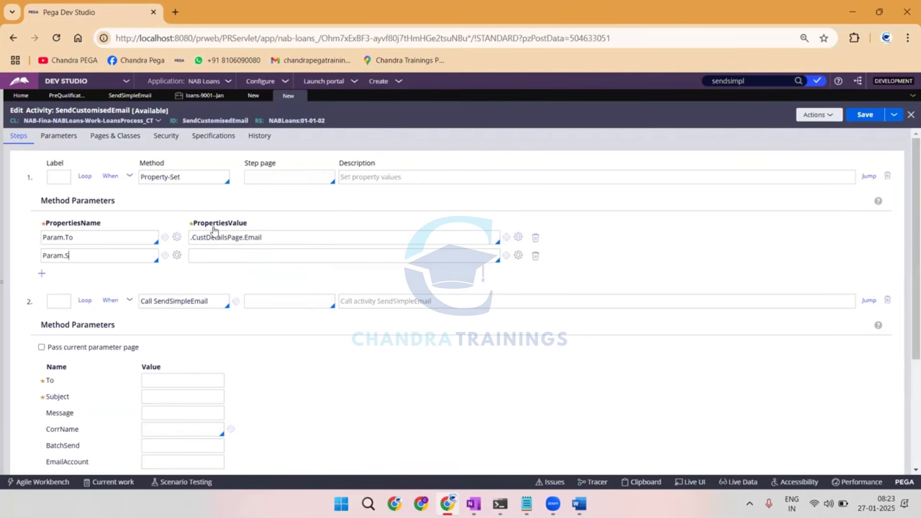
pyautogui.write('Uubject')
pyautogui.click(207, 256)
pyautogui.write('@')
pyautogui.moveTo(207, 254); pyautogui.dragTo(163, 251)
pyautogui.press('BackSpace')
pyautogui.write('"Thanks For Registartion')
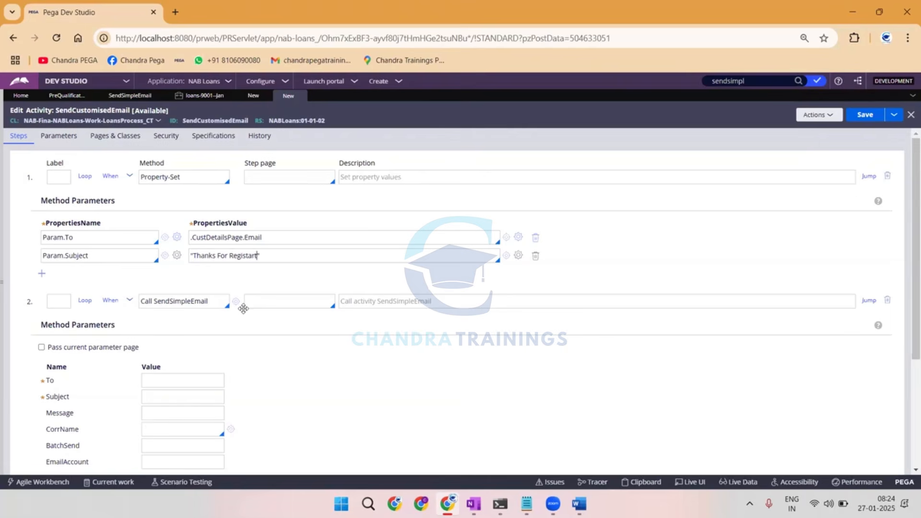
# Add a Property-Set row that sets Param.Message to "Reg AMAZON Order".
pyautogui.click(42, 273)
pyautogui.scroll(-1, 62, 278)
pyautogui.write('Param.')
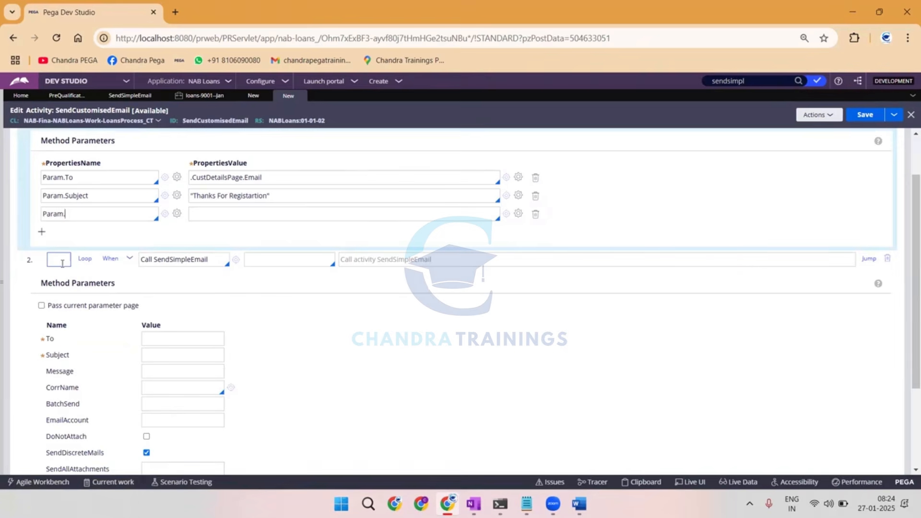
pyautogui.write('Message')
pyautogui.write('Reg')
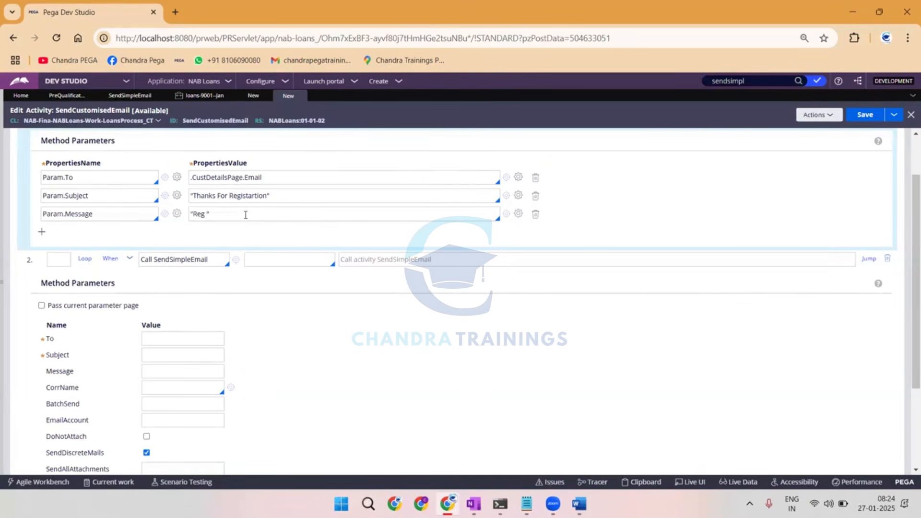
pyautogui.write(' AMAZON Order')
# Add a fourth Property-Set row with the property name Param.CorrName.
pyautogui.click(42, 232)
pyautogui.write('Param.')
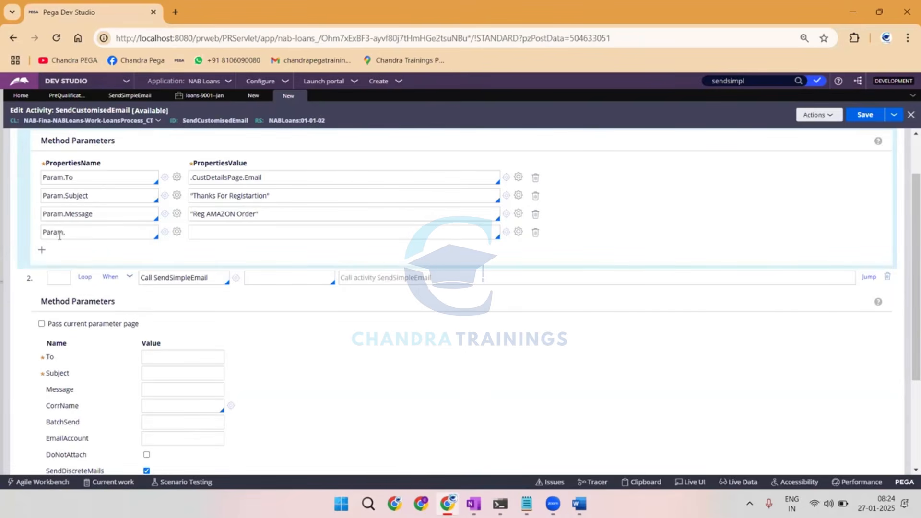
pyautogui.write('CorrName')
# Look through the recent rules and check the Utility's properties in the PreQualification Data flow.
pyautogui.click(2, 189)
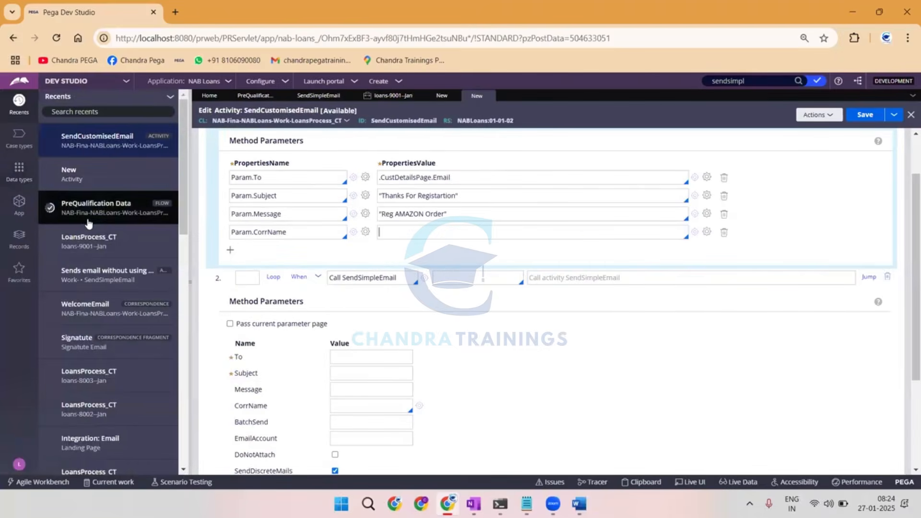
pyautogui.scroll(-3, 110, 309)
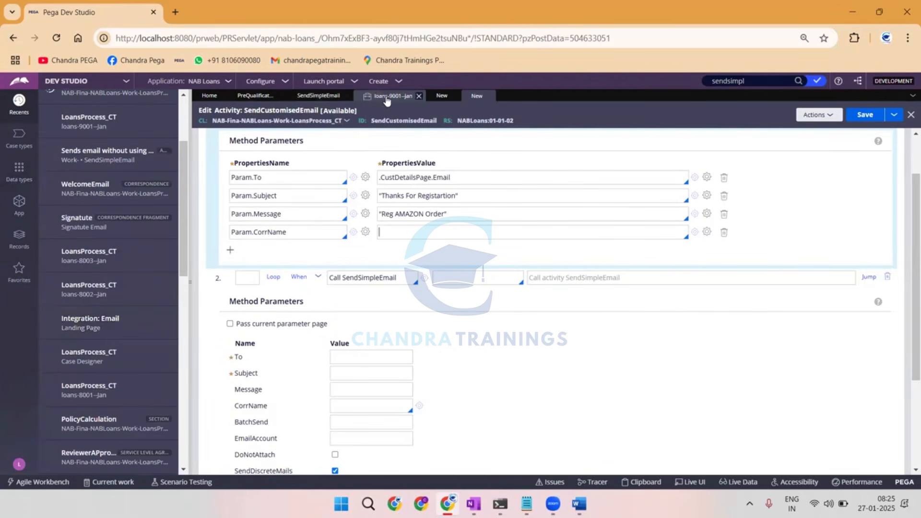
pyautogui.click(254, 96)
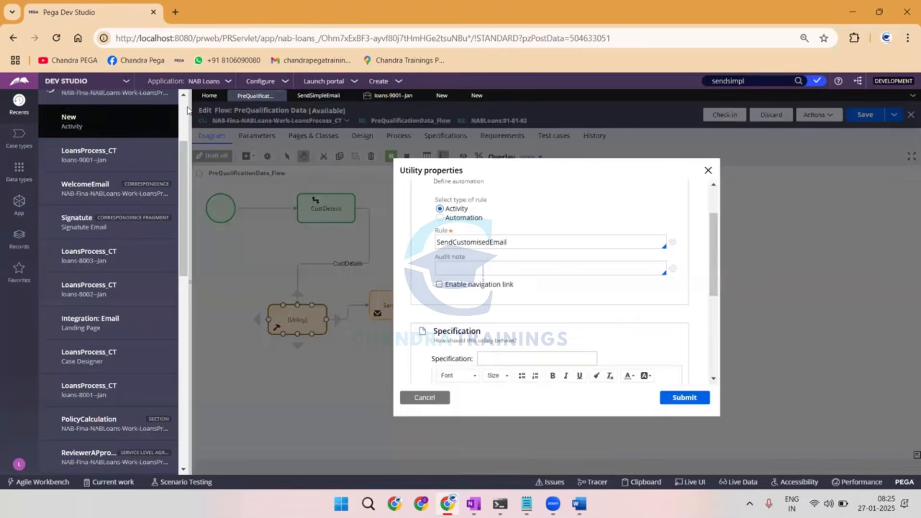
pyautogui.click(191, 111)
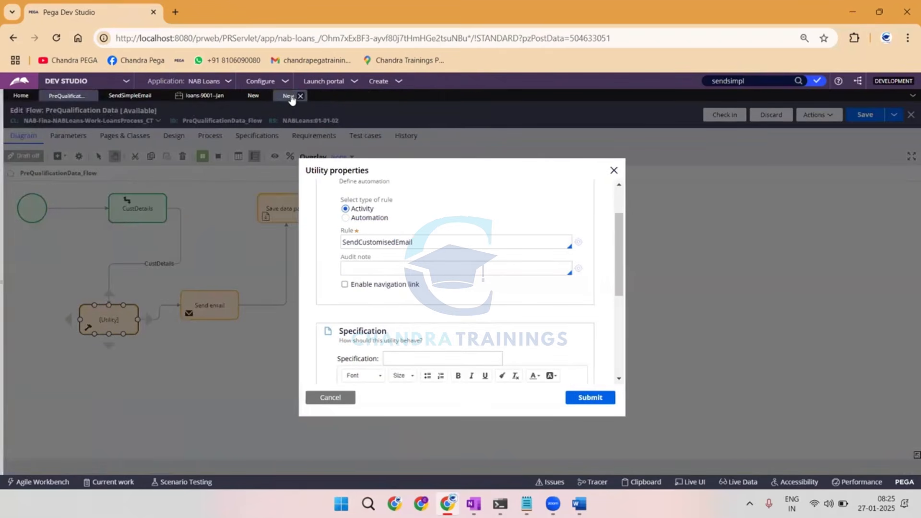
# Review the Utility's automation details in the flow and the message and correspondence parameters in the SendCustomisedEmail activity.
pyautogui.scroll(-3, 415, 287)
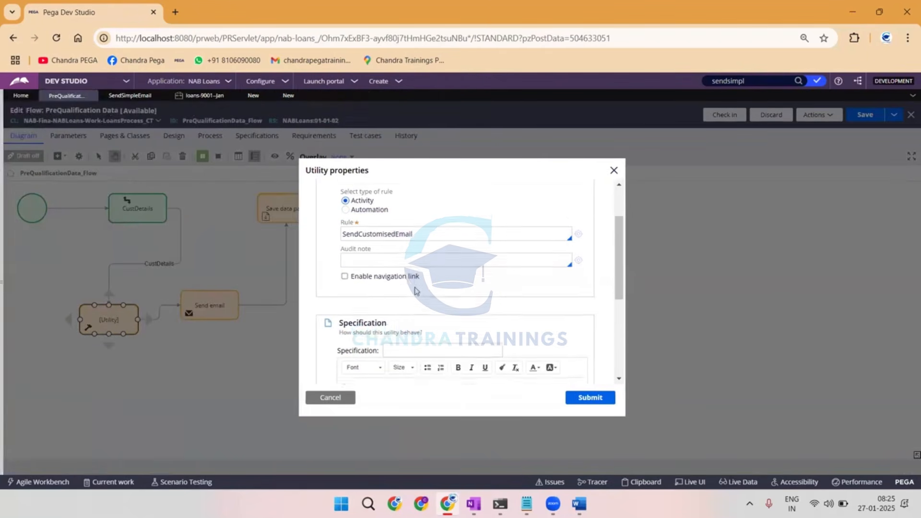
pyautogui.scroll(-2, 416, 287)
pyautogui.scroll(6, 323, 247)
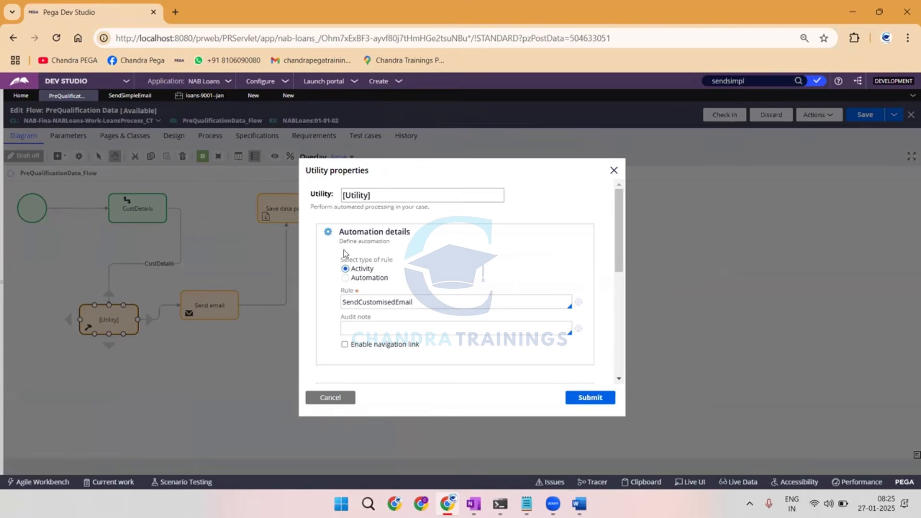
pyautogui.click(288, 95)
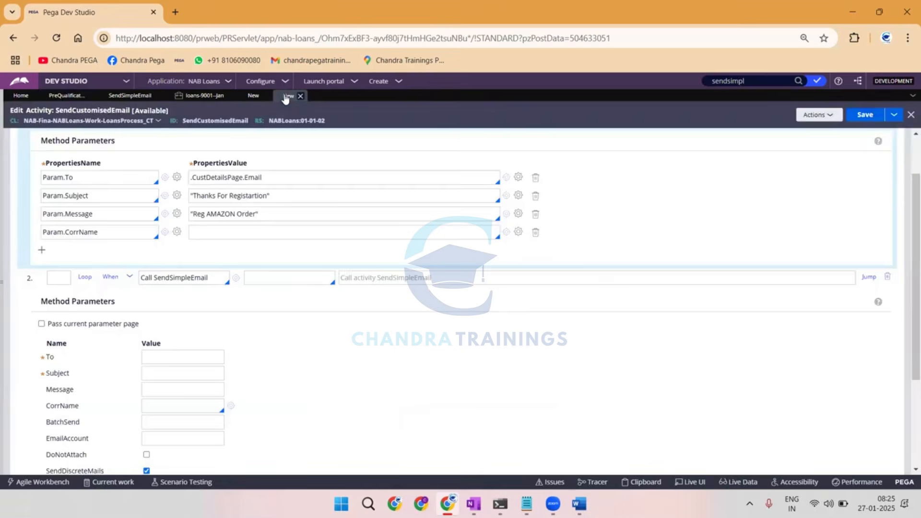
pyautogui.click(162, 411)
pyautogui.click(170, 386)
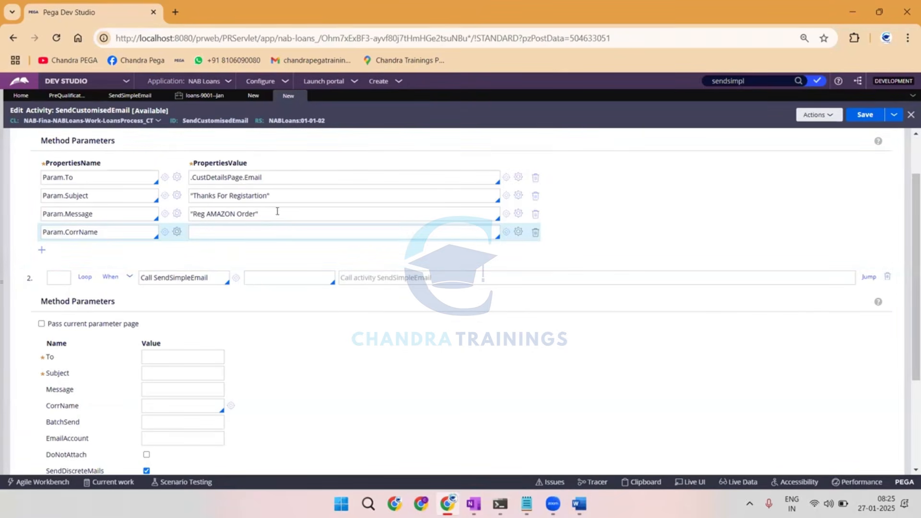
pyautogui.click(178, 406)
pyautogui.tripleClick(225, 212)
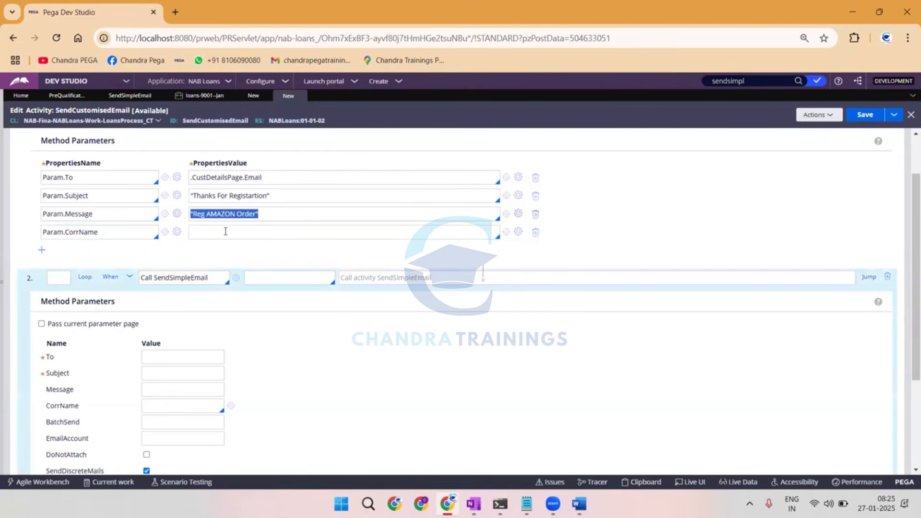
pyautogui.click(225, 230)
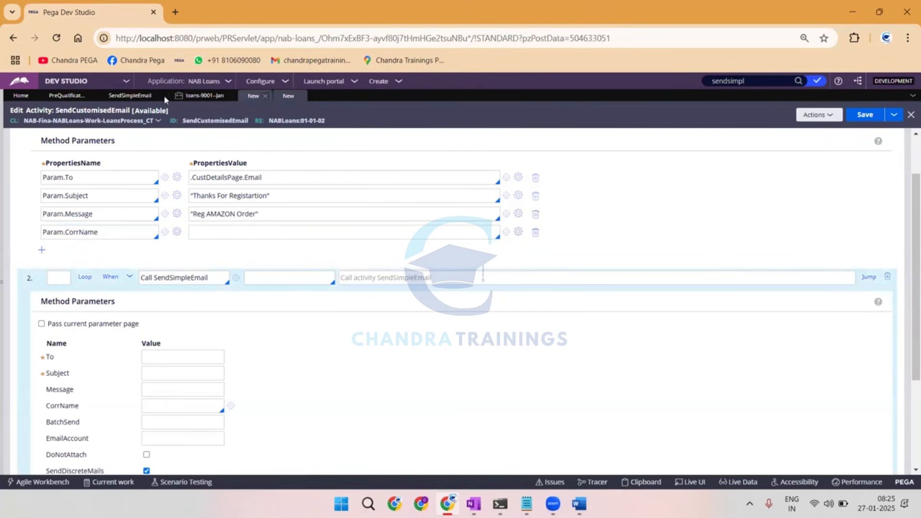
# Copy the correspondence template name from the flow's Send email shape and set Param.CorrName to WelcomeEmail in the SendCustomisedEmail activity.
pyautogui.click(137, 96)
pyautogui.click(200, 96)
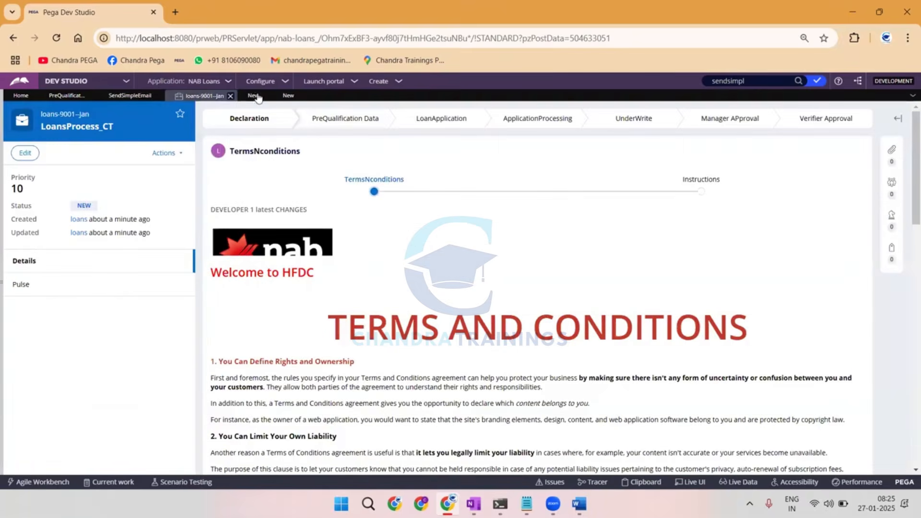
pyautogui.click(68, 97)
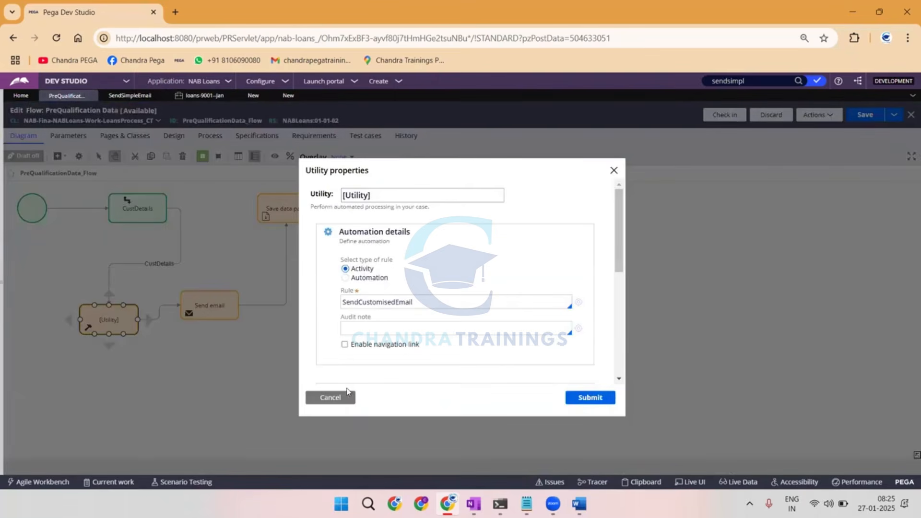
pyautogui.click(330, 397)
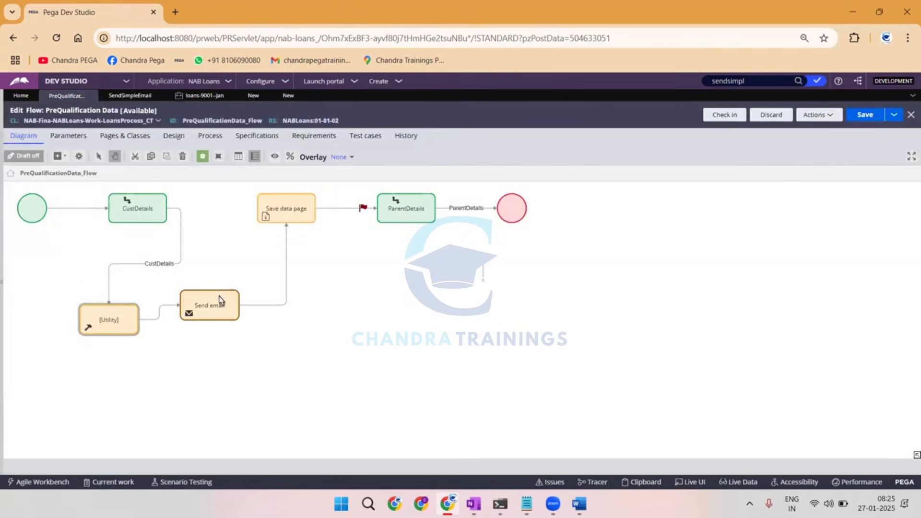
pyautogui.doubleClick(207, 302)
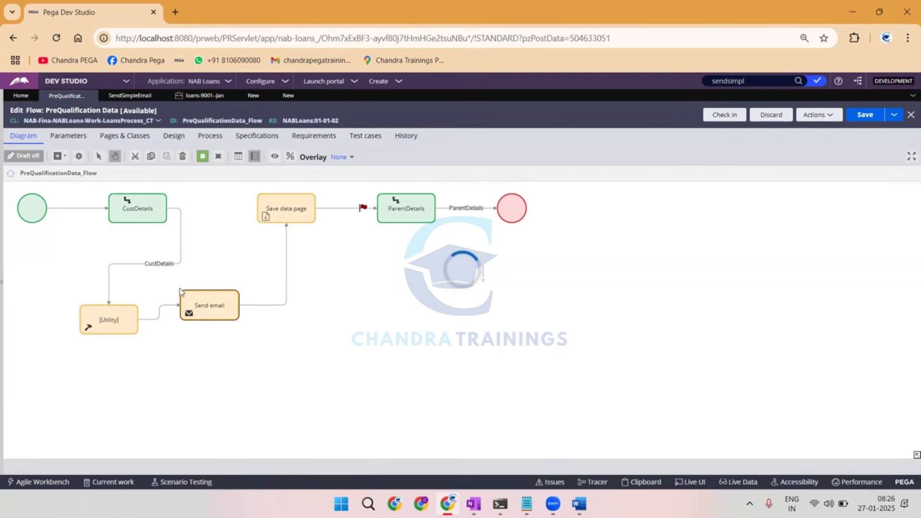
pyautogui.moveTo(4, 235)
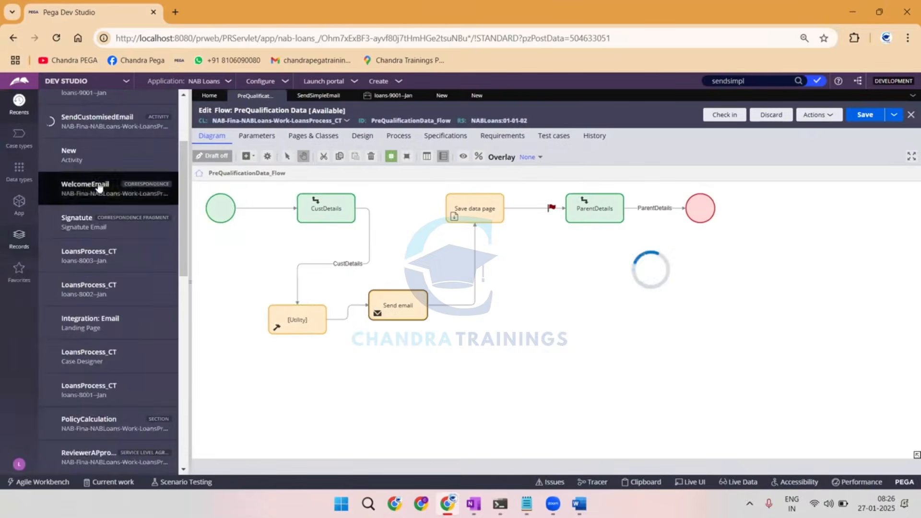
pyautogui.scroll(-3, 551, 288)
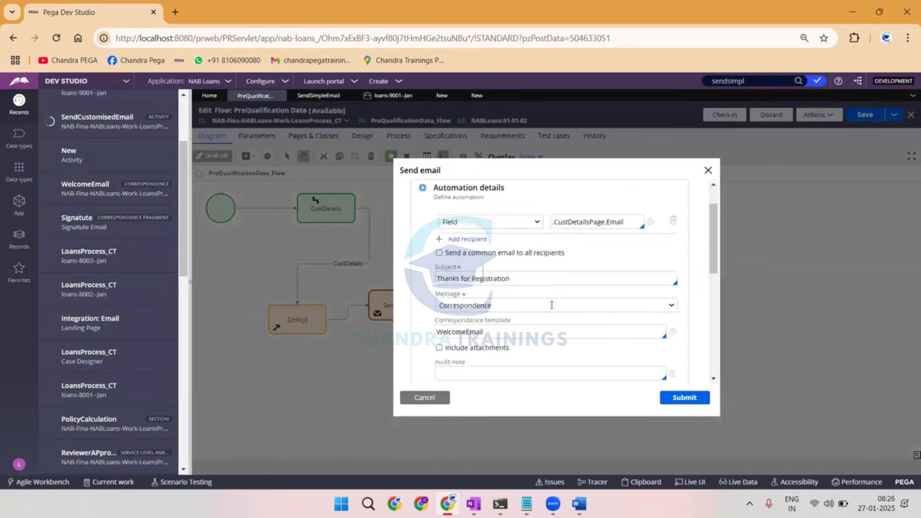
pyautogui.doubleClick(453, 256)
pyautogui.hotkey('ctrl', 'c')
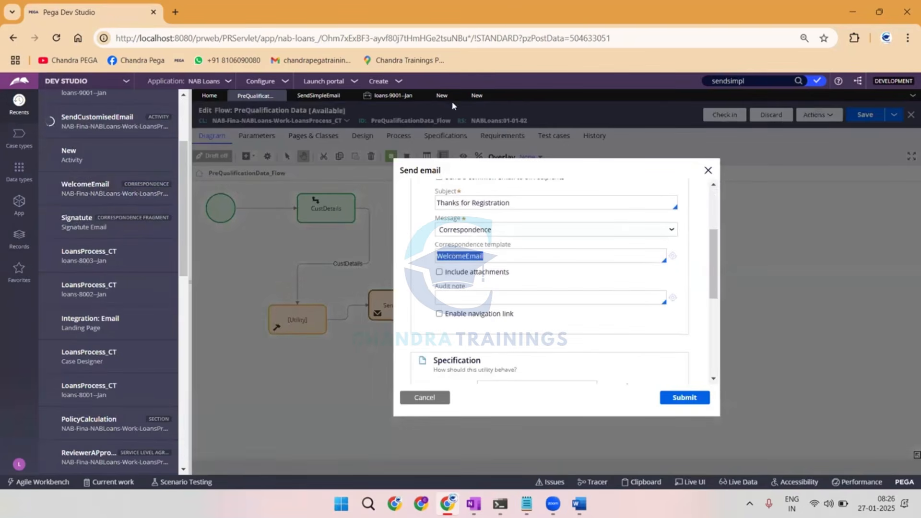
pyautogui.click(477, 95)
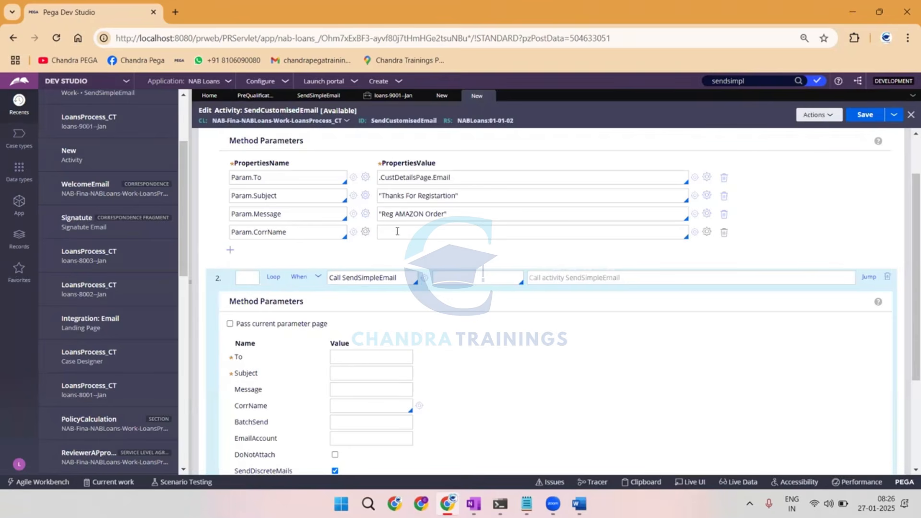
pyautogui.hotkey('ctrl', 'v')
# Remove the quotation marks around the Param.Message and Param.Subject values in the Property-Set step.
pyautogui.click(383, 214)
pyautogui.press('BackSpace')
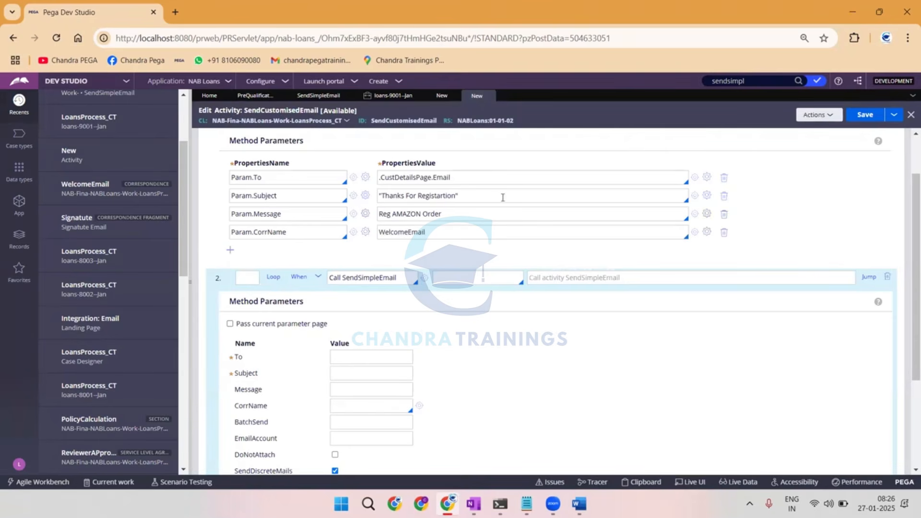
pyautogui.click(501, 196)
pyautogui.press('BackSpace')
pyautogui.click(382, 195)
pyautogui.press('BackSpace')
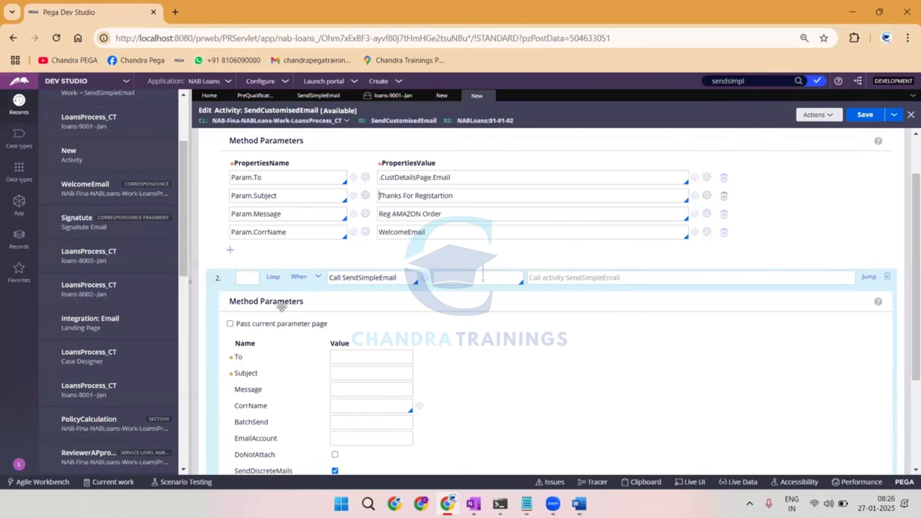
# Add a Property-Set row with the property name Param.EmailAccount.
pyautogui.scroll(-3, 282, 333)
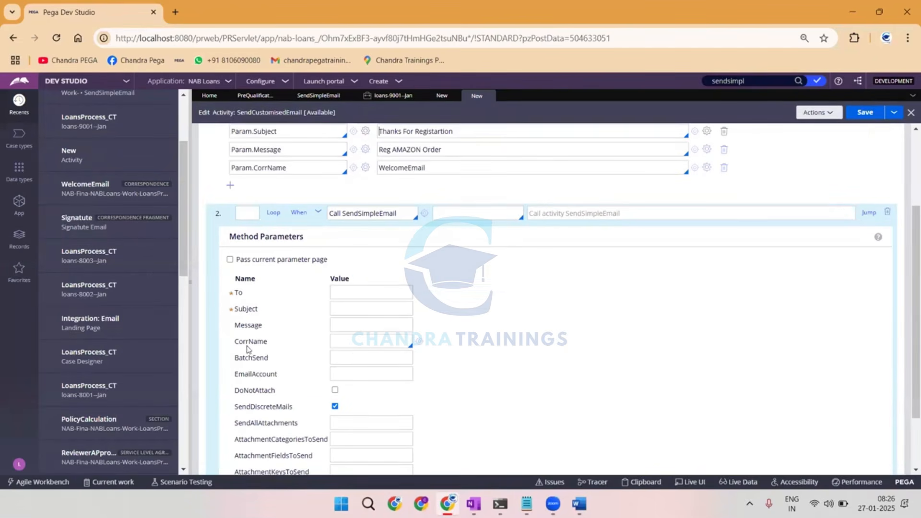
pyautogui.click(230, 185)
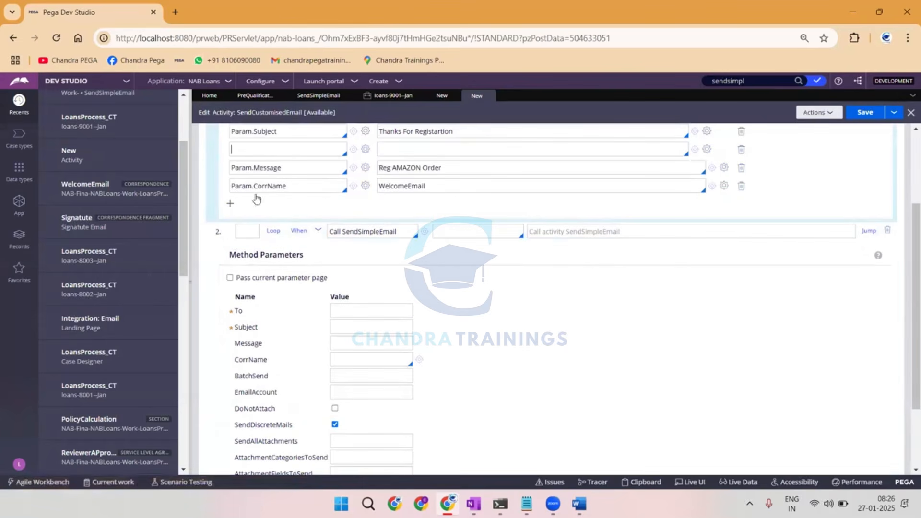
pyautogui.write('Param.EmailAccount')
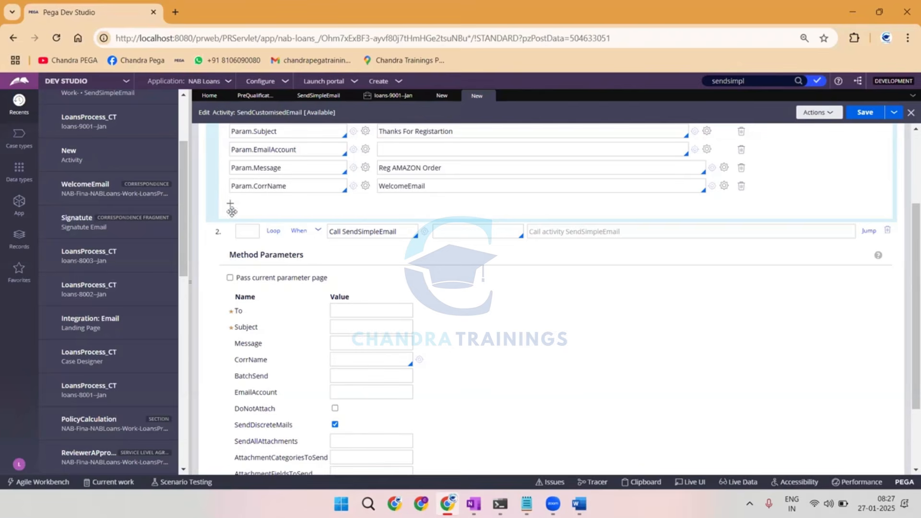
# Open the Email Accounts integration page and examine the connection status of the listed accounts.
pyautogui.scroll(1, 238, 215)
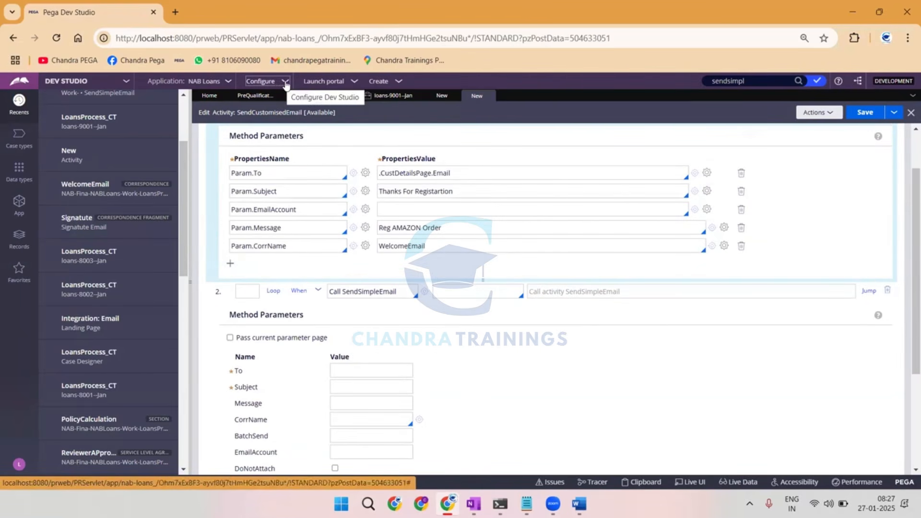
pyautogui.click(285, 84)
pyautogui.moveTo(258, 180)
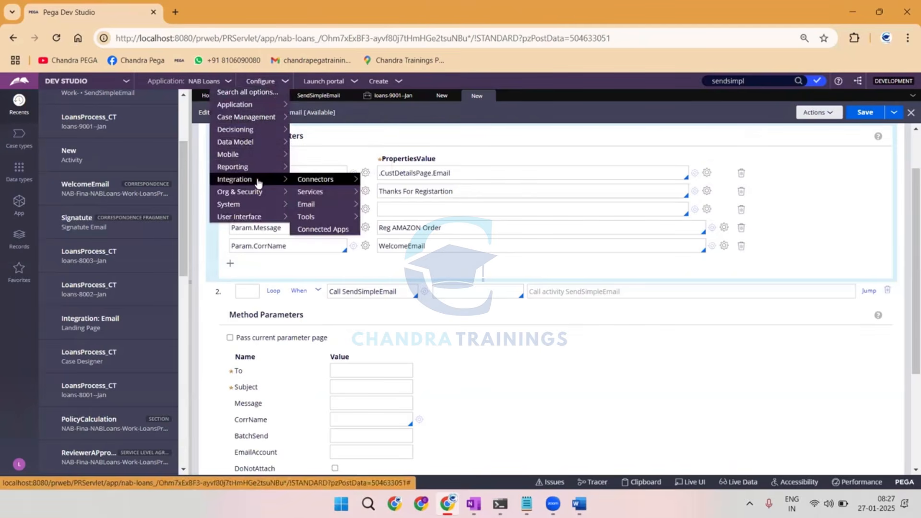
pyautogui.moveTo(316, 204)
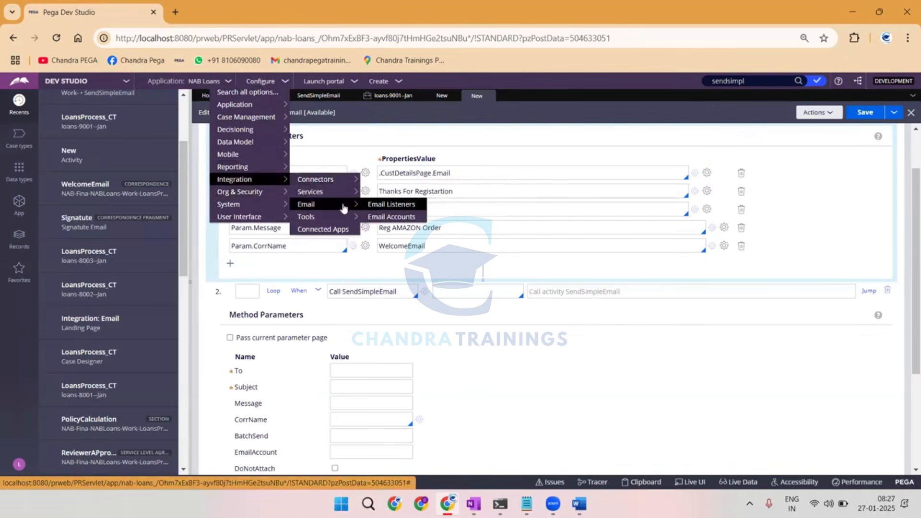
pyautogui.click(381, 218)
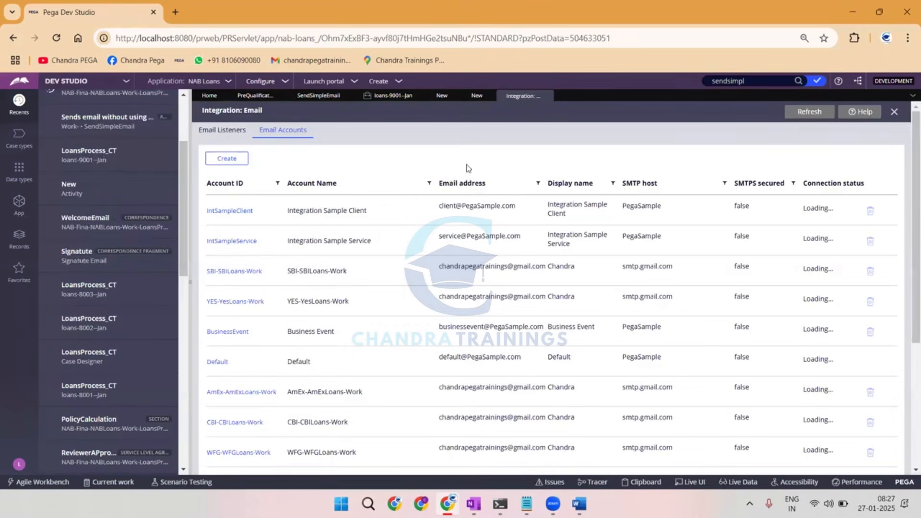
pyautogui.click(189, 109)
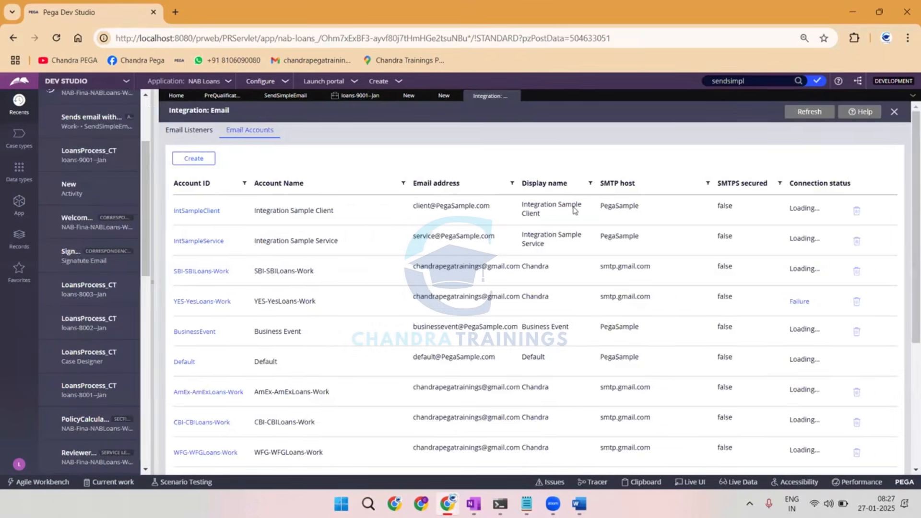
pyautogui.scroll(-2, 628, 249)
pyautogui.scroll(-2, 744, 212)
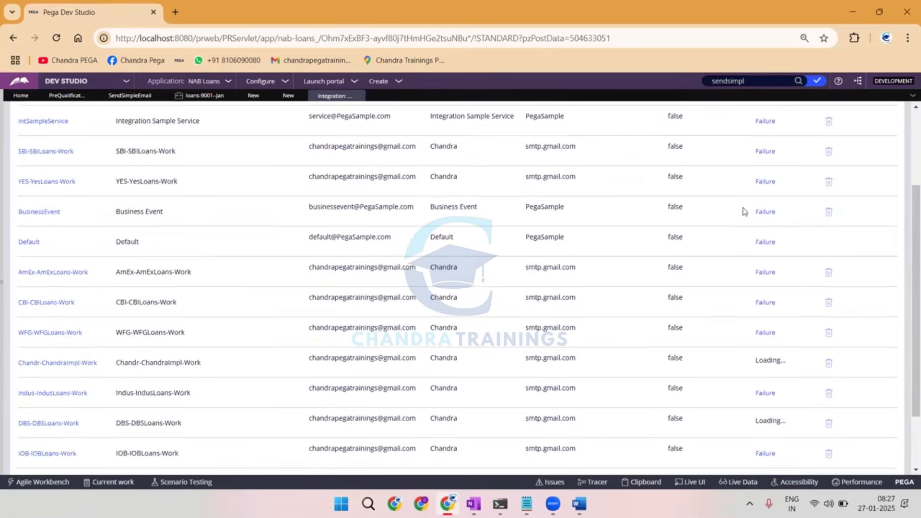
pyautogui.scroll(-1, 744, 211)
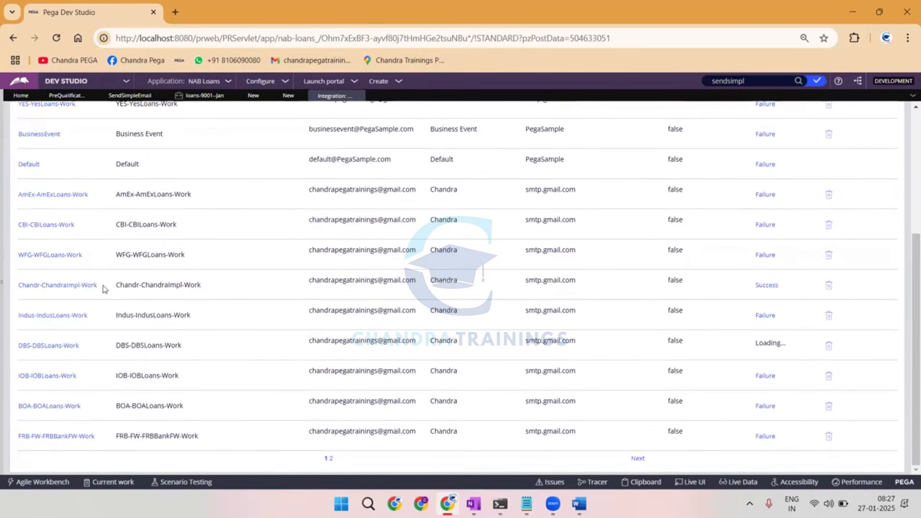
# Copy the account ID Chandr-ChandraImpl-Work and set it as the Param.EmailAccount value in the SendCustomisedEmail activity.
pyautogui.moveTo(102, 289); pyautogui.dragTo(20, 290)
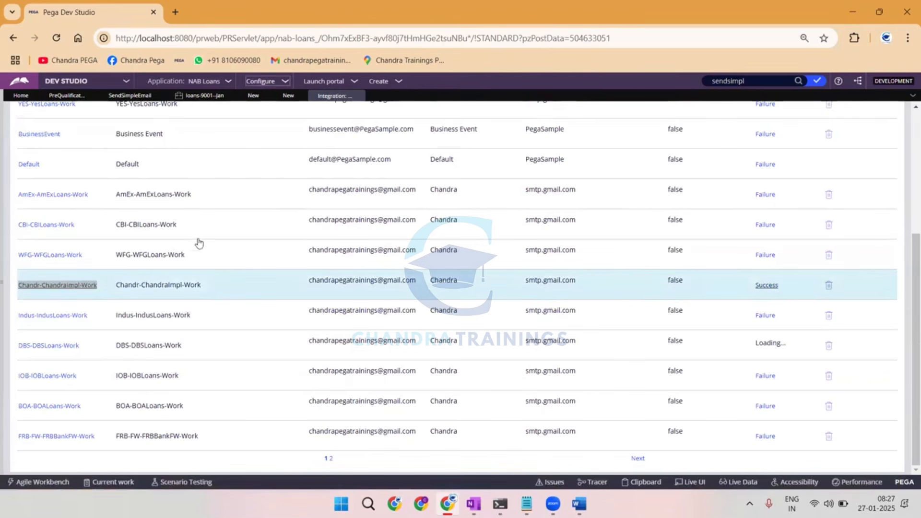
pyautogui.click(222, 288)
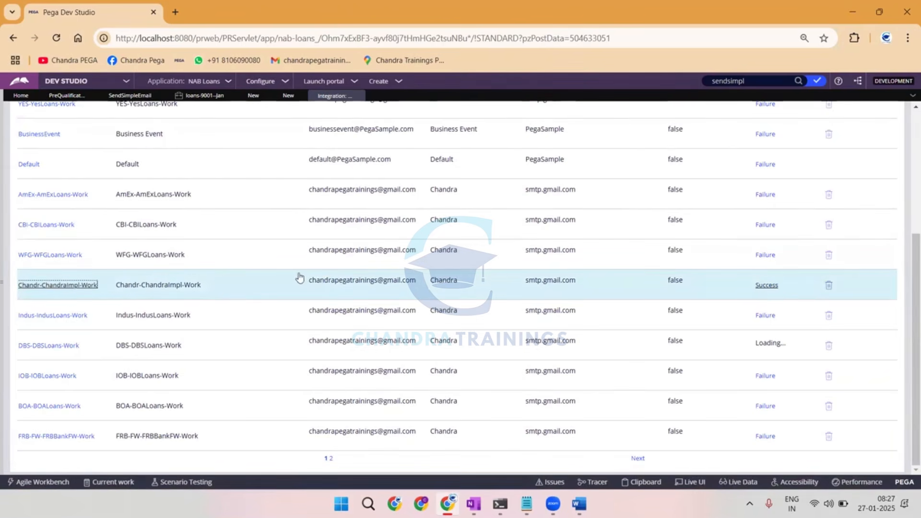
pyautogui.moveTo(97, 287); pyautogui.dragTo(19, 288)
pyautogui.hotkey('ctrl', 'c')
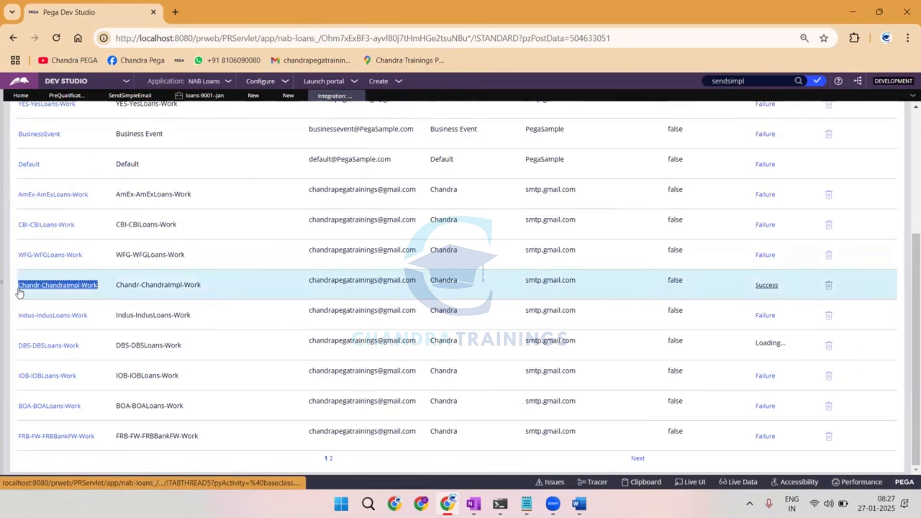
pyautogui.click(288, 96)
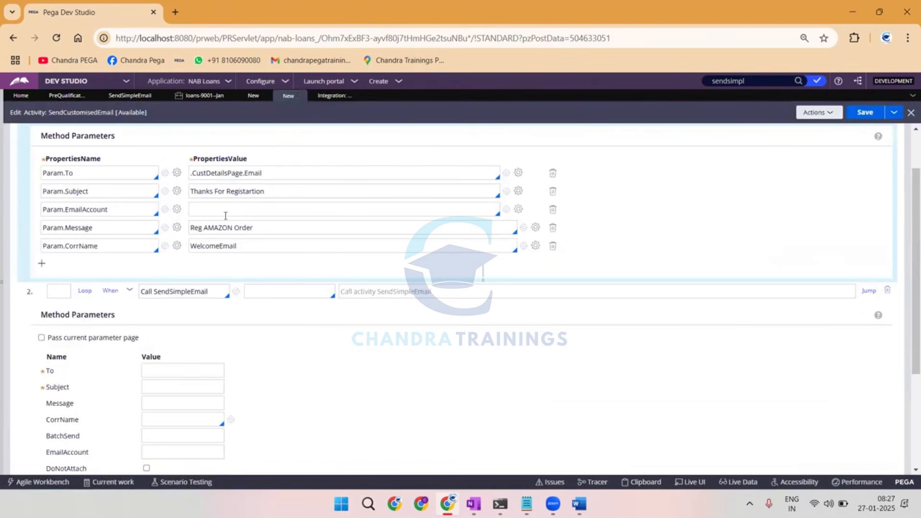
pyautogui.hotkey('ctrl', 'v')
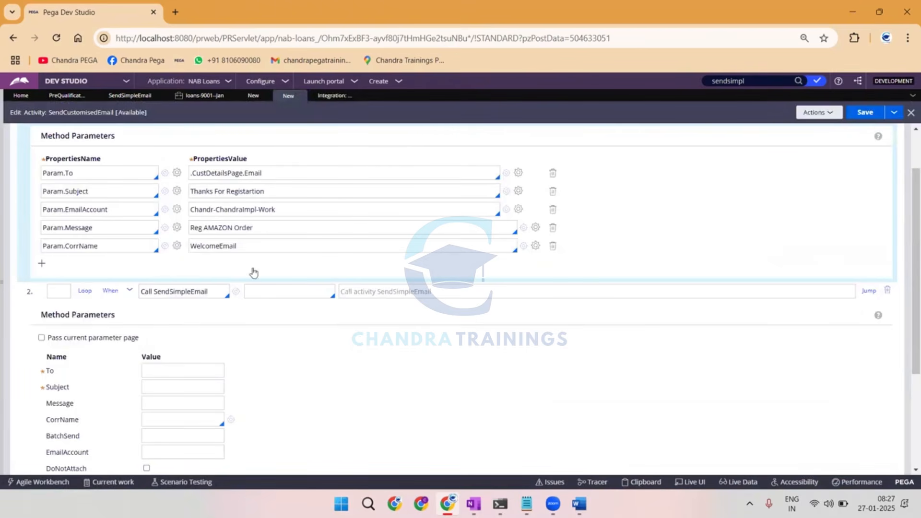
# Collapse the Property-Set step's parameters and enable passing the current parameter page for the Call SendSimpleEmail step.
pyautogui.scroll(3, 144, 206)
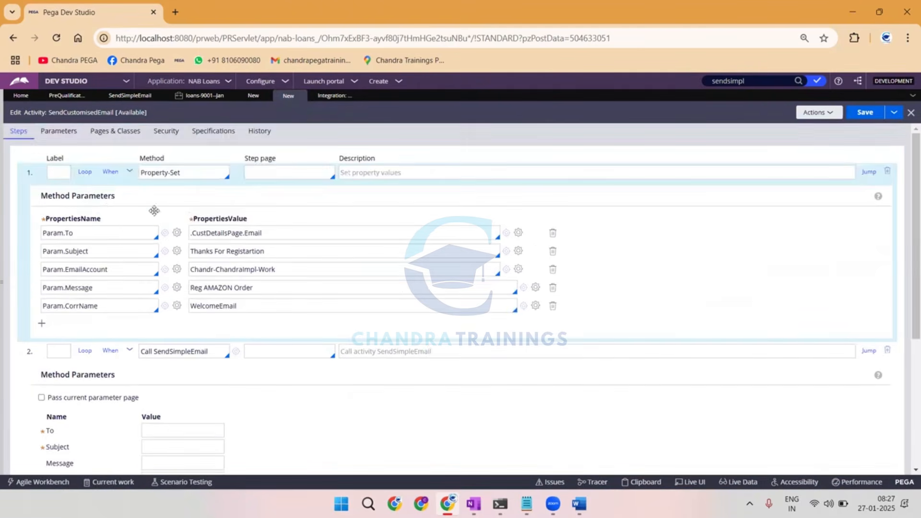
pyautogui.click(130, 177)
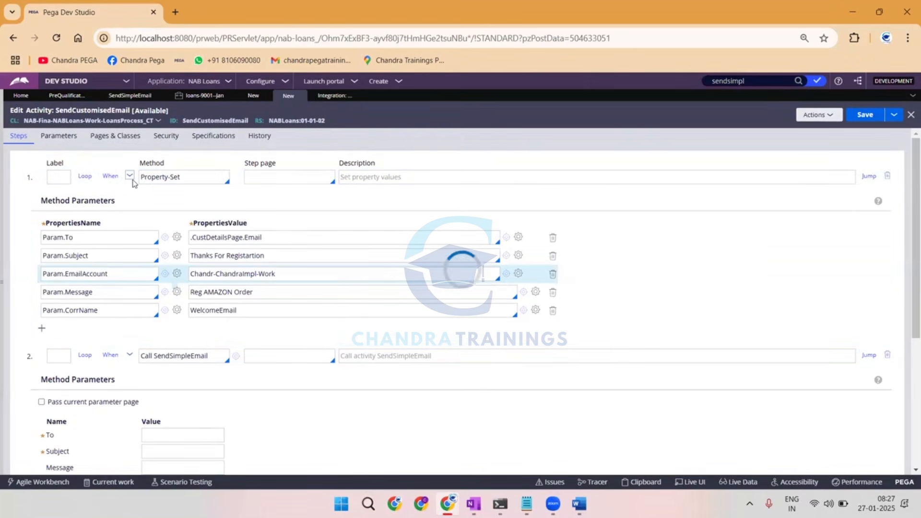
pyautogui.click(130, 176)
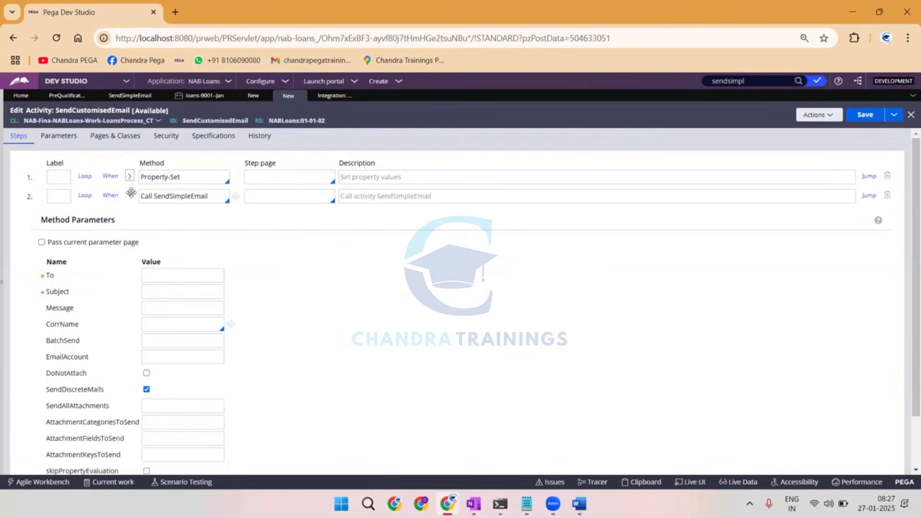
pyautogui.click(42, 242)
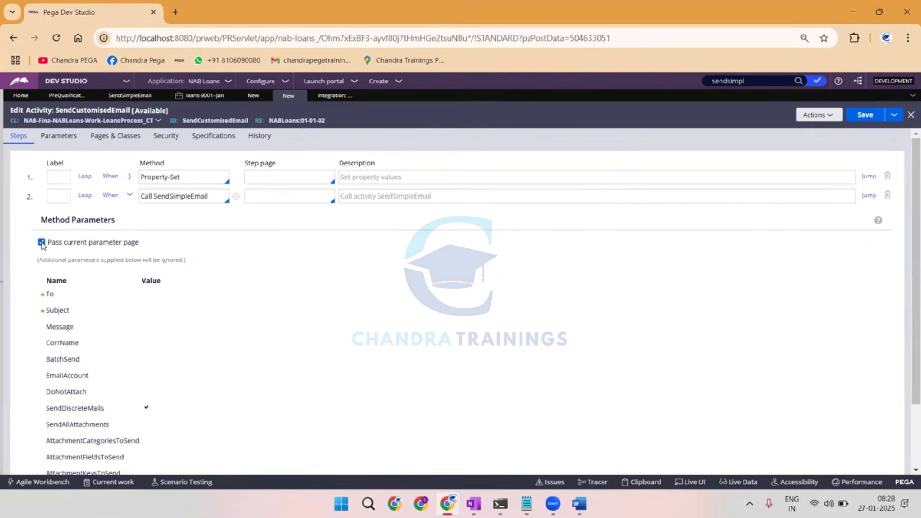
# Save the SendCustomisedEmail activity, copy its rule ID, and close the leftover Create Activity form.
pyautogui.click(870, 117)
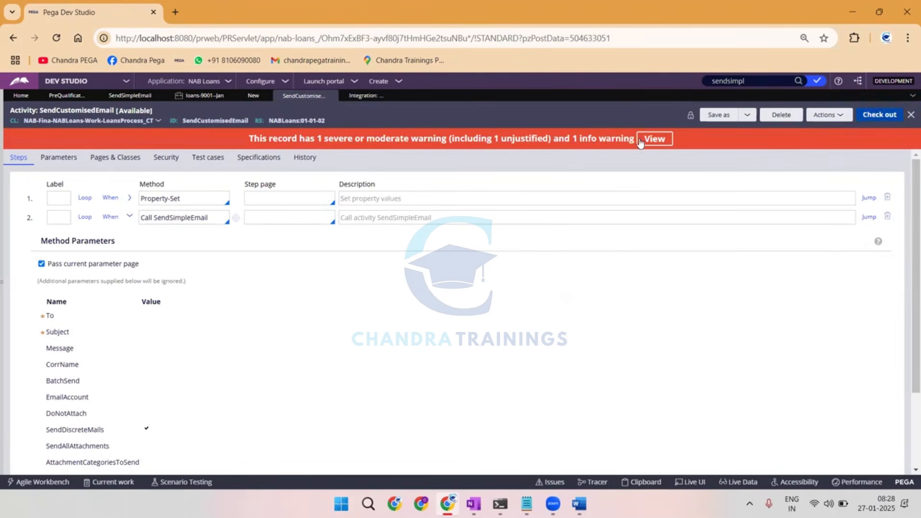
pyautogui.doubleClick(196, 121)
pyautogui.hotkey('ctrl', 'c')
pyautogui.click(253, 95)
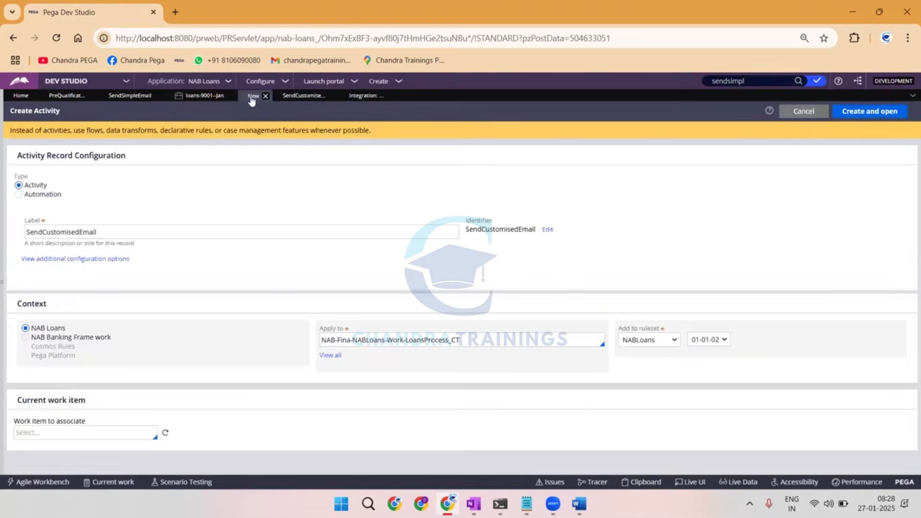
pyautogui.click(265, 96)
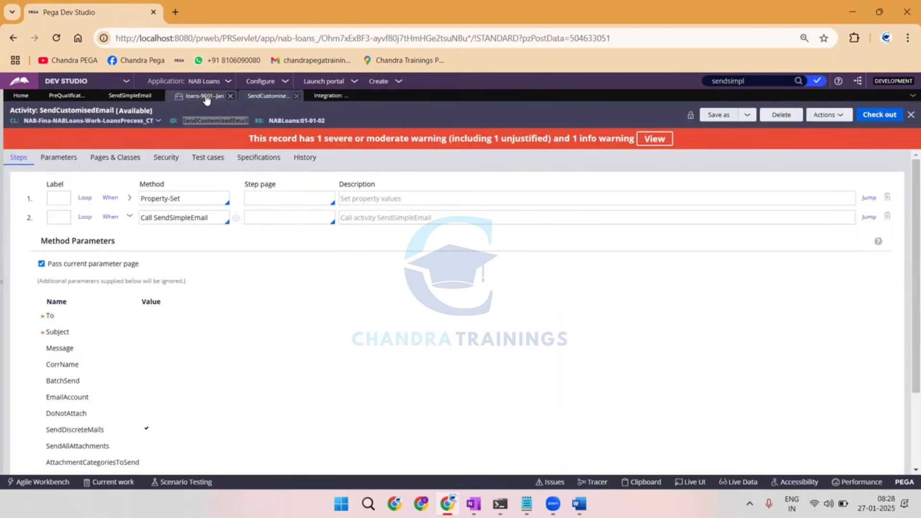
# Set the Utility shape's activity rule to SendCustomisedEmail in the PreQualification Data flow and save the flow.
pyautogui.click(207, 96)
pyautogui.click(132, 98)
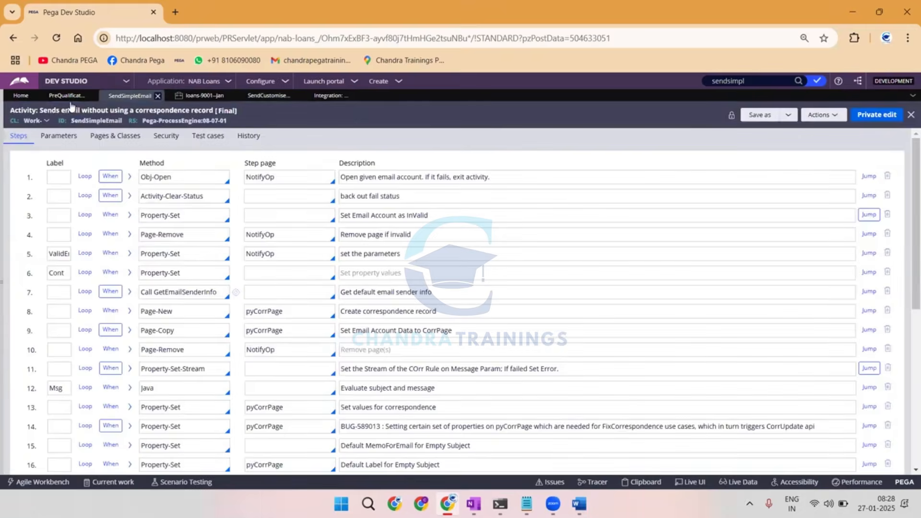
pyautogui.click(66, 98)
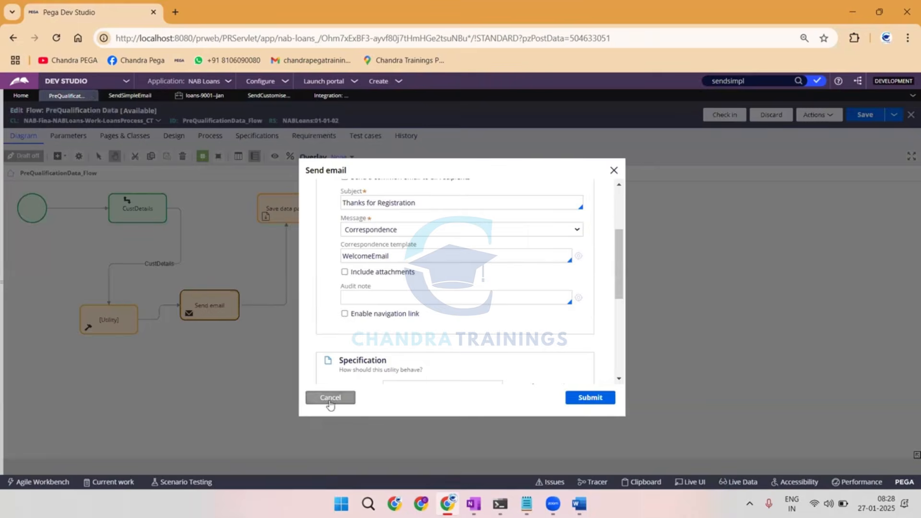
pyautogui.click(329, 400)
pyautogui.click(119, 315)
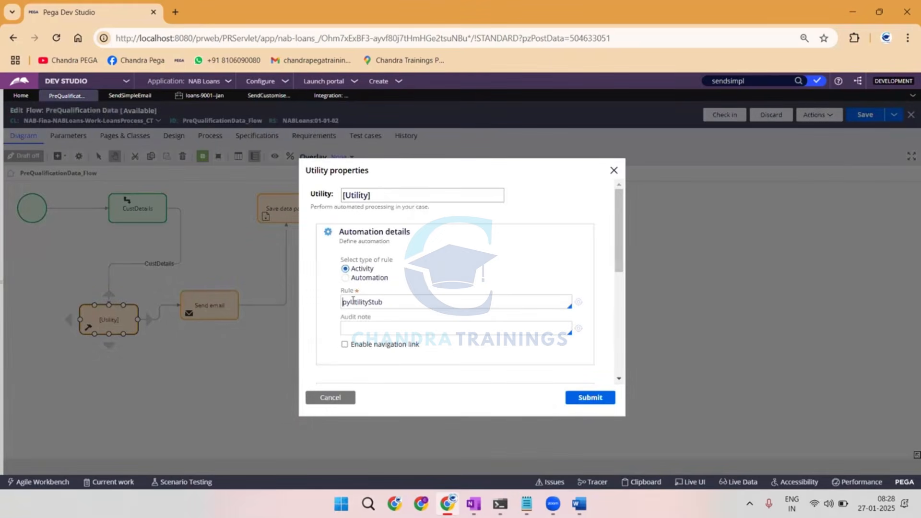
pyautogui.doubleClick(342, 301)
pyautogui.hotkey('ctrl', 'v')
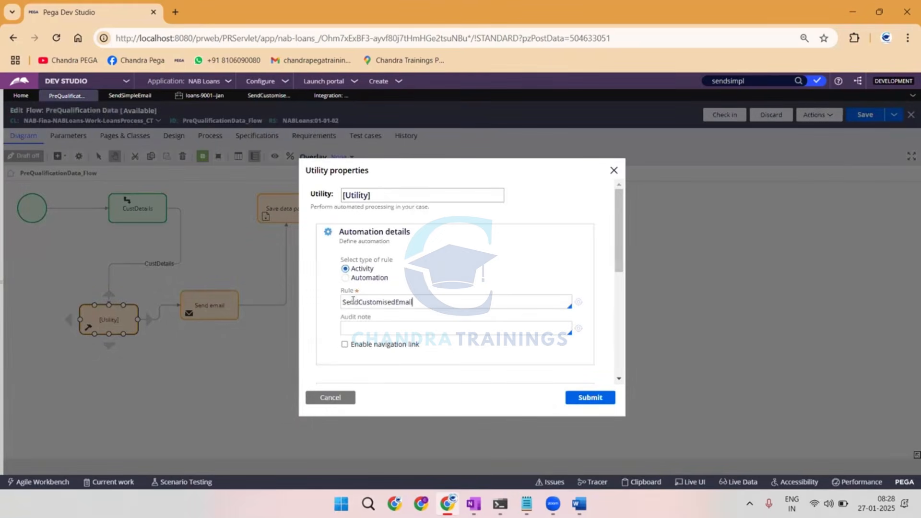
pyautogui.click(593, 389)
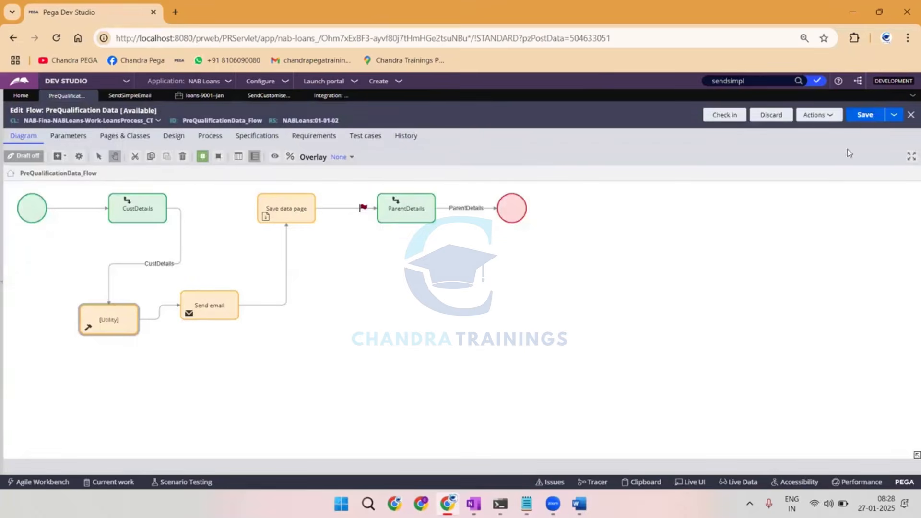
pyautogui.click(865, 115)
pyautogui.click(157, 213)
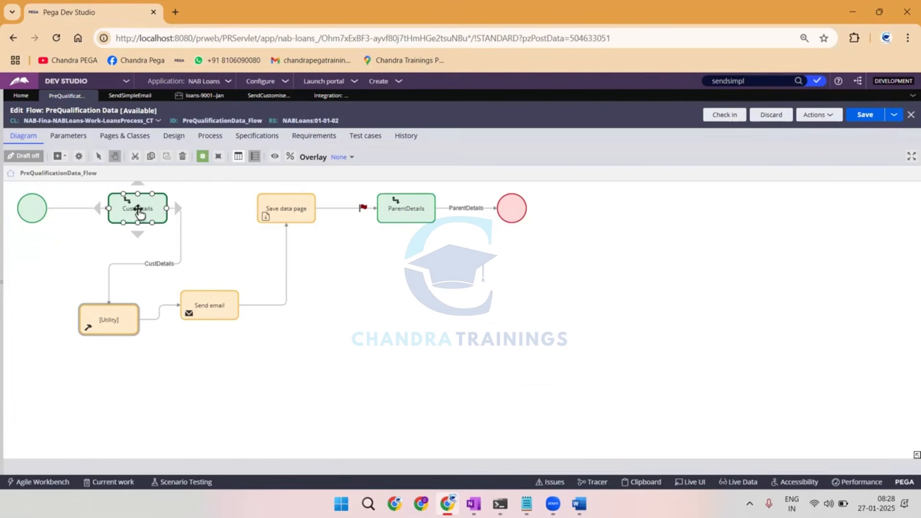
pyautogui.click(126, 315)
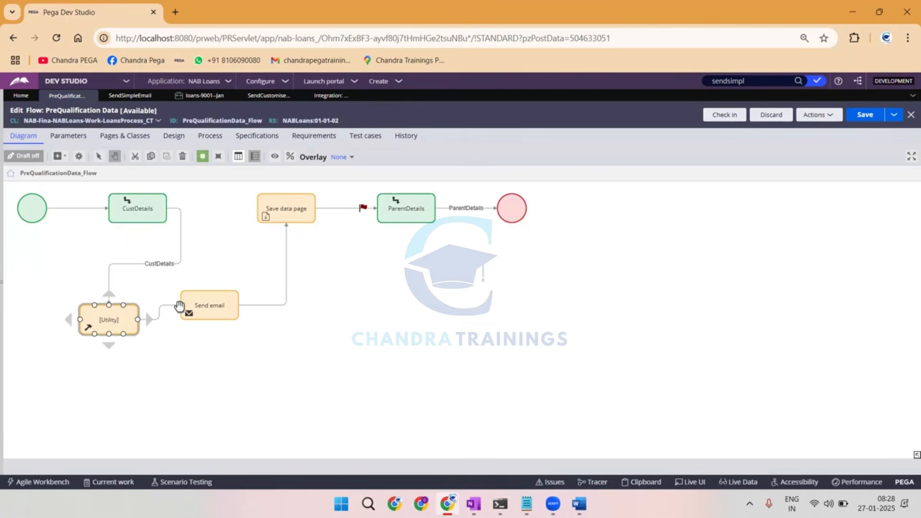
pyautogui.click(188, 314)
pyautogui.click(109, 321)
pyautogui.click(207, 306)
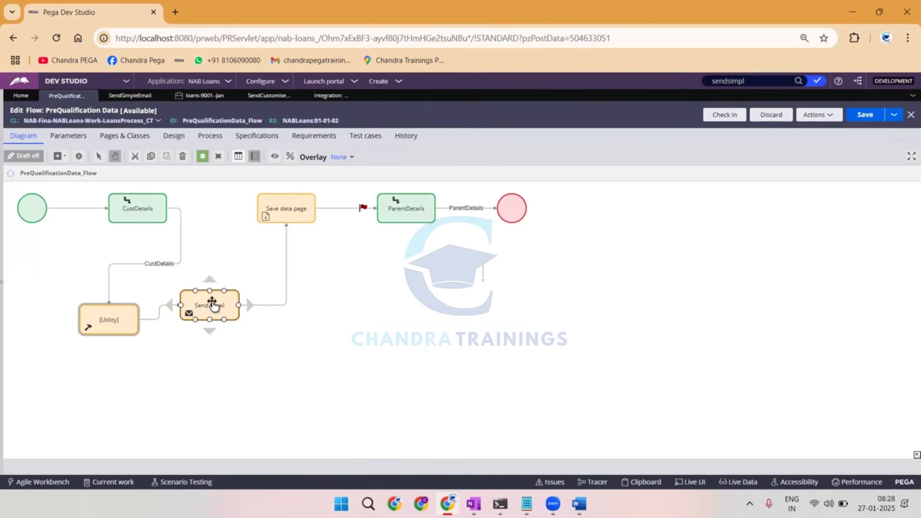
pyautogui.click(203, 237)
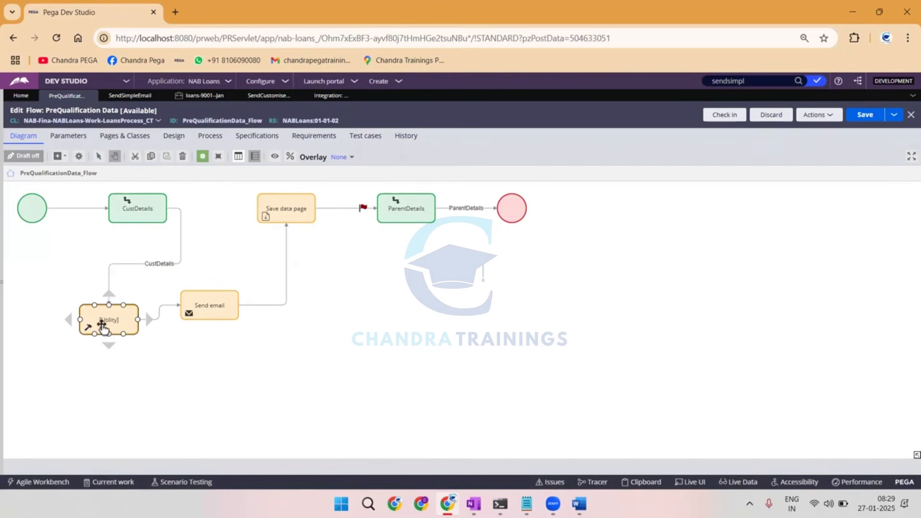
# Create a new LoansProcess_CT case with the Place value asdasd and complete its Instructions step.
pyautogui.click(383, 82)
pyautogui.moveTo(420, 96)
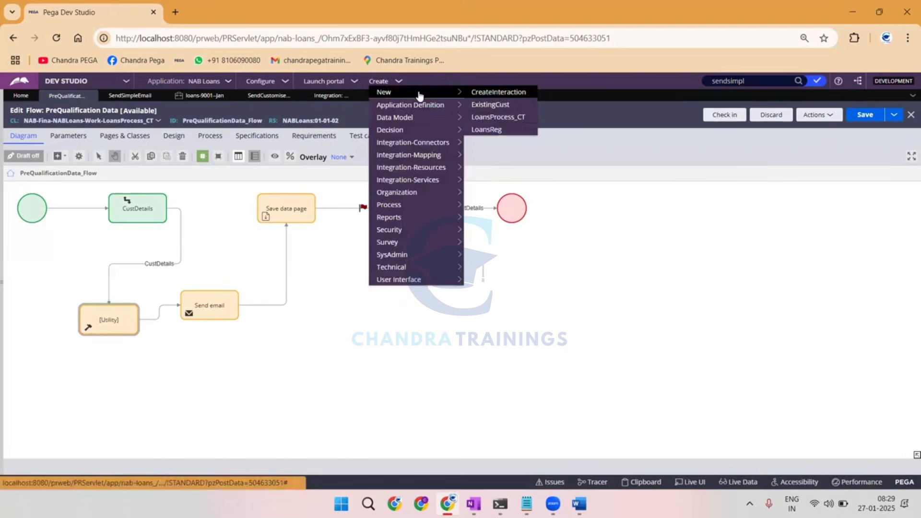
pyautogui.click(496, 118)
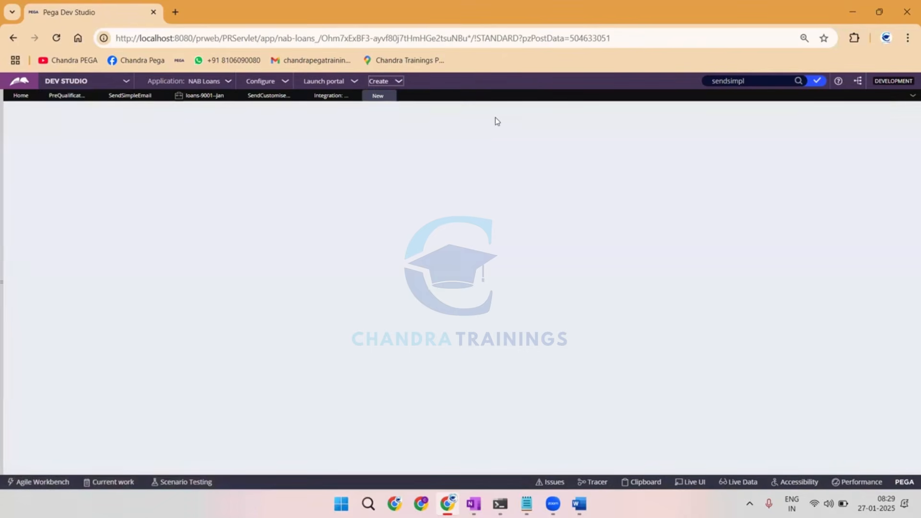
pyautogui.scroll(-10, 494, 120)
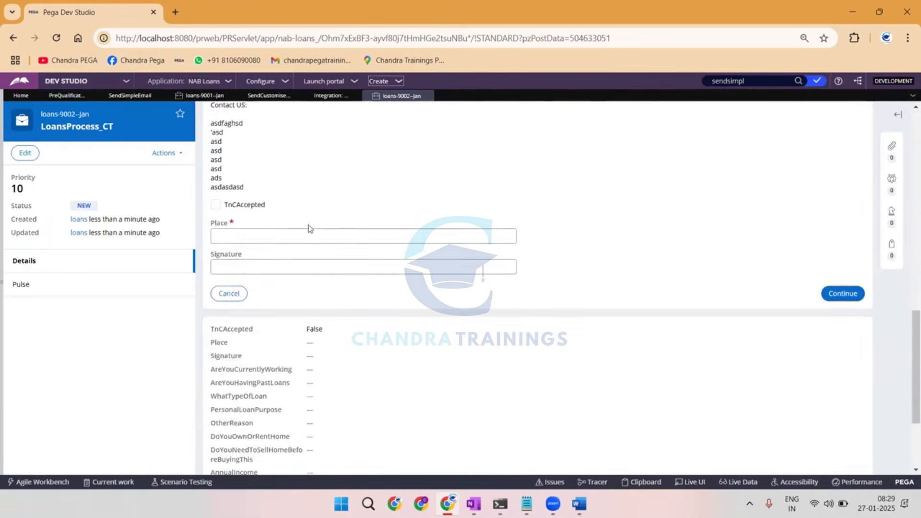
pyautogui.click(290, 233)
pyautogui.write('asdasd')
pyautogui.click(842, 294)
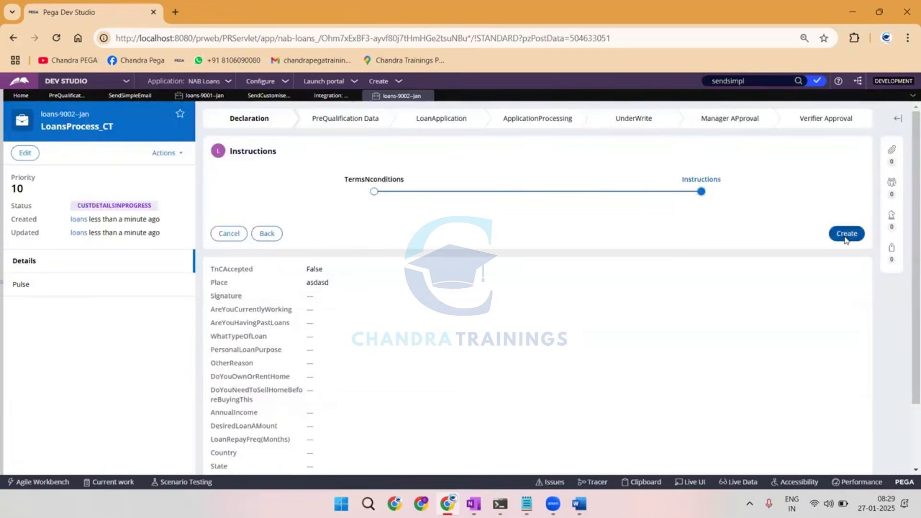
pyautogui.click(846, 239)
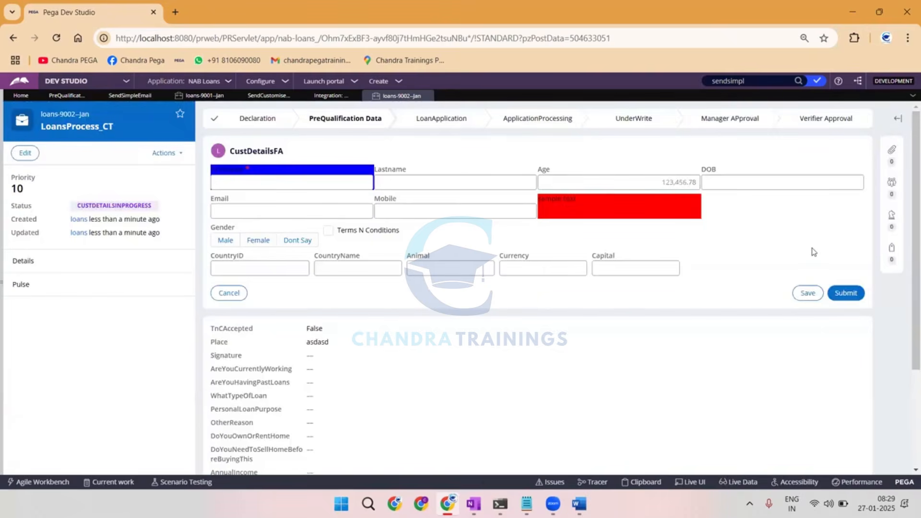
# Enter asdasdasd in the required first field of CustDetailsFA and fill in the customer's email address.
pyautogui.click(250, 185)
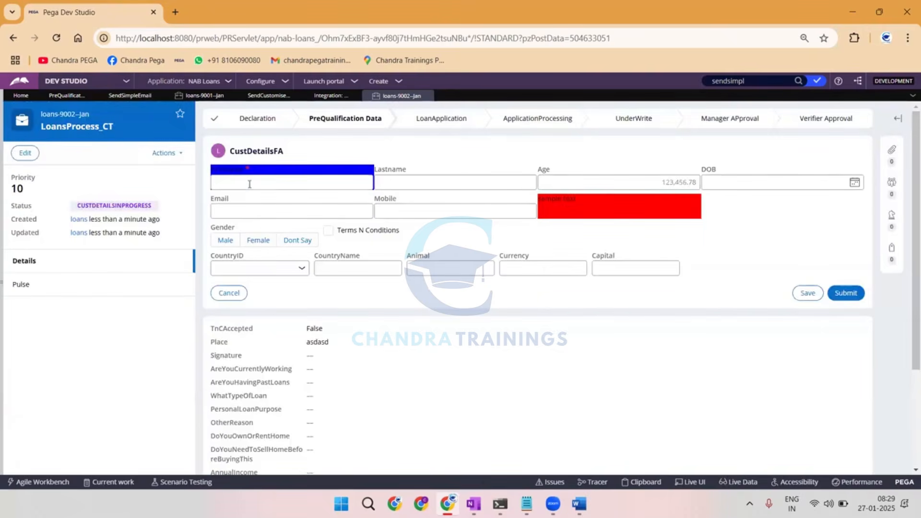
pyautogui.write('asdasdasd')
pyautogui.click(290, 215)
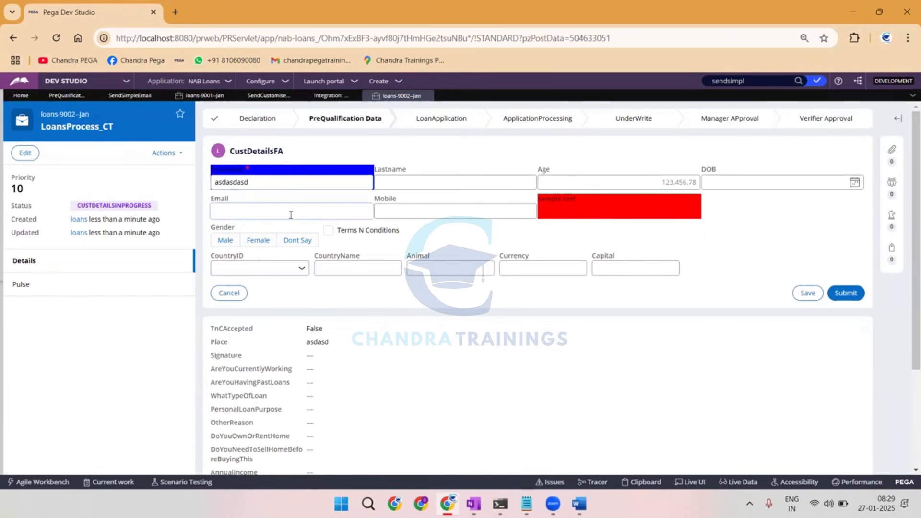
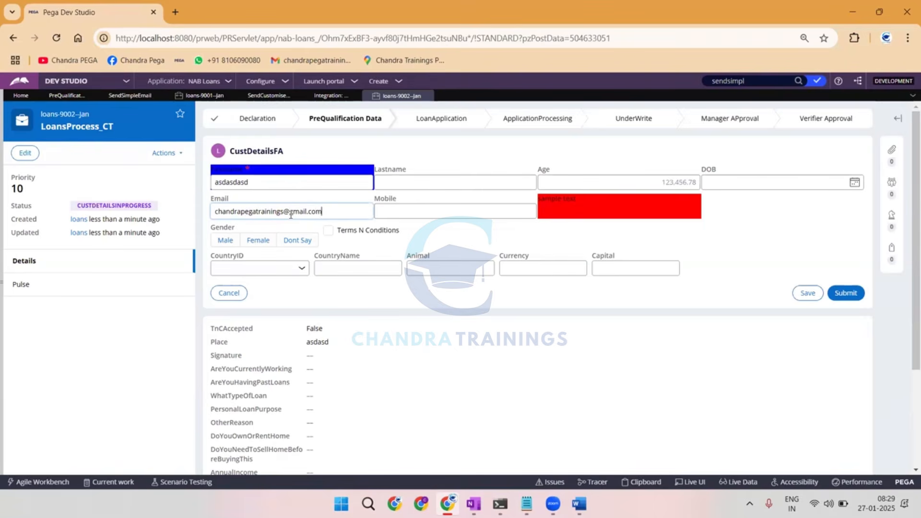
# Compare the customer's entered email with the address of the Chandr-ChandraImpl-Work account in the Email Accounts list.
pyautogui.doubleClick(277, 211)
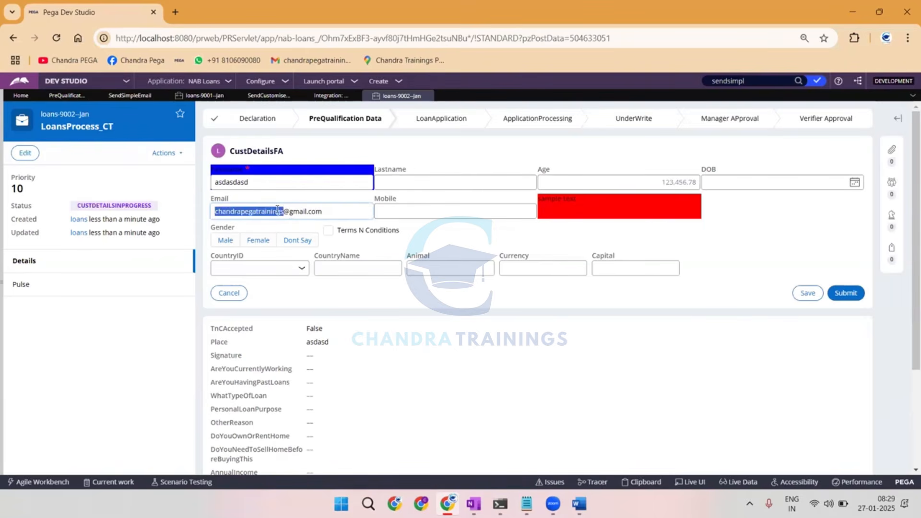
pyautogui.tripleClick(277, 211)
pyautogui.click(331, 95)
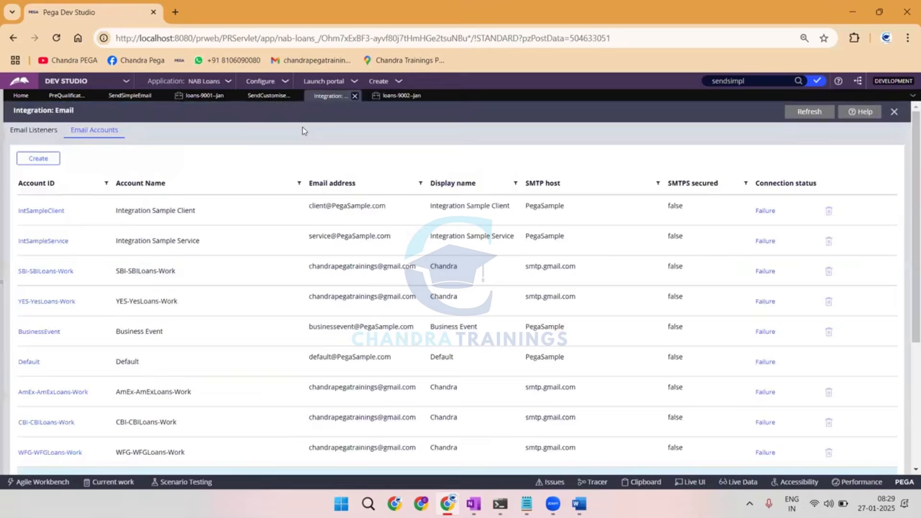
pyautogui.scroll(-3, 57, 413)
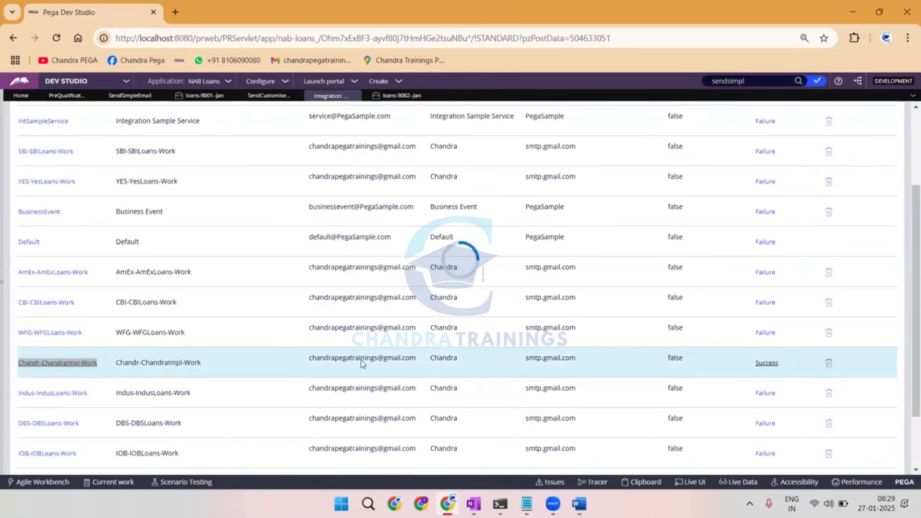
# Submit the CustDetailsFA form of the new loan case and show the case's files and documents.
pyautogui.click(401, 96)
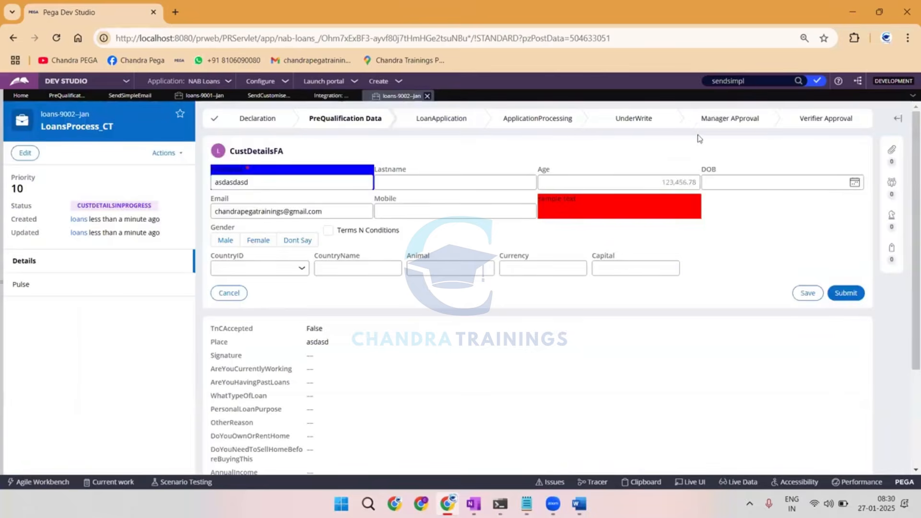
pyautogui.click(849, 296)
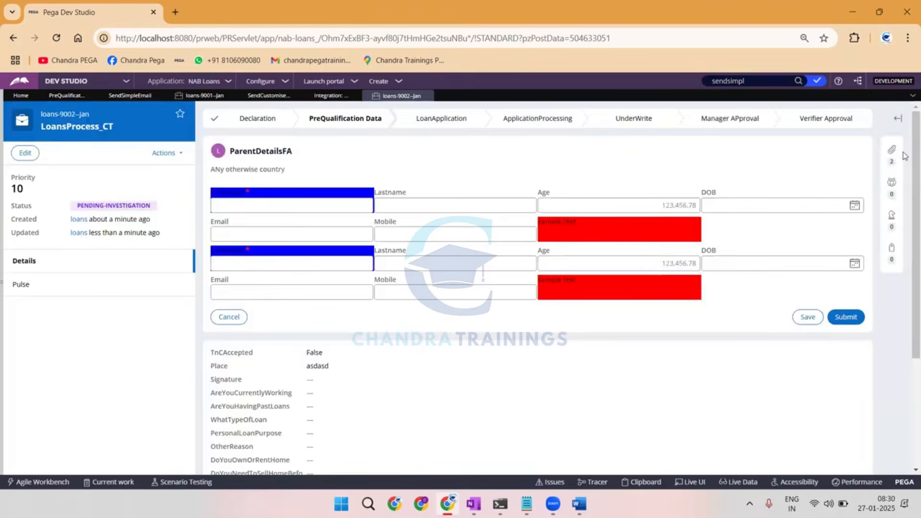
pyautogui.click(892, 149)
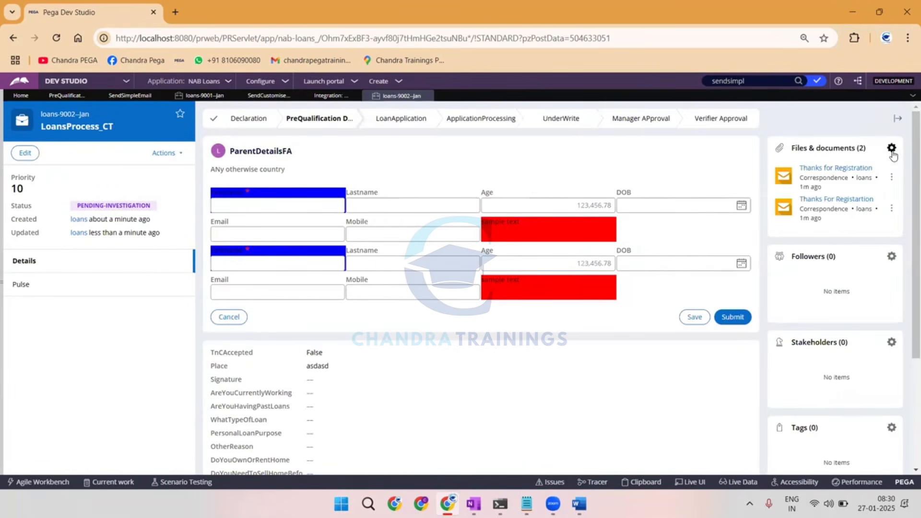
# Open the "Thanks for Registration" correspondence, examine its sender, recipient and message body, and close it.
pyautogui.click(833, 168)
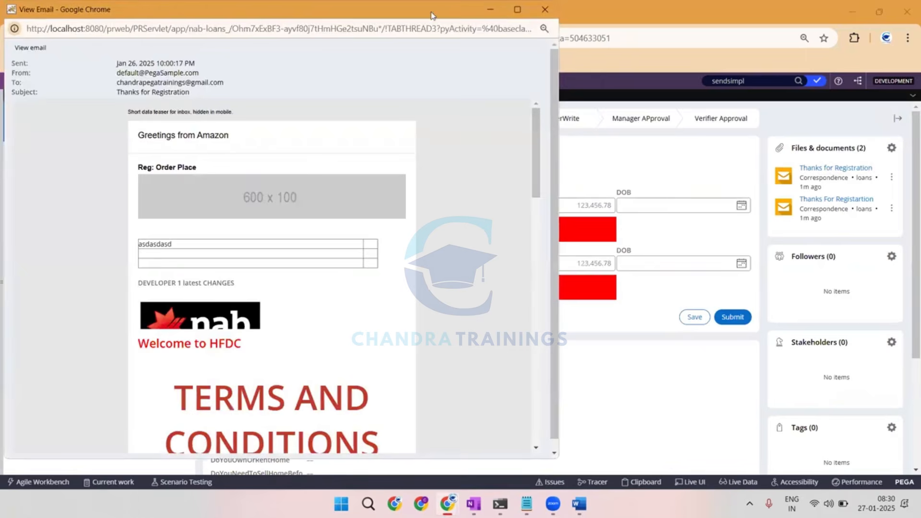
pyautogui.click(518, 10)
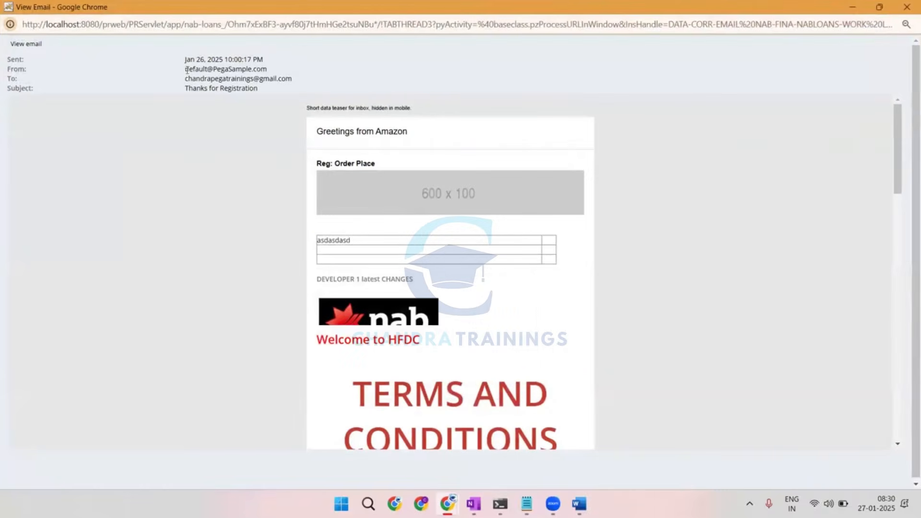
pyautogui.moveTo(187, 71); pyautogui.dragTo(268, 70)
pyautogui.click(197, 79)
pyautogui.moveTo(186, 79); pyautogui.dragTo(286, 79)
pyautogui.scroll(-1, 351, 144)
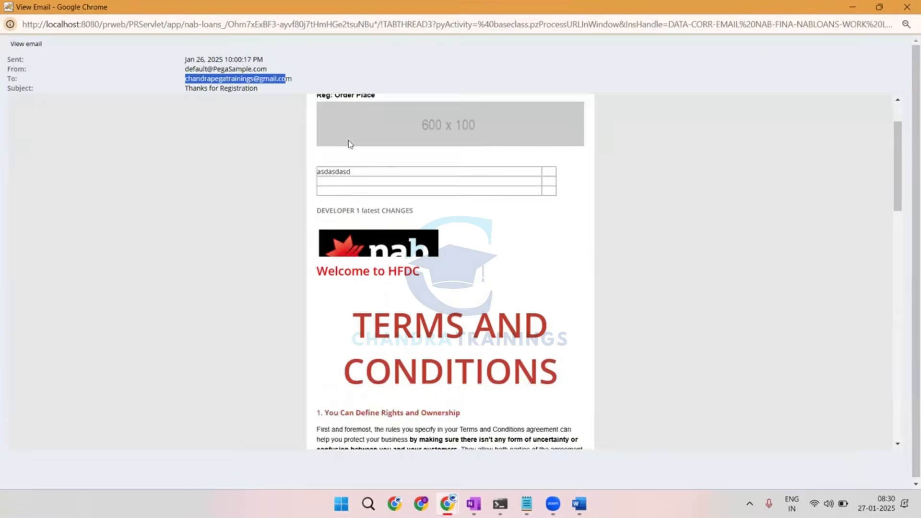
pyautogui.scroll(-13, 350, 144)
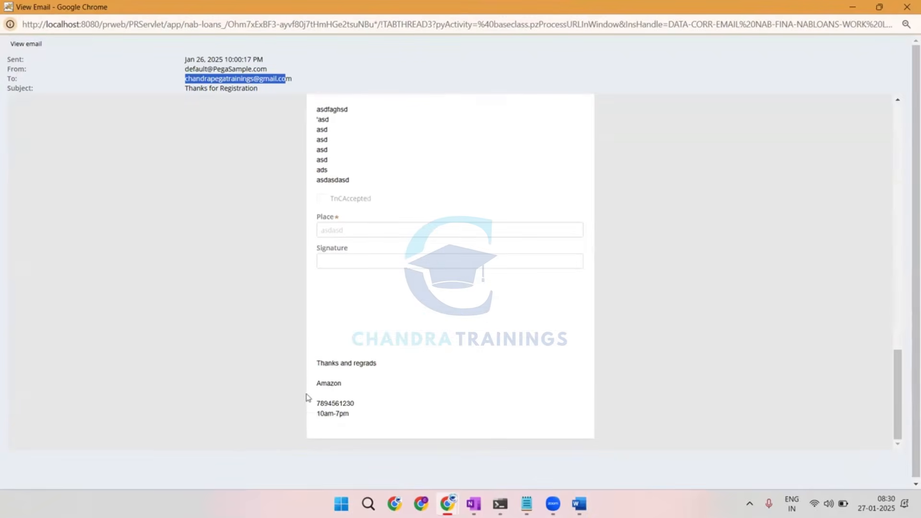
pyautogui.scroll(3, 323, 132)
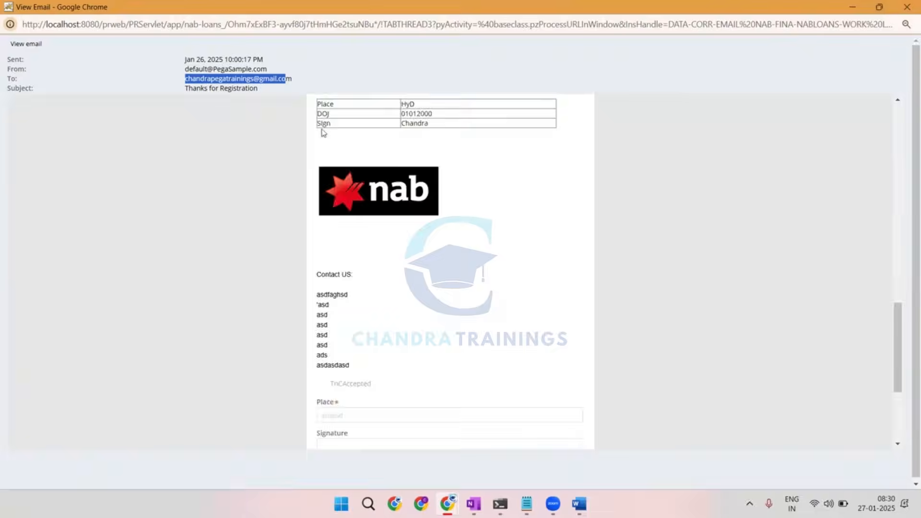
pyautogui.scroll(10, 323, 133)
pyautogui.click(217, 146)
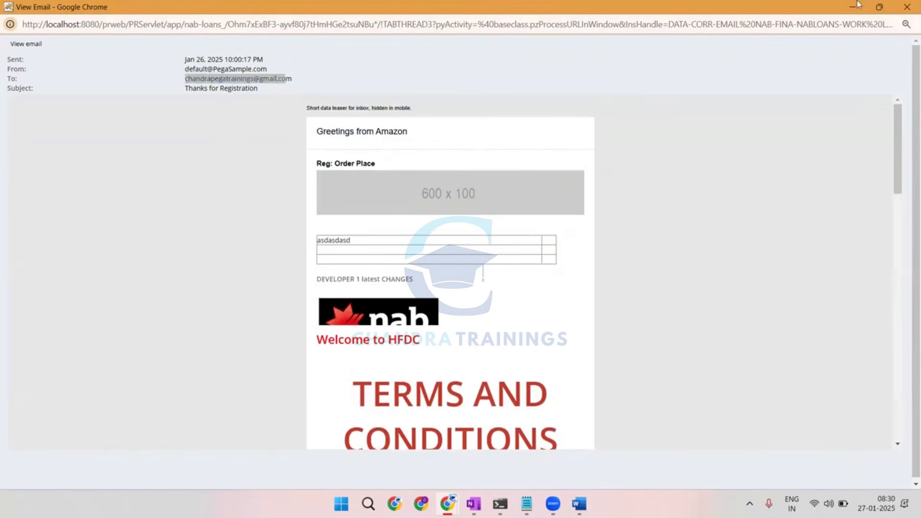
pyautogui.click(907, 7)
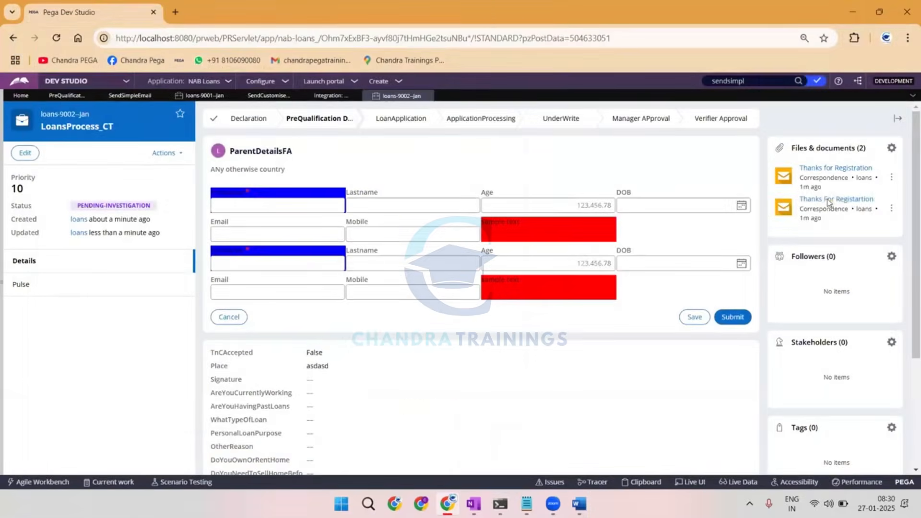
# Open the "Thanks For Registartion" correspondence in a maximized window to examine its sender and recipient.
pyautogui.click(829, 199)
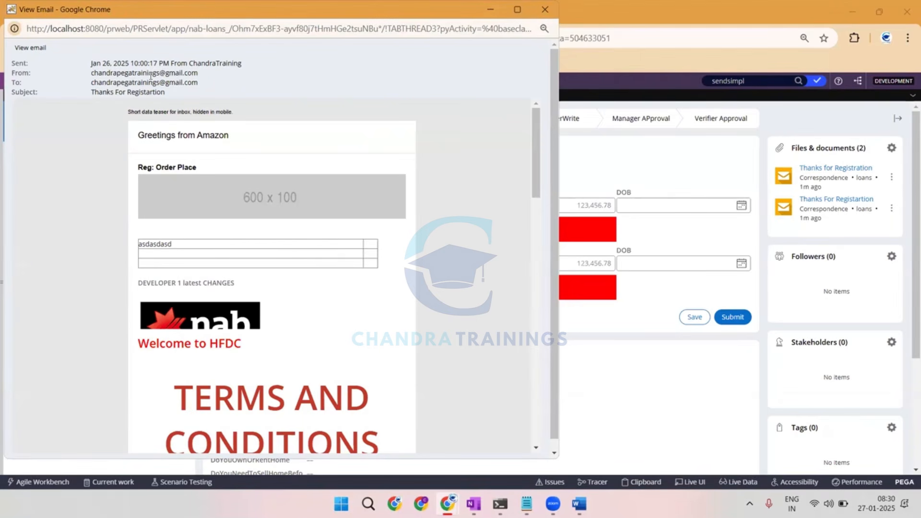
pyautogui.click(517, 10)
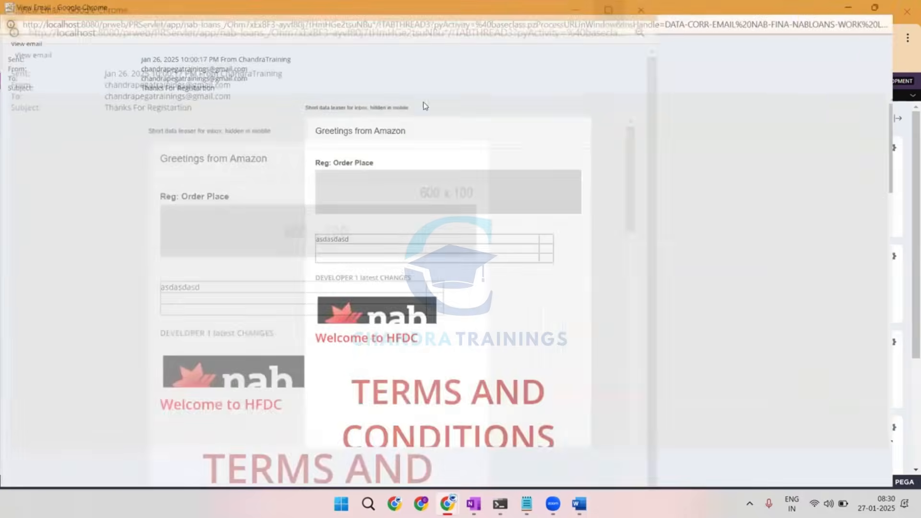
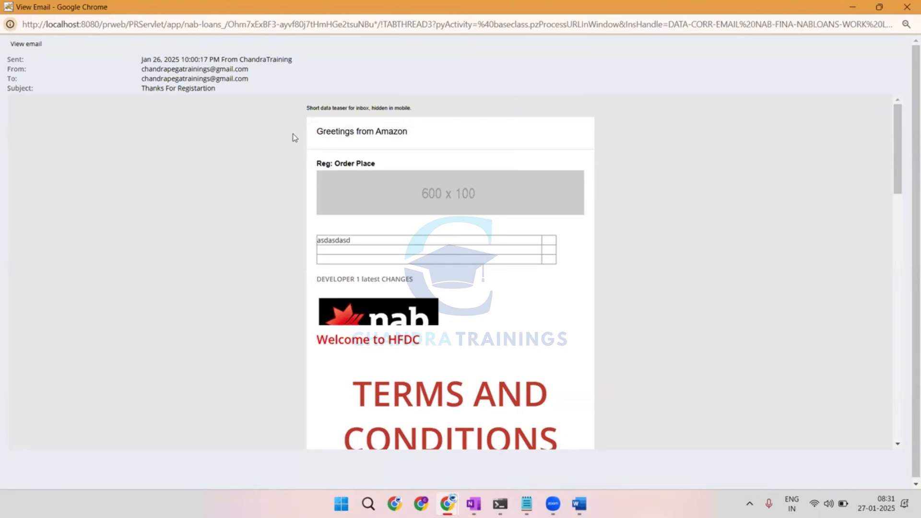
# Switch to the OneNote drawing and circle the SendSimpleEmail text in red, adding a question mark and an arrow pointing at it.
pyautogui.click(907, 7)
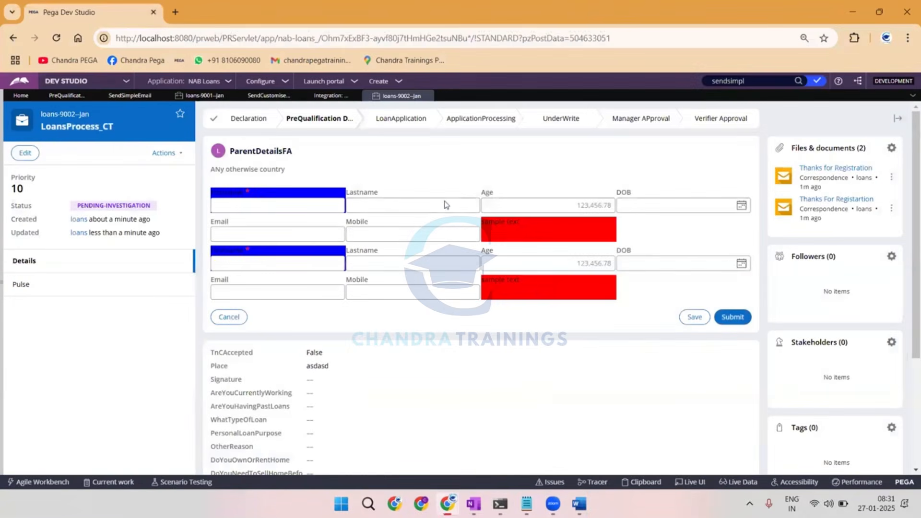
pyautogui.click(475, 504)
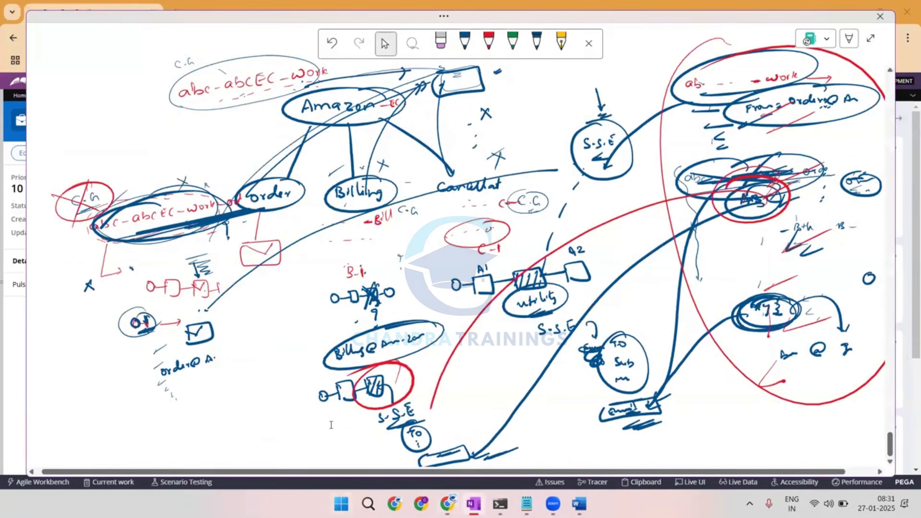
pyautogui.scroll(4, 331, 425)
pyautogui.scroll(6, 331, 425)
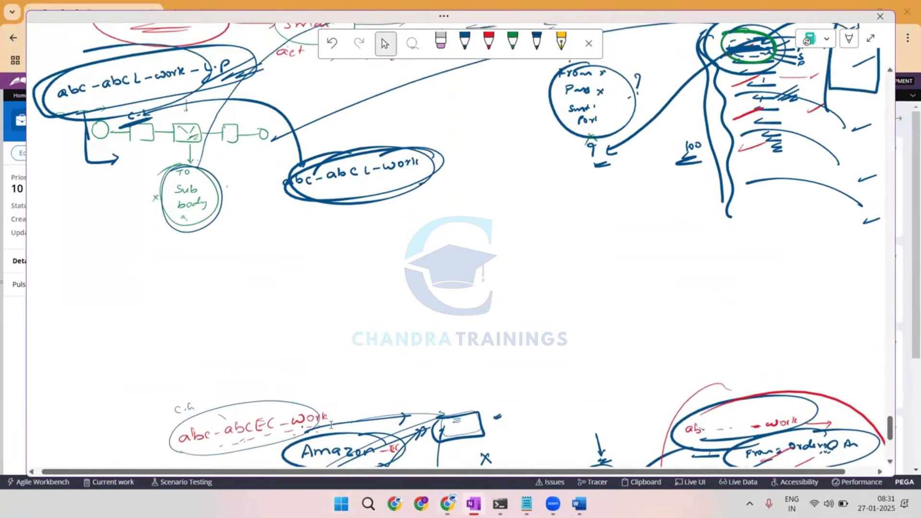
pyautogui.moveTo(433, 191); pyautogui.dragTo(499, 180)
pyautogui.moveTo(497, 134)
pyautogui.mouseDown()
pyautogui.moveTo(504, 127)
pyautogui.moveTo(506, 150)
pyautogui.mouseUp()
pyautogui.click(511, 155)
pyautogui.moveTo(651, 145)
pyautogui.mouseDown()
pyautogui.moveTo(660, 117)
pyautogui.moveTo(547, 196)
pyautogui.mouseUp()
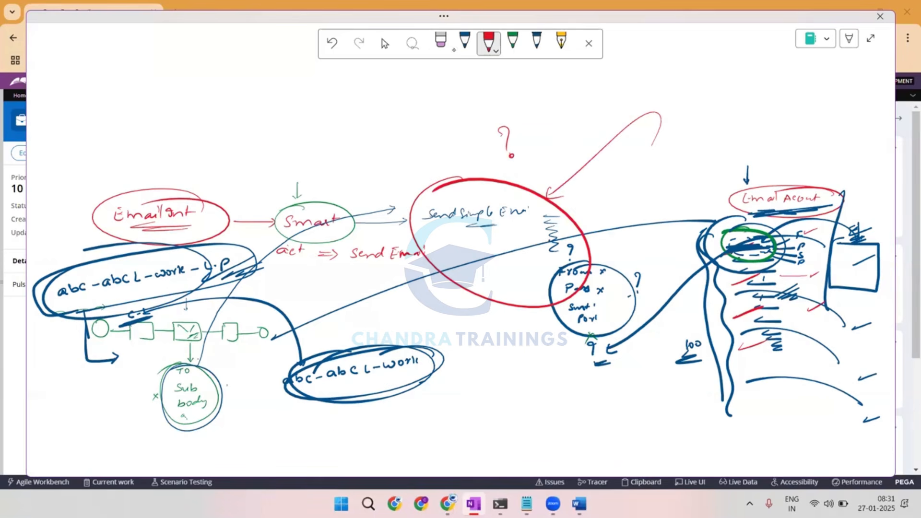
# Write circled notes for S.S.E and the smart shape, link them with an arrow, and underline them with long red strokes.
pyautogui.moveTo(558, 90)
pyautogui.mouseDown()
pyautogui.moveTo(552, 100)
pyautogui.moveTo(584, 94)
pyautogui.mouseUp()
pyautogui.moveTo(589, 80)
pyautogui.mouseDown()
pyautogui.moveTo(594, 112)
pyautogui.moveTo(581, 78)
pyautogui.moveTo(652, 84)
pyautogui.mouseUp()
pyautogui.moveTo(645, 79); pyautogui.dragTo(688, 82)
pyautogui.moveTo(699, 68)
pyautogui.mouseDown()
pyautogui.moveTo(709, 80)
pyautogui.moveTo(733, 77)
pyautogui.mouseUp()
pyautogui.moveTo(727, 71); pyautogui.dragTo(736, 70)
pyautogui.moveTo(752, 68)
pyautogui.mouseDown()
pyautogui.moveTo(745, 76)
pyautogui.moveTo(768, 75)
pyautogui.mouseUp()
pyautogui.moveTo(784, 69)
pyautogui.mouseDown()
pyautogui.moveTo(787, 60)
pyautogui.moveTo(664, 72)
pyautogui.mouseUp()
pyautogui.moveTo(562, 117)
pyautogui.mouseDown()
pyautogui.moveTo(521, 139)
pyautogui.moveTo(760, 95)
pyautogui.mouseUp()
pyautogui.moveTo(610, 153); pyautogui.dragTo(874, 83)
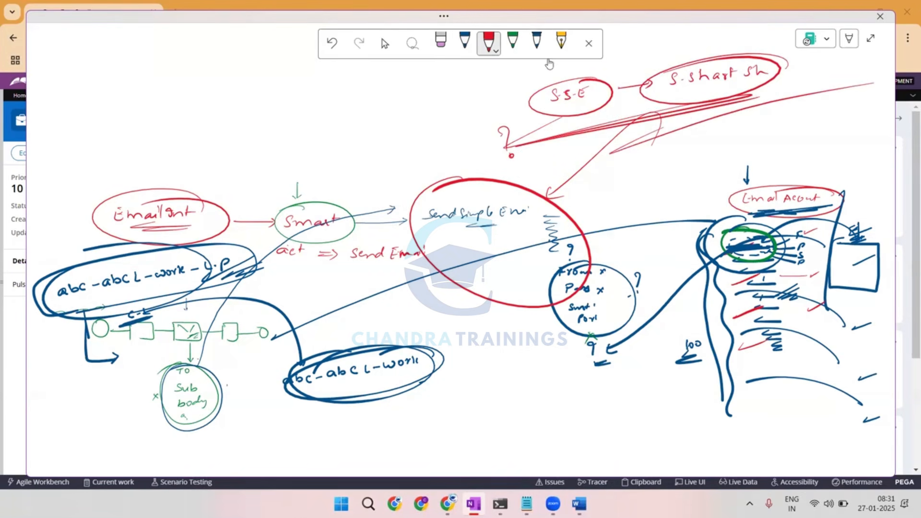
# Sketch a red process flow in the blank area with a start circle, four connected boxes and an end circle.
pyautogui.click(385, 43)
pyautogui.scroll(-3, 447, 182)
pyautogui.scroll(-10, 446, 182)
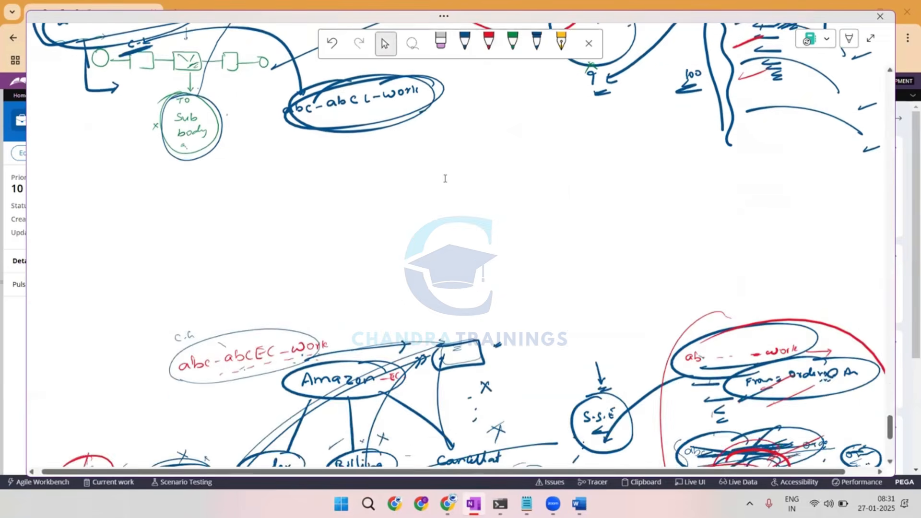
pyautogui.click(488, 43)
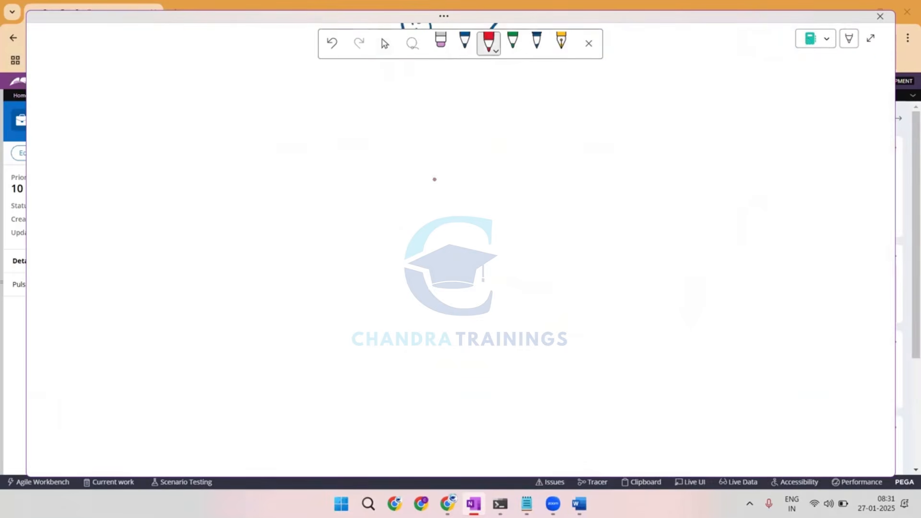
pyautogui.moveTo(194, 82); pyautogui.dragTo(191, 76)
pyautogui.moveTo(193, 84)
pyautogui.mouseDown()
pyautogui.moveTo(225, 84)
pyautogui.moveTo(234, 96)
pyautogui.moveTo(296, 83)
pyautogui.moveTo(297, 97)
pyautogui.mouseUp()
pyautogui.moveTo(298, 73)
pyautogui.mouseDown()
pyautogui.moveTo(329, 83)
pyautogui.moveTo(307, 98)
pyautogui.moveTo(370, 83)
pyautogui.mouseUp()
pyautogui.moveTo(370, 73)
pyautogui.mouseDown()
pyautogui.moveTo(369, 99)
pyautogui.moveTo(399, 100)
pyautogui.moveTo(380, 96)
pyautogui.mouseUp()
pyautogui.moveTo(400, 86)
pyautogui.mouseDown()
pyautogui.moveTo(451, 84)
pyautogui.moveTo(453, 101)
pyautogui.mouseUp()
pyautogui.moveTo(451, 75)
pyautogui.mouseDown()
pyautogui.moveTo(471, 73)
pyautogui.moveTo(455, 97)
pyautogui.mouseUp()
pyautogui.moveTo(488, 81); pyautogui.dragTo(517, 83)
pyautogui.moveTo(522, 78); pyautogui.dragTo(521, 79)
# Label the flow's first box A1 and write FN and mail entries with blank lines beneath it.
pyautogui.moveTo(231, 66); pyautogui.dragTo(239, 64)
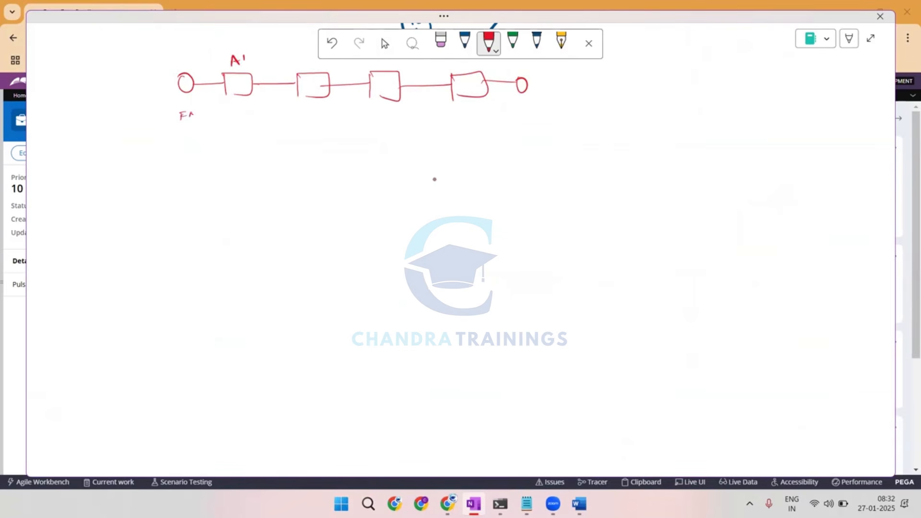
pyautogui.moveTo(194, 113); pyautogui.dragTo(199, 113)
pyautogui.moveTo(208, 115); pyautogui.dragTo(240, 111)
pyautogui.moveTo(174, 139)
pyautogui.mouseDown()
pyautogui.moveTo(199, 128)
pyautogui.moveTo(240, 134)
pyautogui.mouseUp()
# Draw a blue arrow from the second box to an underlined Act note, and list To, Msg, Sub and Em under (1).
pyautogui.click(465, 43)
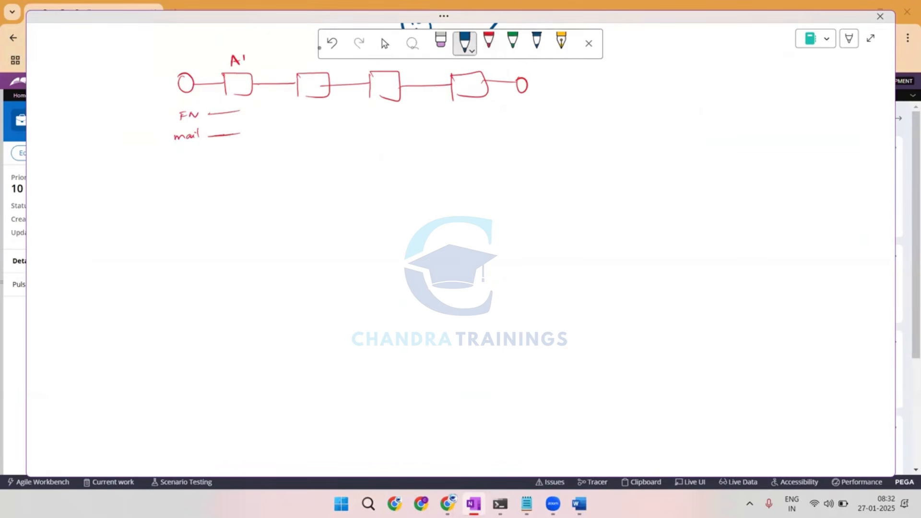
pyautogui.moveTo(311, 99); pyautogui.dragTo(293, 145)
pyautogui.moveTo(297, 138); pyautogui.dragTo(304, 141)
pyautogui.moveTo(279, 152); pyautogui.dragTo(305, 151)
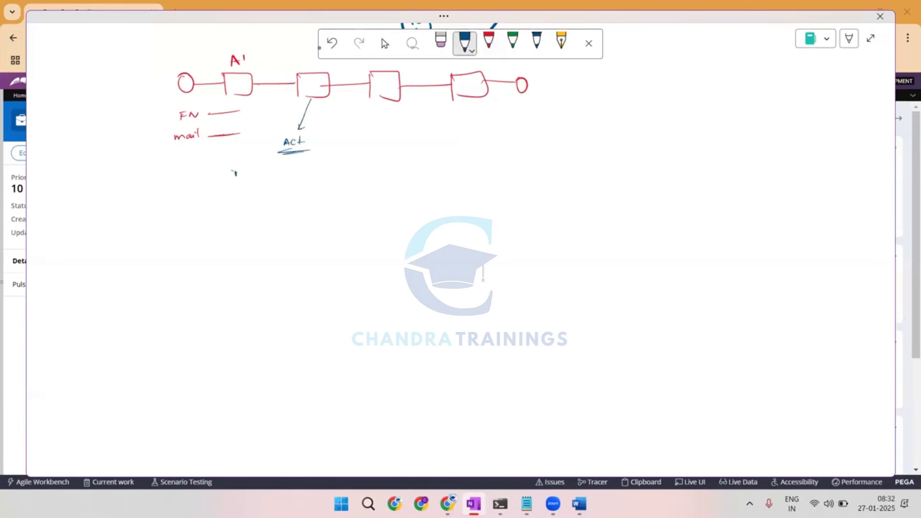
pyautogui.moveTo(232, 171); pyautogui.dragTo(230, 178)
pyautogui.moveTo(244, 168)
pyautogui.mouseDown()
pyautogui.moveTo(245, 179)
pyautogui.moveTo(288, 171)
pyautogui.moveTo(290, 187)
pyautogui.mouseUp()
pyautogui.moveTo(296, 183); pyautogui.dragTo(278, 201)
pyautogui.moveTo(284, 196)
pyautogui.mouseDown()
pyautogui.moveTo(294, 200)
pyautogui.moveTo(287, 219)
pyautogui.mouseUp()
pyautogui.moveTo(282, 212); pyautogui.dragTo(298, 214)
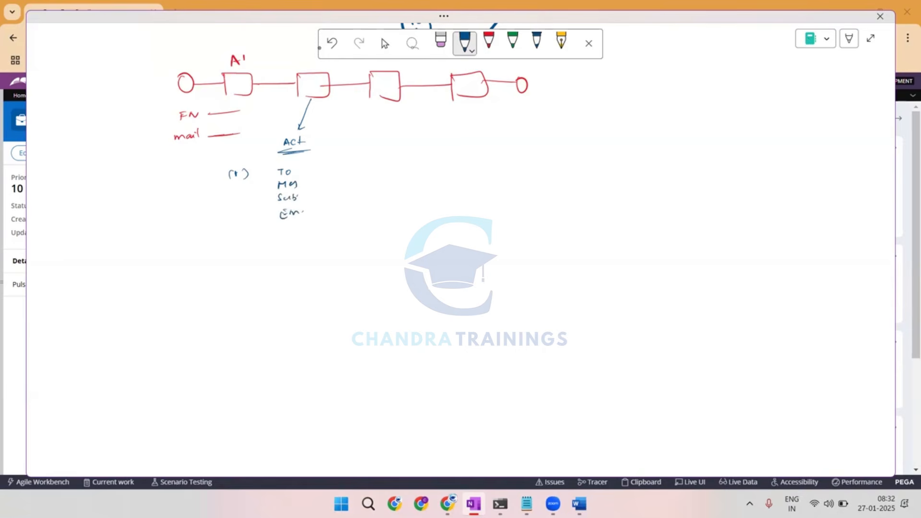
# Add a circled S.S.E as item (2) and connect the bracketed parameters of item (1) to it with a red arrow.
pyautogui.moveTo(239, 241); pyautogui.dragTo(244, 248)
pyautogui.moveTo(246, 239)
pyautogui.mouseDown()
pyautogui.moveTo(247, 247)
pyautogui.moveTo(231, 250)
pyautogui.mouseUp()
pyautogui.moveTo(285, 238)
pyautogui.mouseDown()
pyautogui.moveTo(293, 248)
pyautogui.moveTo(320, 239)
pyautogui.moveTo(302, 231)
pyautogui.mouseUp()
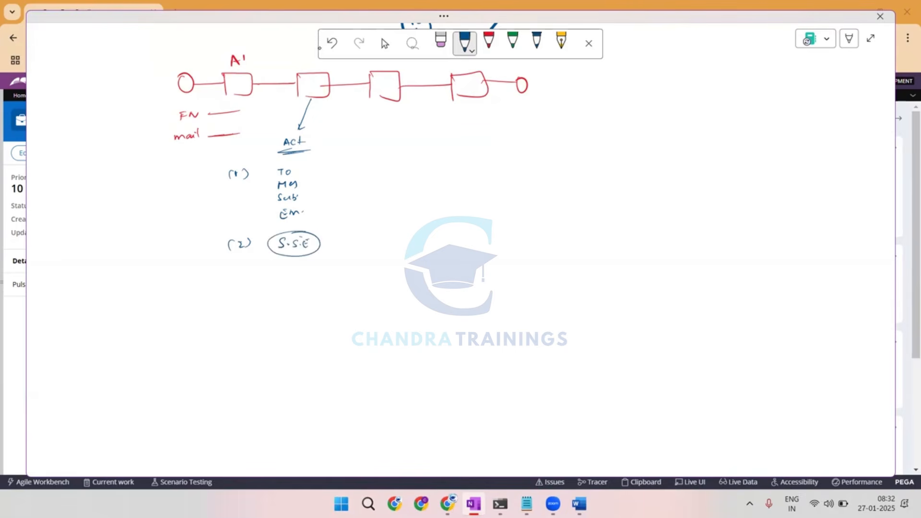
pyautogui.click(488, 41)
pyautogui.moveTo(301, 170)
pyautogui.mouseDown()
pyautogui.moveTo(303, 216)
pyautogui.moveTo(326, 242)
pyautogui.moveTo(311, 261)
pyautogui.mouseUp()
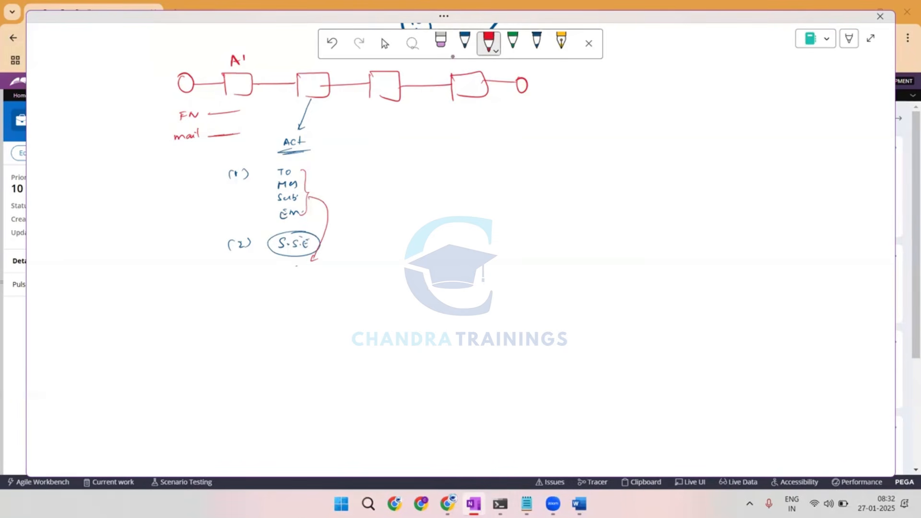
# Write an underlined Email heading with the account entries Default and A-B-C, adding detail lines beside A-B-C.
pyautogui.moveTo(735, 102)
pyautogui.mouseDown()
pyautogui.moveTo(731, 109)
pyautogui.moveTo(766, 106)
pyautogui.mouseUp()
pyautogui.moveTo(737, 112)
pyautogui.mouseDown()
pyautogui.moveTo(778, 111)
pyautogui.moveTo(748, 135)
pyautogui.moveTo(756, 141)
pyautogui.moveTo(779, 128)
pyautogui.mouseUp()
pyautogui.moveTo(774, 135); pyautogui.dragTo(783, 129)
pyautogui.moveTo(753, 177)
pyautogui.mouseDown()
pyautogui.moveTo(755, 168)
pyautogui.moveTo(760, 178)
pyautogui.mouseUp()
pyautogui.moveTo(762, 174)
pyautogui.mouseDown()
pyautogui.moveTo(779, 169)
pyautogui.moveTo(779, 177)
pyautogui.mouseUp()
pyautogui.moveTo(783, 174); pyautogui.dragTo(787, 174)
pyautogui.moveTo(795, 171); pyautogui.dragTo(815, 194)
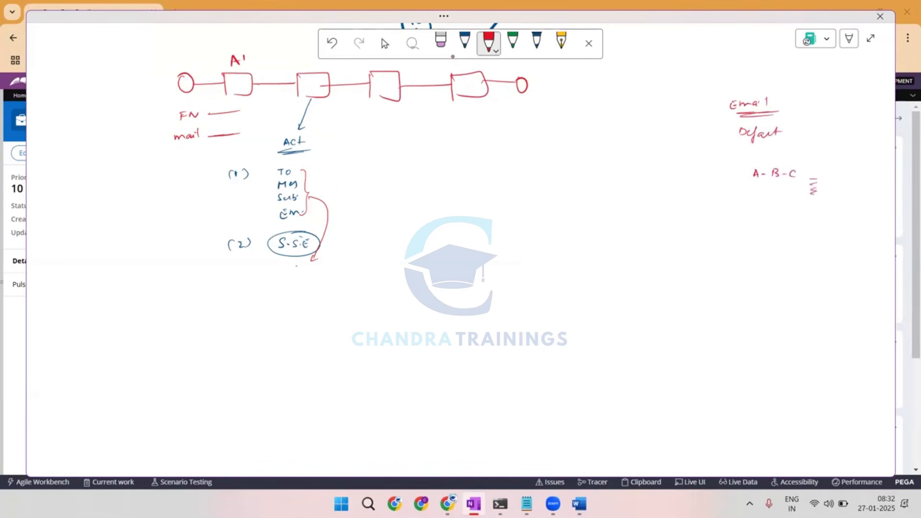
# Connect the A-B-C account to the activity's S.S.E, sketch an envelope with a To field, and fill in the mail entry.
pyautogui.moveTo(310, 214); pyautogui.dragTo(314, 214)
pyautogui.moveTo(316, 208); pyautogui.dragTo(315, 211)
pyautogui.moveTo(756, 175)
pyautogui.mouseDown()
pyautogui.moveTo(586, 195)
pyautogui.moveTo(317, 273)
pyautogui.mouseUp()
pyautogui.moveTo(282, 344)
pyautogui.mouseDown()
pyautogui.moveTo(336, 357)
pyautogui.moveTo(276, 350)
pyautogui.moveTo(311, 360)
pyautogui.mouseUp()
pyautogui.moveTo(321, 347); pyautogui.dragTo(345, 331)
pyautogui.moveTo(352, 324); pyautogui.dragTo(352, 325)
pyautogui.moveTo(216, 126)
pyautogui.mouseDown()
pyautogui.moveTo(211, 133)
pyautogui.moveTo(234, 129)
pyautogui.mouseUp()
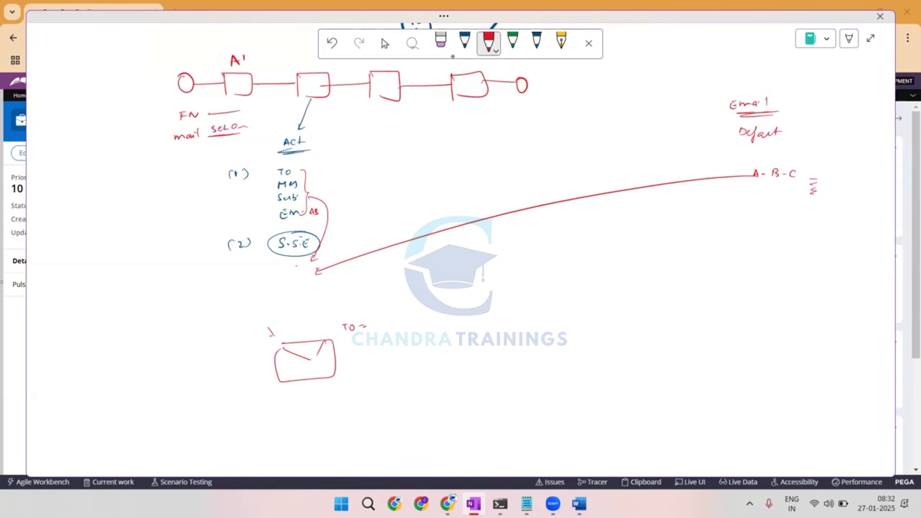
# Fill in the envelope's recipient, sender and correspondence notes, and annotate the A-B-C account with its sender.
pyautogui.moveTo(390, 319); pyautogui.dragTo(399, 325)
pyautogui.moveTo(831, 177); pyautogui.dragTo(832, 184)
pyautogui.moveTo(835, 176); pyautogui.dragTo(863, 187)
pyautogui.moveTo(396, 342); pyautogui.dragTo(370, 368)
# Draw a green envelope in the third box, list To, Sub, m and corr below it, and link mail to To.
pyautogui.click(512, 42)
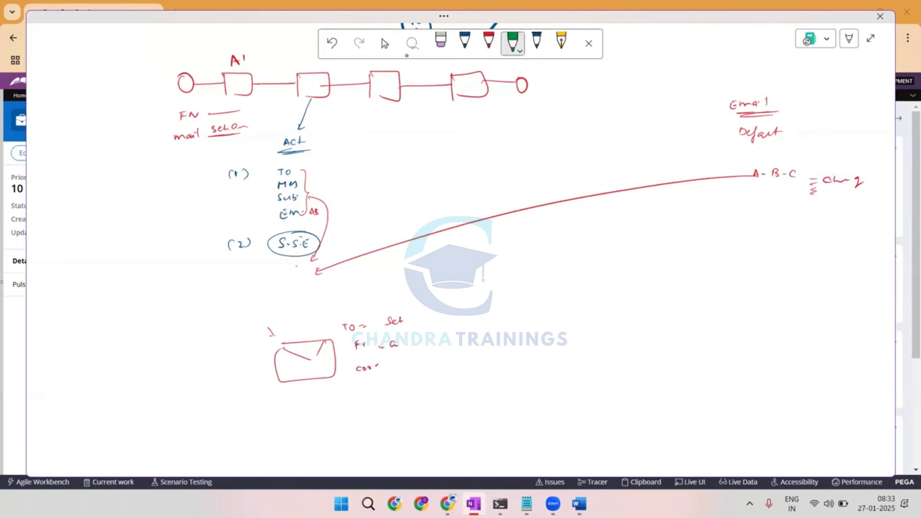
pyautogui.moveTo(329, 92); pyautogui.dragTo(325, 107)
pyautogui.moveTo(384, 100); pyautogui.dragTo(382, 117)
pyautogui.moveTo(374, 76)
pyautogui.mouseDown()
pyautogui.moveTo(385, 87)
pyautogui.moveTo(392, 75)
pyautogui.mouseUp()
pyautogui.moveTo(202, 127)
pyautogui.mouseDown()
pyautogui.moveTo(233, 78)
pyautogui.moveTo(402, 96)
pyautogui.moveTo(429, 121)
pyautogui.moveTo(400, 139)
pyautogui.mouseUp()
pyautogui.moveTo(408, 139)
pyautogui.mouseDown()
pyautogui.moveTo(418, 138)
pyautogui.moveTo(400, 157)
pyautogui.mouseUp()
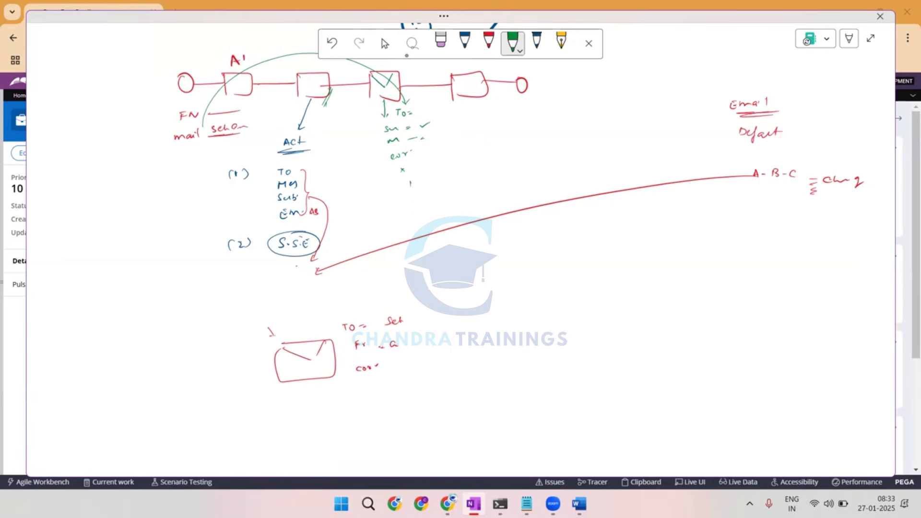
# Connect the third box's parameter list to a circled S.S.E and draw a blue arrow from m to a circled Em note.
pyautogui.moveTo(410, 183)
pyautogui.mouseDown()
pyautogui.moveTo(418, 229)
pyautogui.moveTo(432, 212)
pyautogui.mouseUp()
pyautogui.click(465, 43)
pyautogui.moveTo(451, 154)
pyautogui.mouseDown()
pyautogui.moveTo(418, 139)
pyautogui.moveTo(472, 233)
pyautogui.moveTo(485, 231)
pyautogui.mouseUp()
pyautogui.moveTo(484, 225)
pyautogui.mouseDown()
pyautogui.moveTo(473, 226)
pyautogui.moveTo(483, 225)
pyautogui.mouseUp()
pyautogui.moveTo(440, 235)
pyautogui.mouseDown()
pyautogui.moveTo(454, 233)
pyautogui.moveTo(420, 212)
pyautogui.moveTo(453, 226)
pyautogui.moveTo(450, 213)
pyautogui.mouseUp()
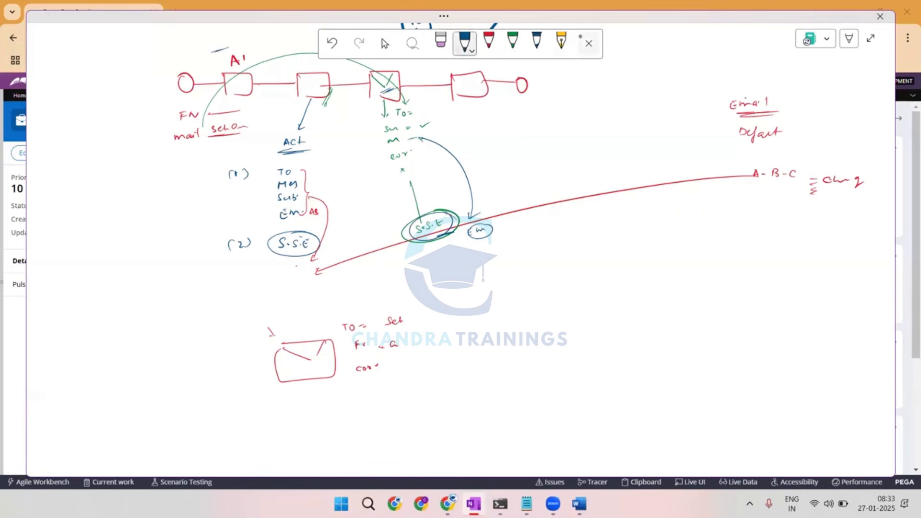
# Write a nab-N note above the flow and connect the circled Default account to the third box's S.S.E, annotating its default sender.
pyautogui.moveTo(101, 54)
pyautogui.mouseDown()
pyautogui.moveTo(148, 45)
pyautogui.moveTo(138, 60)
pyautogui.mouseUp()
pyautogui.moveTo(762, 120)
pyautogui.mouseDown()
pyautogui.moveTo(765, 146)
pyautogui.moveTo(716, 140)
pyautogui.moveTo(470, 218)
pyautogui.mouseUp()
pyautogui.moveTo(812, 122)
pyautogui.mouseDown()
pyautogui.moveTo(816, 135)
pyautogui.moveTo(837, 127)
pyautogui.mouseUp()
pyautogui.moveTo(831, 134); pyautogui.dragTo(839, 131)
# Sketch a red envelope under the third box's S.S.E, emphasize its To and default sender, and circle the first envelope's recipient.
pyautogui.click(489, 45)
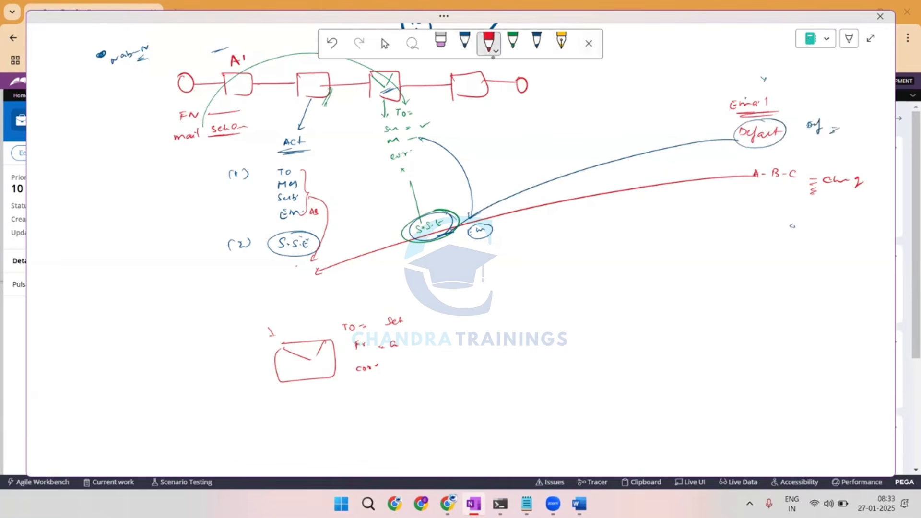
pyautogui.moveTo(430, 253)
pyautogui.mouseDown()
pyautogui.moveTo(459, 264)
pyautogui.moveTo(428, 254)
pyautogui.moveTo(445, 253)
pyautogui.mouseUp()
pyautogui.moveTo(415, 107); pyautogui.dragTo(406, 114)
pyautogui.moveTo(419, 108); pyautogui.dragTo(411, 114)
pyautogui.moveTo(818, 133); pyautogui.dragTo(836, 127)
pyautogui.moveTo(311, 285); pyautogui.dragTo(314, 315)
pyautogui.moveTo(311, 310); pyautogui.dragTo(319, 310)
pyautogui.moveTo(453, 232)
pyautogui.mouseDown()
pyautogui.moveTo(455, 249)
pyautogui.moveTo(462, 244)
pyautogui.mouseUp()
pyautogui.moveTo(460, 269); pyautogui.dragTo(472, 268)
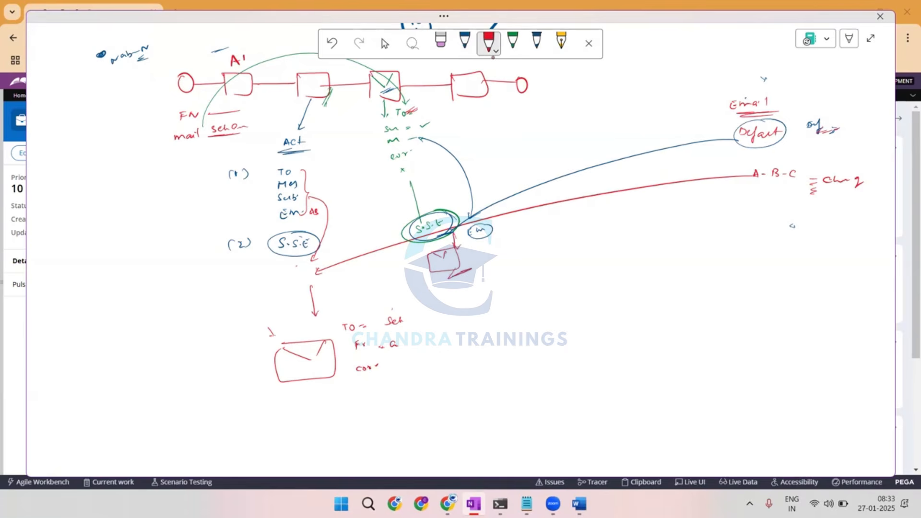
pyautogui.moveTo(390, 304); pyautogui.dragTo(414, 304)
pyautogui.moveTo(491, 271); pyautogui.dragTo(510, 261)
pyautogui.moveTo(497, 266); pyautogui.dragTo(519, 259)
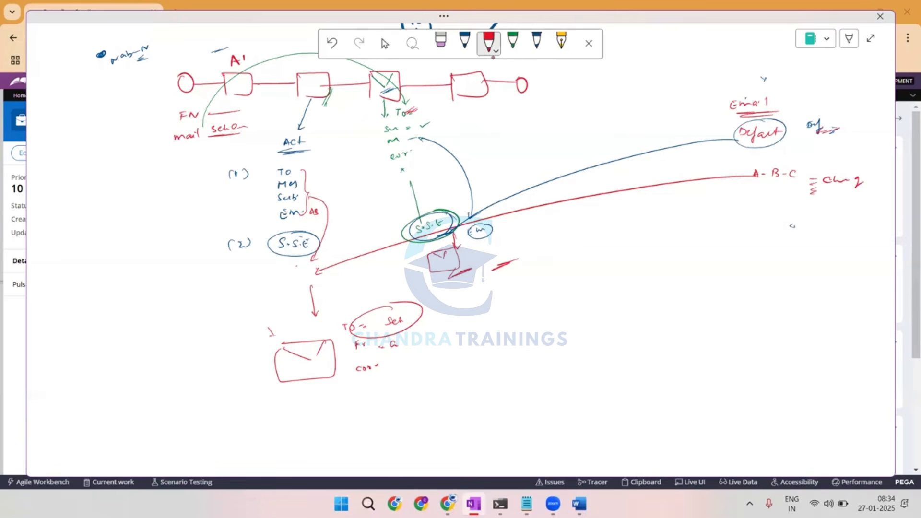
# Circle the third box and its parameter list in thick dark blue and draw a long arrow from them toward the lower blank area.
pyautogui.click(536, 42)
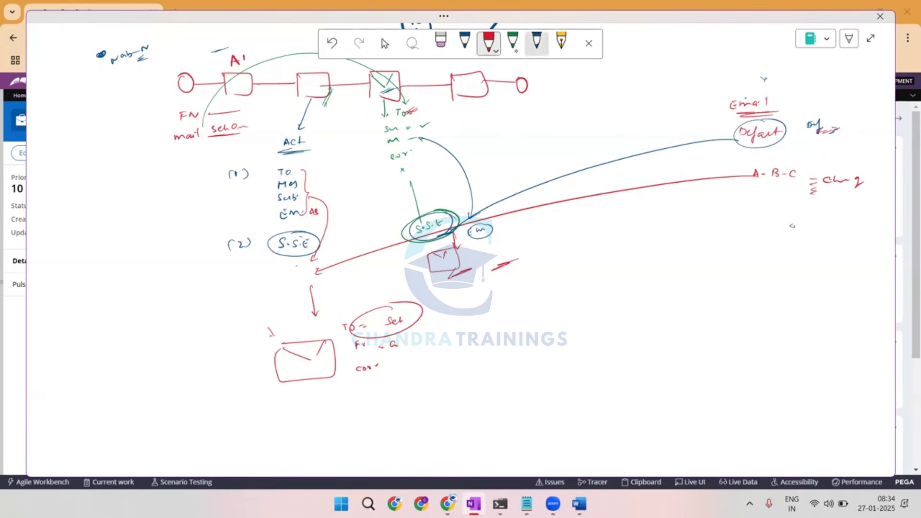
pyautogui.moveTo(408, 100)
pyautogui.mouseDown()
pyautogui.moveTo(402, 170)
pyautogui.moveTo(375, 109)
pyautogui.mouseUp()
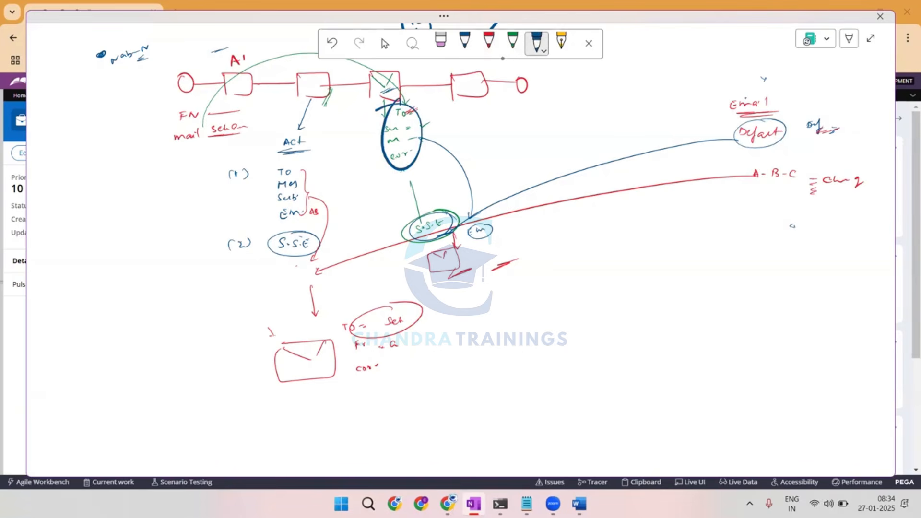
pyautogui.moveTo(394, 64)
pyautogui.mouseDown()
pyautogui.moveTo(357, 100)
pyautogui.moveTo(431, 120)
pyautogui.moveTo(371, 67)
pyautogui.mouseUp()
pyautogui.moveTo(426, 143)
pyautogui.mouseDown()
pyautogui.moveTo(509, 168)
pyautogui.moveTo(728, 331)
pyautogui.moveTo(725, 338)
pyautogui.mouseUp()
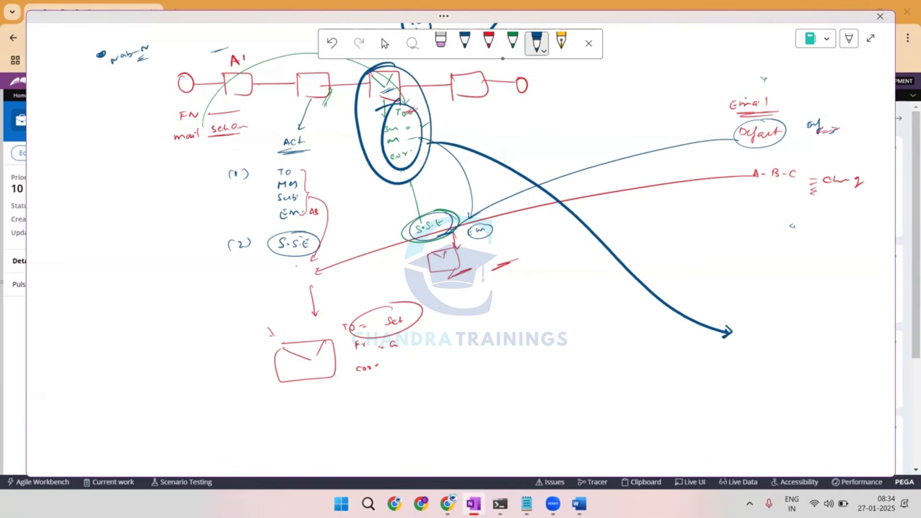
# Write an underlined "draw" heading with item (1) below it and a "4 From" note beside it.
pyautogui.moveTo(755, 252)
pyautogui.mouseDown()
pyautogui.moveTo(753, 265)
pyautogui.moveTo(788, 268)
pyautogui.mouseUp()
pyautogui.moveTo(751, 275); pyautogui.dragTo(787, 271)
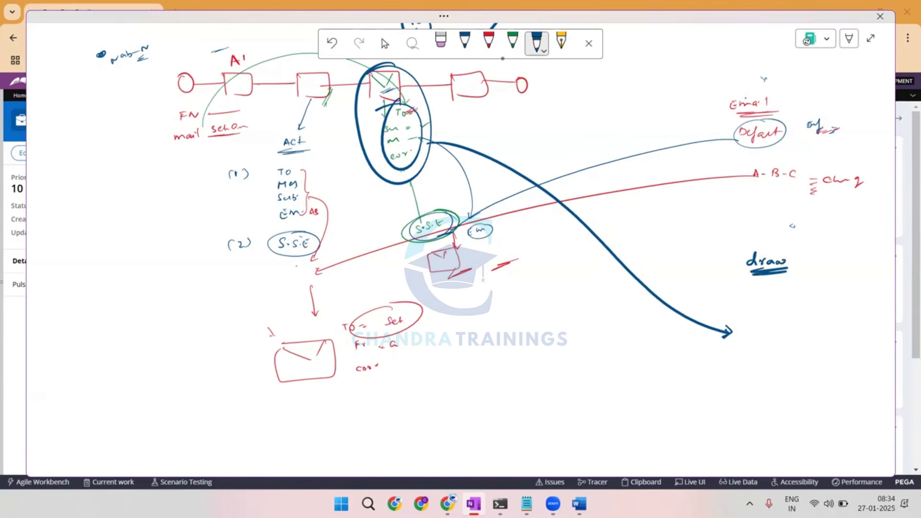
pyautogui.moveTo(730, 287); pyautogui.dragTo(728, 294)
pyautogui.moveTo(735, 287); pyautogui.dragTo(742, 295)
pyautogui.moveTo(829, 238); pyautogui.dragTo(853, 234)
pyautogui.moveTo(819, 214); pyautogui.dragTo(835, 223)
pyautogui.moveTo(820, 226); pyautogui.dragTo(835, 228)
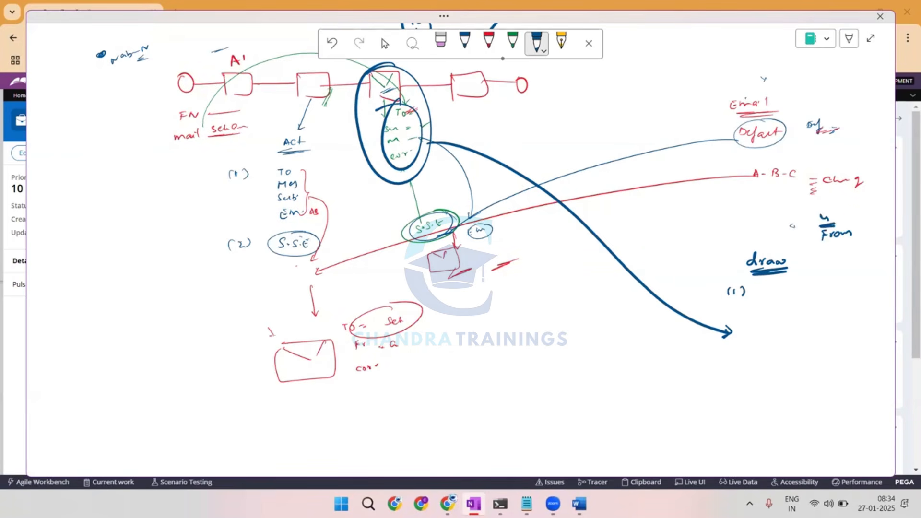
# Write "4 email Acc" as item (1), circle it, and mark the email account entries with dark blue strokes.
pyautogui.moveTo(767, 283); pyautogui.dragTo(818, 288)
pyautogui.click(811, 287)
pyautogui.moveTo(819, 274)
pyautogui.mouseDown()
pyautogui.moveTo(820, 288)
pyautogui.moveTo(836, 286)
pyautogui.mouseUp()
pyautogui.moveTo(840, 284)
pyautogui.mouseDown()
pyautogui.moveTo(858, 286)
pyautogui.moveTo(748, 307)
pyautogui.moveTo(799, 264)
pyautogui.mouseUp()
pyautogui.moveTo(787, 105)
pyautogui.mouseDown()
pyautogui.moveTo(763, 119)
pyautogui.moveTo(766, 137)
pyautogui.mouseUp()
pyautogui.moveTo(787, 143); pyautogui.dragTo(780, 178)
pyautogui.moveTo(772, 183); pyautogui.dragTo(789, 205)
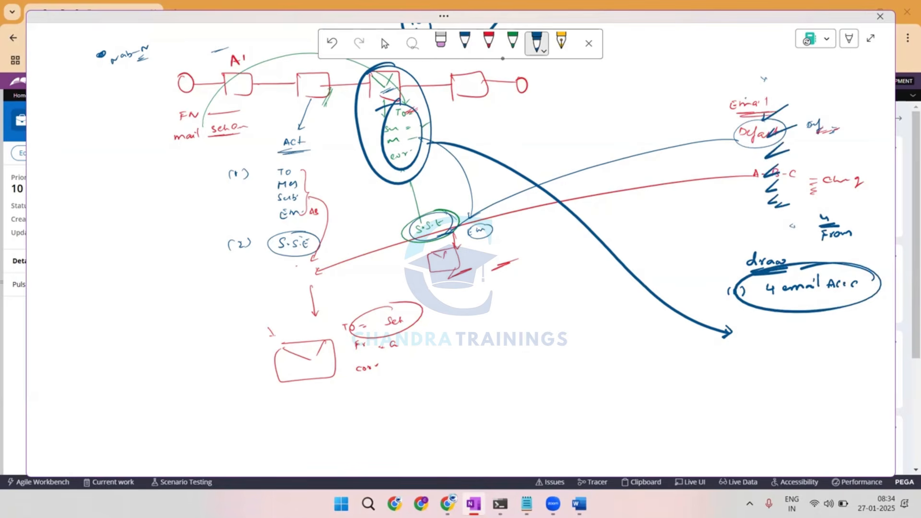
# Draw a line from the third box to a bulk-processing note, and emphasize the box with thick strokes.
pyautogui.moveTo(723, 324); pyautogui.dragTo(744, 320)
pyautogui.moveTo(381, 81)
pyautogui.mouseDown()
pyautogui.moveTo(472, 131)
pyautogui.moveTo(628, 349)
pyautogui.moveTo(686, 356)
pyautogui.mouseUp()
pyautogui.moveTo(693, 347)
pyautogui.mouseDown()
pyautogui.moveTo(695, 358)
pyautogui.moveTo(701, 352)
pyautogui.mouseUp()
pyautogui.moveTo(700, 351); pyautogui.dragTo(713, 354)
pyautogui.moveTo(377, 110); pyautogui.dragTo(420, 91)
pyautogui.moveTo(395, 103); pyautogui.dragTo(435, 95)
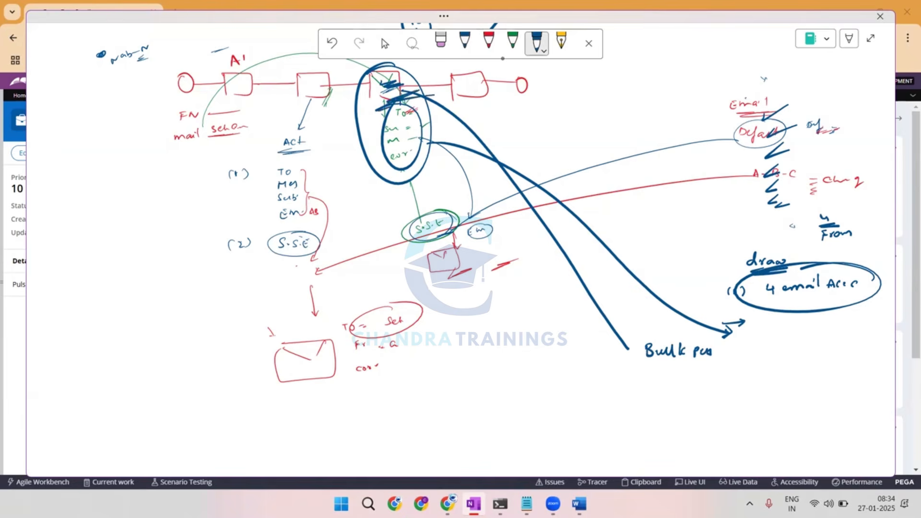
# Cross out the third box's S.S.E, write an underlined "Ce" under the nab-N note, and add arrows at the third box.
pyautogui.moveTo(403, 217); pyautogui.dragTo(463, 256)
pyautogui.moveTo(451, 214); pyautogui.dragTo(427, 273)
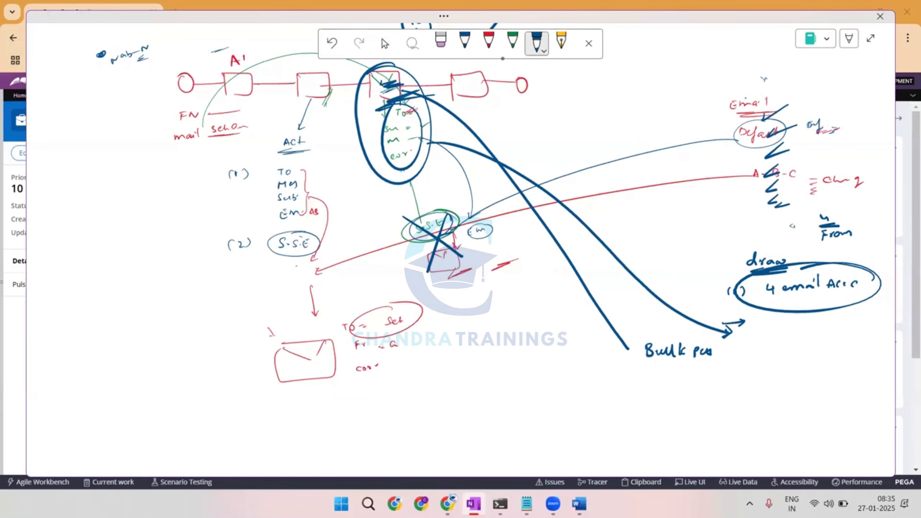
pyautogui.moveTo(151, 64); pyautogui.dragTo(145, 73)
pyautogui.moveTo(155, 68); pyautogui.dragTo(174, 72)
pyautogui.moveTo(386, 59)
pyautogui.mouseDown()
pyautogui.moveTo(387, 73)
pyautogui.moveTo(393, 67)
pyautogui.mouseUp()
pyautogui.moveTo(382, 78)
pyautogui.mouseDown()
pyautogui.moveTo(409, 73)
pyautogui.moveTo(453, 120)
pyautogui.mouseUp()
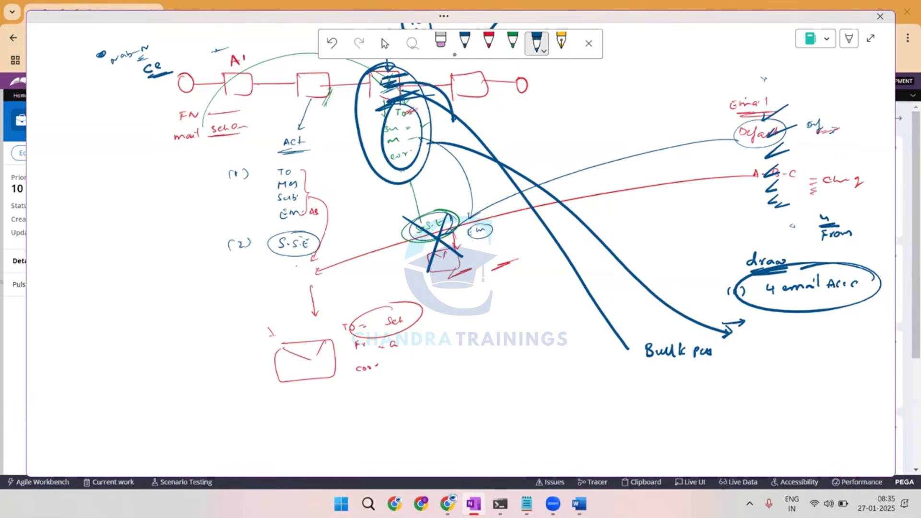
# Strike out the bulk-processing note and write "Bulk Emails" below it, followed by a dash and a cross.
pyautogui.moveTo(643, 355)
pyautogui.mouseDown()
pyautogui.moveTo(712, 344)
pyautogui.moveTo(649, 379)
pyautogui.moveTo(685, 378)
pyautogui.mouseUp()
pyautogui.moveTo(694, 371)
pyautogui.mouseDown()
pyautogui.moveTo(720, 377)
pyautogui.moveTo(741, 362)
pyautogui.moveTo(737, 375)
pyautogui.mouseUp()
pyautogui.moveTo(762, 368); pyautogui.dragTo(816, 365)
pyautogui.moveTo(816, 353); pyautogui.dragTo(807, 365)
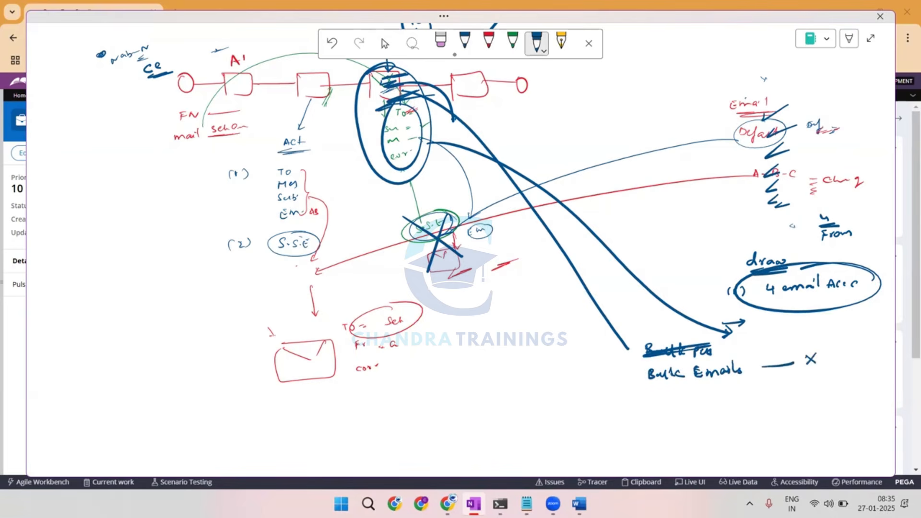
# Write a circled "loop" note next to the crossed-out S.S.E and circle the S.S.E again.
pyautogui.moveTo(371, 82); pyautogui.dragTo(382, 82)
pyautogui.moveTo(449, 204)
pyautogui.mouseDown()
pyautogui.moveTo(456, 261)
pyautogui.moveTo(469, 211)
pyautogui.mouseUp()
pyautogui.moveTo(446, 176); pyautogui.dragTo(452, 199)
pyautogui.moveTo(447, 192)
pyautogui.mouseDown()
pyautogui.moveTo(472, 206)
pyautogui.moveTo(483, 197)
pyautogui.moveTo(472, 212)
pyautogui.mouseUp()
pyautogui.moveTo(497, 184)
pyautogui.mouseDown()
pyautogui.moveTo(450, 193)
pyautogui.moveTo(503, 187)
pyautogui.mouseUp()
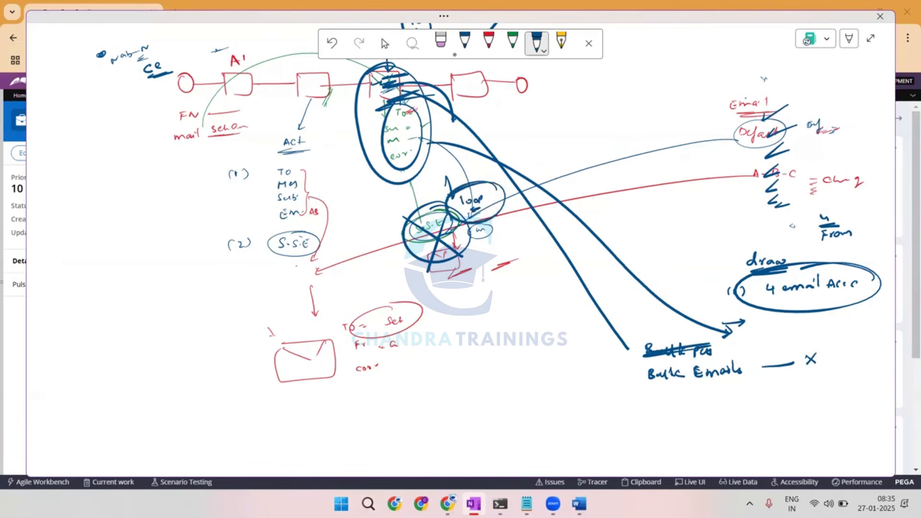
# Add strokes beside the red envelope and cross out the third box with its parameter list.
pyautogui.moveTo(481, 263); pyautogui.dragTo(514, 250)
pyautogui.moveTo(362, 76); pyautogui.dragTo(433, 128)
pyautogui.moveTo(420, 63); pyautogui.dragTo(377, 140)
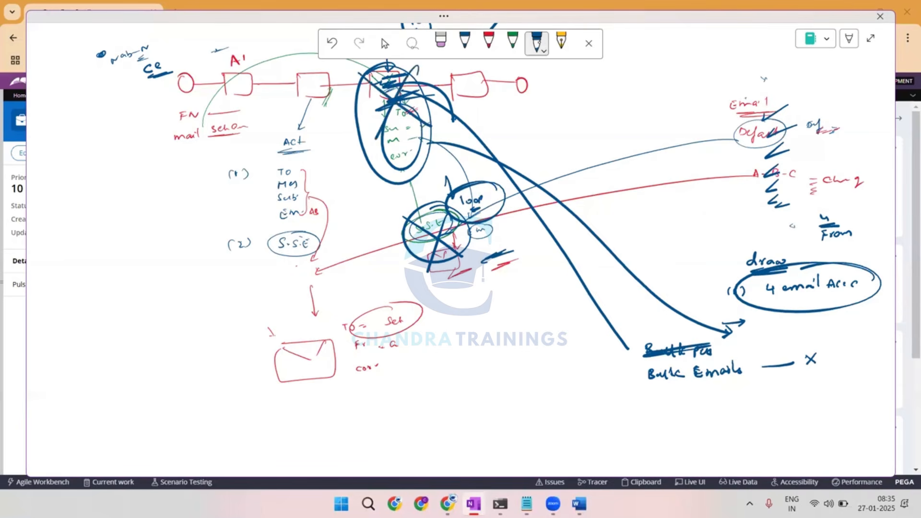
# Underline the red envelope, enclose S.S.E and loop in one large circle, and add a double-headed arrow above it.
pyautogui.click(537, 43)
pyautogui.click(468, 142)
pyautogui.moveTo(433, 269); pyautogui.dragTo(466, 263)
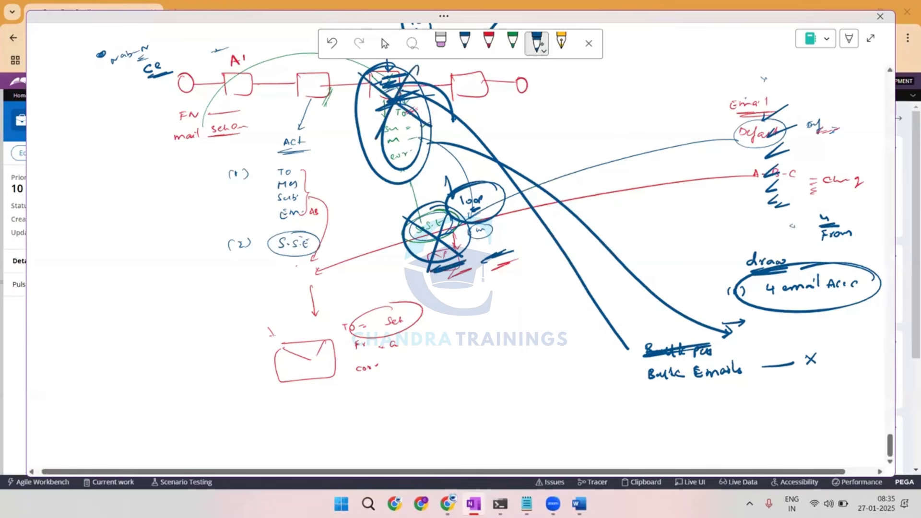
pyautogui.moveTo(481, 182)
pyautogui.mouseDown()
pyautogui.moveTo(505, 262)
pyautogui.moveTo(402, 186)
pyautogui.mouseUp()
pyautogui.moveTo(472, 135); pyautogui.dragTo(465, 170)
pyautogui.moveTo(462, 164); pyautogui.dragTo(472, 164)
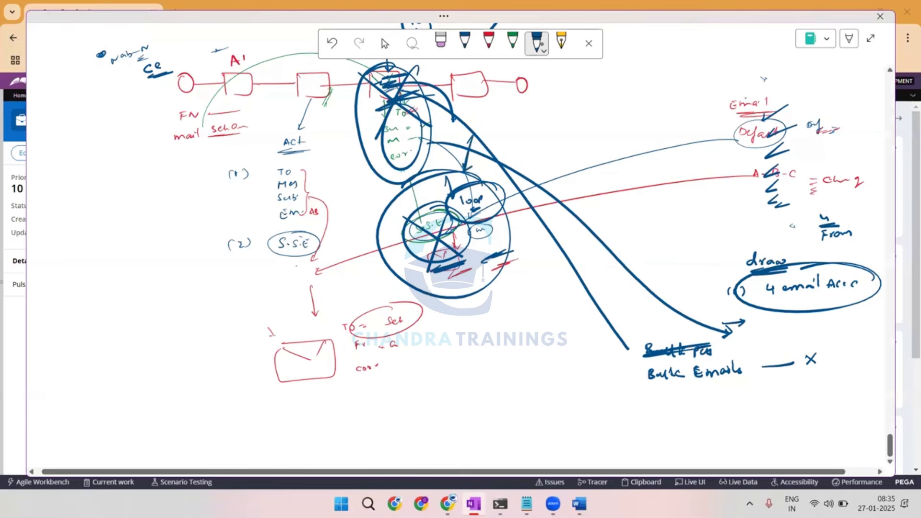
# Draw a blue flow with a start circle, four connected boxes and an end circle on a blank part of the page.
pyautogui.click(384, 43)
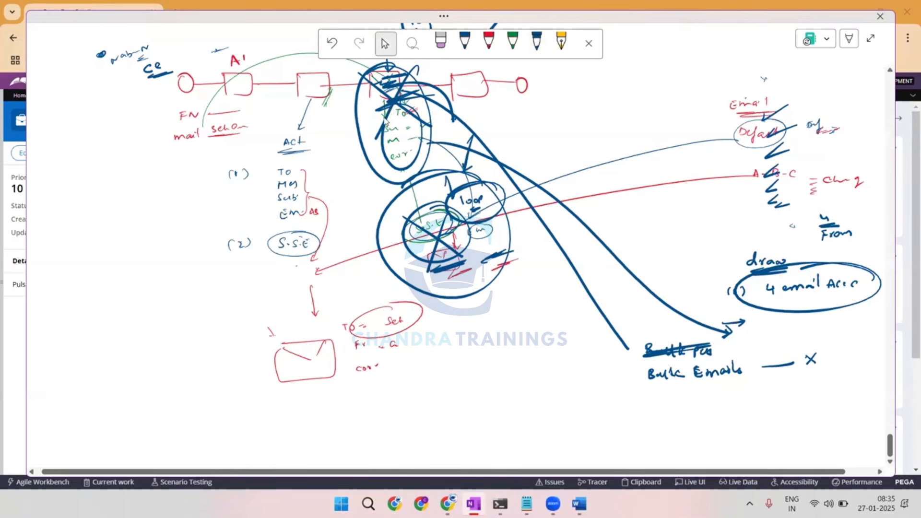
pyautogui.scroll(-5, 384, 122)
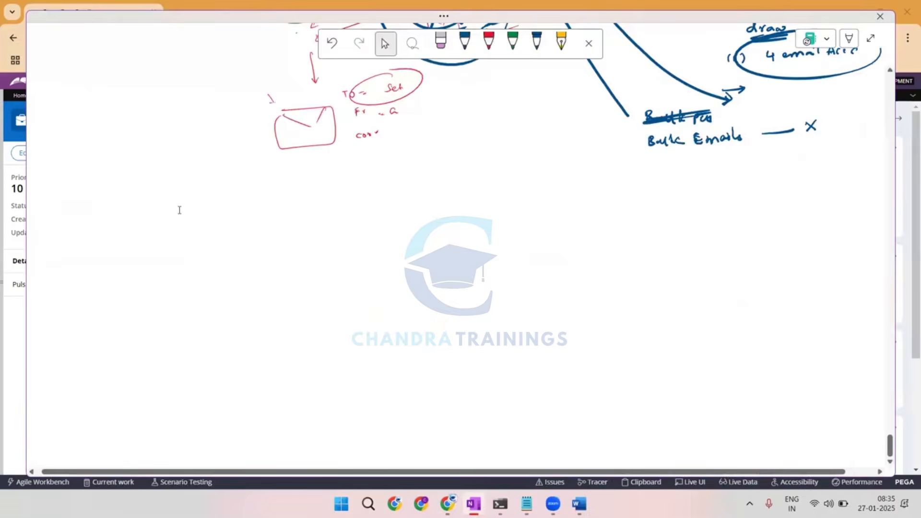
pyautogui.scroll(5, 179, 210)
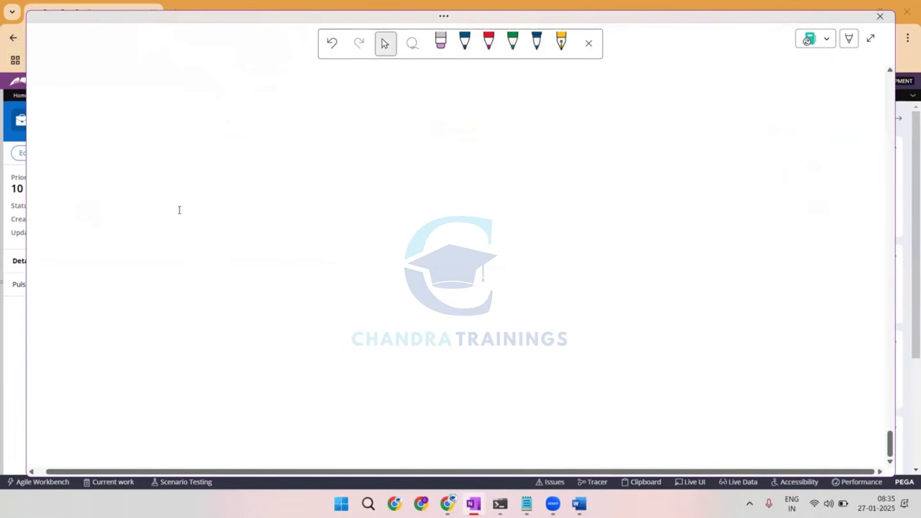
pyautogui.click(536, 43)
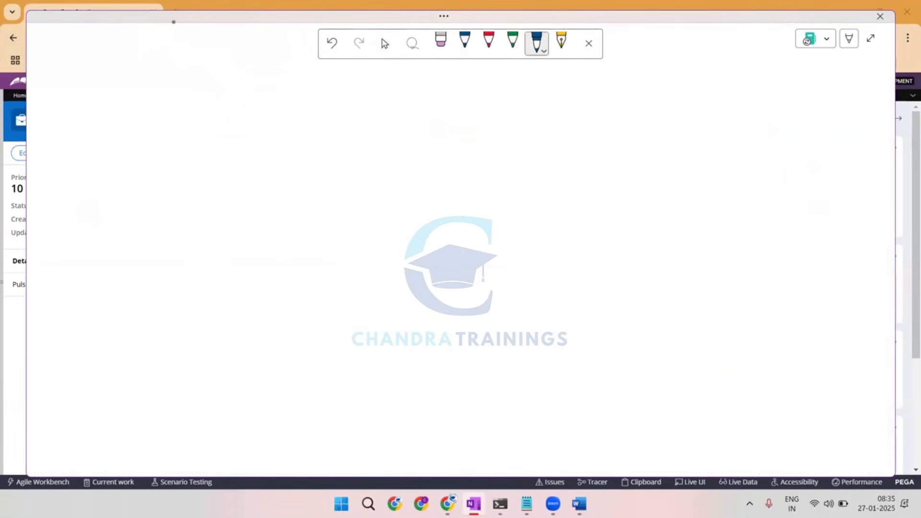
pyautogui.moveTo(176, 77)
pyautogui.mouseDown()
pyautogui.moveTo(169, 91)
pyautogui.moveTo(225, 77)
pyautogui.moveTo(254, 87)
pyautogui.moveTo(269, 81)
pyautogui.moveTo(259, 101)
pyautogui.moveTo(379, 101)
pyautogui.moveTo(414, 92)
pyautogui.mouseUp()
pyautogui.moveTo(424, 85); pyautogui.dragTo(423, 86)
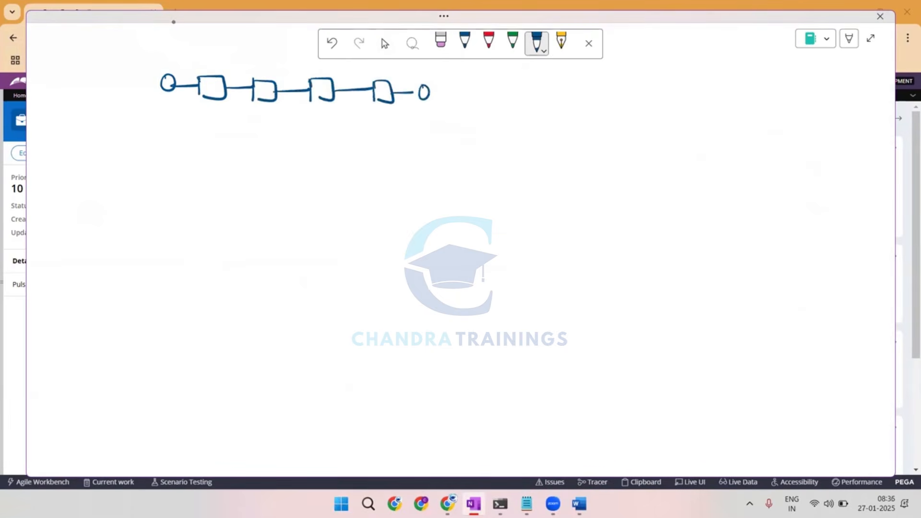
# In green, add an arrow before the flow, hatch the first box, and mark the second box with an envelope and a down arrow.
pyautogui.click(512, 41)
pyautogui.moveTo(86, 68); pyautogui.dragTo(119, 68)
pyautogui.moveTo(199, 88); pyautogui.dragTo(209, 84)
pyautogui.moveTo(208, 96)
pyautogui.mouseDown()
pyautogui.moveTo(223, 78)
pyautogui.moveTo(267, 92)
pyautogui.moveTo(273, 83)
pyautogui.mouseUp()
pyautogui.moveTo(267, 52); pyautogui.dragTo(269, 68)
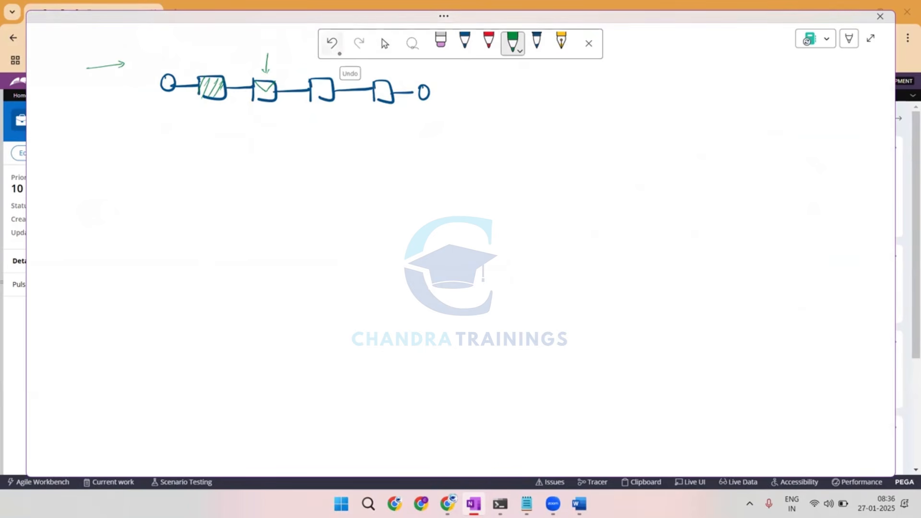
# Write the green sample email line "New emp Join → with WO = ?, Stat = ?" below the flow.
pyautogui.moveTo(392, 159); pyautogui.dragTo(543, 149)
pyautogui.moveTo(557, 153); pyautogui.dragTo(576, 152)
pyautogui.moveTo(603, 155); pyautogui.dragTo(646, 150)
pyautogui.moveTo(662, 148); pyautogui.dragTo(685, 152)
pyautogui.moveTo(686, 148); pyautogui.dragTo(700, 147)
pyautogui.moveTo(686, 150); pyautogui.dragTo(779, 149)
pyautogui.moveTo(774, 145)
pyautogui.mouseDown()
pyautogui.moveTo(789, 157)
pyautogui.moveTo(812, 154)
pyautogui.mouseUp()
pyautogui.moveTo(821, 147); pyautogui.dragTo(826, 155)
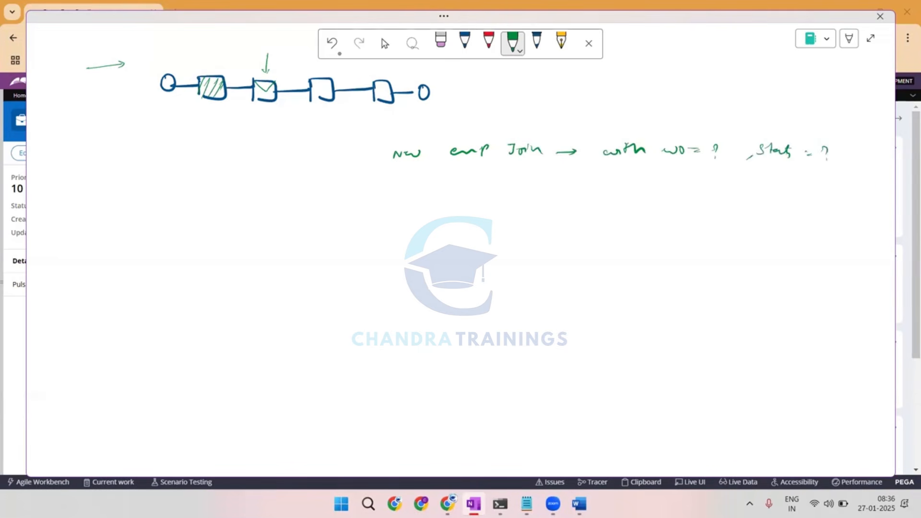
# Frame the sample line in a large green box, label it as the subject, and add "From:" with a blue-underlined blank above.
pyautogui.moveTo(381, 131)
pyautogui.mouseDown()
pyautogui.moveTo(869, 149)
pyautogui.moveTo(808, 368)
pyautogui.moveTo(367, 344)
pyautogui.moveTo(370, 144)
pyautogui.moveTo(380, 136)
pyautogui.mouseUp()
pyautogui.moveTo(378, 160); pyautogui.dragTo(338, 161)
pyautogui.moveTo(327, 155)
pyautogui.mouseDown()
pyautogui.moveTo(323, 163)
pyautogui.moveTo(356, 153)
pyautogui.mouseUp()
pyautogui.moveTo(479, 108); pyautogui.dragTo(479, 117)
pyautogui.moveTo(479, 107); pyautogui.dragTo(492, 110)
pyautogui.moveTo(493, 110); pyautogui.dragTo(573, 102)
pyautogui.click(536, 41)
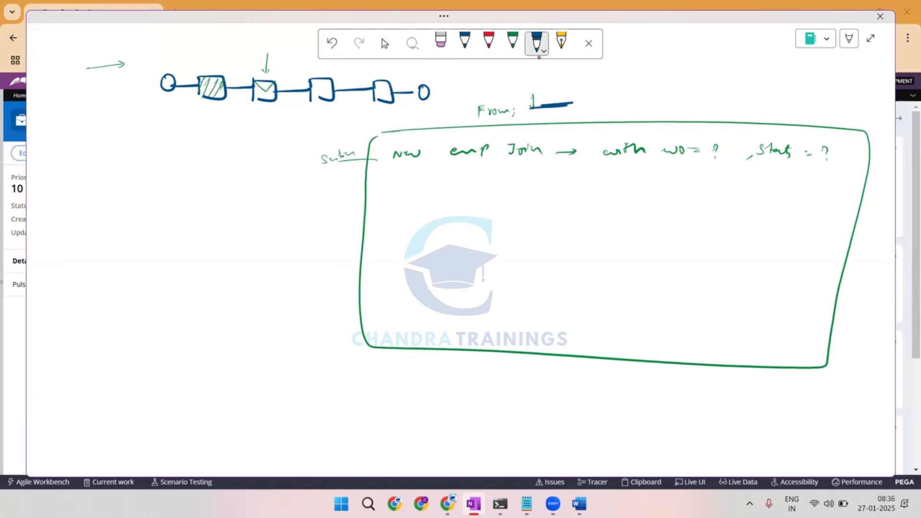
# Draw a blue hatched rectangle as the email body inside the green frame, with a small shape in it.
pyautogui.moveTo(521, 190)
pyautogui.mouseDown()
pyautogui.moveTo(686, 225)
pyautogui.moveTo(502, 322)
pyautogui.moveTo(526, 179)
pyautogui.moveTo(501, 258)
pyautogui.mouseUp()
pyautogui.moveTo(549, 195); pyautogui.dragTo(499, 302)
pyautogui.moveTo(573, 201); pyautogui.dragTo(508, 332)
pyautogui.moveTo(604, 211); pyautogui.dragTo(535, 335)
pyautogui.moveTo(651, 208); pyautogui.dragTo(576, 322)
pyautogui.moveTo(691, 243); pyautogui.dragTo(622, 322)
pyautogui.moveTo(542, 226)
pyautogui.mouseDown()
pyautogui.moveTo(550, 227)
pyautogui.moveTo(549, 249)
pyautogui.mouseUp()
# Add a large blue curly brace beside the green frame and label it with an underlined "Corr".
pyautogui.moveTo(360, 138)
pyautogui.mouseDown()
pyautogui.moveTo(344, 224)
pyautogui.moveTo(356, 356)
pyautogui.mouseUp()
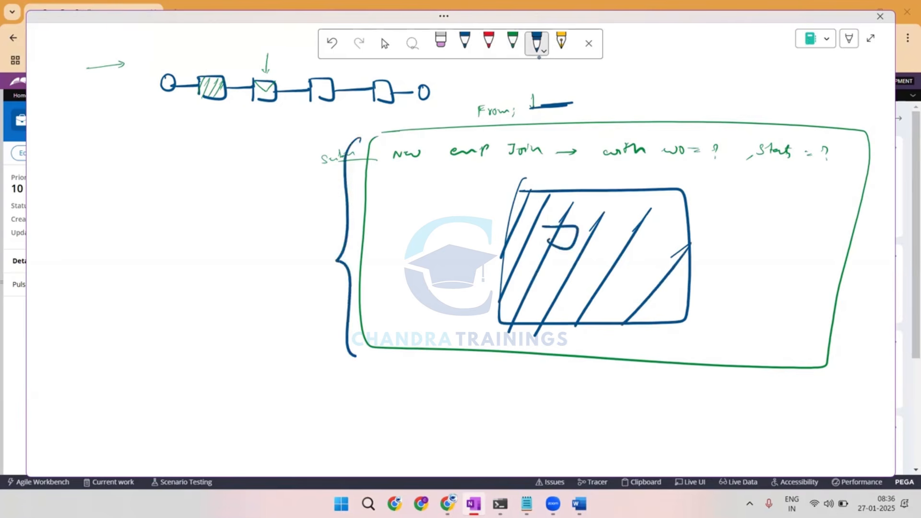
pyautogui.moveTo(295, 259); pyautogui.dragTo(297, 271)
pyautogui.moveTo(302, 264); pyautogui.dragTo(307, 267)
pyautogui.moveTo(311, 262); pyautogui.dragTo(303, 277)
pyautogui.moveTo(309, 271); pyautogui.dragTo(302, 277)
# In red, underline "New emp" and write angle-bracket placeholders after "Join", over the WO question mark and over the Stat question mark.
pyautogui.click(489, 42)
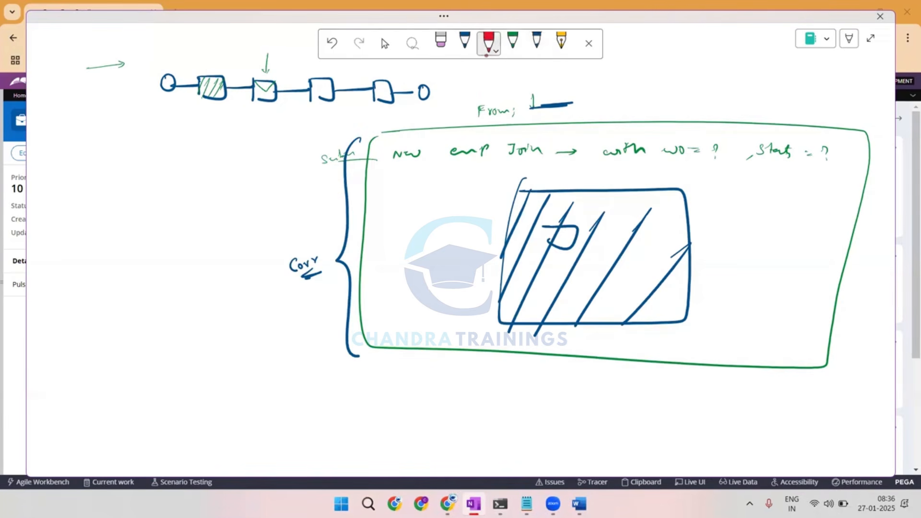
pyautogui.moveTo(405, 168); pyautogui.dragTo(461, 167)
pyautogui.moveTo(562, 140); pyautogui.dragTo(567, 148)
pyautogui.moveTo(594, 141)
pyautogui.mouseDown()
pyautogui.moveTo(603, 146)
pyautogui.moveTo(592, 150)
pyautogui.moveTo(585, 140)
pyautogui.mouseUp()
pyautogui.moveTo(712, 145)
pyautogui.mouseDown()
pyautogui.moveTo(701, 155)
pyautogui.moveTo(718, 155)
pyautogui.mouseUp()
pyautogui.moveTo(735, 148); pyautogui.dragTo(708, 155)
pyautogui.moveTo(712, 150); pyautogui.dragTo(722, 159)
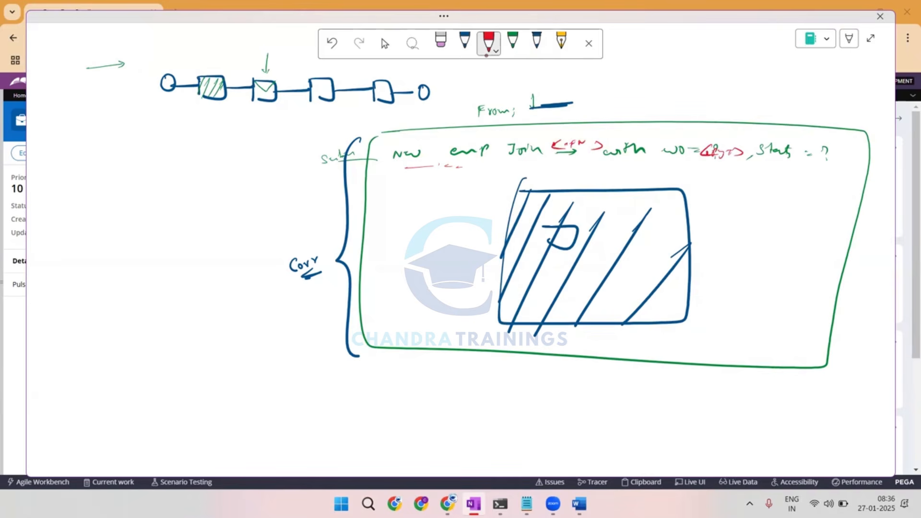
pyautogui.moveTo(822, 146); pyautogui.dragTo(828, 159)
pyautogui.moveTo(853, 150)
pyautogui.mouseDown()
pyautogui.moveTo(856, 159)
pyautogui.moveTo(835, 149)
pyautogui.mouseUp()
pyautogui.moveTo(834, 152); pyautogui.dragTo(843, 150)
# Outline the small shape in the email body in red with a dash beside it, and circle the whole email template.
pyautogui.moveTo(569, 233); pyautogui.dragTo(550, 242)
pyautogui.moveTo(549, 227)
pyautogui.mouseDown()
pyautogui.moveTo(548, 241)
pyautogui.moveTo(563, 239)
pyautogui.mouseUp()
pyautogui.moveTo(588, 236); pyautogui.dragTo(607, 233)
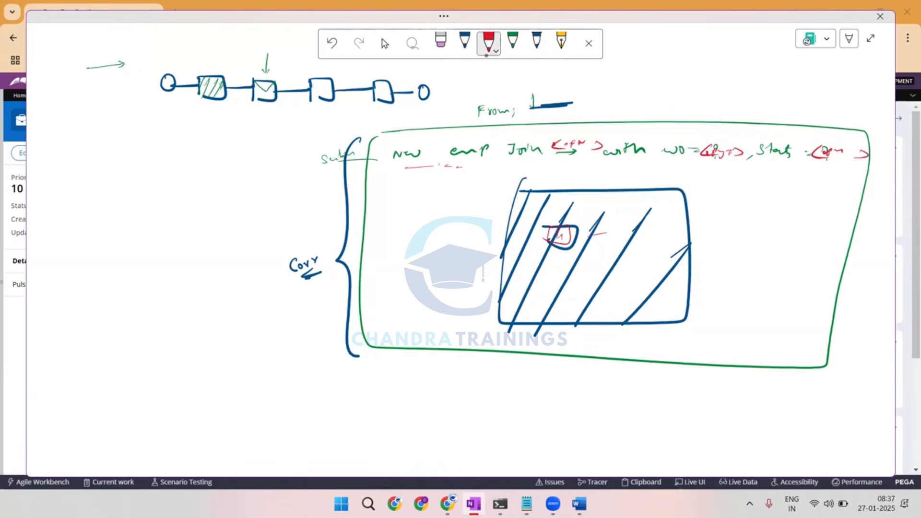
pyautogui.moveTo(530, 89)
pyautogui.mouseDown()
pyautogui.moveTo(382, 143)
pyautogui.moveTo(765, 336)
pyautogui.moveTo(523, 96)
pyautogui.mouseUp()
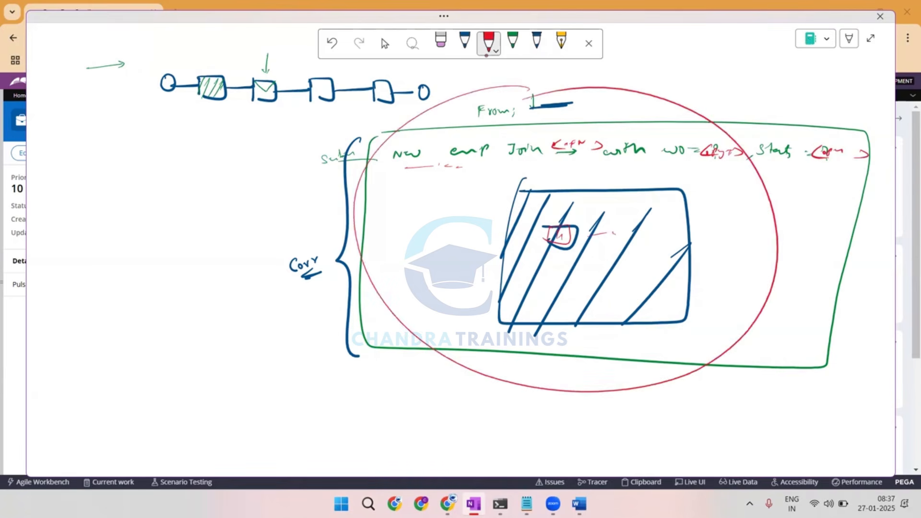
# Draw a red arrow from "Corr", a lined red box with an arrow under the template, and a curve linking that box to "Corr".
pyautogui.moveTo(286, 278)
pyautogui.mouseDown()
pyautogui.moveTo(266, 319)
pyautogui.moveTo(273, 312)
pyautogui.mouseUp()
pyautogui.moveTo(773, 391)
pyautogui.mouseDown()
pyautogui.moveTo(828, 388)
pyautogui.moveTo(772, 413)
pyautogui.mouseUp()
pyautogui.moveTo(802, 370)
pyautogui.mouseDown()
pyautogui.moveTo(802, 389)
pyautogui.moveTo(835, 376)
pyautogui.mouseUp()
pyautogui.moveTo(823, 380); pyautogui.dragTo(842, 382)
pyautogui.moveTo(783, 398)
pyautogui.mouseDown()
pyautogui.moveTo(836, 404)
pyautogui.moveTo(834, 416)
pyautogui.mouseUp()
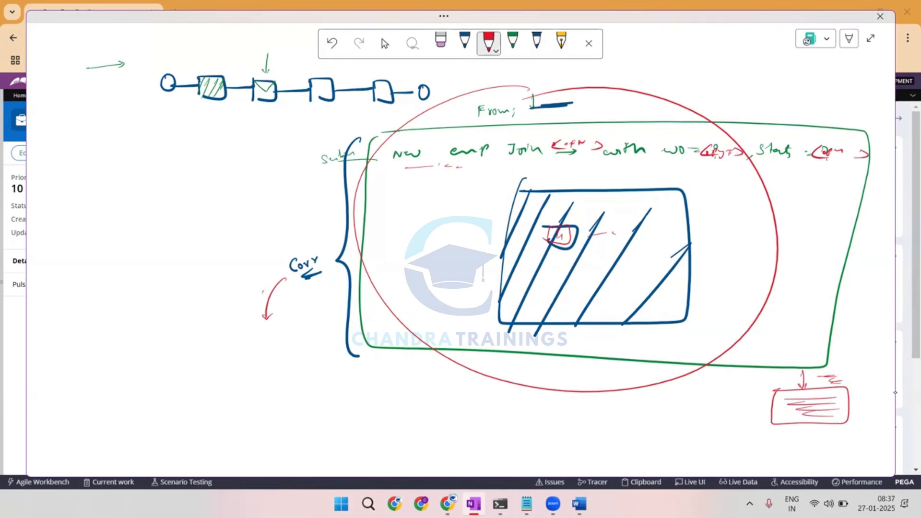
pyautogui.moveTo(786, 396)
pyautogui.mouseDown()
pyautogui.moveTo(785, 412)
pyautogui.moveTo(737, 417)
pyautogui.moveTo(277, 247)
pyautogui.moveTo(293, 255)
pyautogui.mouseUp()
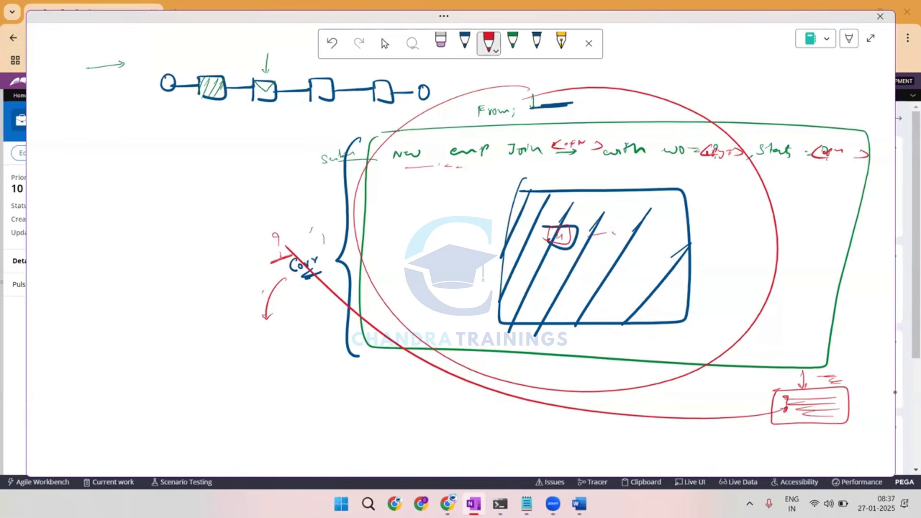
# Circle the flow's first box in red with a line leading from it, and draw two envelopes with strokes and a circled "10".
pyautogui.moveTo(213, 62)
pyautogui.mouseDown()
pyautogui.moveTo(213, 115)
pyautogui.moveTo(196, 118)
pyautogui.moveTo(183, 147)
pyautogui.mouseUp()
pyautogui.moveTo(69, 162)
pyautogui.mouseDown()
pyautogui.moveTo(105, 181)
pyautogui.moveTo(68, 164)
pyautogui.moveTo(93, 158)
pyautogui.mouseUp()
pyautogui.moveTo(184, 107); pyautogui.dragTo(218, 100)
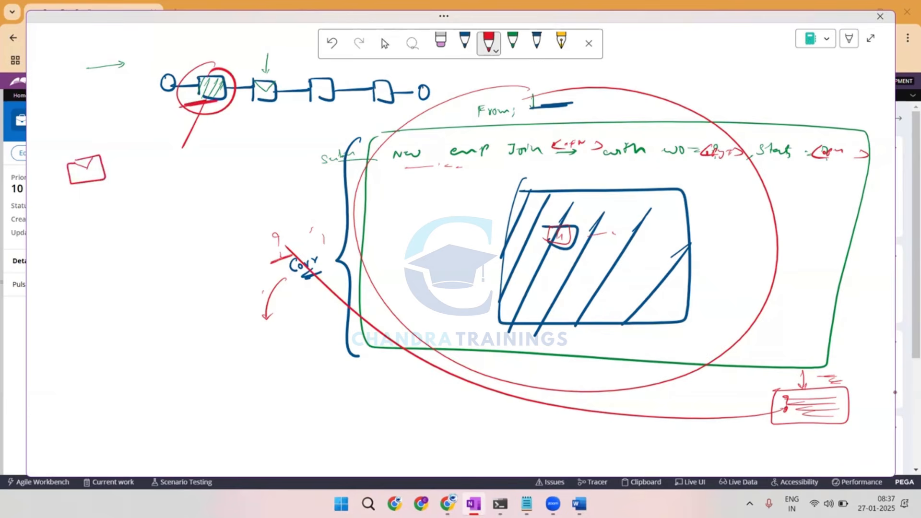
pyautogui.moveTo(82, 214)
pyautogui.mouseDown()
pyautogui.moveTo(98, 238)
pyautogui.moveTo(105, 221)
pyautogui.moveTo(145, 200)
pyautogui.mouseUp()
pyautogui.moveTo(132, 212); pyautogui.dragTo(165, 205)
pyautogui.moveTo(173, 196)
pyautogui.mouseDown()
pyautogui.moveTo(166, 211)
pyautogui.moveTo(184, 188)
pyautogui.mouseUp()
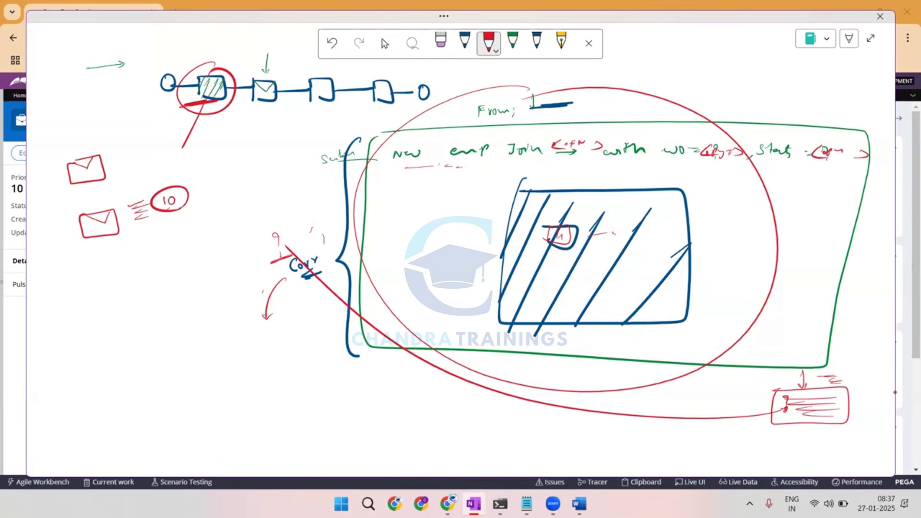
# Switch to Pega Dev Studio and open the Send email shape's settings in the PreQualification Data flow.
pyautogui.click(904, 392)
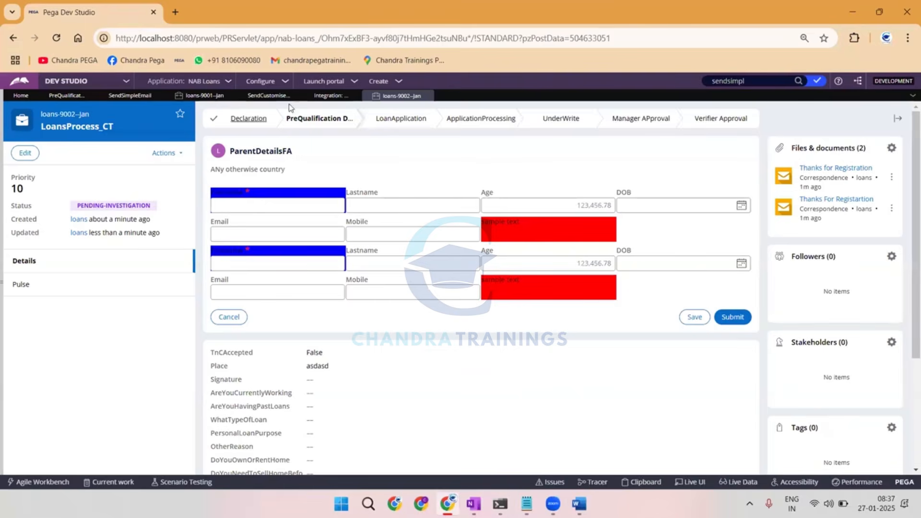
pyautogui.click(330, 95)
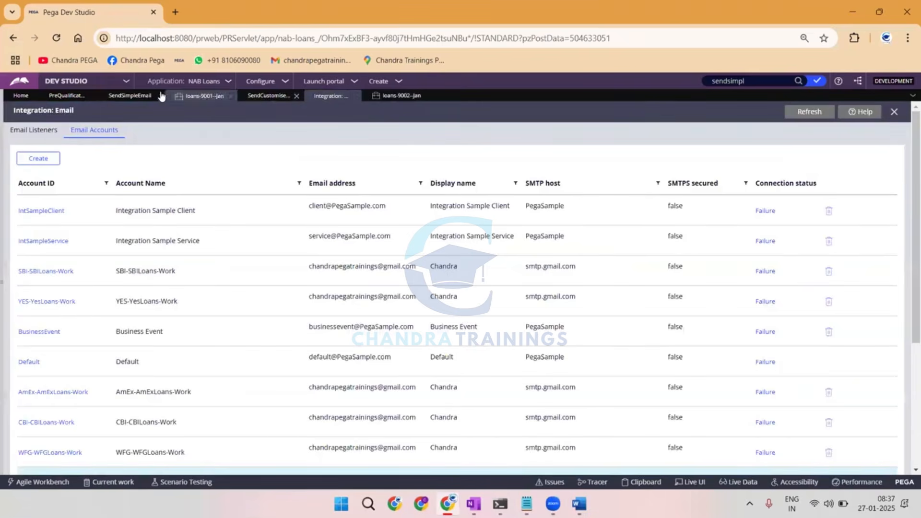
pyautogui.click(128, 95)
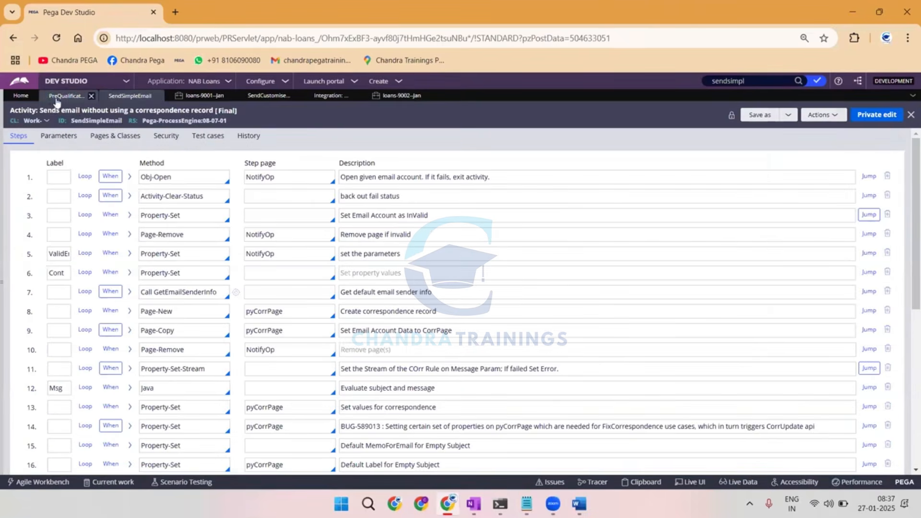
pyautogui.click(47, 95)
pyautogui.click(222, 307)
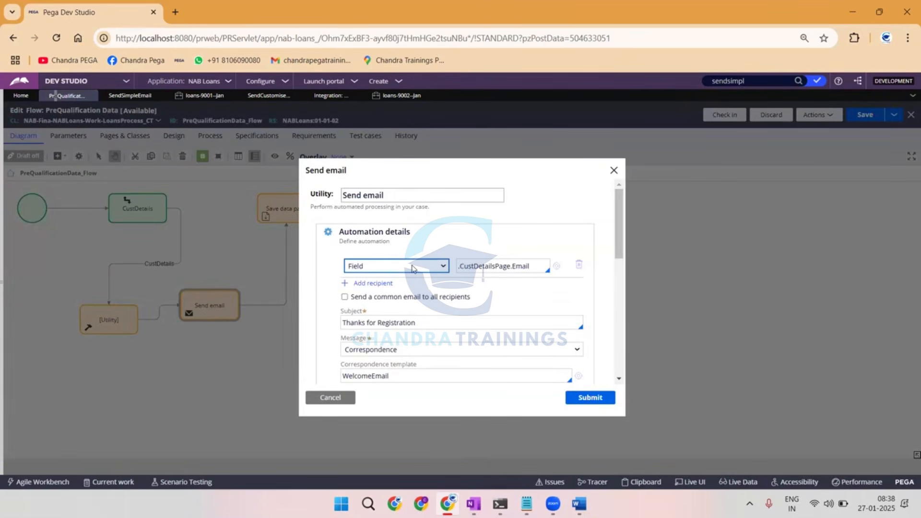
# Add two extra recipient rows under the .CustDetailsPage.Email recipient and discard the changes.
pyautogui.tripleClick(482, 272)
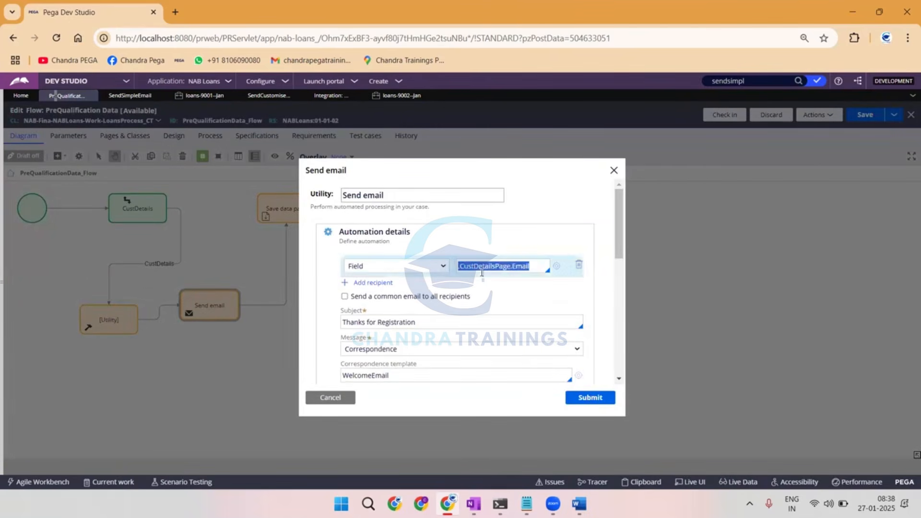
pyautogui.click(369, 284)
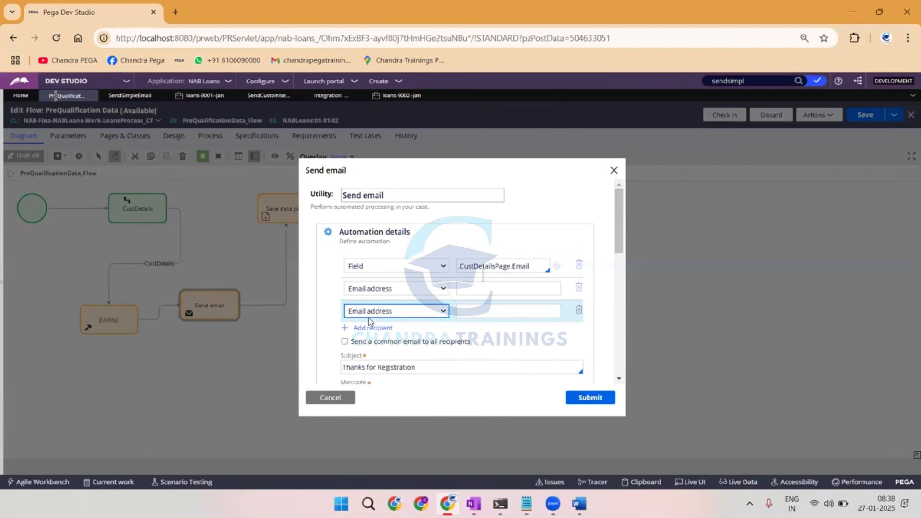
pyautogui.click(330, 398)
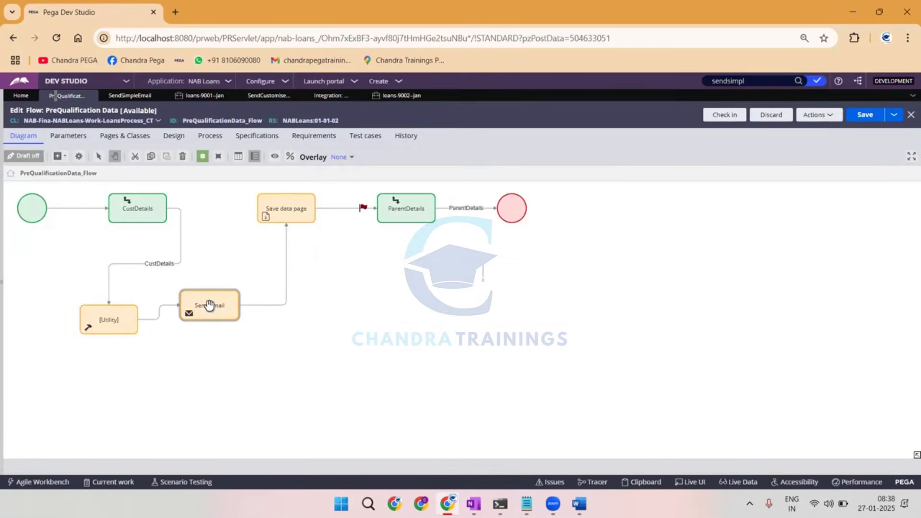
# Return to the OneNote drawing and write "S.S.E" and, below it, "S.E.N" with an arrow in red on a blank area.
pyautogui.hotkey('alt', 'Tab')
pyautogui.hotkey('ctrl', 'a')
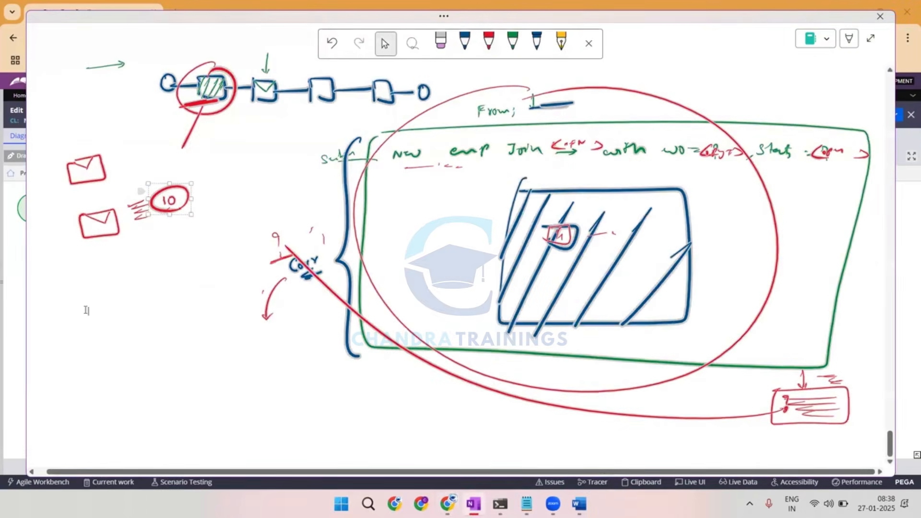
pyautogui.scroll(-7, 85, 310)
pyautogui.moveTo(132, 79)
pyautogui.mouseDown()
pyautogui.moveTo(131, 89)
pyautogui.moveTo(168, 77)
pyautogui.mouseUp()
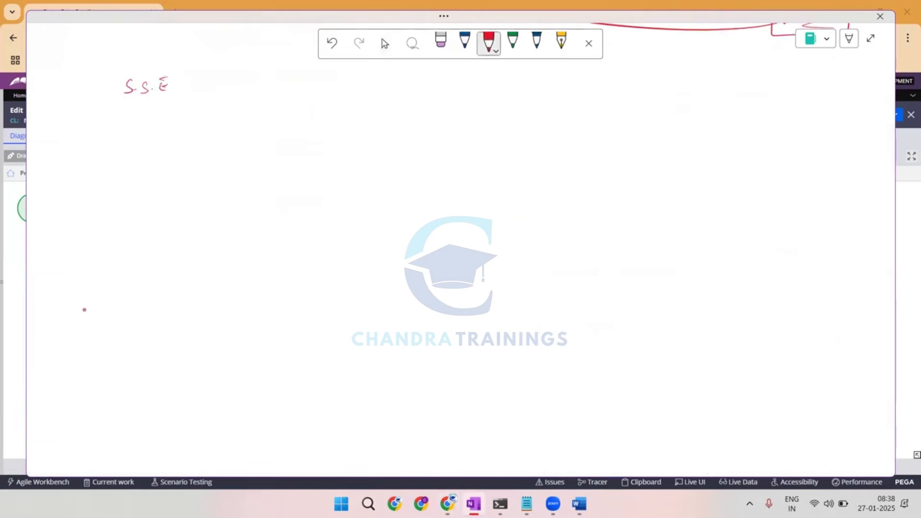
pyautogui.moveTo(134, 133)
pyautogui.mouseDown()
pyautogui.moveTo(126, 144)
pyautogui.moveTo(176, 131)
pyautogui.moveTo(233, 136)
pyautogui.mouseUp()
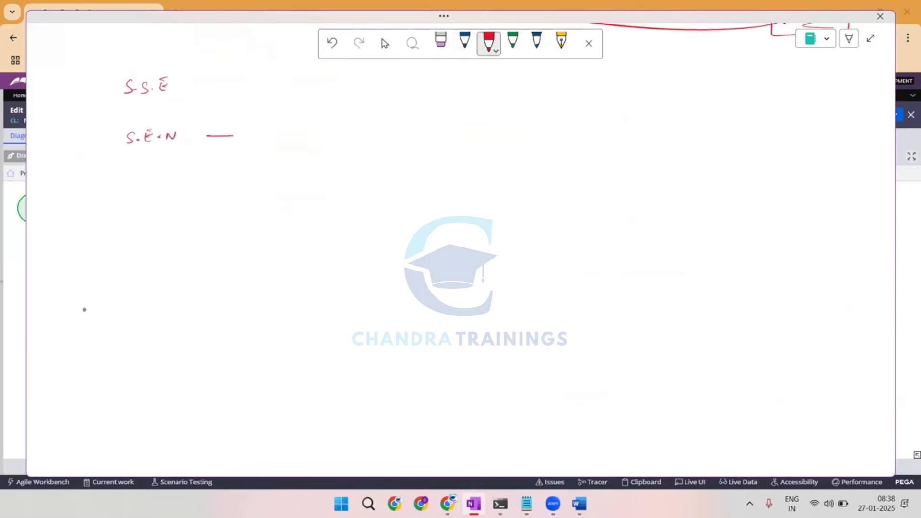
# In blue, draw a dashed circle around "S.E.N", retrace its arrow, and add emphasis strokes beside it.
pyautogui.click(538, 42)
pyautogui.moveTo(114, 129)
pyautogui.mouseDown()
pyautogui.moveTo(154, 158)
pyautogui.moveTo(185, 147)
pyautogui.moveTo(168, 117)
pyautogui.moveTo(146, 115)
pyautogui.mouseUp()
pyautogui.moveTo(206, 137); pyautogui.dragTo(250, 134)
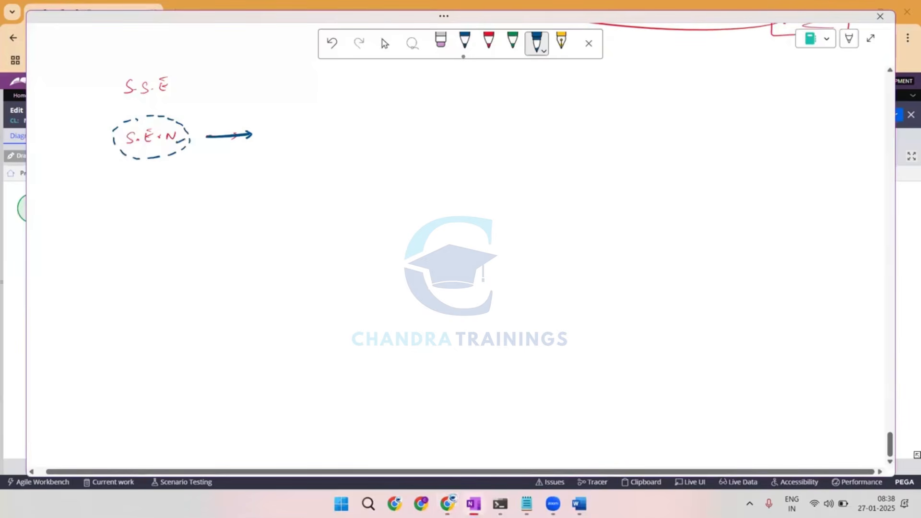
pyautogui.moveTo(202, 130); pyautogui.dragTo(172, 145)
pyautogui.moveTo(200, 138); pyautogui.dragTo(177, 147)
# Write a circled "Smart" with an x above "S.S.E", connect it to "S.S.E", and put a dashed circle around "S.S.E".
pyautogui.moveTo(92, 32); pyautogui.dragTo(86, 43)
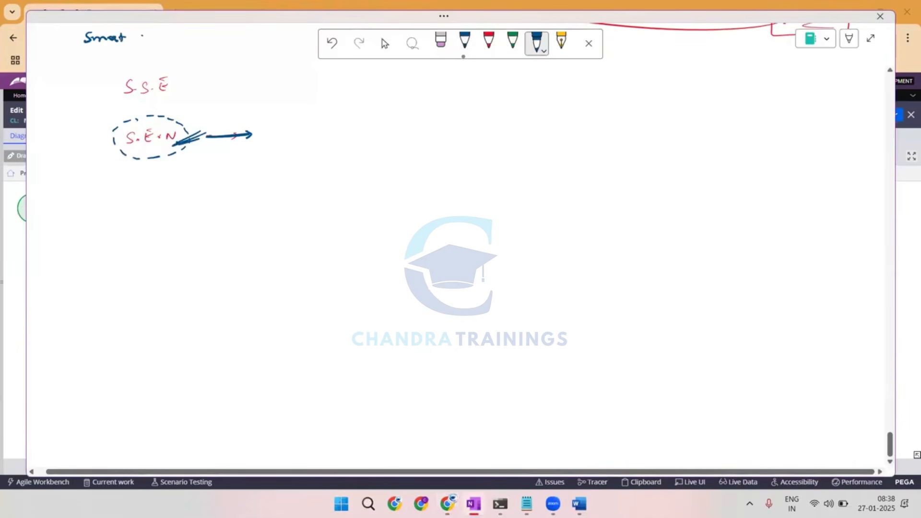
pyautogui.moveTo(142, 35); pyautogui.dragTo(146, 41)
pyautogui.moveTo(148, 34)
pyautogui.mouseDown()
pyautogui.moveTo(69, 49)
pyautogui.moveTo(125, 25)
pyautogui.moveTo(107, 27)
pyautogui.mouseUp()
pyautogui.moveTo(108, 59)
pyautogui.mouseDown()
pyautogui.moveTo(120, 90)
pyautogui.moveTo(124, 72)
pyautogui.mouseUp()
pyautogui.moveTo(120, 76); pyautogui.dragTo(119, 90)
pyautogui.moveTo(121, 94); pyautogui.dragTo(139, 104)
pyautogui.moveTo(145, 104); pyautogui.dragTo(156, 104)
pyautogui.moveTo(160, 102); pyautogui.dragTo(169, 100)
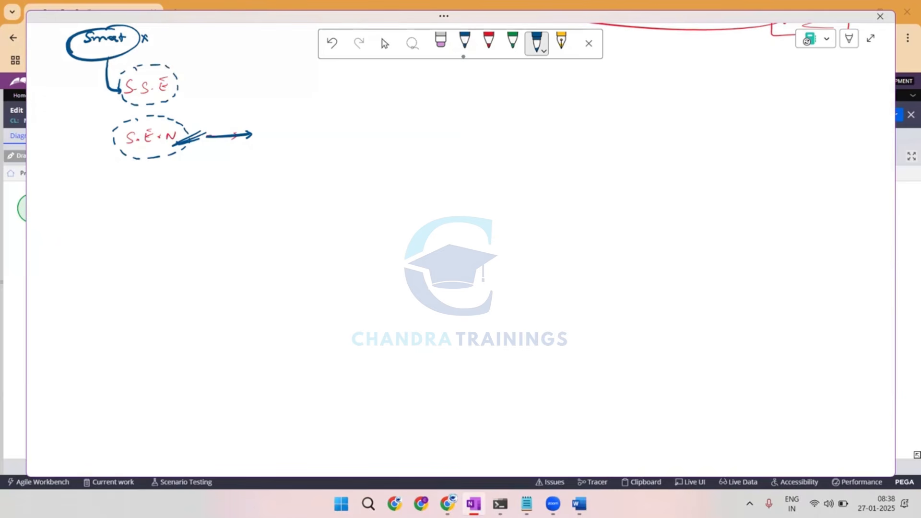
# Draw an arrow pointing to "S.E.N" and double-underline it in blue.
pyautogui.moveTo(56, 158); pyautogui.dragTo(94, 148)
pyautogui.moveTo(87, 144); pyautogui.dragTo(182, 158)
pyautogui.moveTo(132, 171); pyautogui.dragTo(187, 163)
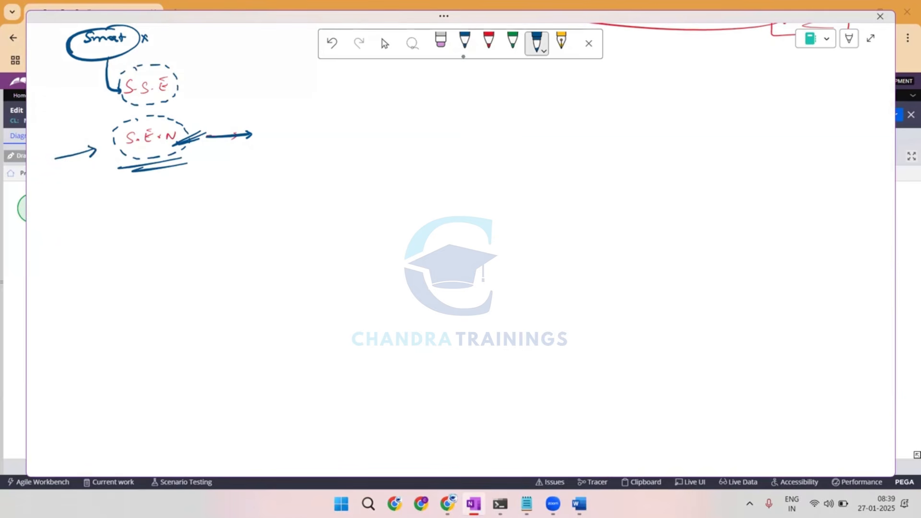
# Switch to Pega Dev Studio and search the current application's rules and data for "sendemailnoti".
pyautogui.click(474, 503)
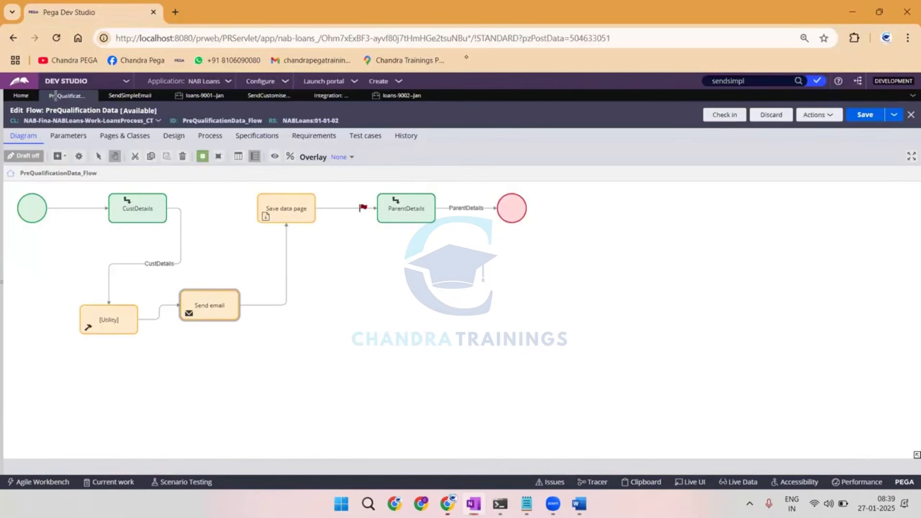
pyautogui.click(772, 79)
pyautogui.press('BackSpace')
pyautogui.press('BackSpace')
pyautogui.press('BackSpace')
pyautogui.press('BackSpace')
pyautogui.press('BackSpace')
pyautogui.press('BackSpace')
pyautogui.press('BackSpace')
pyautogui.press('BackSpace')
pyautogui.press('BackSpace')
pyautogui.write('send')
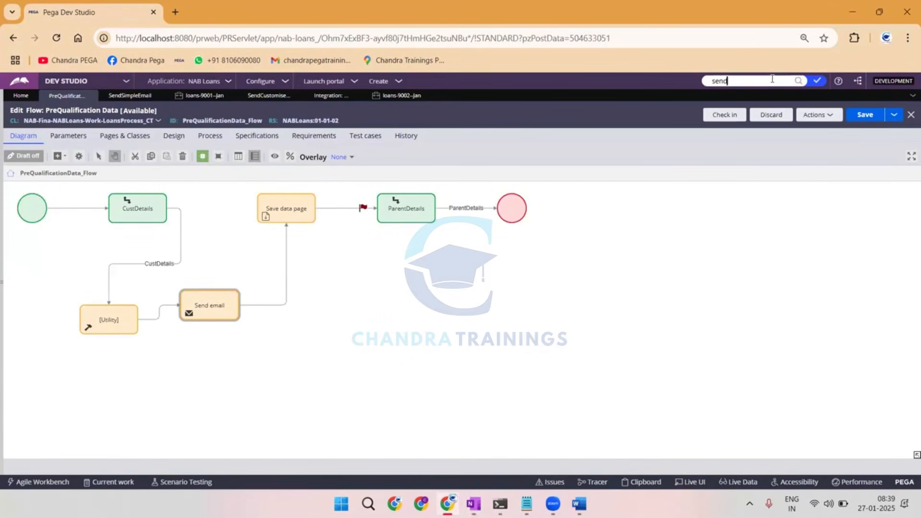
pyautogui.write('emilnoti')
pyautogui.press('Return')
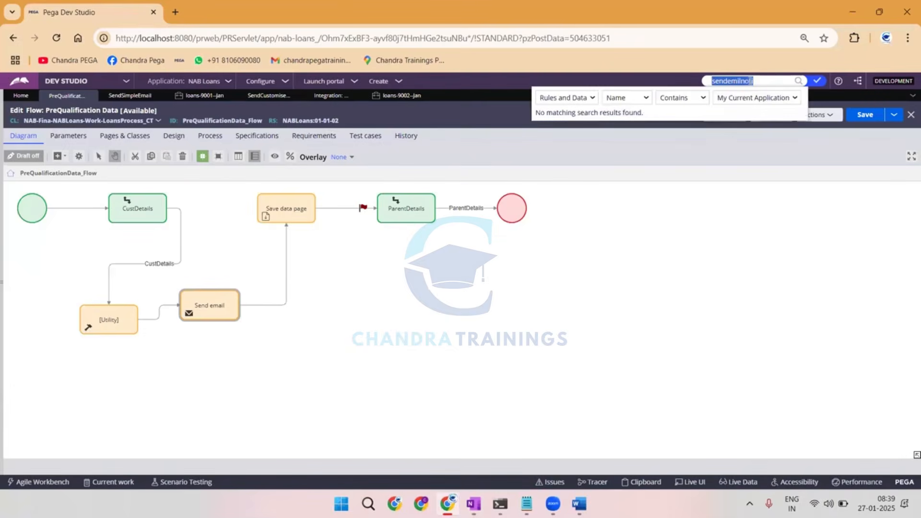
pyautogui.click(738, 81)
pyautogui.write('a')
pyautogui.press('Return')
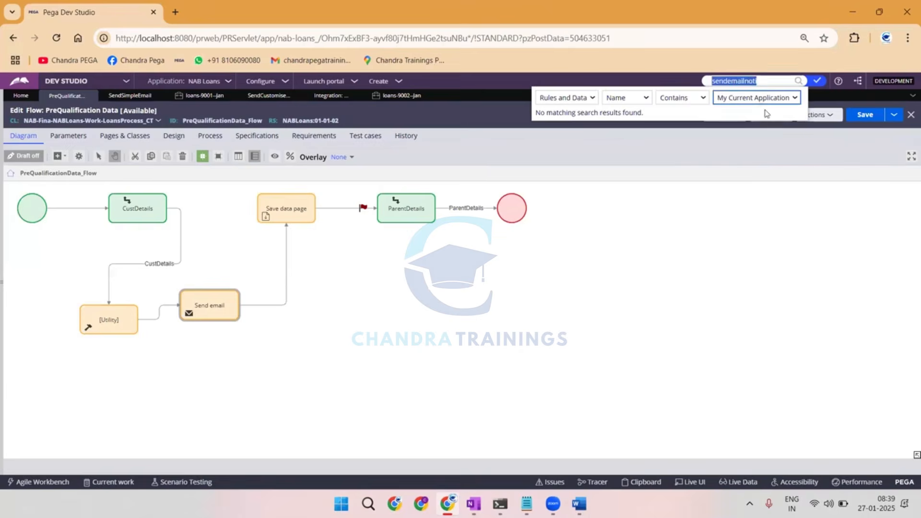
# Look through the list of recently opened items for the SendEmailNotification activity.
pyautogui.moveTo(6, 263)
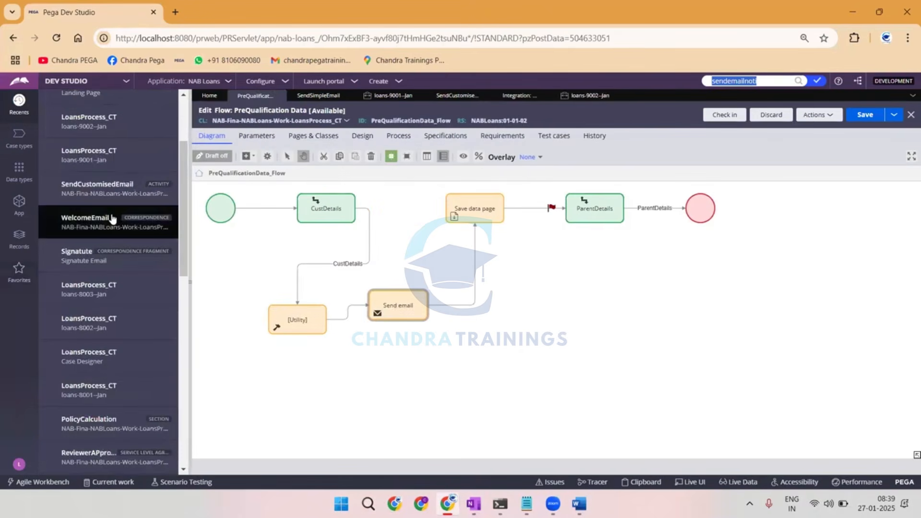
pyautogui.scroll(-3, 103, 283)
pyautogui.scroll(3, 106, 225)
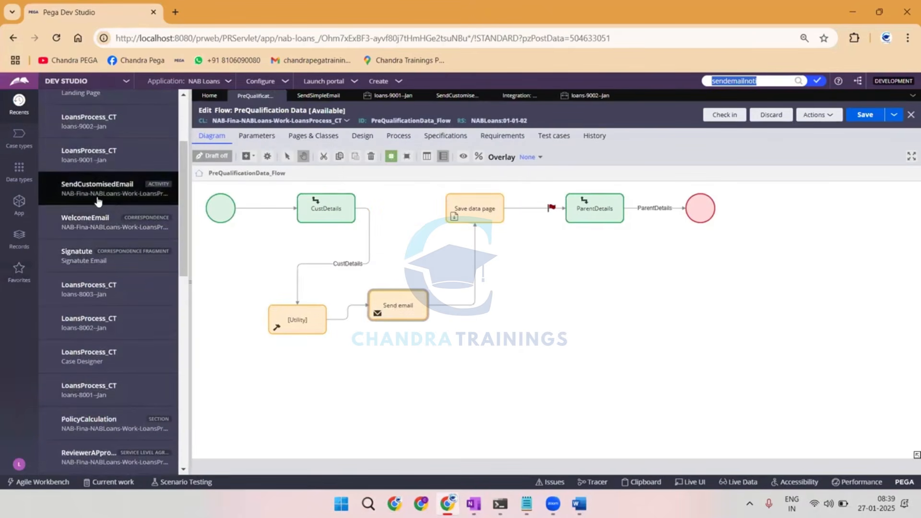
pyautogui.scroll(-3, 107, 248)
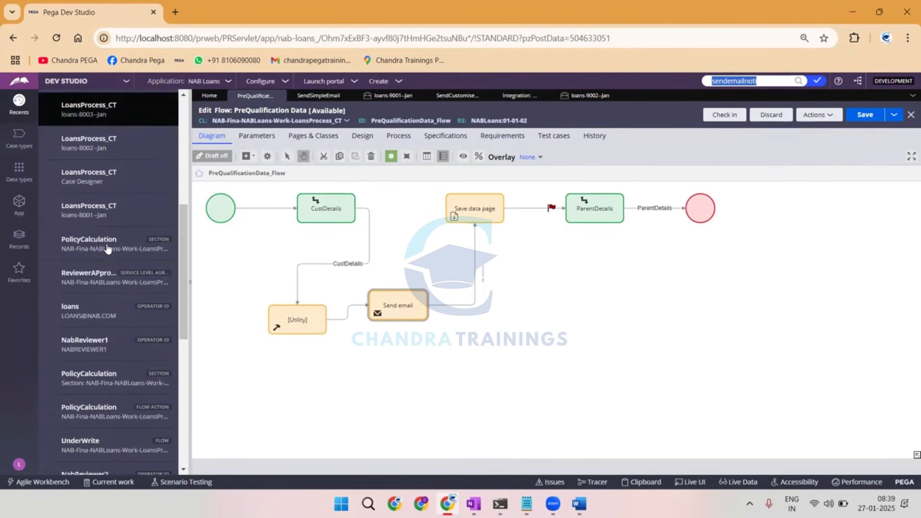
pyautogui.scroll(-3, 107, 249)
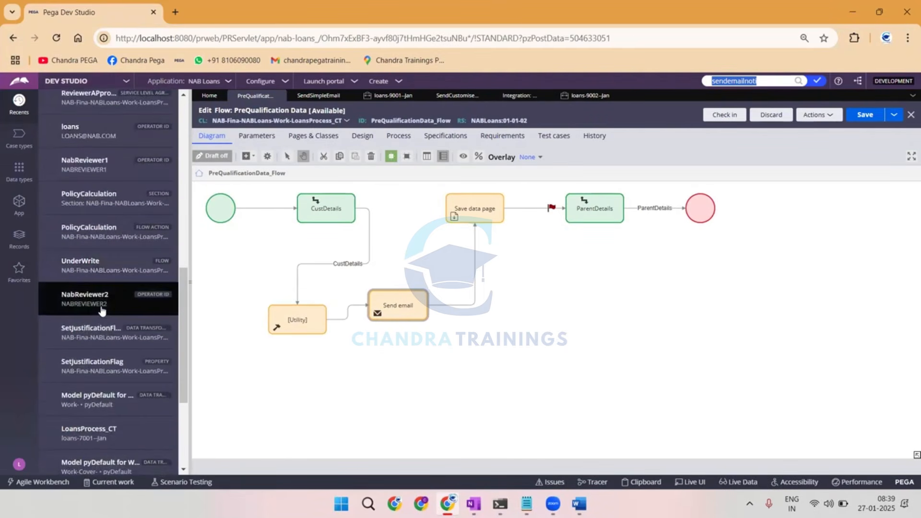
pyautogui.scroll(-3, 103, 311)
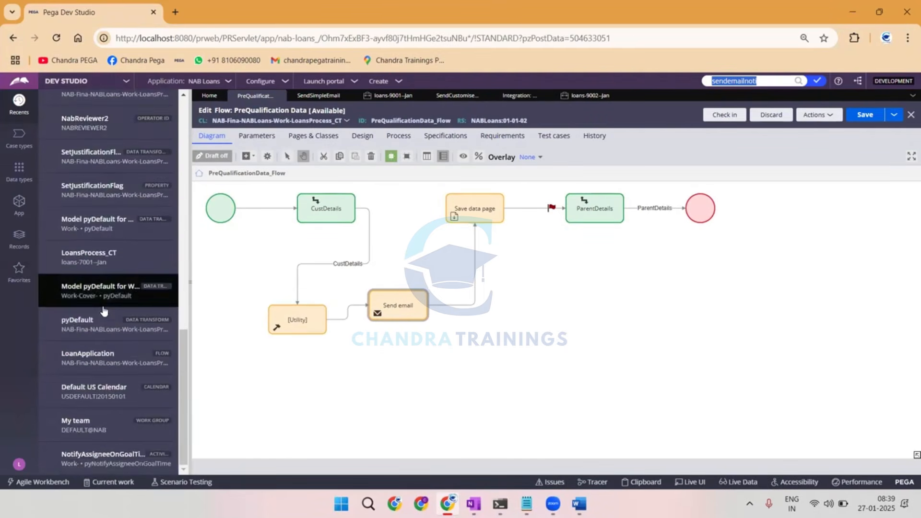
pyautogui.scroll(10, 104, 310)
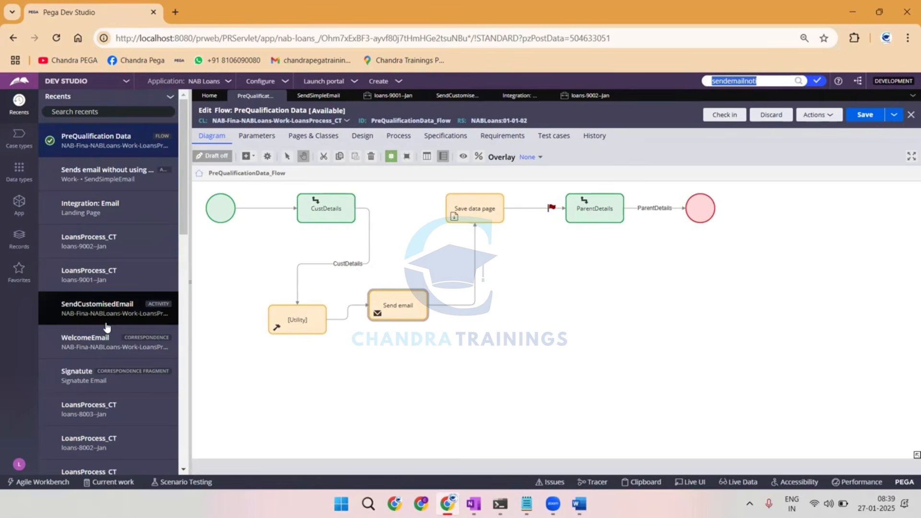
pyautogui.scroll(-4, 106, 317)
pyautogui.scroll(-4, 107, 328)
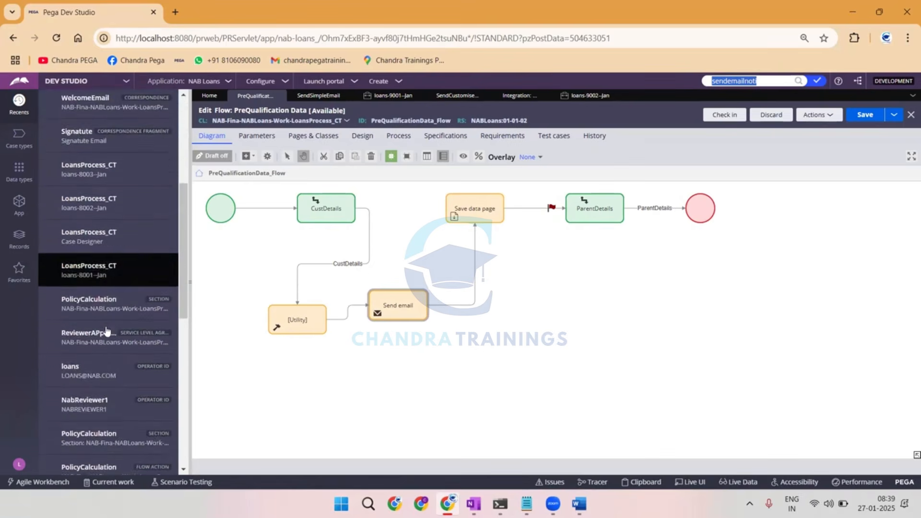
pyautogui.scroll(-3, 107, 330)
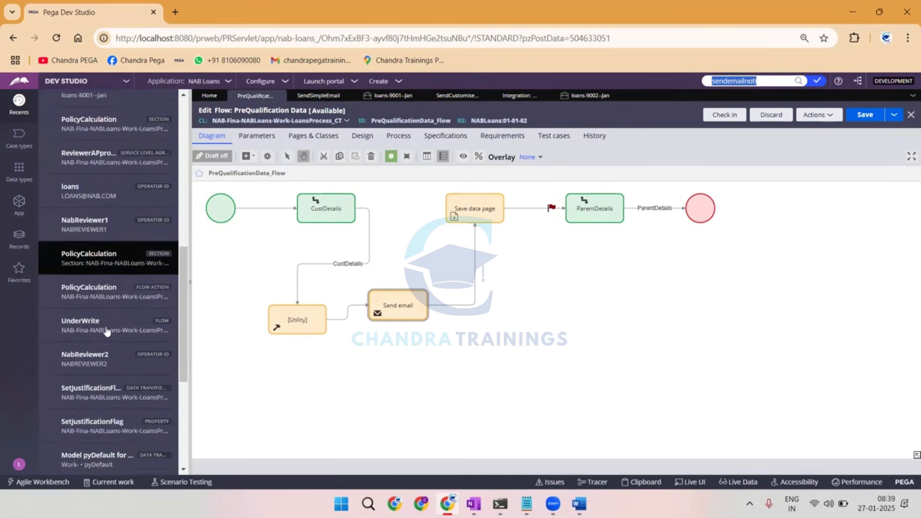
# List the Activity records in the Technical category and filter them by the activity name "sendemailni".
pyautogui.click(19, 238)
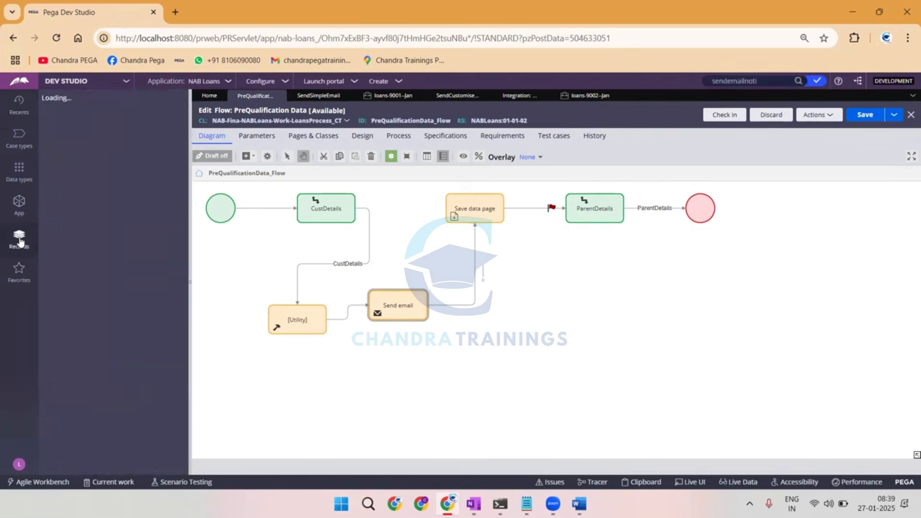
pyautogui.click(52, 277)
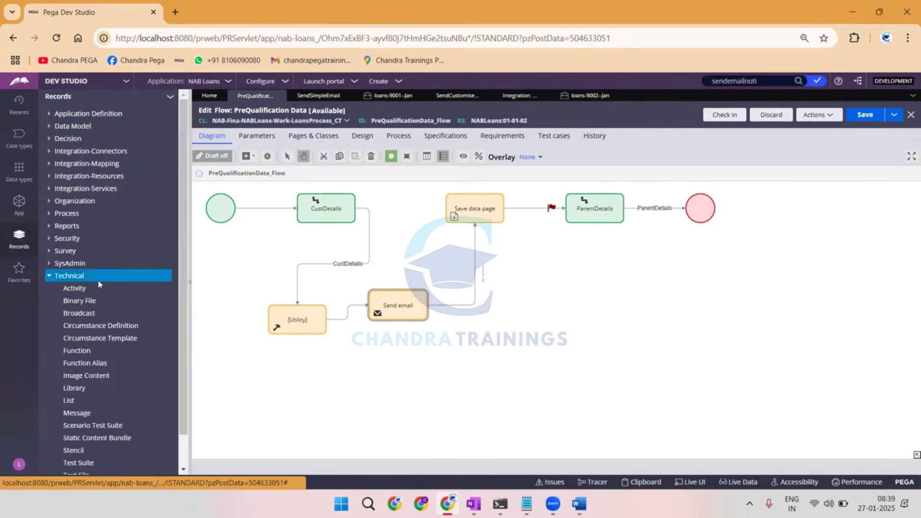
pyautogui.click(67, 290)
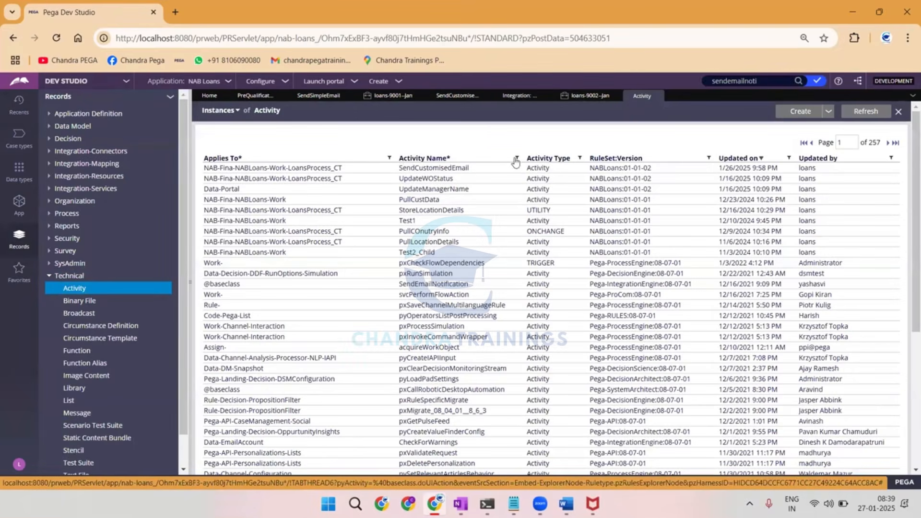
pyautogui.click(517, 158)
pyautogui.click(451, 200)
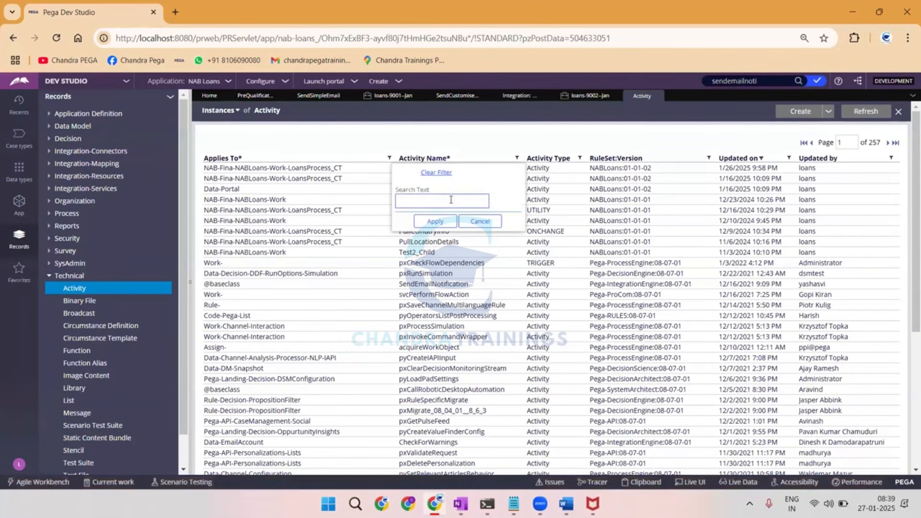
pyautogui.write('sendemailni')
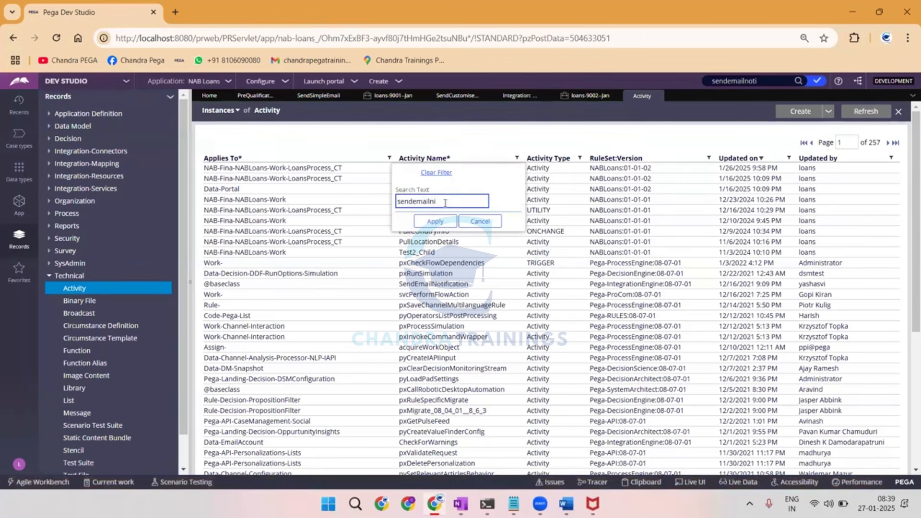
pyautogui.click(429, 221)
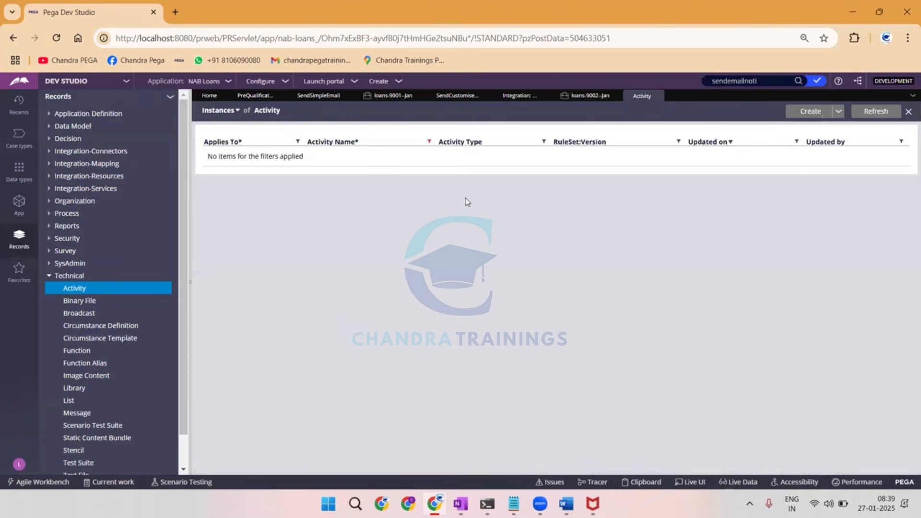
# Search the application's rules for "sendemailnotification" and close the Activity instances list.
pyautogui.click(769, 81)
pyautogui.write('fica')
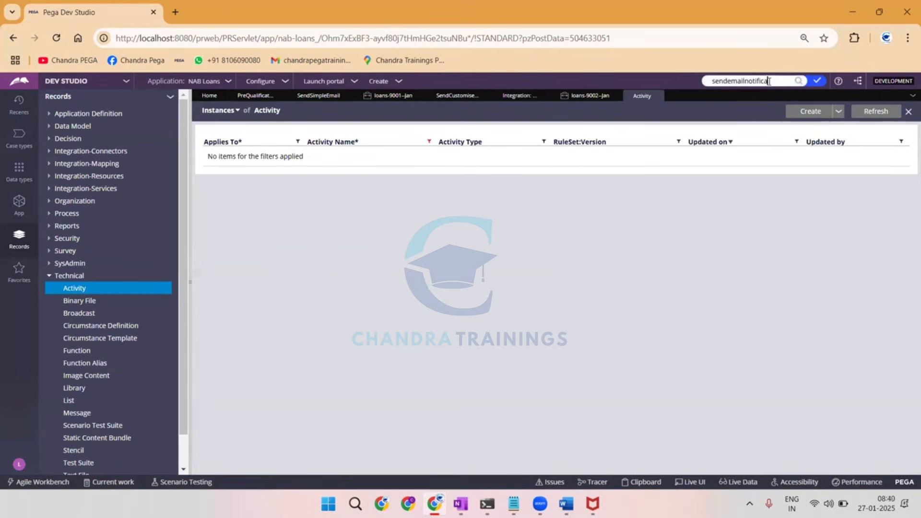
pyautogui.write('tion')
pyautogui.press('Return')
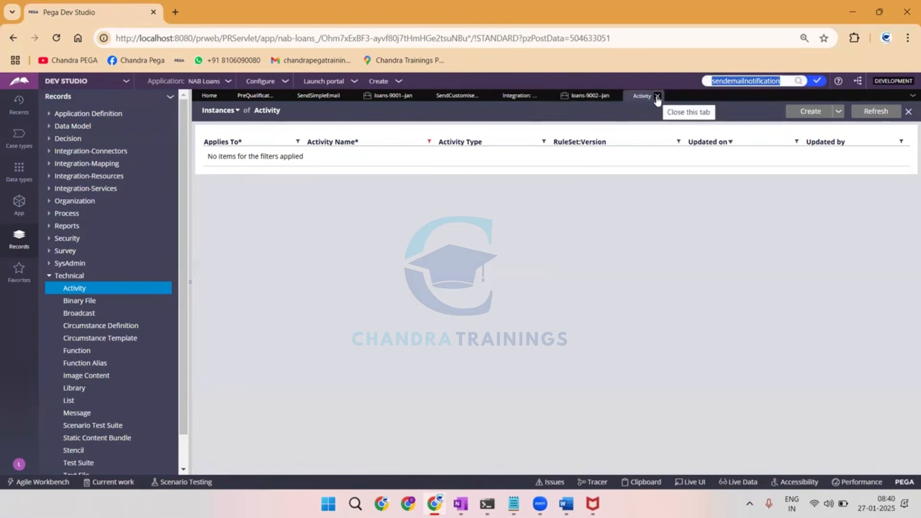
pyautogui.click(657, 97)
# Bring up the SendCustomisedEmail activity, collapse its SendSimpleEmail step and add a third step below it.
pyautogui.click(520, 98)
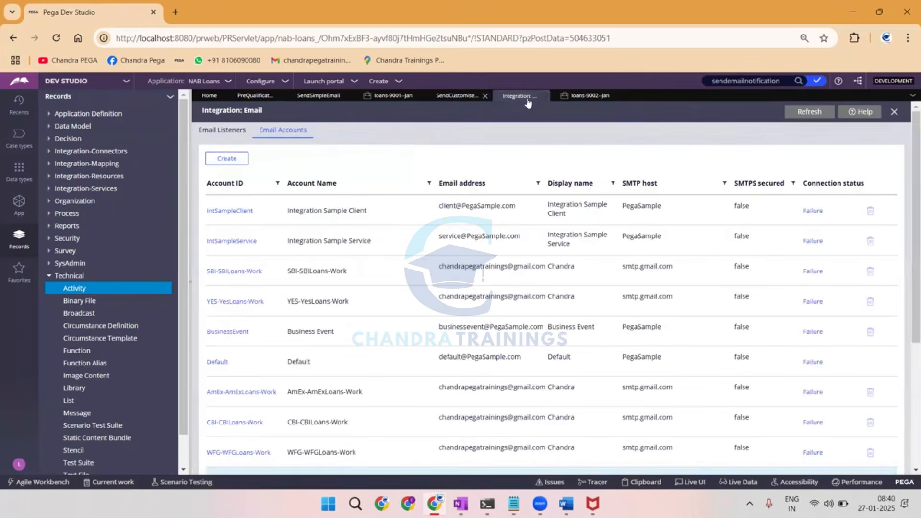
pyautogui.click(456, 96)
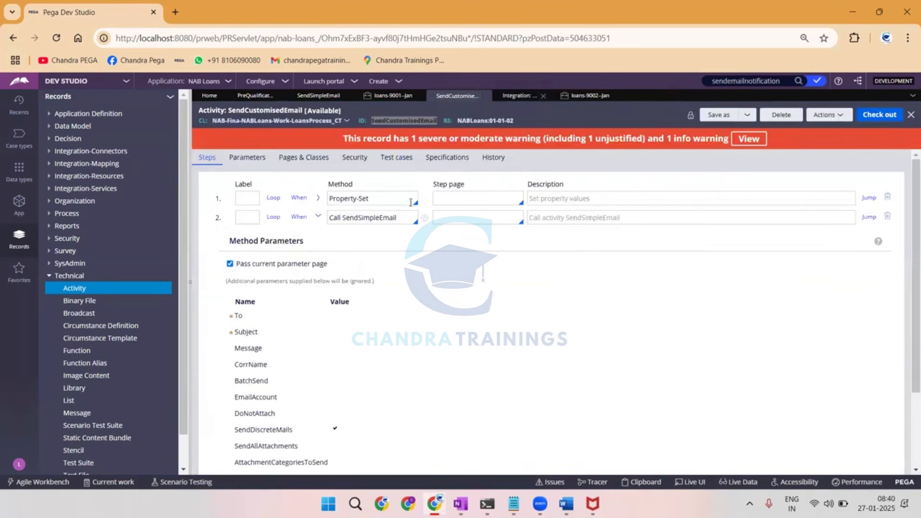
pyautogui.click(370, 218)
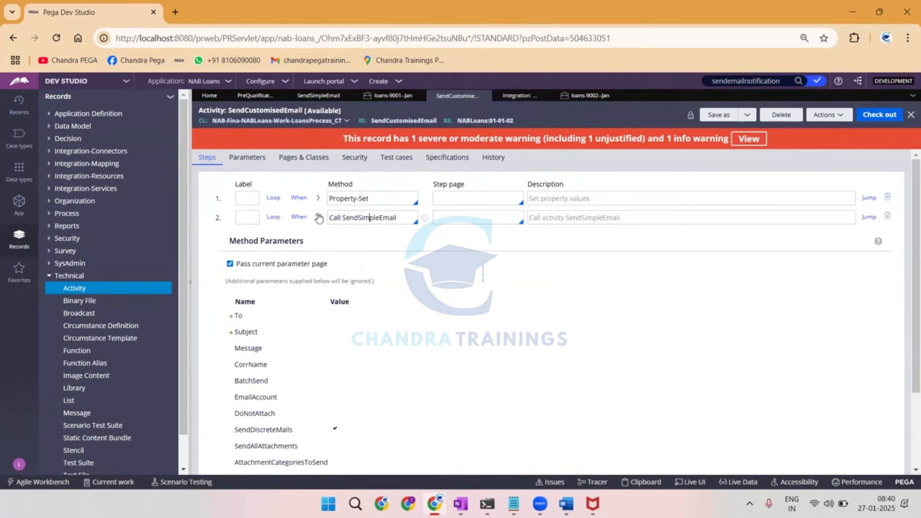
pyautogui.click(318, 217)
pyautogui.click(224, 236)
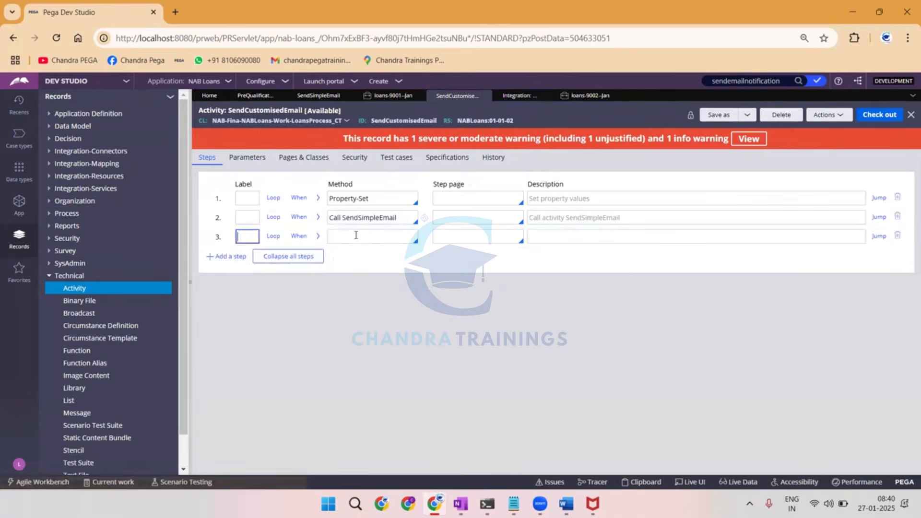
# Set the third step's method to Call SendEmailNotification, choosing the activity from the full list of suggestions.
pyautogui.click(355, 235)
pyautogui.write('Call SendSimpleEmail')
pyautogui.moveTo(387, 235); pyautogui.dragTo(361, 236)
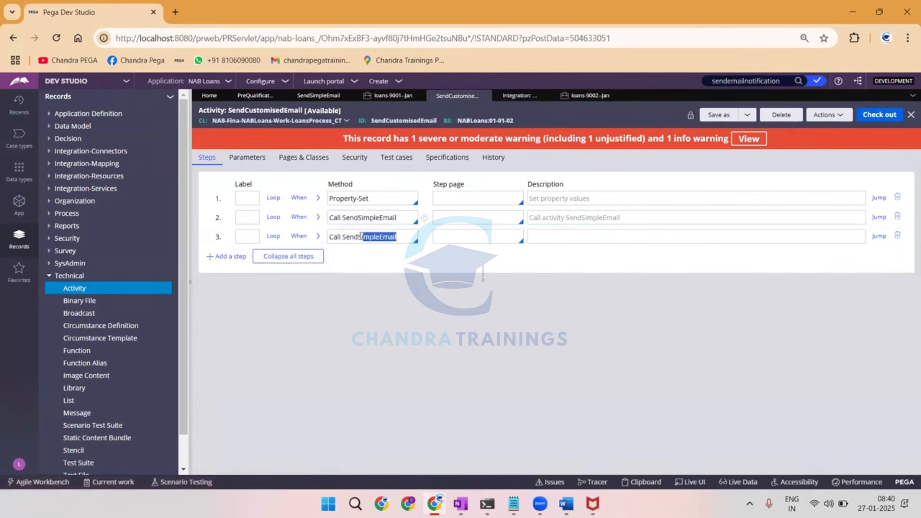
pyautogui.press('BackSpace')
pyautogui.press('BackSpace')
pyautogui.write('Emailno')
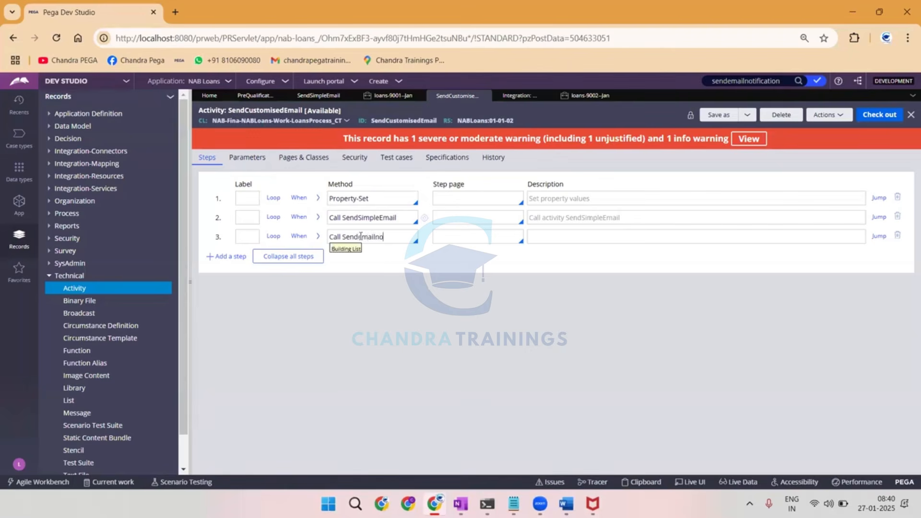
pyautogui.press('Down')
pyautogui.press('Down')
pyautogui.press('Down')
pyautogui.press('Down')
pyautogui.press('Down')
pyautogui.press('Down')
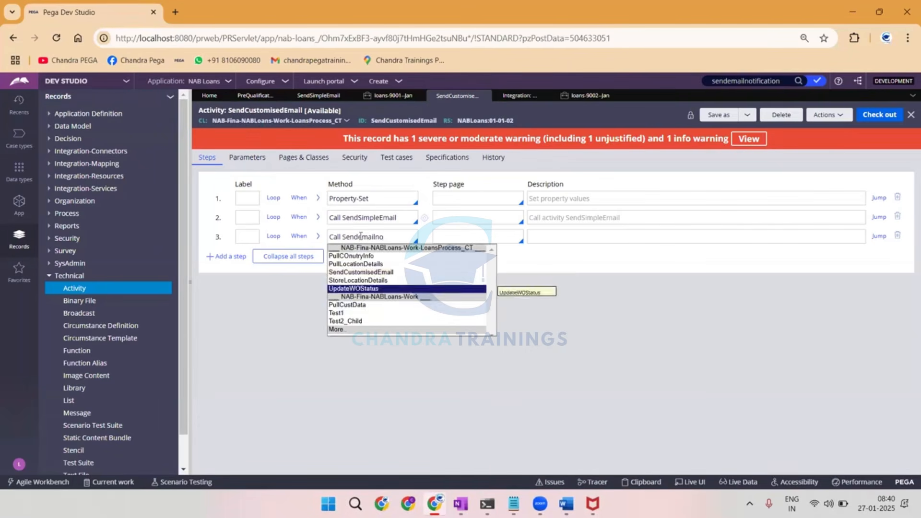
pyautogui.press('Return')
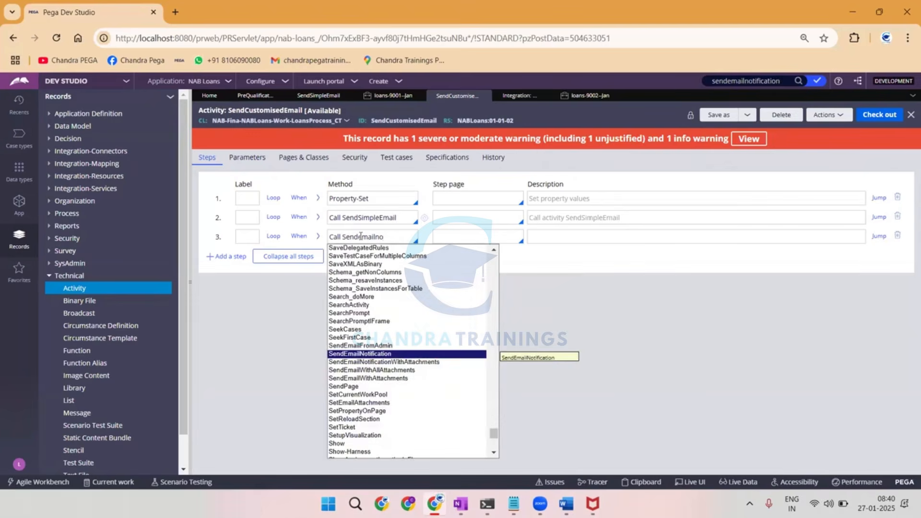
pyautogui.press('Return')
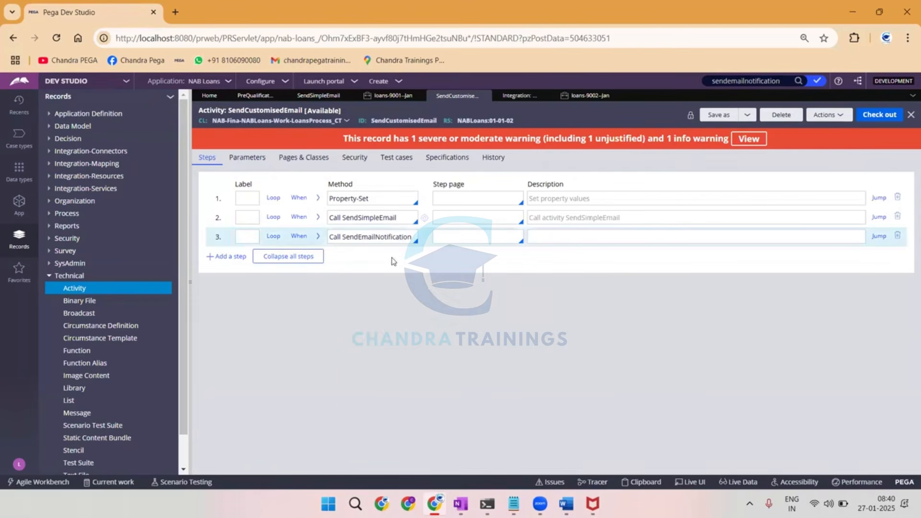
# Open the SendEmailNotification activity called in the third step and view its parameter definitions, including To.
pyautogui.click(425, 237)
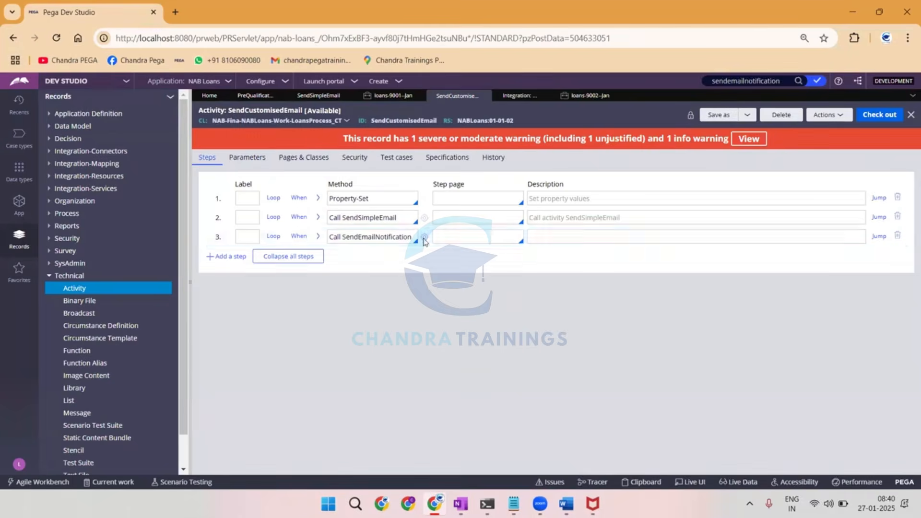
pyautogui.click(187, 117)
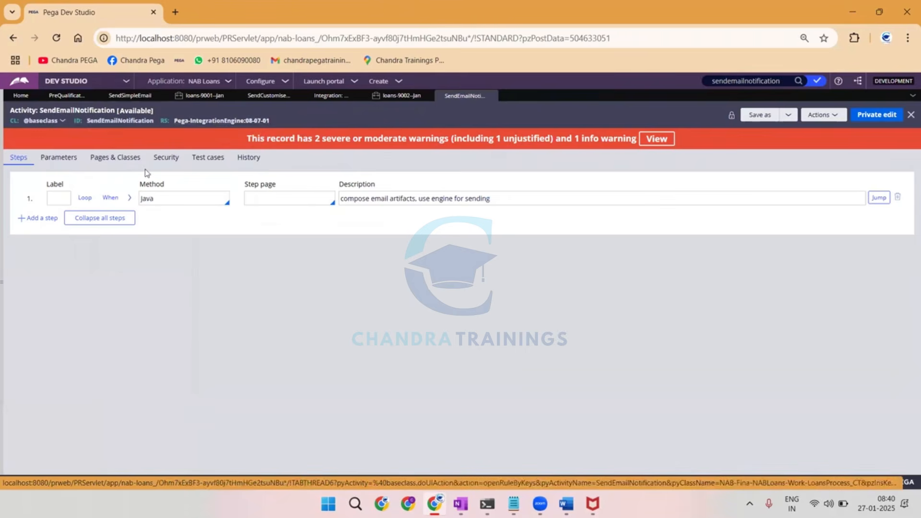
pyautogui.click(817, 116)
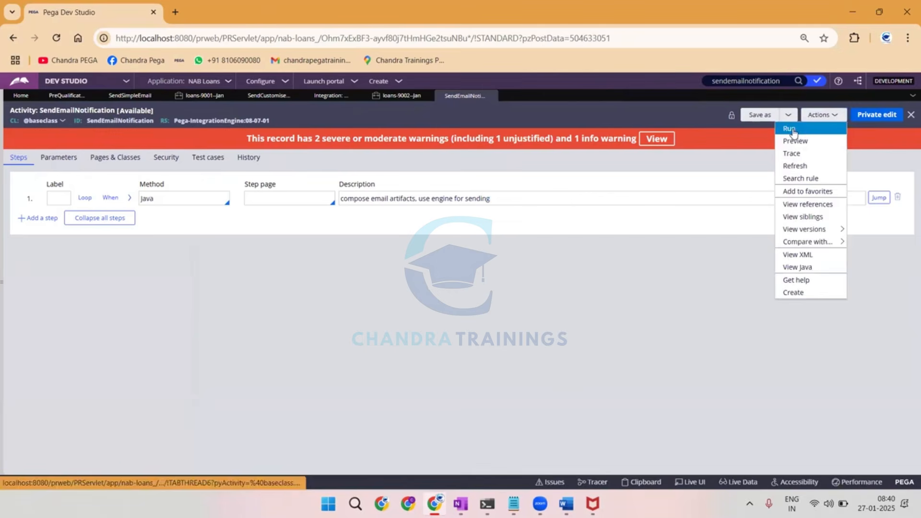
pyautogui.click(66, 163)
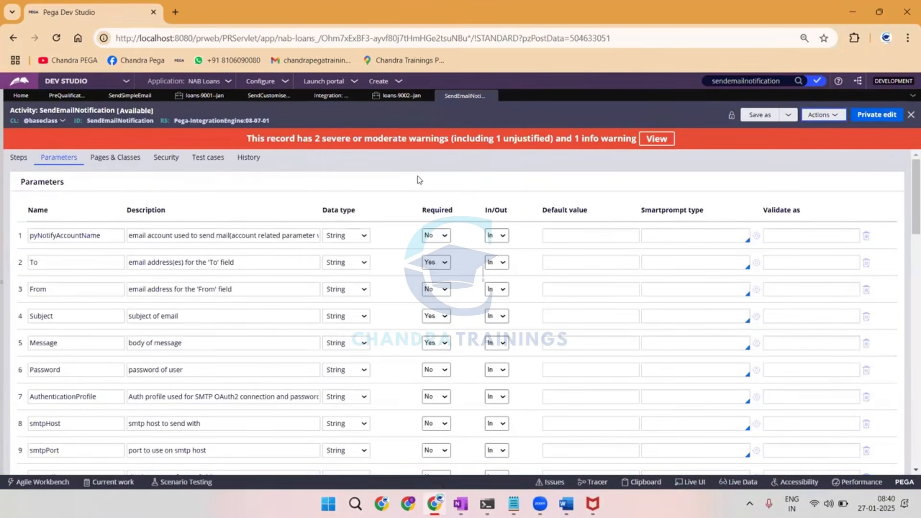
pyautogui.click(47, 260)
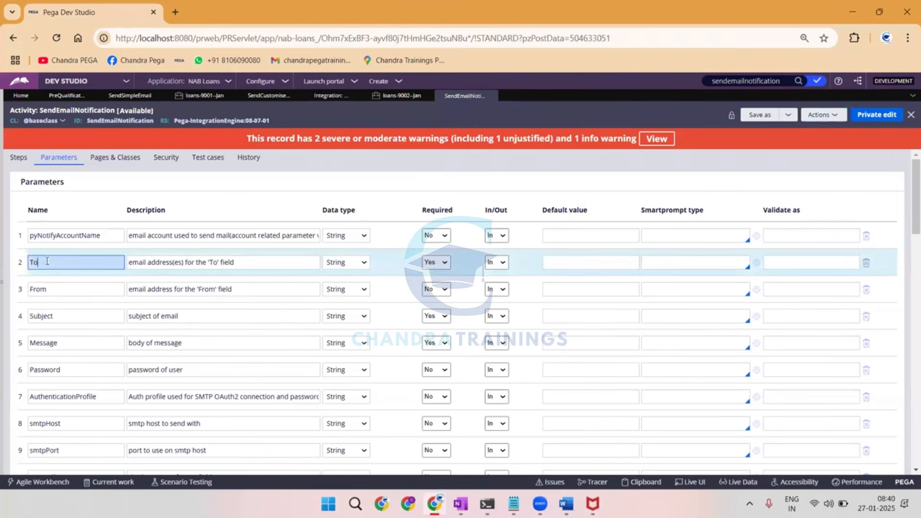
# Open the run window for SendEmailNotification and go through its From, Subject, Message, Password, smtpHost and smtpPort inputs.
pyautogui.click(826, 116)
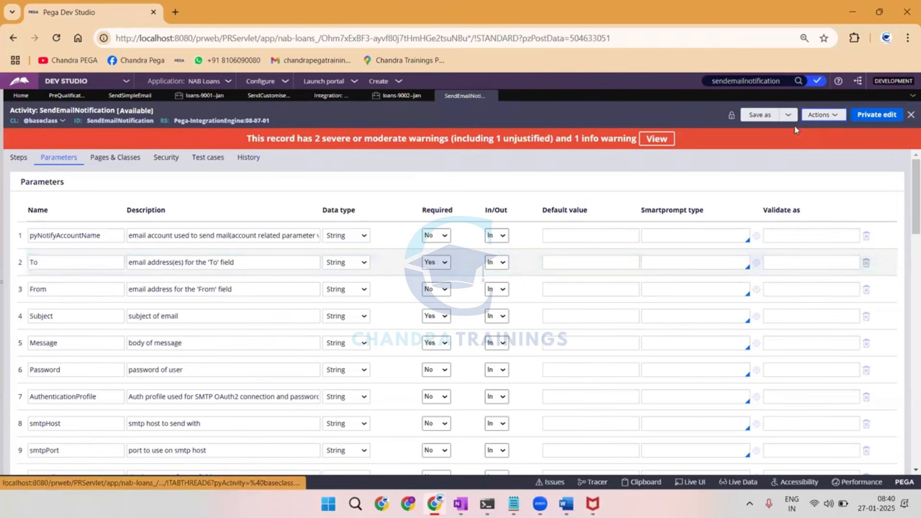
pyautogui.click(568, 9)
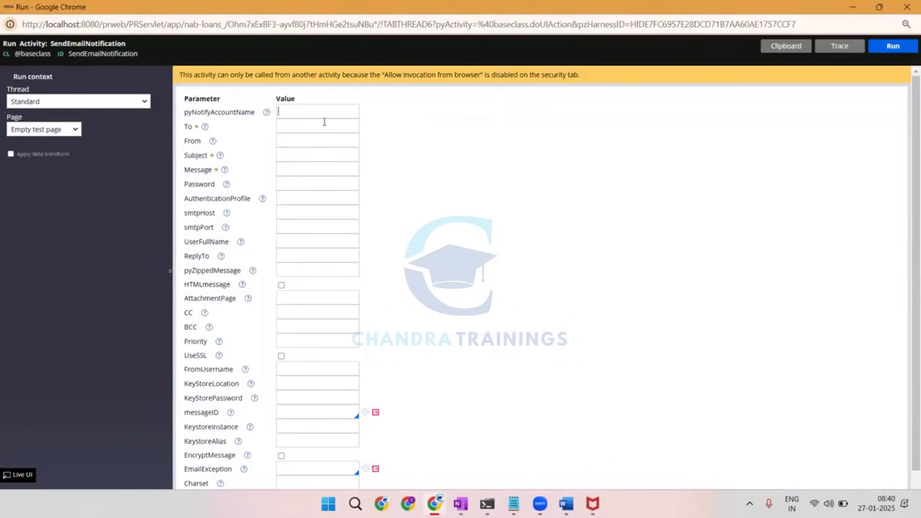
pyautogui.click(289, 144)
pyautogui.click(282, 157)
pyautogui.click(288, 185)
pyautogui.click(304, 169)
pyautogui.click(291, 214)
pyautogui.click(288, 225)
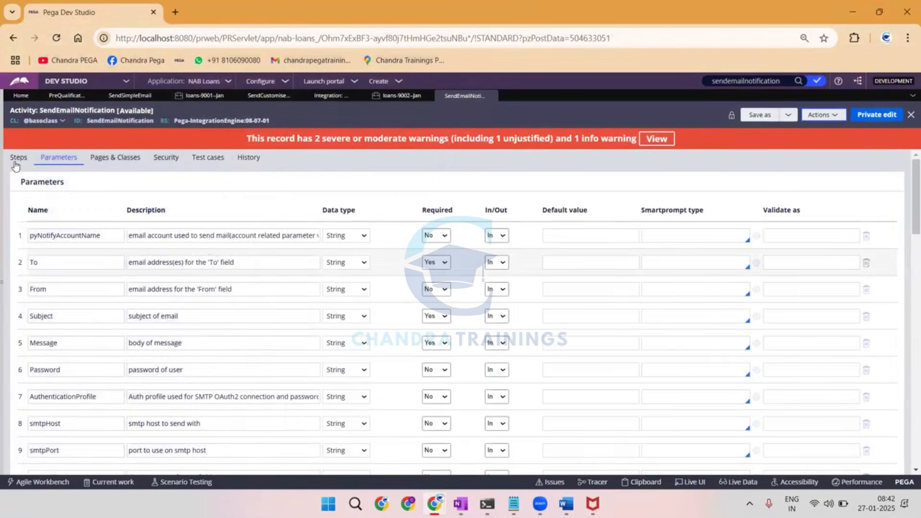
# Leave the run window and expand the Java step of SendEmailNotification to view its source code.
pyautogui.click(18, 160)
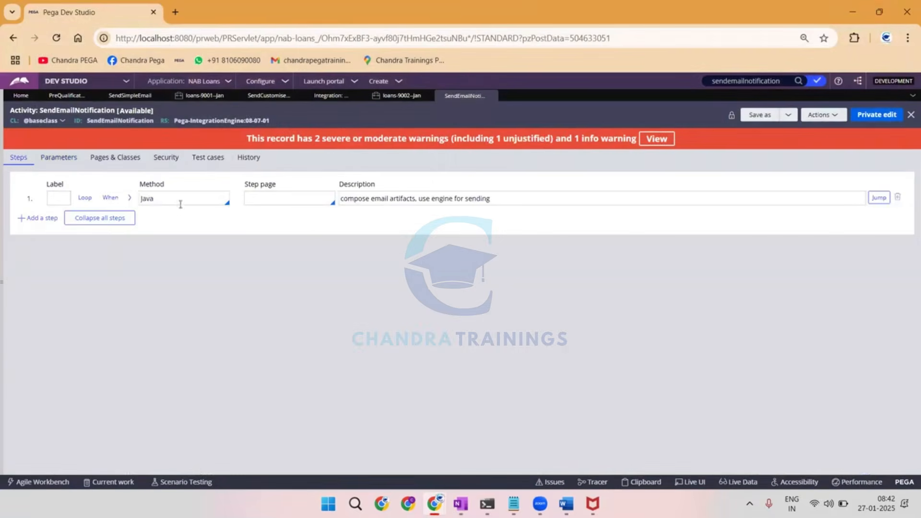
pyautogui.click(129, 197)
pyautogui.click(129, 198)
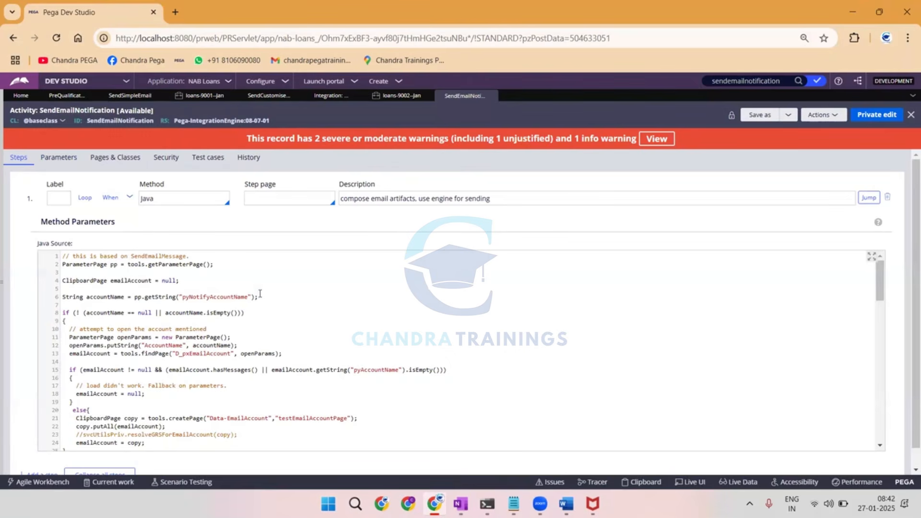
# Open the run window for SendEmailNotification and set its smtpHost parameter to smtp.gmail.com.
pyautogui.click(821, 115)
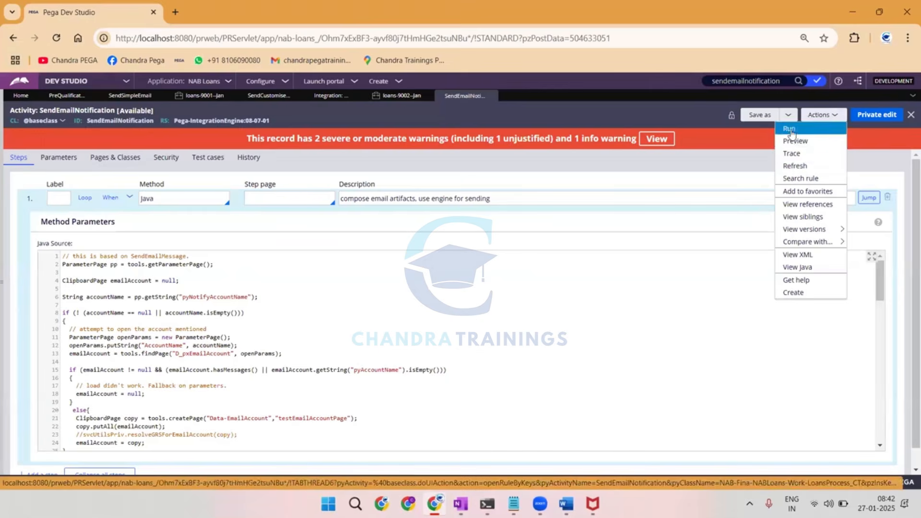
pyautogui.click(789, 129)
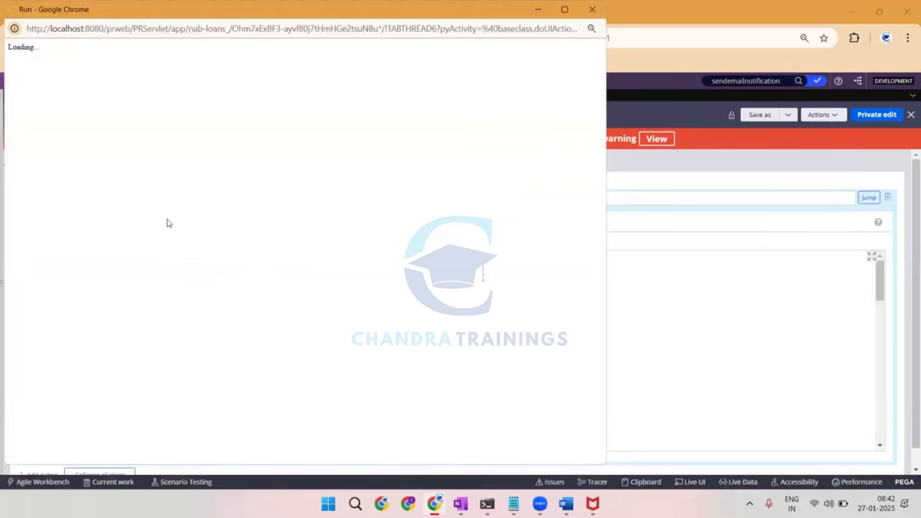
pyautogui.write('s')
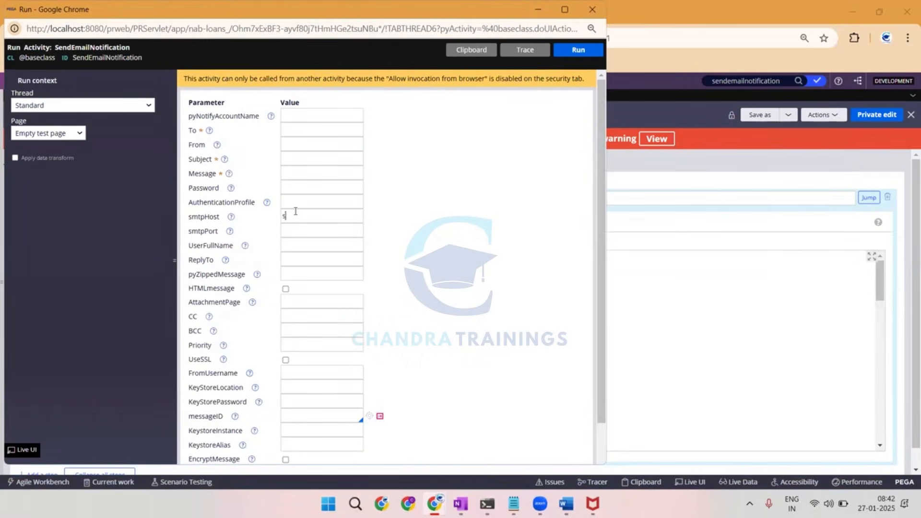
pyautogui.write('mtp.gmail.com')
pyautogui.hotkey('ctrl', 'a')
pyautogui.click(320, 172)
# Go back to the loans-9002-Jan case and view the sent "Thanks For Registartion" correspondence, including its terms and conditions content.
pyautogui.moveTo(435, 503)
pyautogui.click(411, 426)
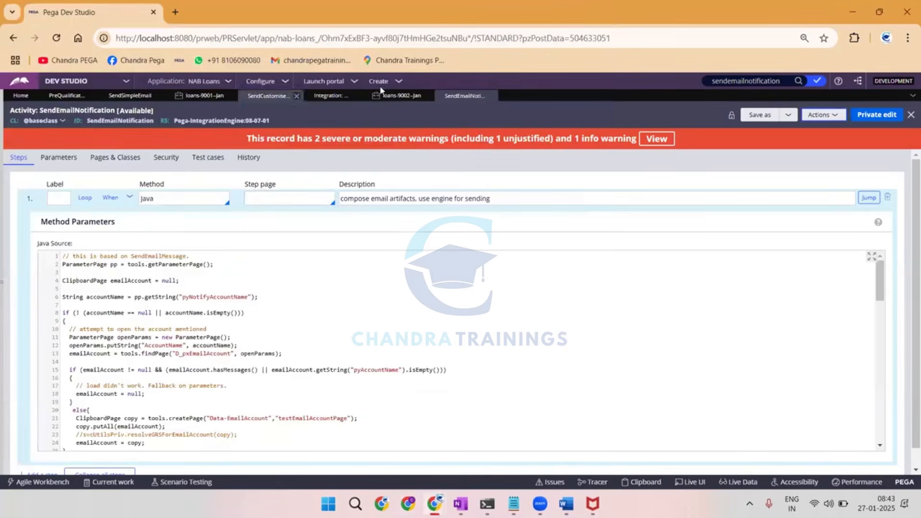
pyautogui.click(403, 96)
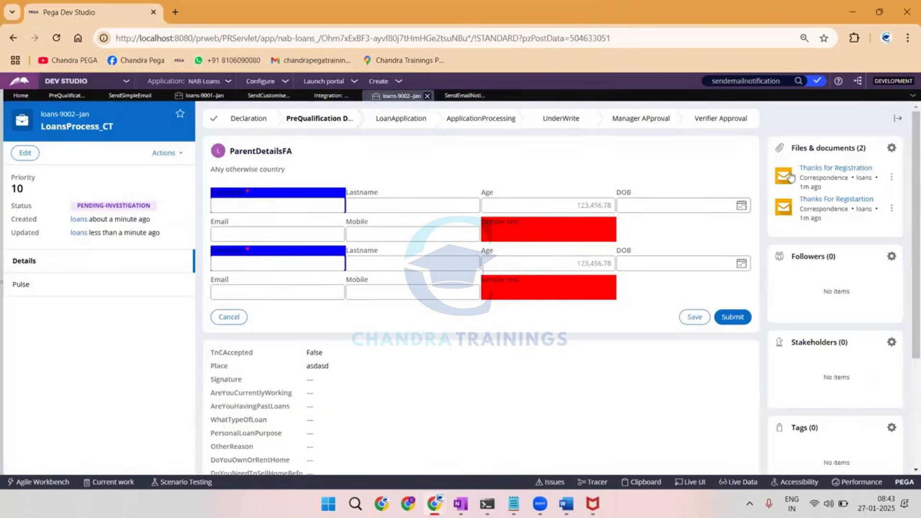
pyautogui.click(815, 199)
pyautogui.scroll(-5, 421, 155)
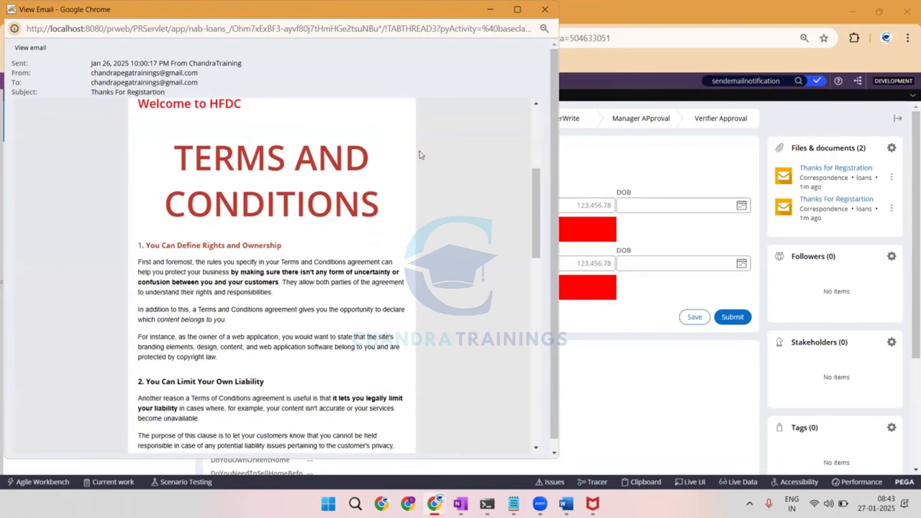
pyautogui.click(542, 10)
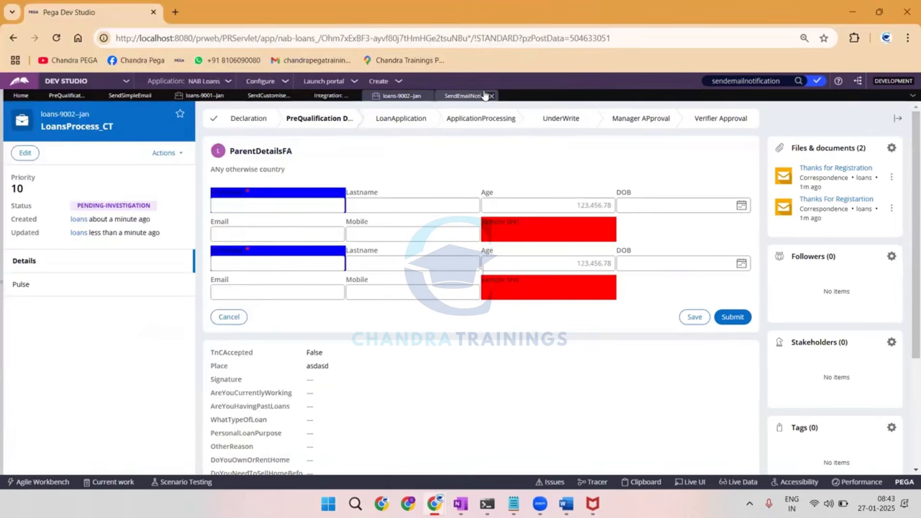
# Close the SendEmailNotification run window and switch to a blank area of the OneNote page.
pyautogui.hotkey('alt', 'Tab')
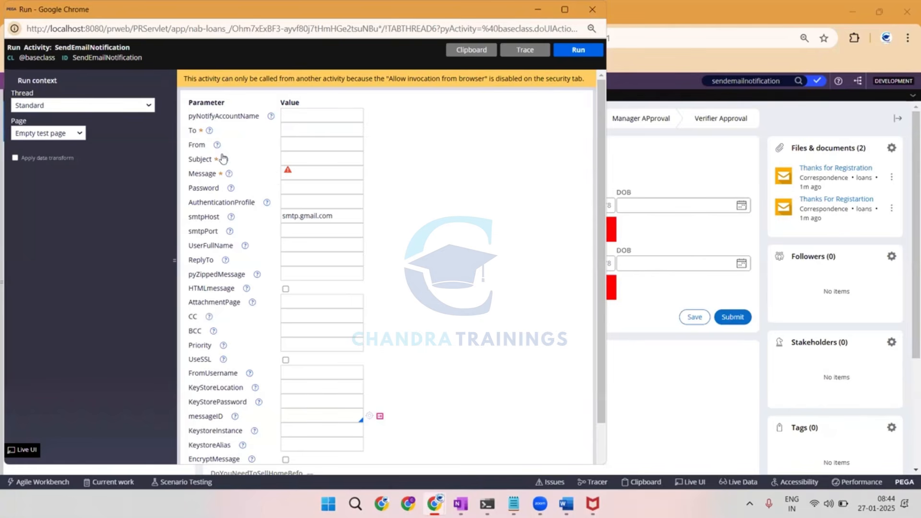
pyautogui.click(605, 14)
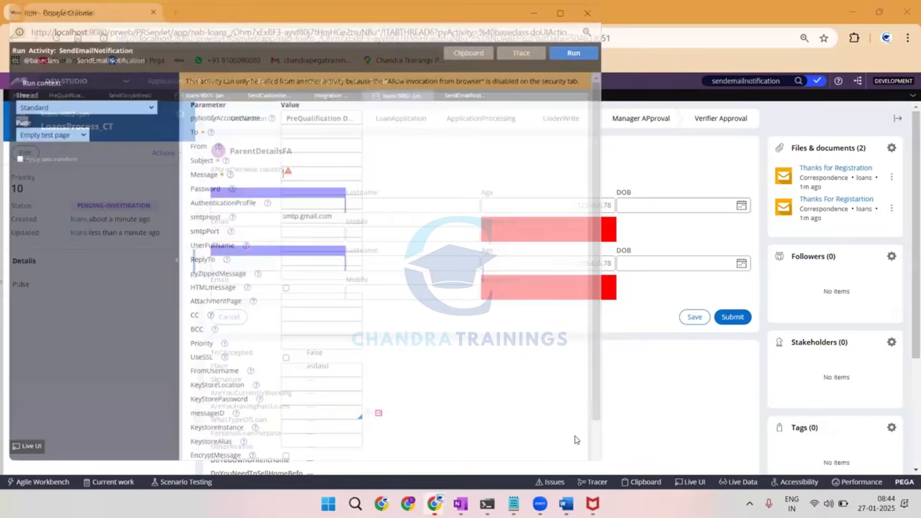
pyautogui.click(460, 504)
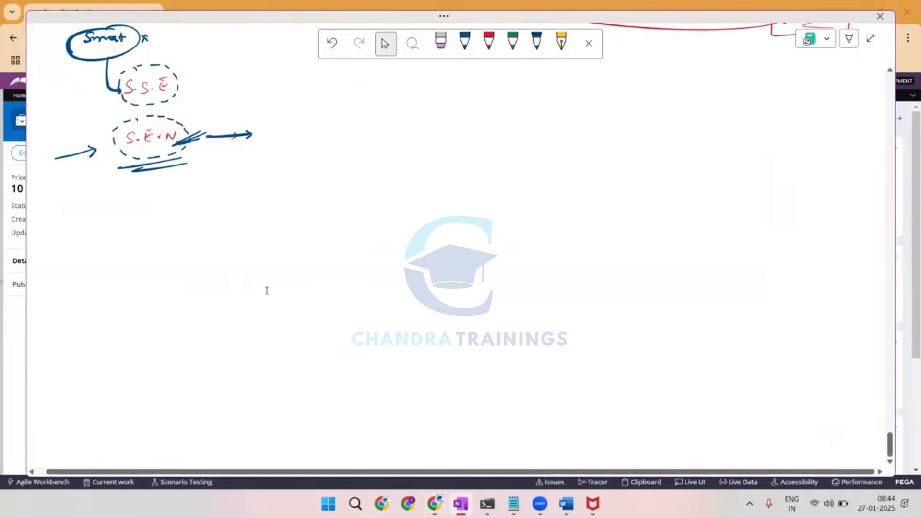
pyautogui.scroll(5, 266, 290)
pyautogui.scroll(-6, 267, 291)
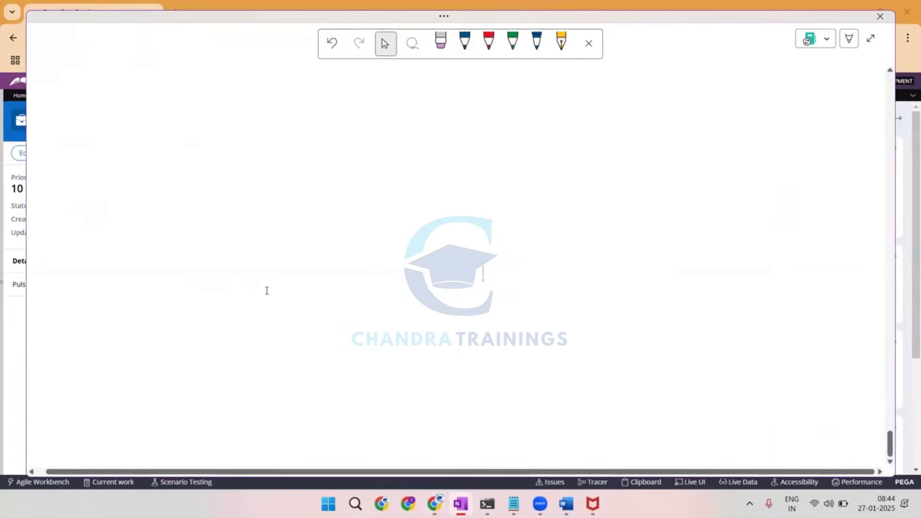
# Handwrite "Smart" with "(S.S.E)" beneath it in blue and draw an arrow leading away from it.
pyautogui.moveTo(113, 83); pyautogui.dragTo(105, 93)
pyautogui.moveTo(117, 88); pyautogui.dragTo(153, 90)
pyautogui.moveTo(149, 86)
pyautogui.mouseDown()
pyautogui.moveTo(157, 85)
pyautogui.moveTo(127, 112)
pyautogui.mouseUp()
pyautogui.moveTo(138, 102); pyautogui.dragTo(154, 110)
pyautogui.moveTo(155, 107); pyautogui.dragTo(160, 100)
pyautogui.moveTo(161, 98)
pyautogui.mouseDown()
pyautogui.moveTo(162, 110)
pyautogui.moveTo(235, 93)
pyautogui.mouseUp()
# Handwrite the Smart shape's items "4 Accots", "Configure" and "Corr Name" in blue, with arrows before the last two.
pyautogui.moveTo(288, 76); pyautogui.dragTo(296, 82)
pyautogui.moveTo(294, 78)
pyautogui.mouseDown()
pyautogui.moveTo(295, 86)
pyautogui.moveTo(321, 73)
pyautogui.moveTo(326, 83)
pyautogui.mouseUp()
pyautogui.moveTo(333, 77); pyautogui.dragTo(343, 78)
pyautogui.moveTo(350, 72); pyautogui.dragTo(352, 84)
pyautogui.moveTo(254, 107); pyautogui.dragTo(312, 107)
pyautogui.moveTo(315, 110); pyautogui.dragTo(320, 111)
pyautogui.moveTo(322, 103); pyautogui.dragTo(332, 110)
pyautogui.moveTo(339, 101); pyautogui.dragTo(335, 116)
pyautogui.moveTo(340, 101); pyautogui.dragTo(364, 102)
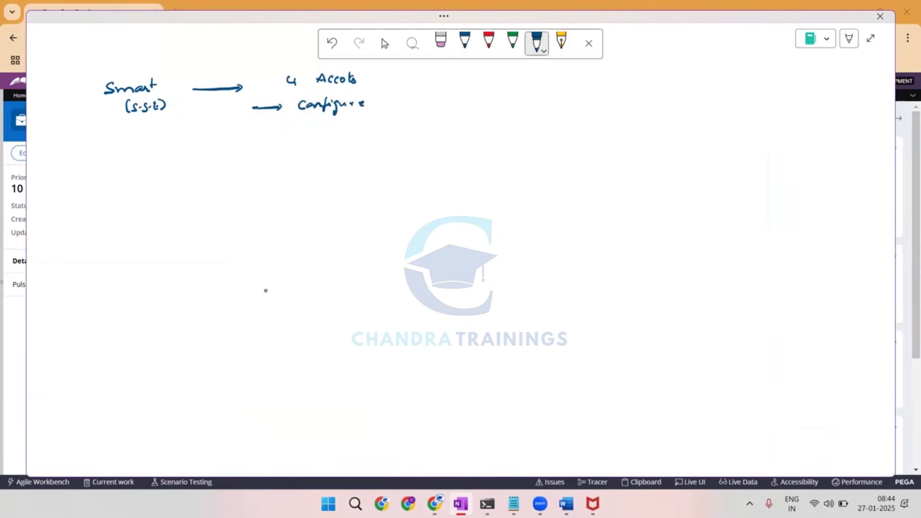
pyautogui.moveTo(250, 136); pyautogui.dragTo(323, 130)
pyautogui.moveTo(326, 135); pyautogui.dragTo(383, 126)
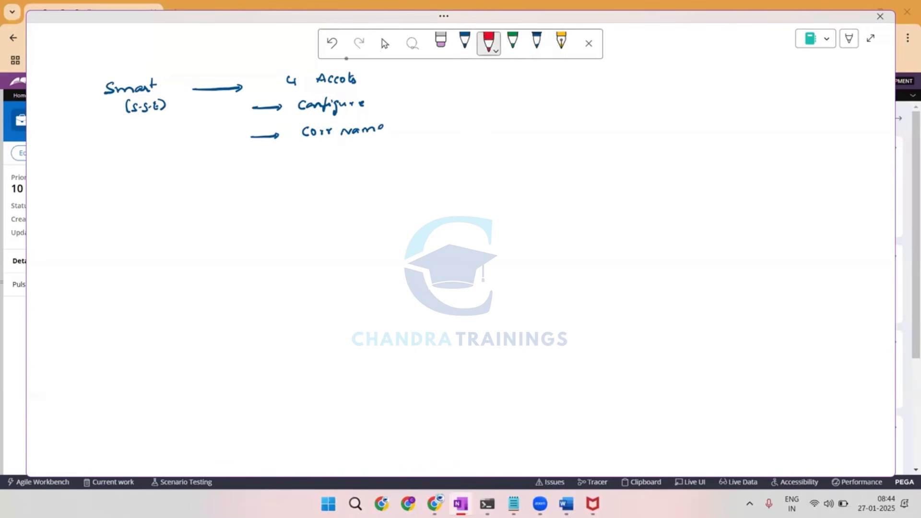
# Strike out "4 Accots" in red and write "(1)" beside it.
pyautogui.moveTo(369, 67)
pyautogui.mouseDown()
pyautogui.moveTo(368, 84)
pyautogui.moveTo(375, 81)
pyautogui.mouseUp()
pyautogui.moveTo(383, 68); pyautogui.dragTo(384, 85)
pyautogui.moveTo(282, 74); pyautogui.dragTo(336, 85)
pyautogui.moveTo(301, 91); pyautogui.dragTo(341, 71)
# Draw a red branch from Smart to "S.S.E" with an arrow, and write a ticked "4 Acc" as its first item.
pyautogui.moveTo(146, 121)
pyautogui.mouseDown()
pyautogui.moveTo(189, 185)
pyautogui.moveTo(199, 180)
pyautogui.mouseUp()
pyautogui.moveTo(206, 175)
pyautogui.mouseDown()
pyautogui.moveTo(202, 185)
pyautogui.moveTo(220, 185)
pyautogui.moveTo(222, 172)
pyautogui.mouseUp()
pyautogui.click(211, 181)
pyautogui.moveTo(244, 176); pyautogui.dragTo(273, 177)
pyautogui.click(350, 166)
pyautogui.moveTo(343, 161)
pyautogui.mouseDown()
pyautogui.moveTo(349, 171)
pyautogui.moveTo(370, 163)
pyautogui.moveTo(370, 172)
pyautogui.mouseUp()
pyautogui.moveTo(384, 164)
pyautogui.mouseDown()
pyautogui.moveTo(380, 173)
pyautogui.moveTo(408, 163)
pyautogui.mouseUp()
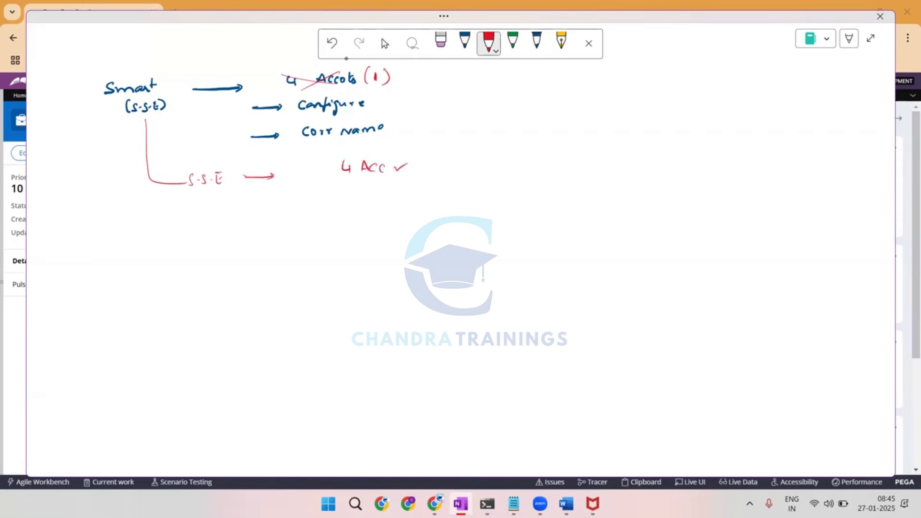
# Add the ticked items "C", "Corr" and "TO" below "4 Acc" for S.S.E in red.
pyautogui.click(373, 193)
pyautogui.moveTo(364, 190)
pyautogui.mouseDown()
pyautogui.moveTo(358, 197)
pyautogui.moveTo(383, 193)
pyautogui.mouseUp()
pyautogui.moveTo(395, 195); pyautogui.dragTo(411, 188)
pyautogui.moveTo(368, 209)
pyautogui.mouseDown()
pyautogui.moveTo(361, 217)
pyautogui.moveTo(377, 214)
pyautogui.mouseUp()
pyautogui.moveTo(379, 211); pyautogui.dragTo(396, 211)
pyautogui.moveTo(399, 212); pyautogui.dragTo(410, 208)
pyautogui.moveTo(353, 234); pyautogui.dragTo(363, 234)
pyautogui.moveTo(357, 234)
pyautogui.mouseDown()
pyautogui.moveTo(358, 242)
pyautogui.moveTo(367, 235)
pyautogui.moveTo(334, 247)
pyautogui.moveTo(396, 236)
pyautogui.mouseUp()
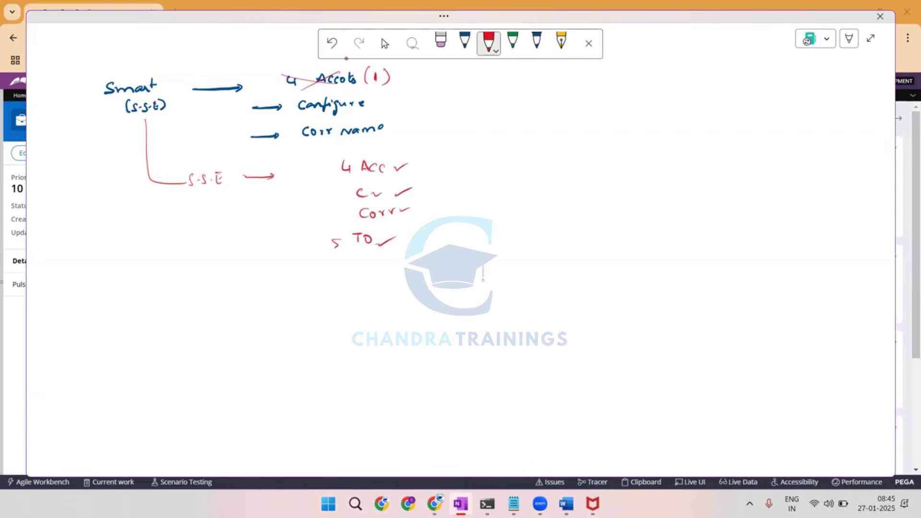
# Bracket the Smart items in red and label them "Limited To" with an underline and a tick.
pyautogui.moveTo(406, 77)
pyautogui.mouseDown()
pyautogui.moveTo(404, 123)
pyautogui.moveTo(423, 93)
pyautogui.moveTo(434, 97)
pyautogui.mouseUp()
pyautogui.moveTo(436, 99); pyautogui.dragTo(461, 95)
pyautogui.moveTo(464, 84); pyautogui.dragTo(470, 92)
pyautogui.moveTo(476, 81)
pyautogui.mouseDown()
pyautogui.moveTo(478, 92)
pyautogui.moveTo(492, 82)
pyautogui.mouseUp()
pyautogui.moveTo(488, 83)
pyautogui.mouseDown()
pyautogui.moveTo(487, 92)
pyautogui.moveTo(497, 88)
pyautogui.mouseUp()
pyautogui.moveTo(472, 101); pyautogui.dragTo(495, 99)
pyautogui.moveTo(474, 103); pyautogui.dragTo(535, 84)
# Mark S.S.E's "TO" item, annotate it with "(P.L)", and draw a second branch to "S.E.N" with an arrow.
pyautogui.moveTo(331, 237)
pyautogui.mouseDown()
pyautogui.moveTo(332, 251)
pyautogui.moveTo(398, 235)
pyautogui.moveTo(455, 237)
pyautogui.mouseUp()
pyautogui.moveTo(460, 226)
pyautogui.mouseDown()
pyautogui.moveTo(465, 241)
pyautogui.moveTo(484, 235)
pyautogui.mouseUp()
pyautogui.moveTo(154, 183)
pyautogui.mouseDown()
pyautogui.moveTo(194, 323)
pyautogui.moveTo(228, 318)
pyautogui.mouseUp()
pyautogui.moveTo(236, 311)
pyautogui.mouseDown()
pyautogui.moveTo(239, 321)
pyautogui.moveTo(267, 310)
pyautogui.mouseUp()
pyautogui.click(249, 314)
pyautogui.moveTo(284, 313)
pyautogui.mouseDown()
pyautogui.moveTo(310, 313)
pyautogui.moveTo(301, 317)
pyautogui.mouseUp()
# Draw curves from S.S.E's "4 Acc" and "C" items down to X marks beside S.E.N.
pyautogui.moveTo(405, 163)
pyautogui.mouseDown()
pyautogui.moveTo(480, 253)
pyautogui.moveTo(431, 300)
pyautogui.mouseUp()
pyautogui.moveTo(425, 297)
pyautogui.mouseDown()
pyautogui.moveTo(432, 308)
pyautogui.moveTo(422, 309)
pyautogui.mouseUp()
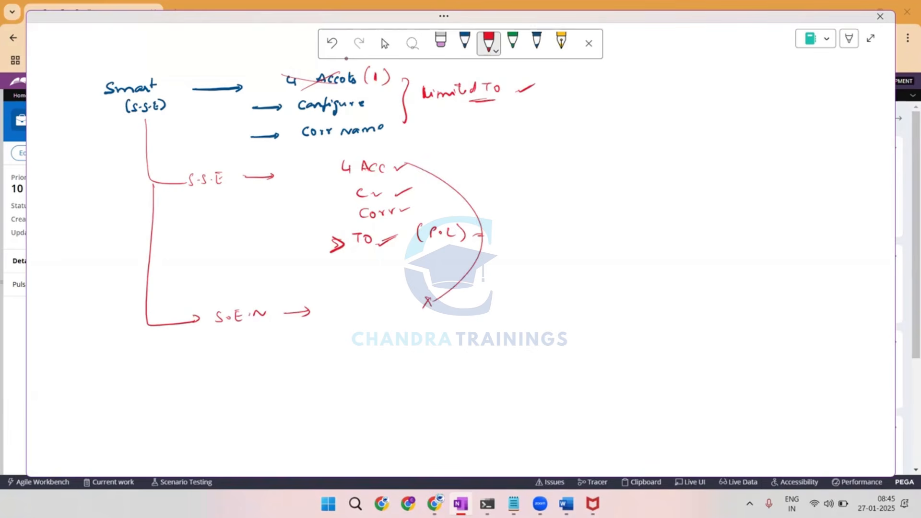
pyautogui.moveTo(411, 189)
pyautogui.mouseDown()
pyautogui.moveTo(443, 307)
pyautogui.moveTo(419, 326)
pyautogui.mouseUp()
pyautogui.moveTo(412, 321); pyautogui.dragTo(412, 329)
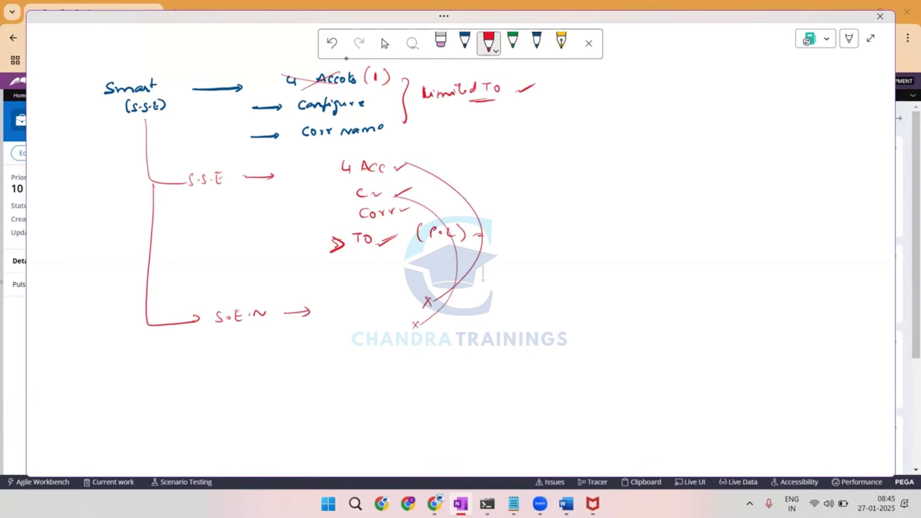
# Write "TO" and "From" in red under S.E.N, circle both, and add "Corr X" in blue beside them.
pyautogui.moveTo(372, 355); pyautogui.dragTo(365, 366)
pyautogui.moveTo(377, 355)
pyautogui.mouseDown()
pyautogui.moveTo(376, 366)
pyautogui.moveTo(385, 355)
pyautogui.mouseUp()
pyautogui.moveTo(386, 355); pyautogui.dragTo(370, 395)
pyautogui.moveTo(384, 379)
pyautogui.mouseDown()
pyautogui.moveTo(384, 389)
pyautogui.moveTo(388, 377)
pyautogui.moveTo(396, 382)
pyautogui.mouseUp()
pyautogui.moveTo(400, 380); pyautogui.dragTo(419, 380)
pyautogui.moveTo(391, 346)
pyautogui.mouseDown()
pyautogui.moveTo(355, 382)
pyautogui.moveTo(424, 379)
pyautogui.moveTo(440, 390)
pyautogui.mouseUp()
pyautogui.click(464, 41)
pyautogui.moveTo(444, 389); pyautogui.dragTo(440, 380)
pyautogui.moveTo(464, 386)
pyautogui.mouseDown()
pyautogui.moveTo(476, 395)
pyautogui.moveTo(465, 395)
pyautogui.mouseUp()
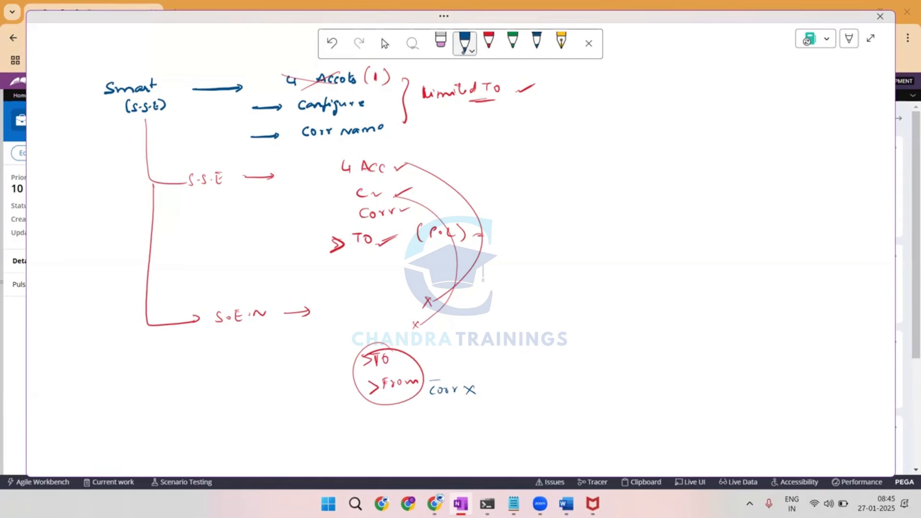
# Underline "S.S.E" and "S.E.N" with several blue strokes.
pyautogui.moveTo(188, 204); pyautogui.dragTo(244, 180)
pyautogui.moveTo(195, 206); pyautogui.dragTo(238, 186)
pyautogui.moveTo(201, 206); pyautogui.dragTo(237, 190)
pyautogui.moveTo(222, 339); pyautogui.dragTo(273, 320)
pyautogui.moveTo(226, 343); pyautogui.dragTo(271, 325)
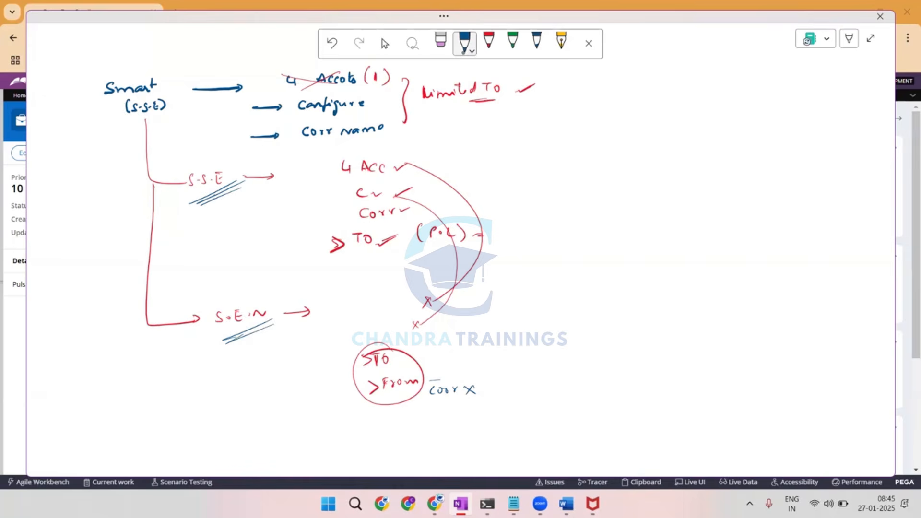
# Circle "From" in blue and draw a stack of short lines with an X at the far side of the page.
pyautogui.moveTo(406, 370)
pyautogui.mouseDown()
pyautogui.moveTo(369, 379)
pyautogui.moveTo(430, 378)
pyautogui.mouseUp()
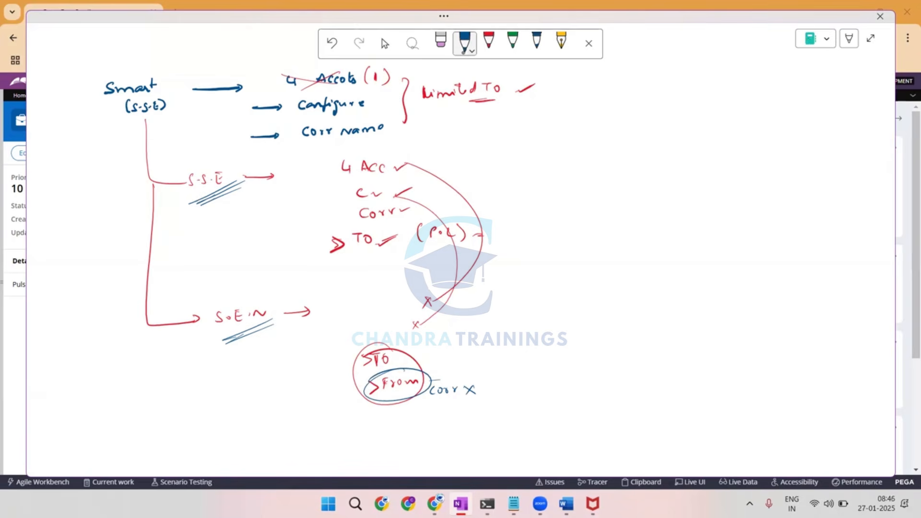
pyautogui.moveTo(785, 187)
pyautogui.mouseDown()
pyautogui.moveTo(810, 187)
pyautogui.moveTo(814, 210)
pyautogui.mouseUp()
pyautogui.moveTo(807, 219)
pyautogui.mouseDown()
pyautogui.moveTo(814, 225)
pyautogui.moveTo(846, 207)
pyautogui.moveTo(835, 216)
pyautogui.mouseUp()
# Point a thicker blue arrow at "From", then cross out "Corr" and the circled "TO" and "From".
pyautogui.click(536, 42)
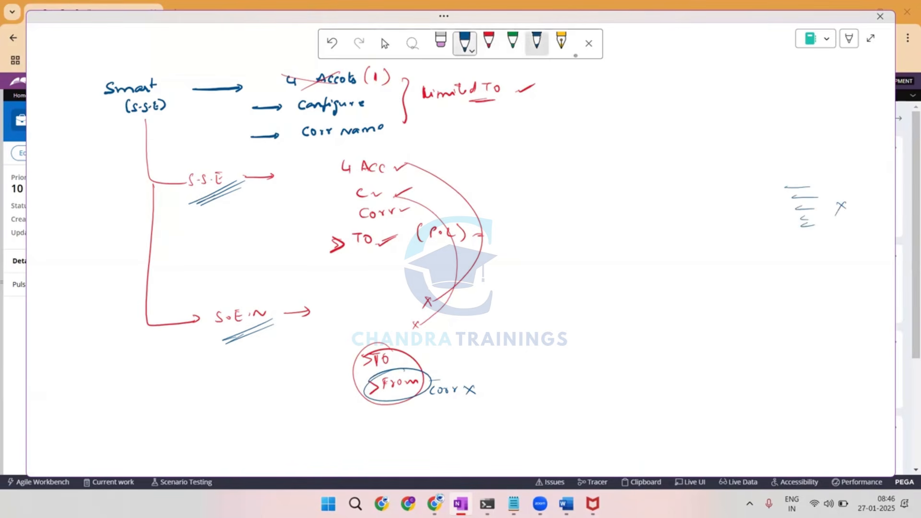
pyautogui.moveTo(442, 335)
pyautogui.mouseDown()
pyautogui.moveTo(424, 375)
pyautogui.moveTo(461, 398)
pyautogui.mouseUp()
pyautogui.moveTo(458, 385); pyautogui.dragTo(446, 402)
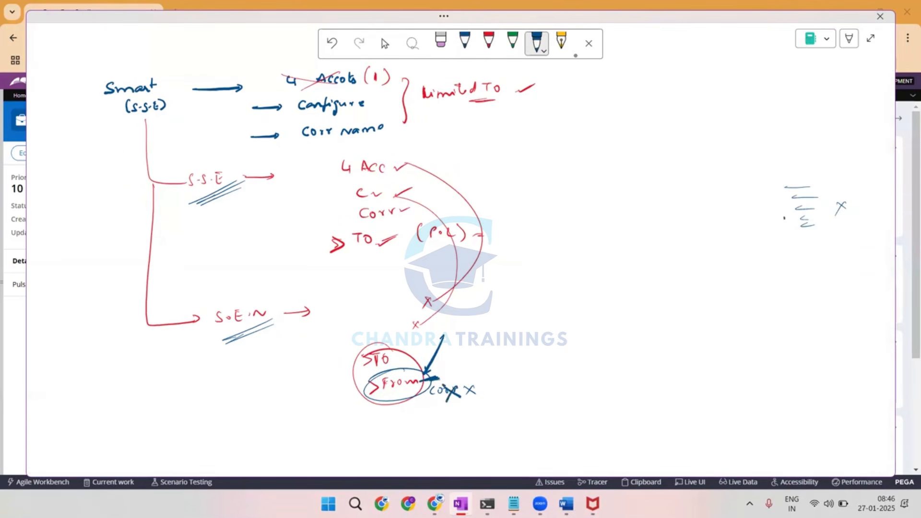
pyautogui.moveTo(377, 345); pyautogui.dragTo(429, 394)
pyautogui.moveTo(418, 354); pyautogui.dragTo(390, 403)
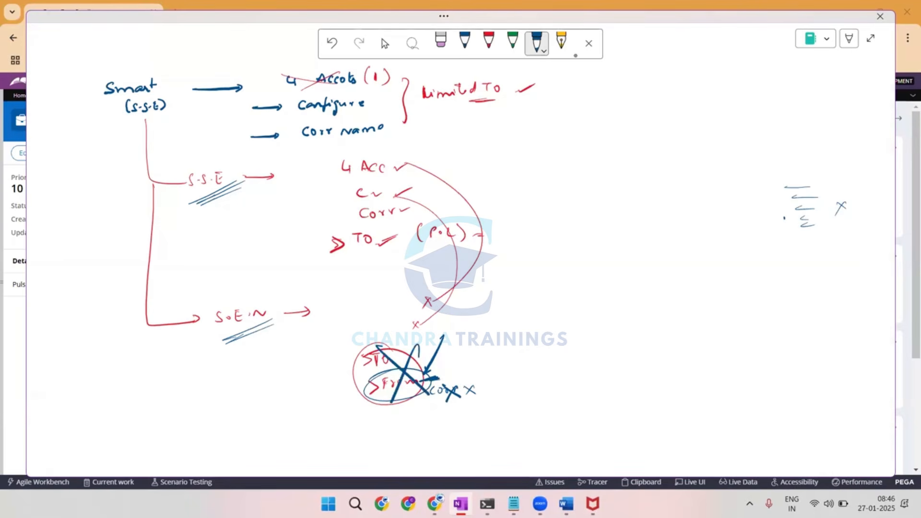
# Draw a column of thick short blue lines at the far side and write "Corr" in the space beside it.
pyautogui.moveTo(801, 139)
pyautogui.mouseDown()
pyautogui.moveTo(820, 139)
pyautogui.moveTo(832, 179)
pyautogui.mouseUp()
pyautogui.moveTo(812, 190)
pyautogui.mouseDown()
pyautogui.moveTo(828, 190)
pyautogui.moveTo(826, 207)
pyautogui.mouseUp()
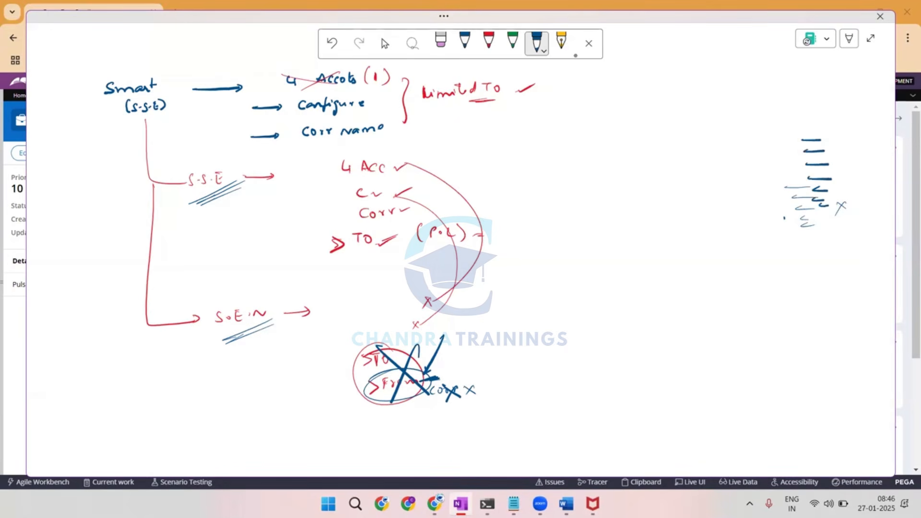
pyautogui.moveTo(671, 139)
pyautogui.mouseDown()
pyautogui.moveTo(662, 144)
pyautogui.moveTo(671, 151)
pyautogui.mouseUp()
pyautogui.moveTo(672, 146); pyautogui.dragTo(684, 149)
pyautogui.moveTo(685, 145); pyautogui.dragTo(692, 146)
# Circle S.S.E, connect the new "Corr" and the first short line to its "Corr" and "(P.L)", and circle "TO" with an arrow.
pyautogui.moveTo(240, 165)
pyautogui.mouseDown()
pyautogui.moveTo(192, 157)
pyautogui.moveTo(245, 172)
pyautogui.moveTo(226, 204)
pyautogui.mouseUp()
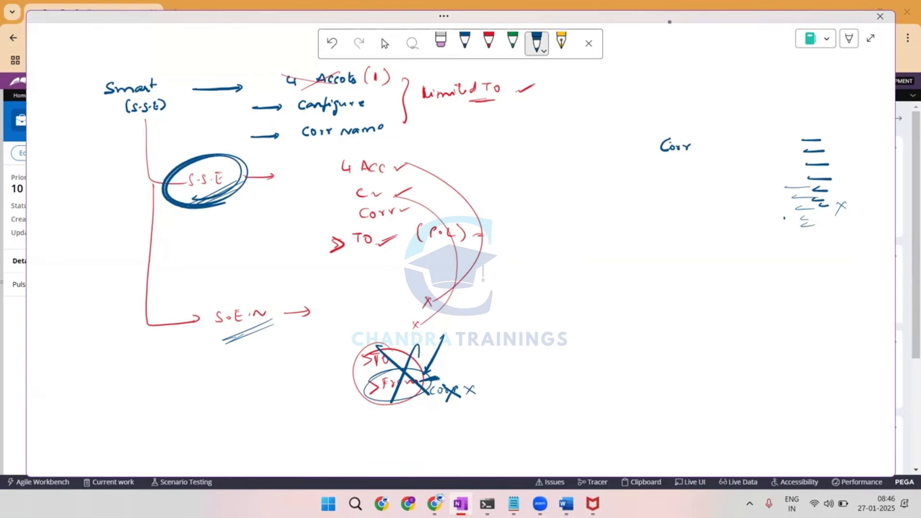
pyautogui.moveTo(664, 139)
pyautogui.mouseDown()
pyautogui.moveTo(408, 205)
pyautogui.moveTo(400, 217)
pyautogui.mouseUp()
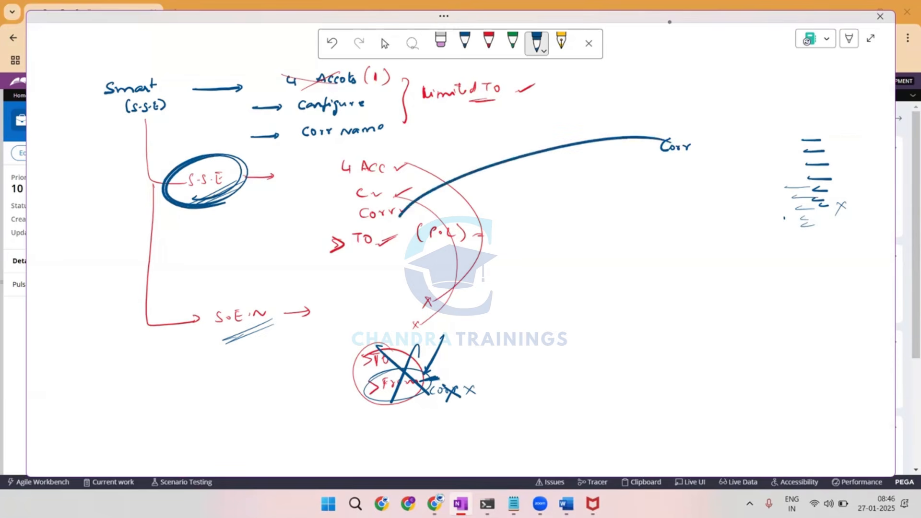
pyautogui.moveTo(816, 131)
pyautogui.mouseDown()
pyautogui.moveTo(799, 144)
pyautogui.moveTo(761, 140)
pyautogui.moveTo(456, 219)
pyautogui.mouseUp()
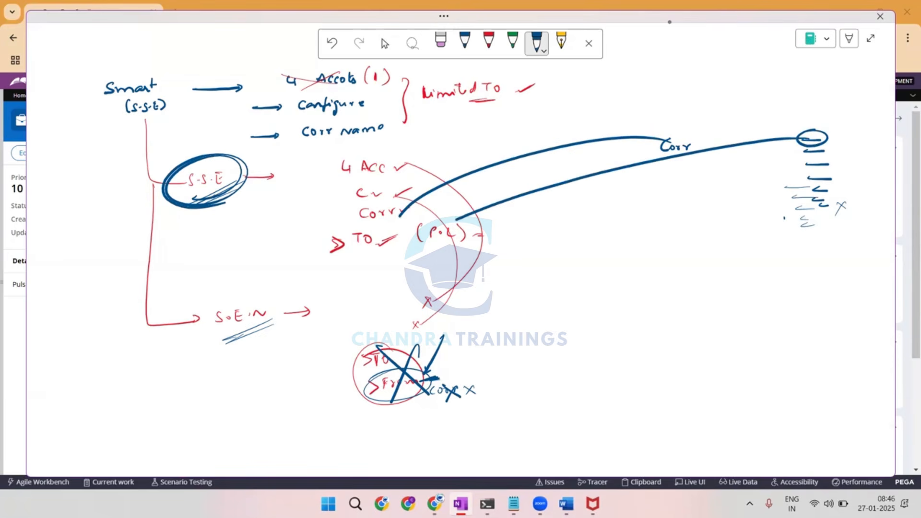
pyautogui.moveTo(379, 225)
pyautogui.mouseDown()
pyautogui.moveTo(394, 240)
pyautogui.moveTo(370, 225)
pyautogui.moveTo(386, 279)
pyautogui.moveTo(416, 269)
pyautogui.mouseUp()
pyautogui.moveTo(418, 263); pyautogui.dragTo(434, 272)
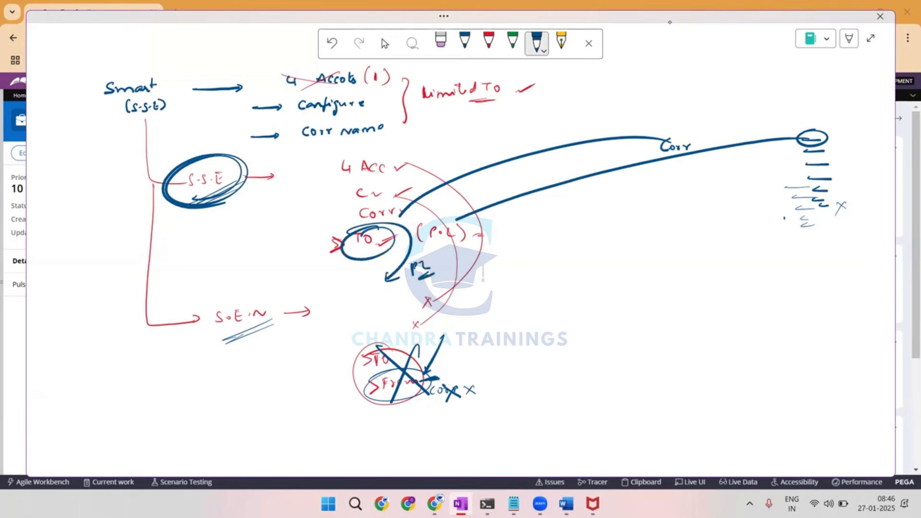
# Emphasize S.S.E and S.E.N with red strokes, circle the "TO" and "From" group, and link it to a red X.
pyautogui.click(487, 40)
pyautogui.moveTo(217, 237); pyautogui.dragTo(306, 181)
pyautogui.moveTo(220, 342)
pyautogui.mouseDown()
pyautogui.moveTo(205, 371)
pyautogui.moveTo(324, 298)
pyautogui.mouseUp()
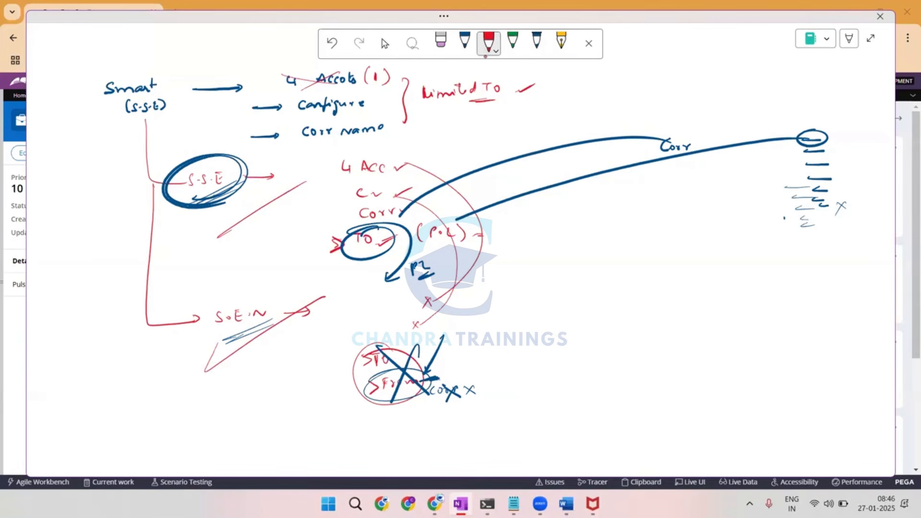
pyautogui.moveTo(549, 193)
pyautogui.mouseDown()
pyautogui.moveTo(504, 220)
pyautogui.moveTo(570, 197)
pyautogui.mouseUp()
pyautogui.moveTo(554, 342)
pyautogui.mouseDown()
pyautogui.moveTo(509, 364)
pyautogui.moveTo(565, 349)
pyautogui.moveTo(537, 352)
pyautogui.mouseUp()
pyautogui.moveTo(383, 355); pyautogui.dragTo(360, 365)
pyautogui.moveTo(431, 367); pyautogui.dragTo(474, 357)
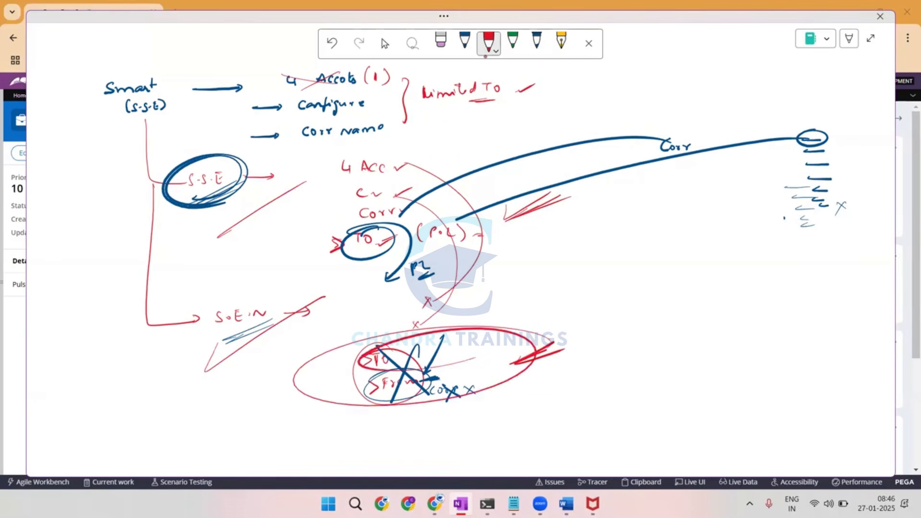
pyautogui.moveTo(557, 353); pyautogui.dragTo(690, 334)
pyautogui.moveTo(711, 321)
pyautogui.mouseDown()
pyautogui.moveTo(730, 336)
pyautogui.moveTo(705, 347)
pyautogui.mouseUp()
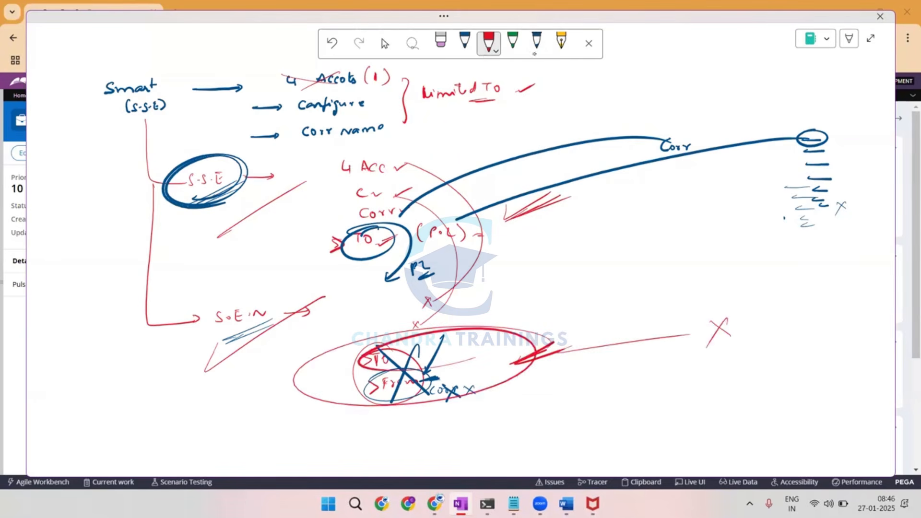
# Cross out the whole S.E.N "TO" and "From" group with two large thick blue strokes.
pyautogui.click(536, 43)
pyautogui.moveTo(268, 293); pyautogui.dragTo(546, 400)
pyautogui.moveTo(543, 305)
pyautogui.mouseDown()
pyautogui.moveTo(552, 283)
pyautogui.moveTo(334, 463)
pyautogui.mouseUp()
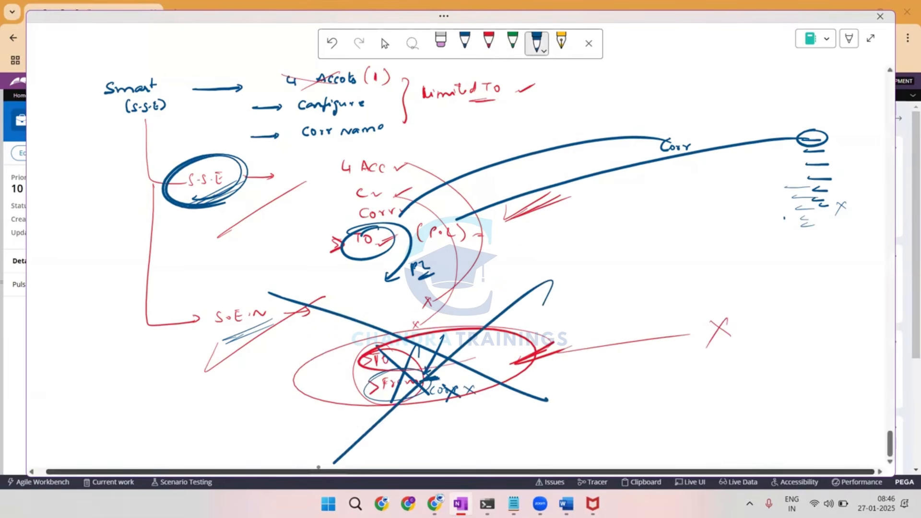
# Circle the entire S.S.E section in blue, underline S.S.E, and circle its "Corr" and "(P.L)" items.
pyautogui.moveTo(402, 162)
pyautogui.mouseDown()
pyautogui.moveTo(135, 210)
pyautogui.moveTo(514, 290)
pyautogui.moveTo(213, 182)
pyautogui.moveTo(188, 224)
pyautogui.mouseUp()
pyautogui.moveTo(271, 185)
pyautogui.mouseDown()
pyautogui.moveTo(192, 221)
pyautogui.moveTo(226, 206)
pyautogui.mouseUp()
pyautogui.moveTo(405, 194)
pyautogui.mouseDown()
pyautogui.moveTo(416, 196)
pyautogui.moveTo(340, 226)
pyautogui.moveTo(436, 206)
pyautogui.mouseUp()
pyautogui.moveTo(348, 211); pyautogui.dragTo(331, 231)
pyautogui.moveTo(441, 211); pyautogui.dragTo(398, 259)
# Draw a box beside the circled S.S.E section and connect it with a line, adding several arrows toward the section.
pyautogui.moveTo(632, 212)
pyautogui.mouseDown()
pyautogui.moveTo(663, 210)
pyautogui.moveTo(634, 222)
pyautogui.mouseUp()
pyautogui.moveTo(541, 231)
pyautogui.mouseDown()
pyautogui.moveTo(633, 231)
pyautogui.moveTo(645, 266)
pyautogui.moveTo(640, 293)
pyautogui.mouseUp()
pyautogui.moveTo(549, 261); pyautogui.dragTo(665, 327)
pyautogui.moveTo(556, 290); pyautogui.dragTo(717, 350)
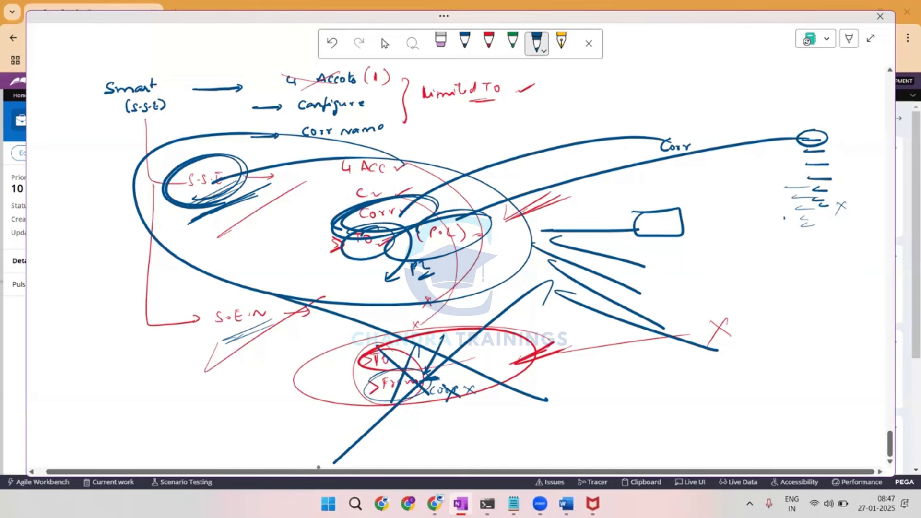
# Switch back to Pega Dev Studio and view the steps of the SendSimpleEmail activity.
pyautogui.hotkey('alt', 'Tab')
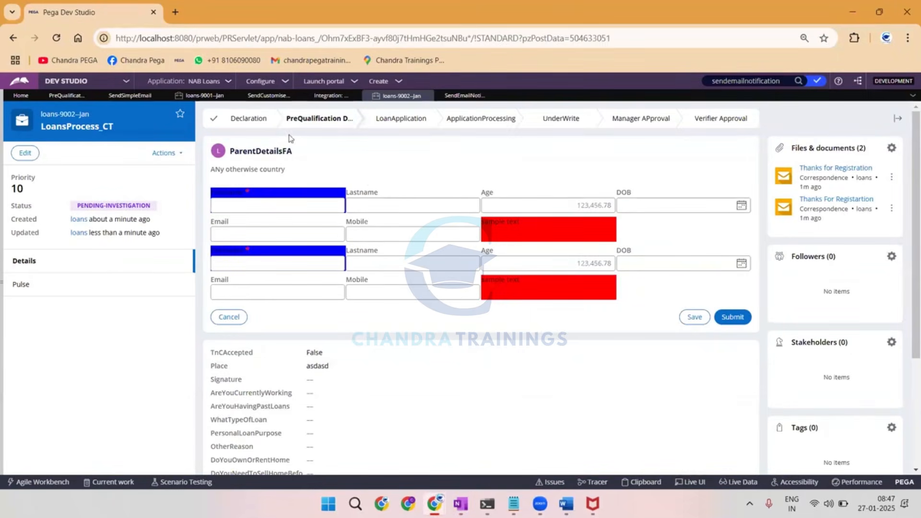
pyautogui.click(136, 98)
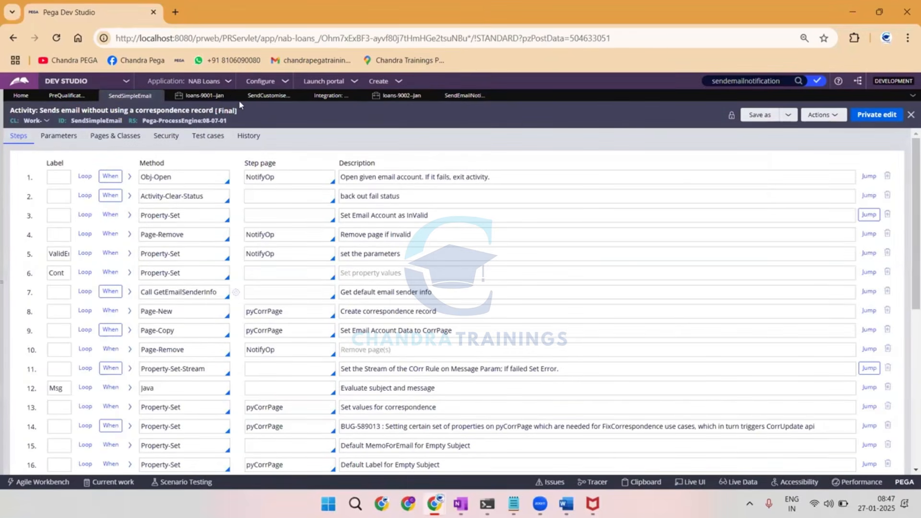
# Review the Send email and Utility shapes in the PreQualification Data flow.
pyautogui.click(54, 98)
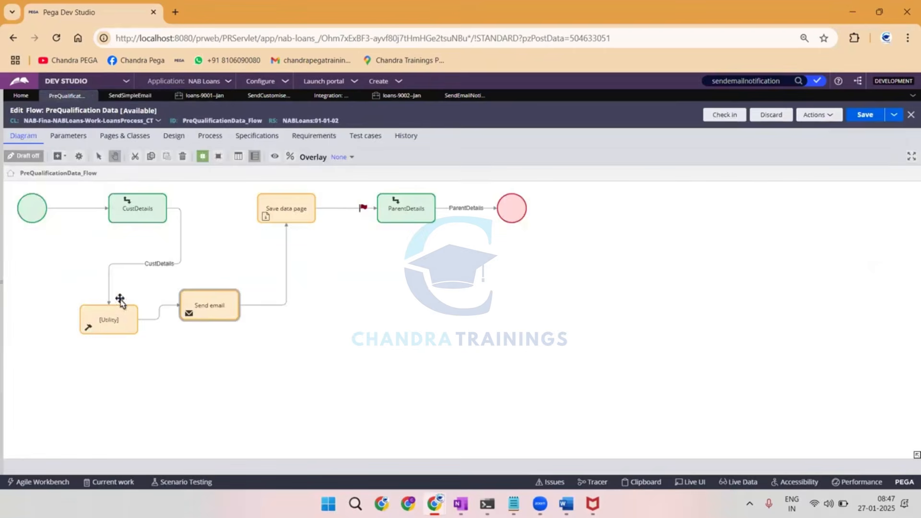
pyautogui.click(215, 309)
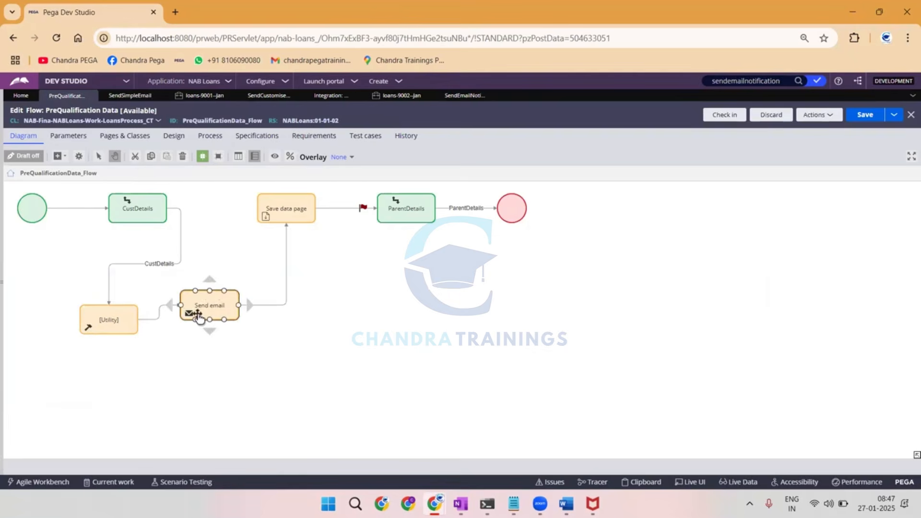
pyautogui.click(103, 324)
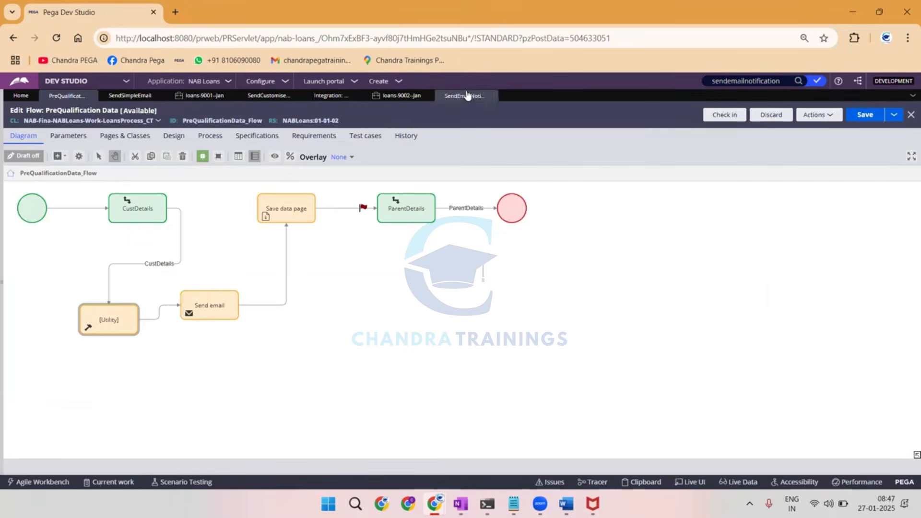
# Delete the Call SendEmailNotification step from the SendCustomisedEmail activity and review the parameters of the remaining steps.
pyautogui.click(266, 95)
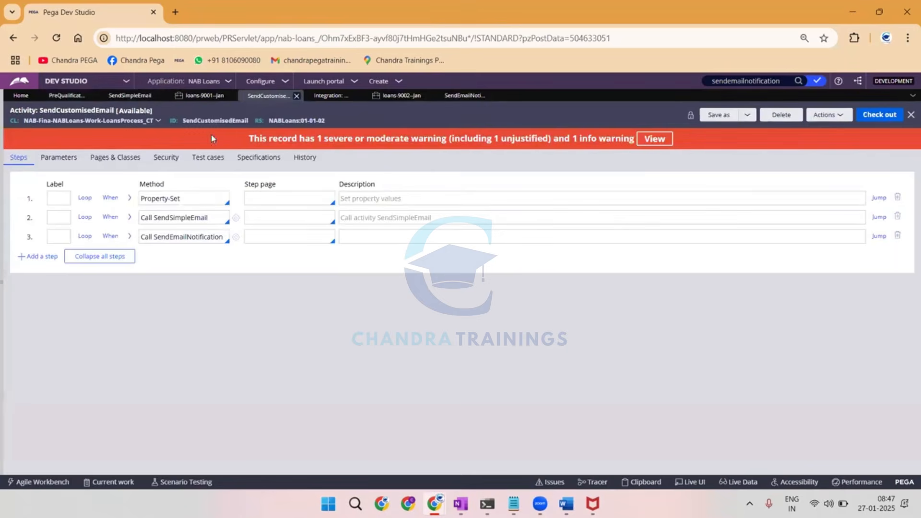
pyautogui.click(897, 235)
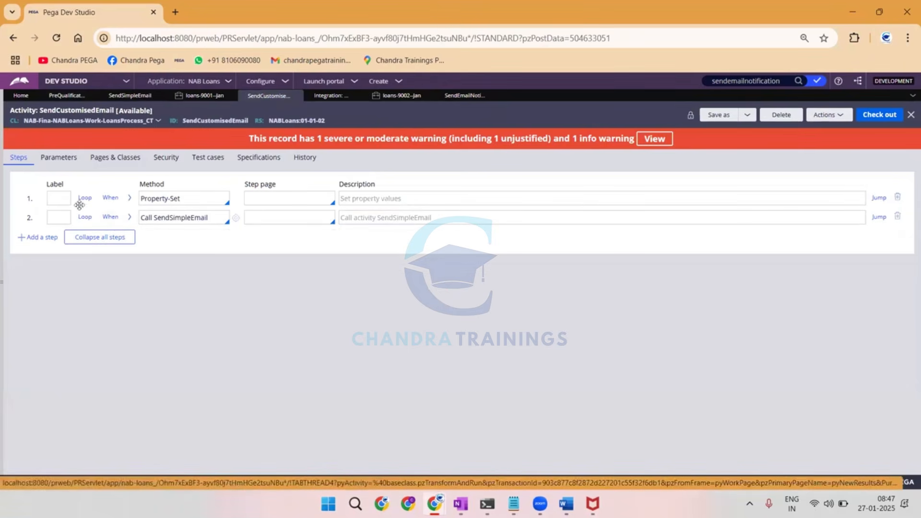
pyautogui.click(130, 218)
pyautogui.click(130, 218)
pyautogui.click(129, 198)
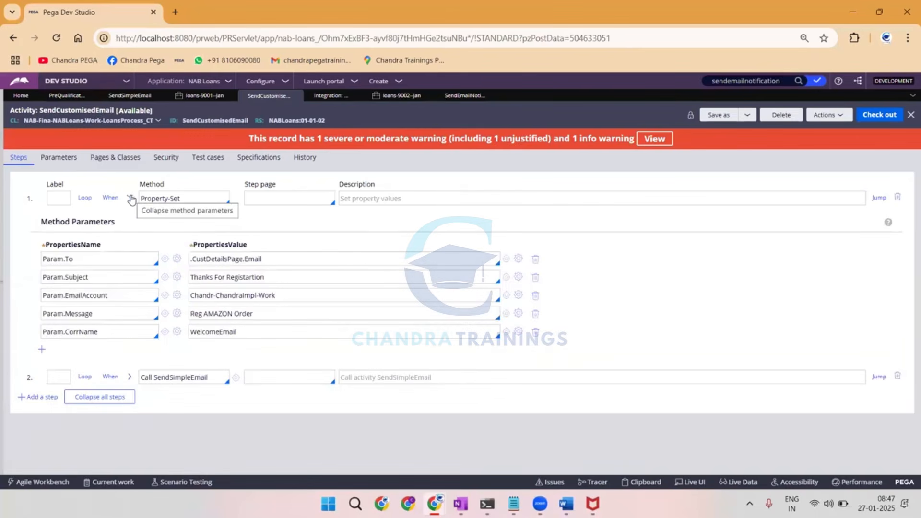
pyautogui.click(131, 199)
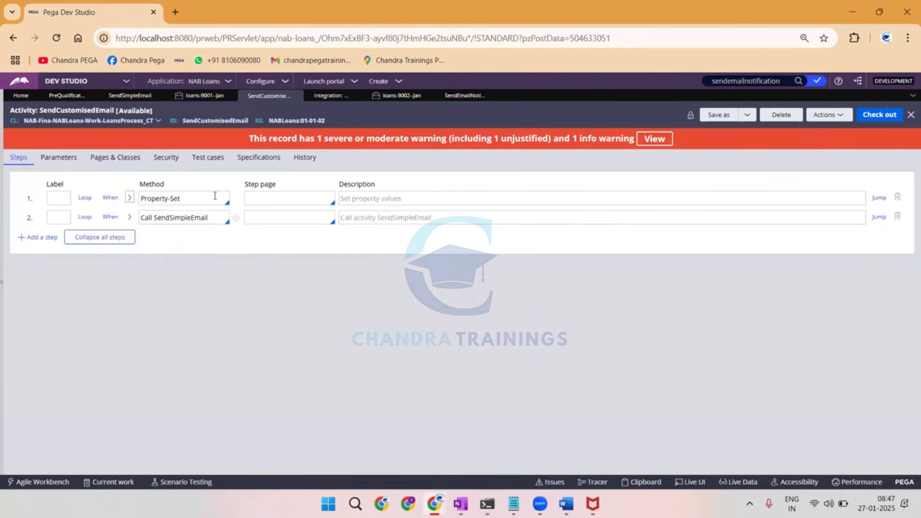
# Check out the SendCustomisedEmail activity and add an Obj-Browse step above the Property-Set step.
pyautogui.click(889, 117)
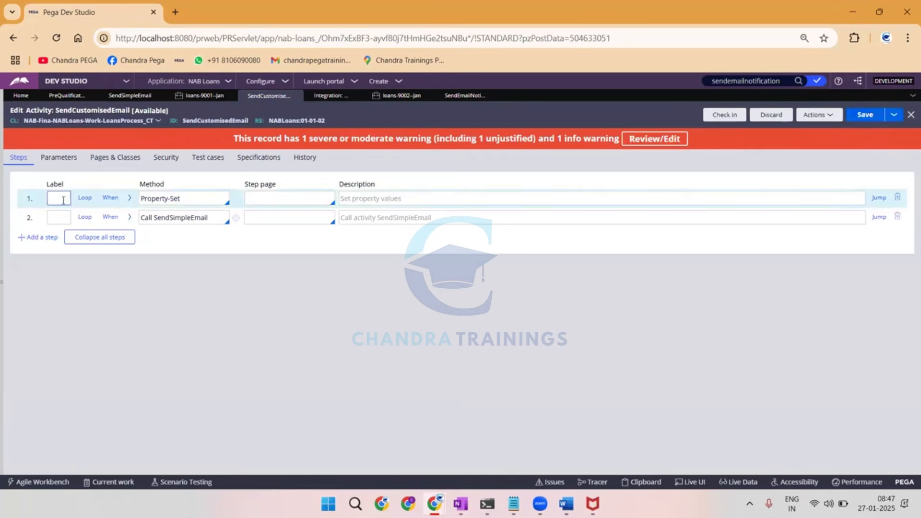
pyautogui.click(38, 238)
pyautogui.moveTo(29, 226); pyautogui.dragTo(36, 191)
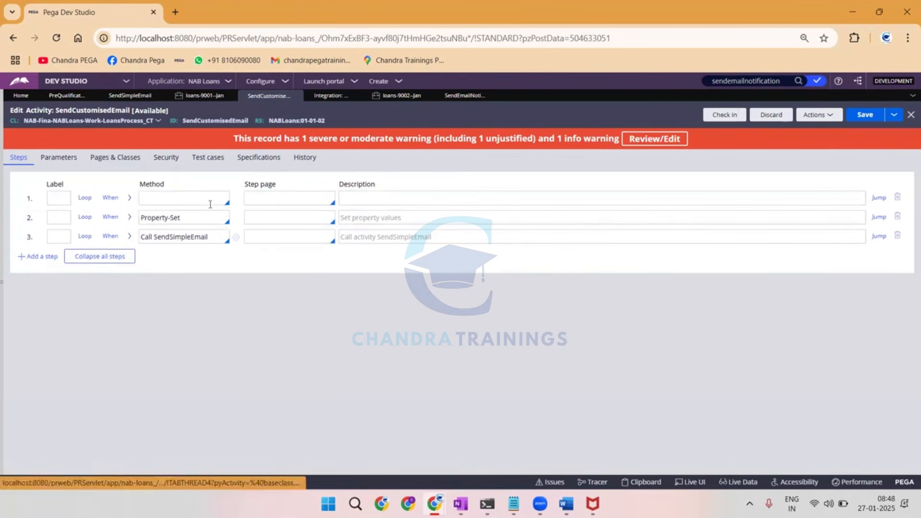
pyautogui.click(211, 204)
pyautogui.write('obh')
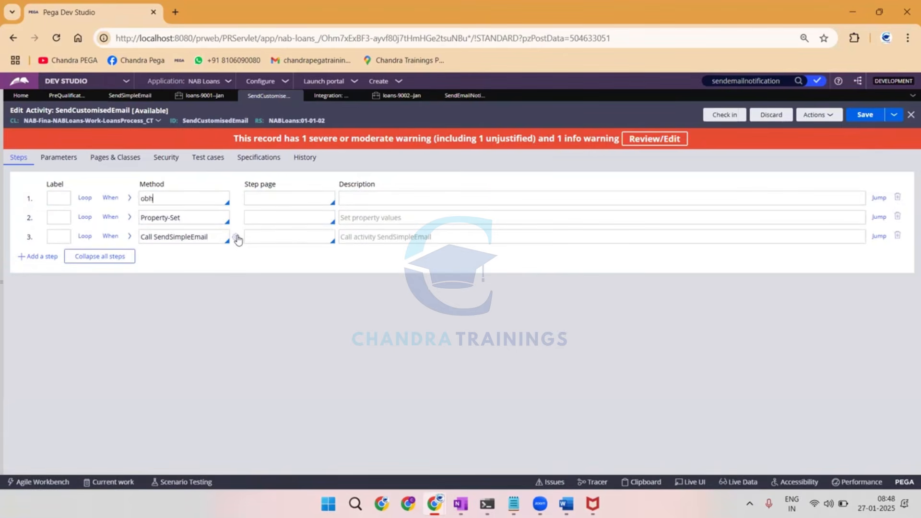
pyautogui.press('BackSpace')
pyautogui.write('j-br')
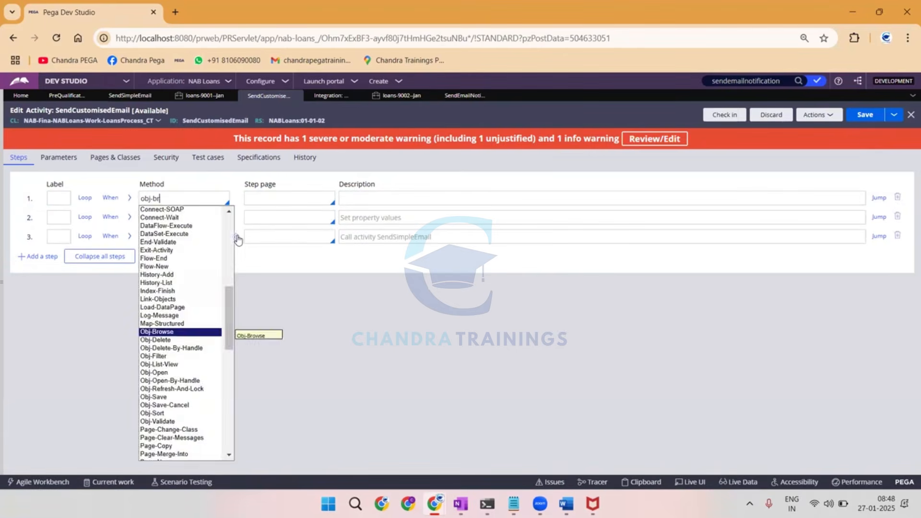
pyautogui.press('Return')
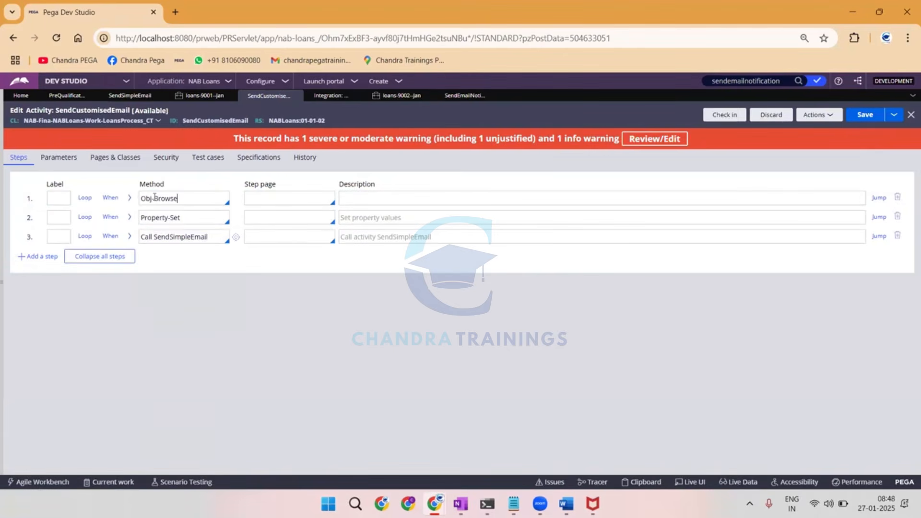
# Set the Obj-Browse step's ObjClass to Data-Admin-Operator-ID and its PageName to ManagerList.
pyautogui.click(130, 198)
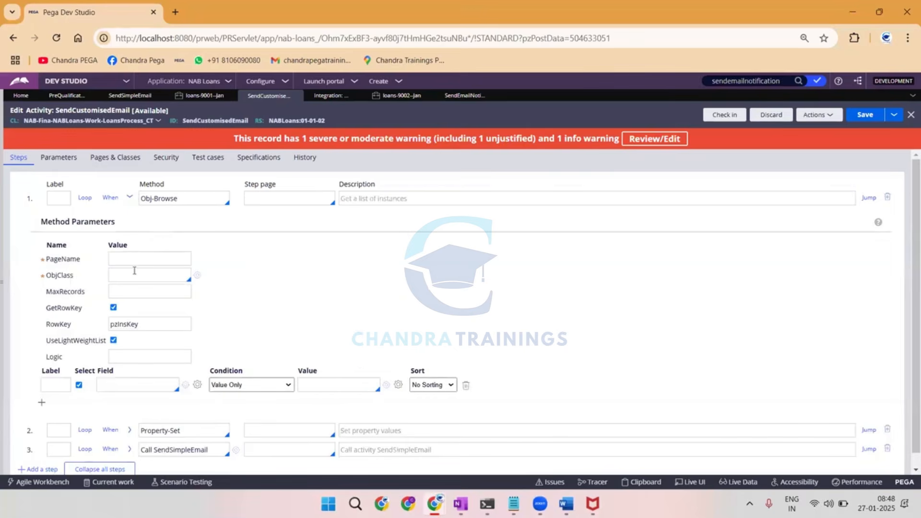
pyautogui.write('data-admin-op')
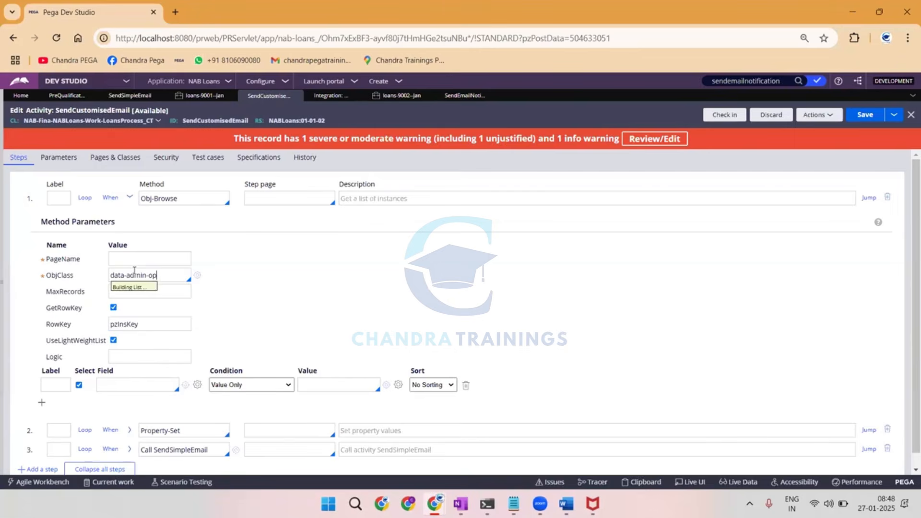
pyautogui.press('Down')
pyautogui.press('Return')
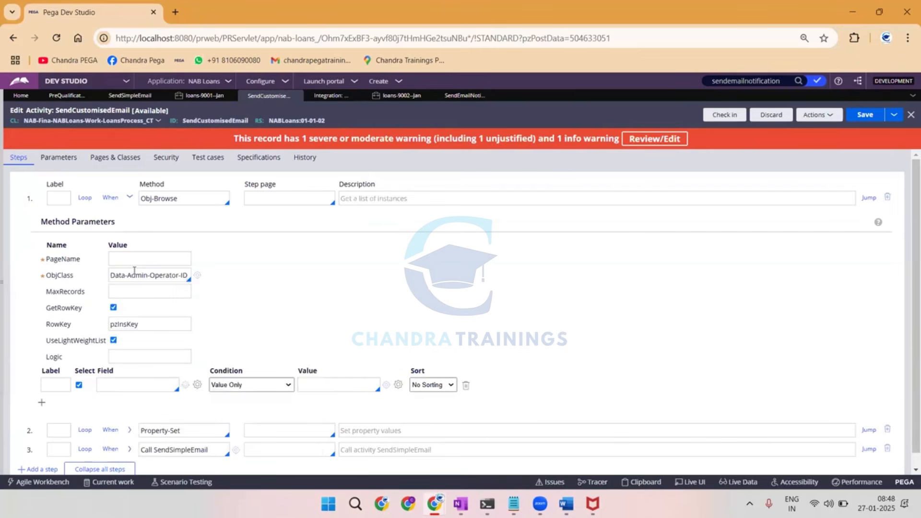
pyautogui.click(137, 258)
pyautogui.write('ManagerList')
# Select the .pyUserIdentifier field in the Obj-Browse step and add a second, empty field row below it.
pyautogui.click(120, 389)
pyautogui.click(120, 386)
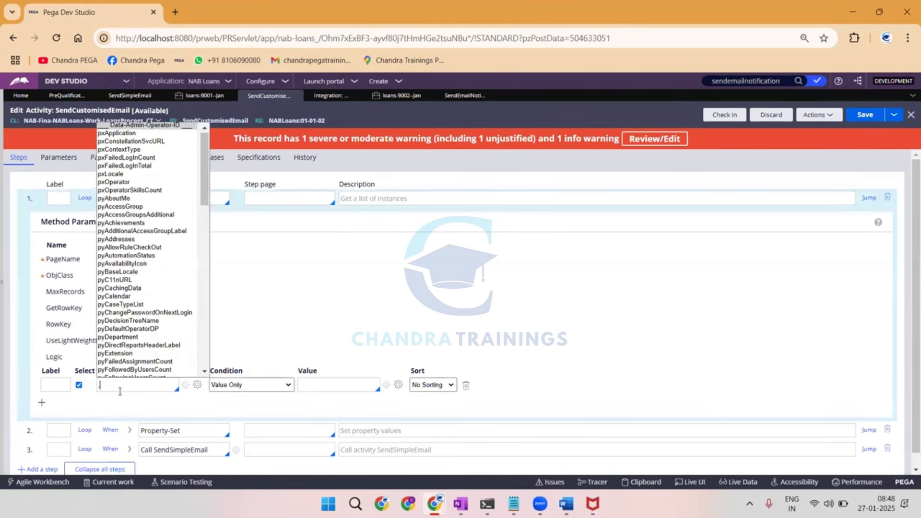
pyautogui.write('.pyuse')
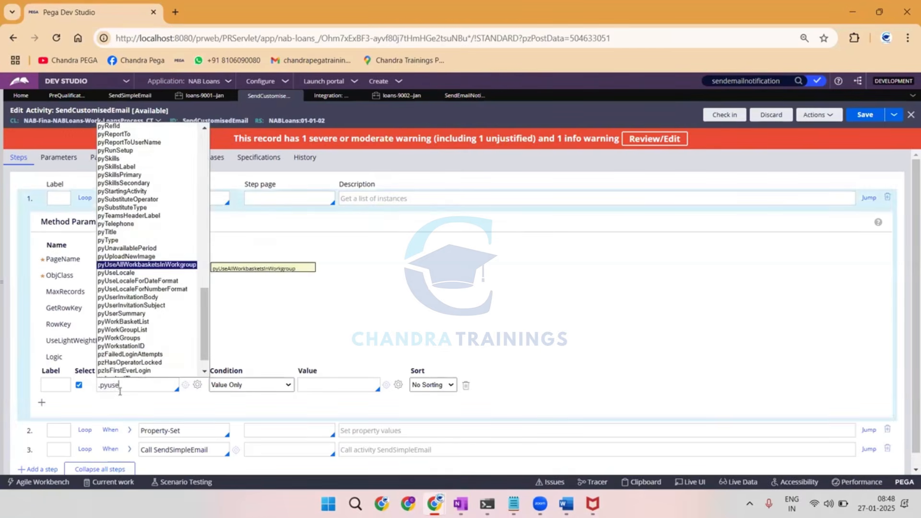
pyautogui.write('rident')
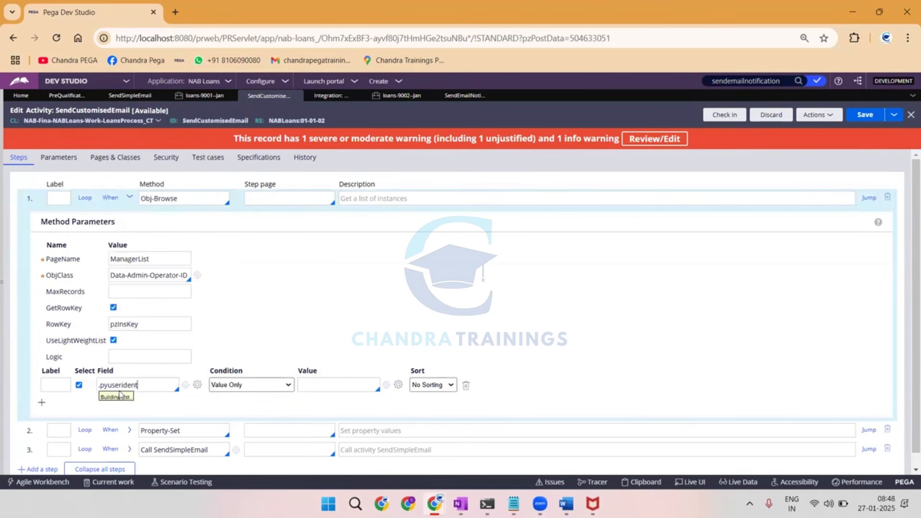
pyautogui.press('Return')
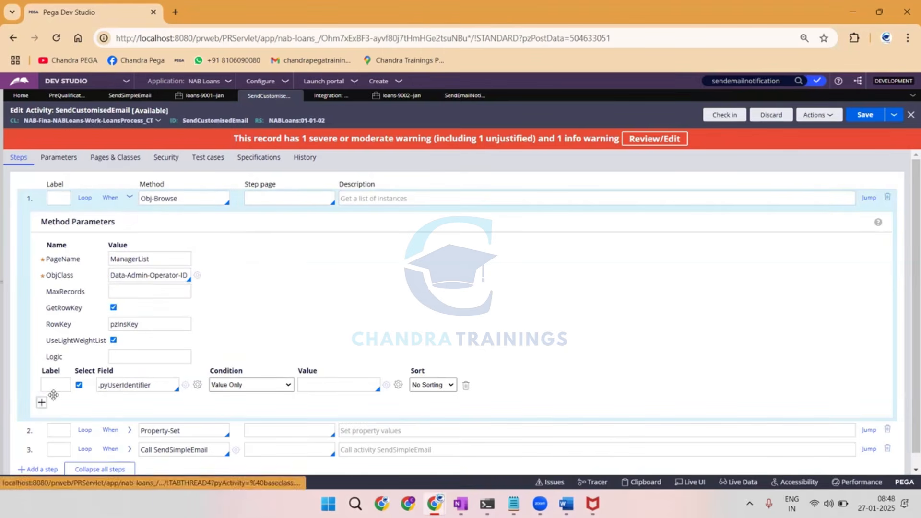
pyautogui.click(79, 404)
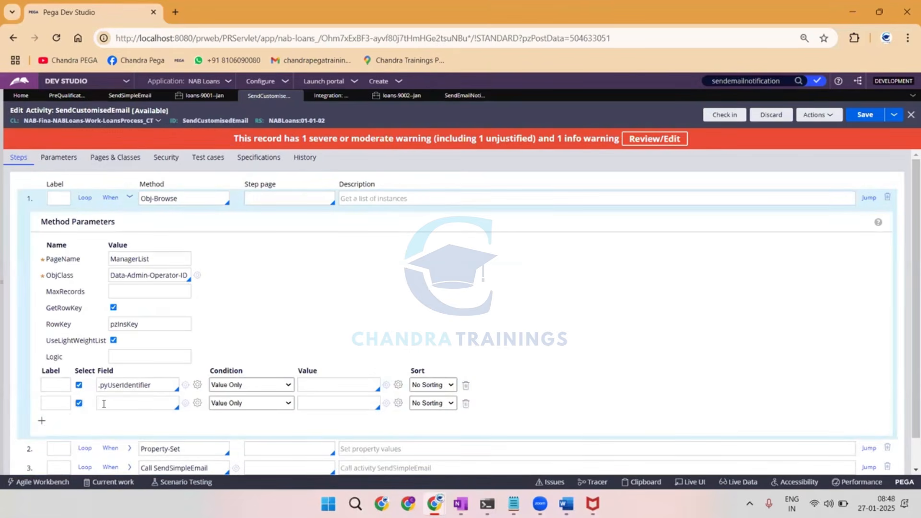
pyautogui.click(105, 403)
# Switch to the OneNote handwritten notes and draw a large box in thick blue on a blank area.
pyautogui.click(462, 502)
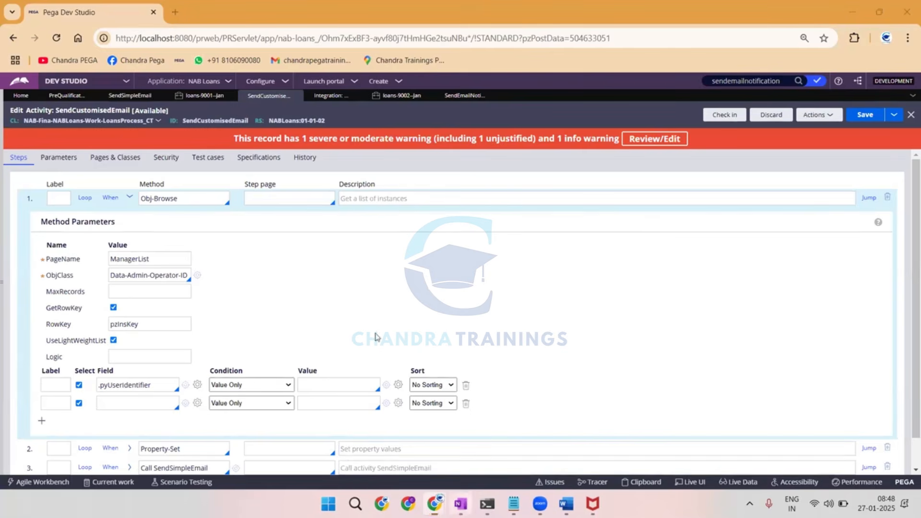
pyautogui.scroll(-10, 372, 311)
pyautogui.click(536, 41)
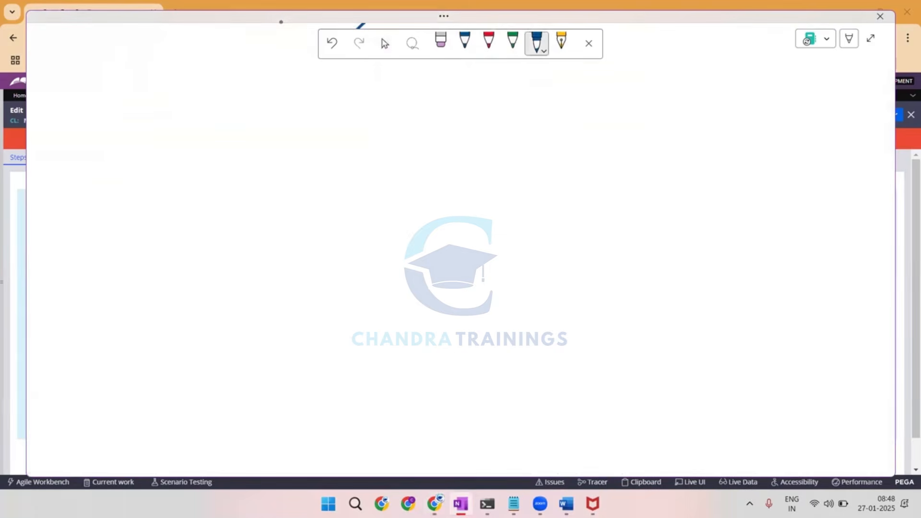
pyautogui.moveTo(383, 85)
pyautogui.mouseDown()
pyautogui.moveTo(454, 82)
pyautogui.moveTo(518, 289)
pyautogui.moveTo(286, 273)
pyautogui.moveTo(403, 84)
pyautogui.moveTo(432, 83)
pyautogui.mouseUp()
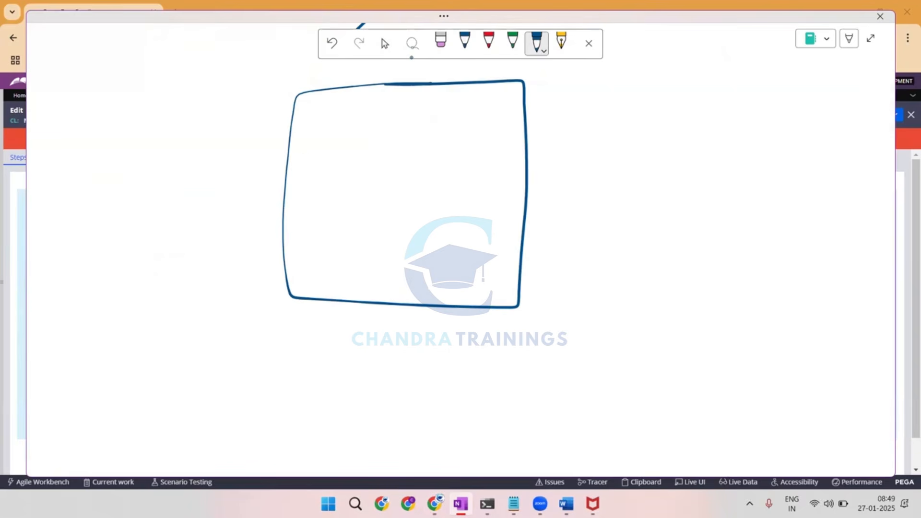
# Write an underlined "Oper" inside the large box and draw a smaller box beside it, labelled "Pr", with a thick row line.
pyautogui.moveTo(297, 156); pyautogui.dragTo(321, 164)
pyautogui.moveTo(676, 102)
pyautogui.mouseDown()
pyautogui.moveTo(826, 192)
pyautogui.moveTo(659, 103)
pyautogui.moveTo(671, 102)
pyautogui.mouseUp()
pyautogui.moveTo(677, 122); pyautogui.dragTo(828, 123)
pyautogui.moveTo(721, 86); pyautogui.dragTo(737, 76)
pyautogui.moveTo(732, 83)
pyautogui.mouseDown()
pyautogui.moveTo(722, 88)
pyautogui.moveTo(737, 88)
pyautogui.mouseUp()
pyautogui.moveTo(696, 122); pyautogui.dragTo(815, 123)
pyautogui.moveTo(310, 164); pyautogui.dragTo(323, 162)
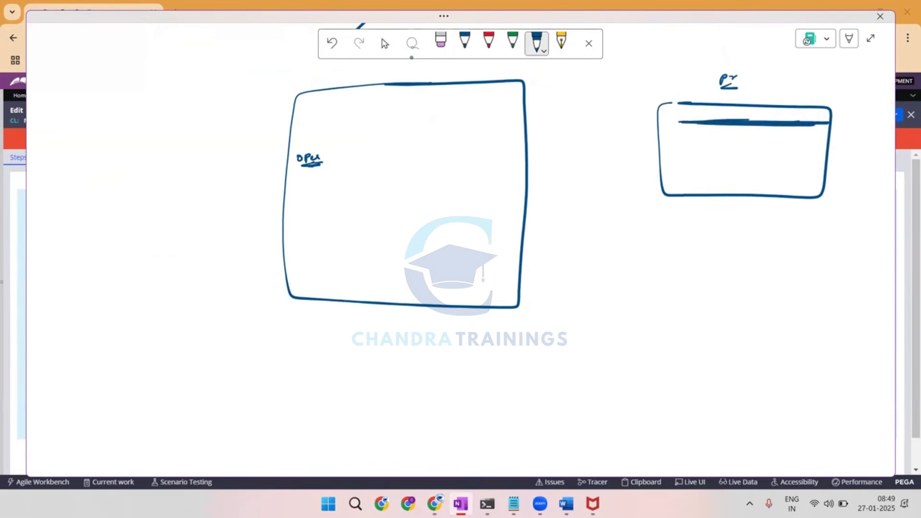
# Branch "pyAddress" from "Oper" in blue, and add "(D-A)" and a nested "pyAdd(Email)" in red.
pyautogui.moveTo(464, 130); pyautogui.dragTo(459, 138)
pyautogui.moveTo(313, 166)
pyautogui.mouseDown()
pyautogui.moveTo(312, 176)
pyautogui.moveTo(339, 175)
pyautogui.moveTo(346, 185)
pyautogui.moveTo(363, 174)
pyautogui.moveTo(387, 178)
pyautogui.mouseUp()
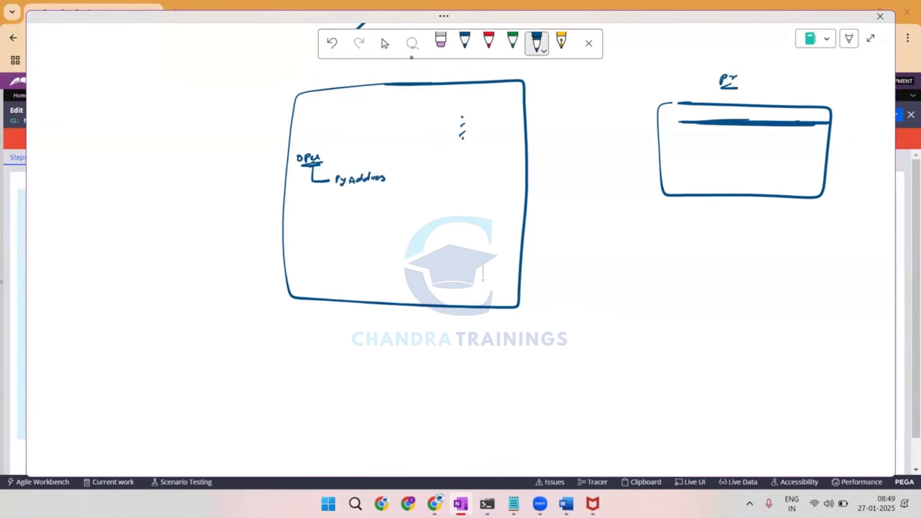
pyautogui.click(481, 53)
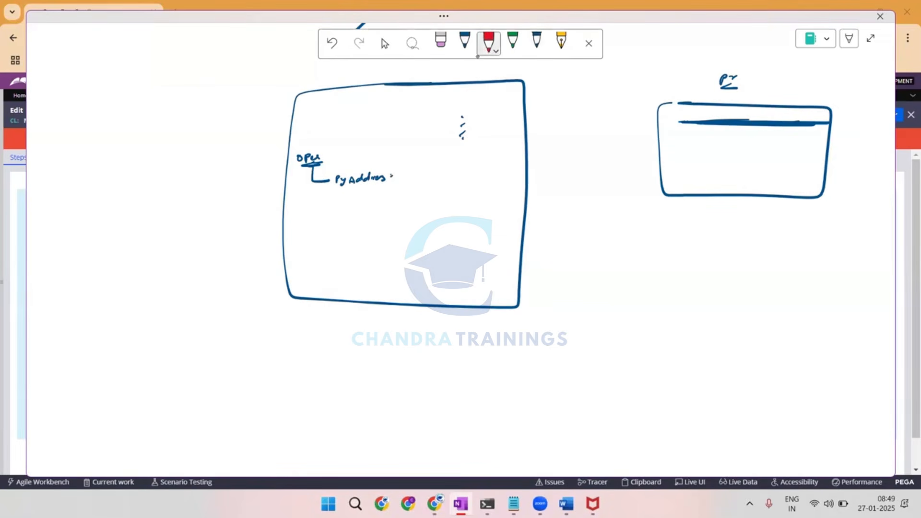
pyautogui.moveTo(395, 176); pyautogui.dragTo(416, 180)
pyautogui.moveTo(348, 185); pyautogui.dragTo(354, 200)
pyautogui.moveTo(356, 202)
pyautogui.mouseDown()
pyautogui.moveTo(384, 194)
pyautogui.moveTo(398, 202)
pyautogui.mouseUp()
pyautogui.moveTo(405, 193)
pyautogui.mouseDown()
pyautogui.moveTo(406, 201)
pyautogui.moveTo(436, 197)
pyautogui.mouseUp()
pyautogui.moveTo(441, 189); pyautogui.dragTo(438, 204)
pyautogui.moveTo(424, 203); pyautogui.dragTo(429, 204)
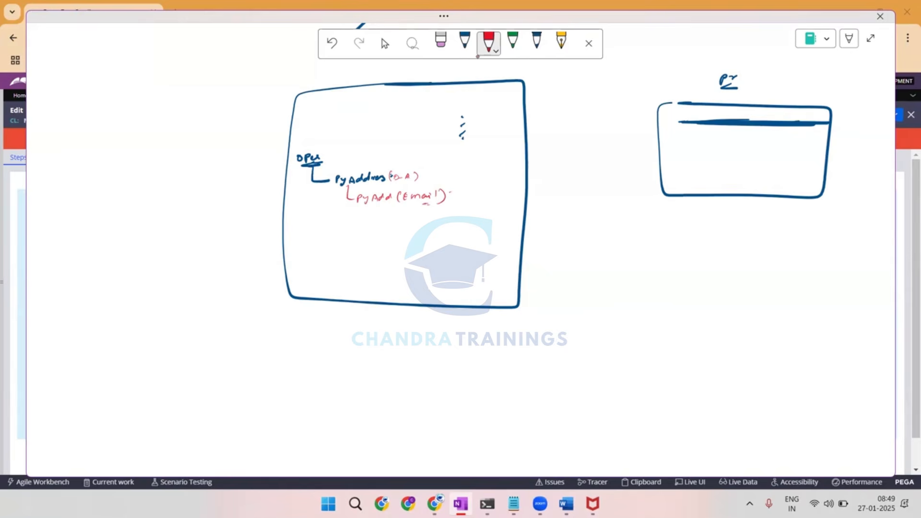
# Write ".pyEmailA =" in red across the large box's edge, followed by a short horizontal value line.
pyautogui.moveTo(481, 168); pyautogui.dragTo(484, 162)
pyautogui.moveTo(487, 162); pyautogui.dragTo(539, 164)
pyautogui.moveTo(534, 167); pyautogui.dragTo(541, 167)
pyautogui.moveTo(562, 166); pyautogui.dragTo(598, 165)
# Write an underlined "Act" heading in red below the smaller box, with "(1) Obj-Open" and "temp" beneath it.
pyautogui.moveTo(608, 242); pyautogui.dragTo(612, 233)
pyautogui.moveTo(612, 233); pyautogui.dragTo(626, 240)
pyautogui.moveTo(609, 242); pyautogui.dragTo(628, 244)
pyautogui.moveTo(581, 270); pyautogui.dragTo(574, 274)
pyautogui.moveTo(582, 269); pyautogui.dragTo(588, 273)
pyautogui.moveTo(590, 266); pyautogui.dragTo(614, 276)
pyautogui.moveTo(622, 269); pyautogui.dragTo(726, 266)
pyautogui.moveTo(716, 269)
pyautogui.mouseDown()
pyautogui.moveTo(705, 273)
pyautogui.moveTo(720, 272)
pyautogui.mouseUp()
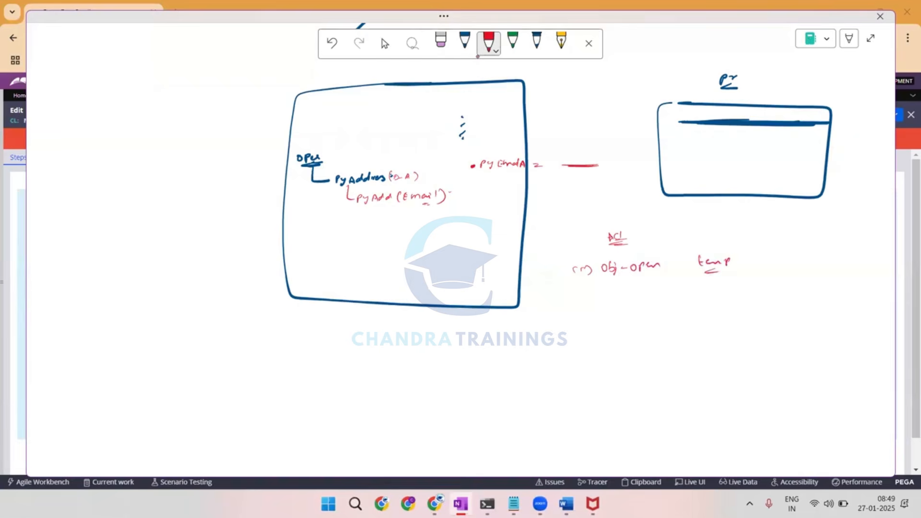
# Write "temp" in the large box, highlight the "Pr" row in red, and draw an arrow from that row to the underlined "temp".
pyautogui.moveTo(290, 229)
pyautogui.mouseDown()
pyautogui.moveTo(292, 240)
pyautogui.moveTo(317, 232)
pyautogui.mouseUp()
pyautogui.moveTo(699, 269)
pyautogui.mouseDown()
pyautogui.moveTo(730, 266)
pyautogui.moveTo(703, 272)
pyautogui.mouseUp()
pyautogui.moveTo(682, 126)
pyautogui.mouseDown()
pyautogui.moveTo(810, 118)
pyautogui.moveTo(690, 127)
pyautogui.mouseUp()
pyautogui.moveTo(757, 127)
pyautogui.mouseDown()
pyautogui.moveTo(713, 250)
pyautogui.moveTo(723, 247)
pyautogui.mouseUp()
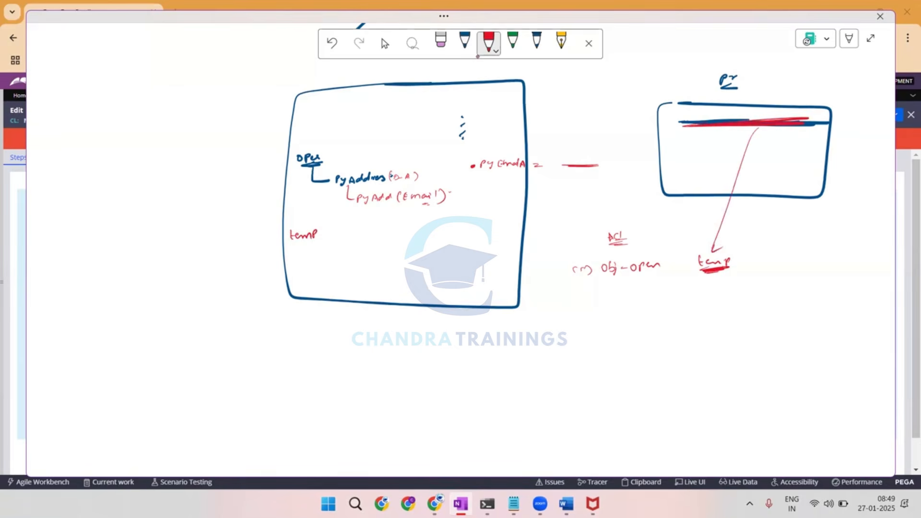
pyautogui.moveTo(682, 126); pyautogui.dragTo(829, 116)
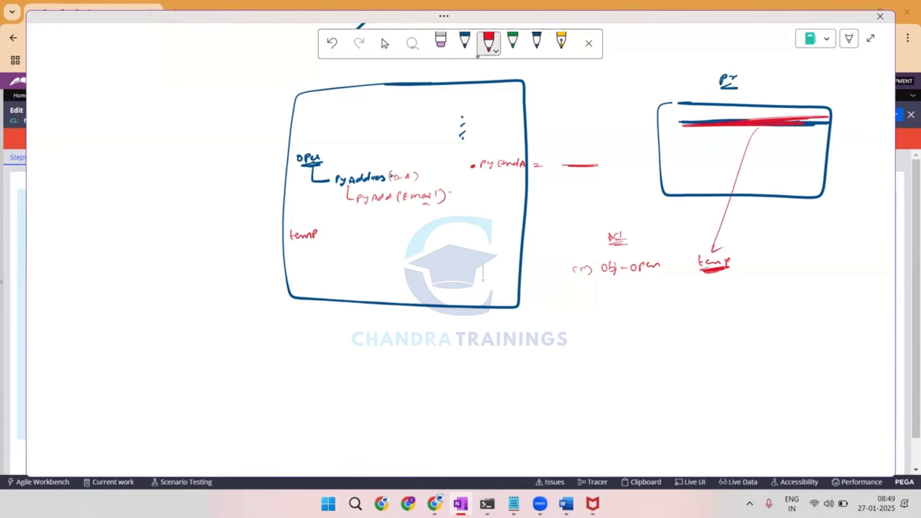
# Circle "Oper" in red, branch "pyM(" from the "temp" page with an arrow, and write "Obj-" below "Obj-Open".
pyautogui.moveTo(454, 210)
pyautogui.mouseDown()
pyautogui.moveTo(466, 213)
pyautogui.moveTo(466, 228)
pyautogui.mouseUp()
pyautogui.moveTo(311, 242); pyautogui.dragTo(329, 253)
pyautogui.moveTo(314, 144)
pyautogui.mouseDown()
pyautogui.moveTo(329, 159)
pyautogui.moveTo(294, 145)
pyautogui.moveTo(292, 154)
pyautogui.mouseUp()
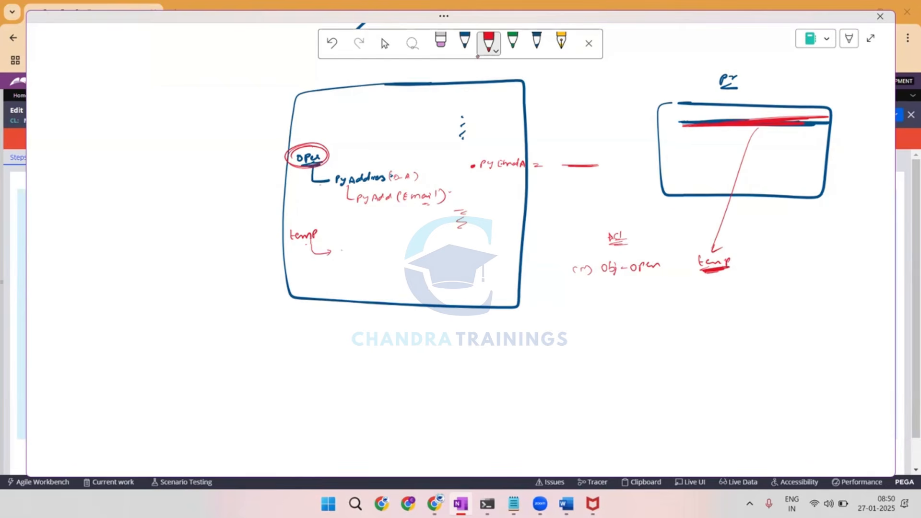
pyautogui.moveTo(344, 250); pyautogui.dragTo(371, 253)
pyautogui.click(385, 252)
pyautogui.moveTo(615, 302); pyautogui.dragTo(636, 307)
pyautogui.moveTo(700, 134); pyautogui.dragTo(717, 133)
# Write "ABC (C-P-C)" in red below the "temp" page and branch "pxRes" from it.
pyautogui.moveTo(293, 286)
pyautogui.mouseDown()
pyautogui.moveTo(296, 278)
pyautogui.moveTo(313, 285)
pyautogui.mouseUp()
pyautogui.moveTo(324, 274); pyautogui.dragTo(326, 283)
pyautogui.moveTo(332, 280); pyautogui.dragTo(342, 279)
pyautogui.moveTo(344, 278); pyautogui.dragTo(352, 281)
pyautogui.moveTo(360, 272); pyautogui.dragTo(363, 278)
pyautogui.moveTo(309, 289)
pyautogui.mouseDown()
pyautogui.moveTo(321, 313)
pyautogui.moveTo(337, 315)
pyautogui.mouseUp()
pyautogui.moveTo(337, 310); pyautogui.dragTo(355, 315)
# Branch "Px(1) (D-A-Op" from "pxRes" in red and underline the "(1)" part.
pyautogui.moveTo(355, 321); pyautogui.dragTo(364, 336)
pyautogui.moveTo(372, 338)
pyautogui.mouseDown()
pyautogui.moveTo(376, 330)
pyautogui.moveTo(399, 335)
pyautogui.mouseUp()
pyautogui.moveTo(403, 325)
pyautogui.mouseDown()
pyautogui.moveTo(405, 336)
pyautogui.moveTo(444, 331)
pyautogui.mouseUp()
pyautogui.moveTo(449, 334); pyautogui.dragTo(464, 331)
pyautogui.moveTo(469, 327); pyautogui.dragTo(478, 326)
pyautogui.moveTo(384, 345); pyautogui.dragTo(425, 333)
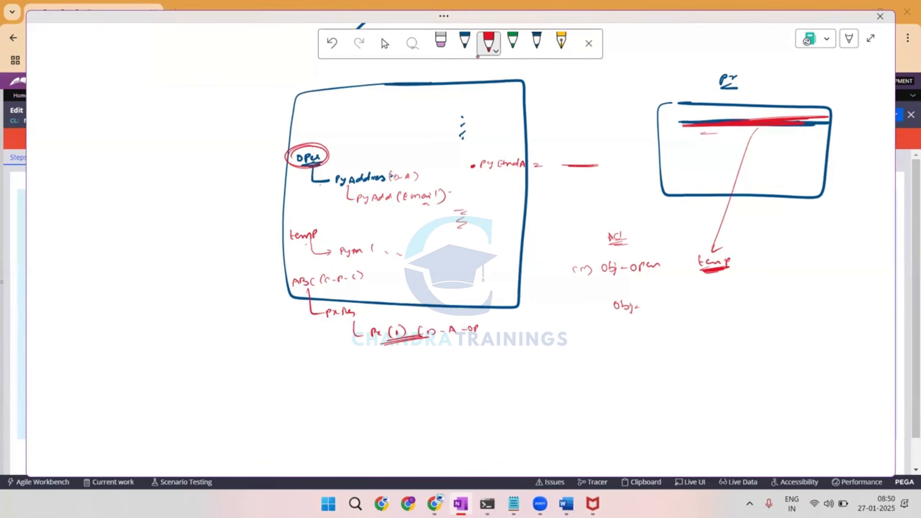
# Retrace the "Pr" row, draw an arrow down from "Px(1)", and circle "temp", "pyM(" and "Px(1)" in red.
pyautogui.moveTo(671, 118)
pyautogui.mouseDown()
pyautogui.moveTo(710, 121)
pyautogui.moveTo(693, 125)
pyautogui.mouseUp()
pyautogui.moveTo(532, 296); pyautogui.dragTo(535, 314)
pyautogui.moveTo(401, 342)
pyautogui.mouseDown()
pyautogui.moveTo(402, 359)
pyautogui.moveTo(426, 358)
pyautogui.mouseUp()
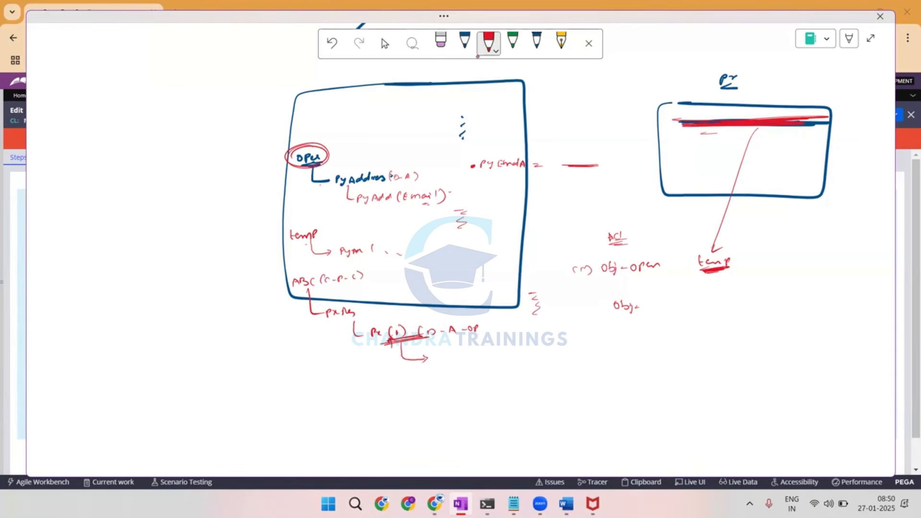
pyautogui.moveTo(316, 224)
pyautogui.mouseDown()
pyautogui.moveTo(360, 256)
pyautogui.moveTo(371, 249)
pyautogui.moveTo(316, 216)
pyautogui.moveTo(316, 227)
pyautogui.mouseUp()
pyautogui.moveTo(313, 221); pyautogui.dragTo(322, 222)
pyautogui.moveTo(382, 344)
pyautogui.mouseDown()
pyautogui.moveTo(414, 341)
pyautogui.moveTo(400, 344)
pyautogui.mouseUp()
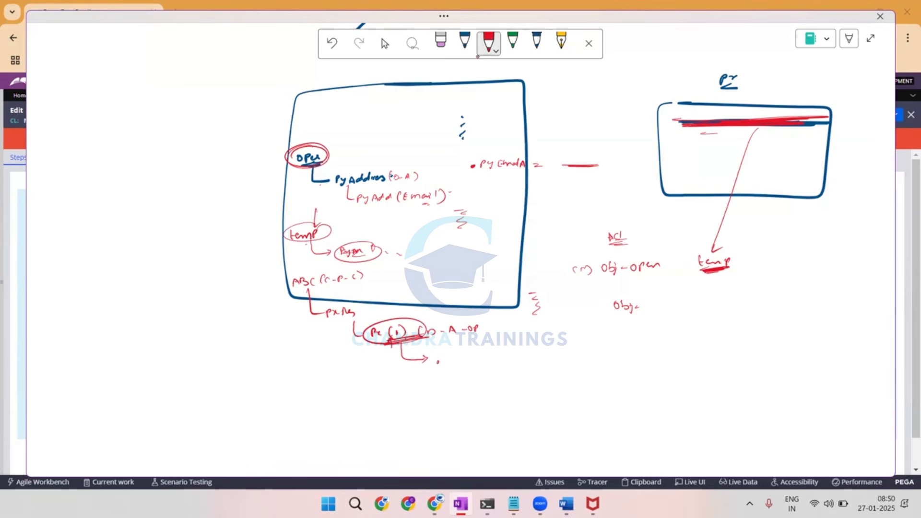
# Write a dotted property reference after the arrow below "Px(1)" and switch back to Pega Dev Studio.
pyautogui.moveTo(443, 364)
pyautogui.mouseDown()
pyautogui.moveTo(447, 357)
pyautogui.moveTo(454, 371)
pyautogui.moveTo(475, 359)
pyautogui.mouseUp()
pyautogui.moveTo(483, 351); pyautogui.dragTo(481, 365)
pyautogui.hotkey('alt', 'Tab')
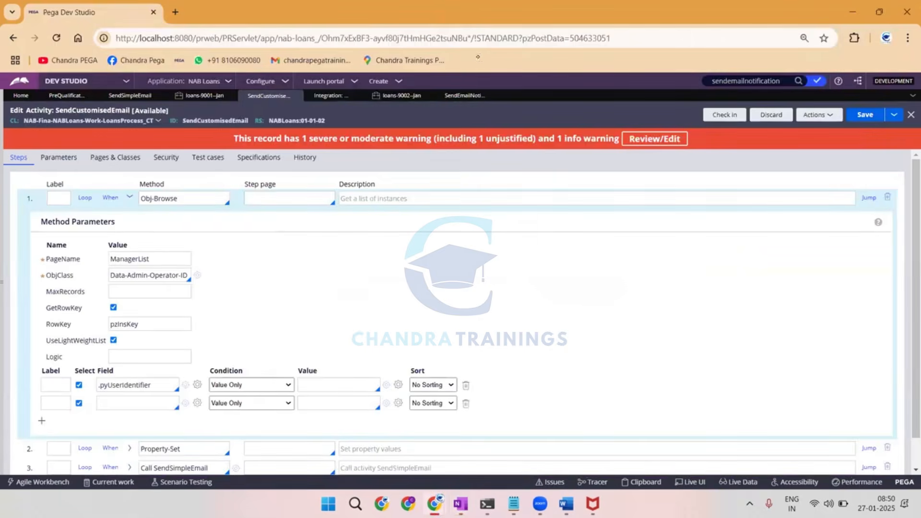
# Strike through "ABC" and circle "pxRes" in red in the handwritten notes, and switch back to Pega Dev Studio.
pyautogui.doubleClick(129, 259)
pyautogui.hotkey('alt', 'Tab')
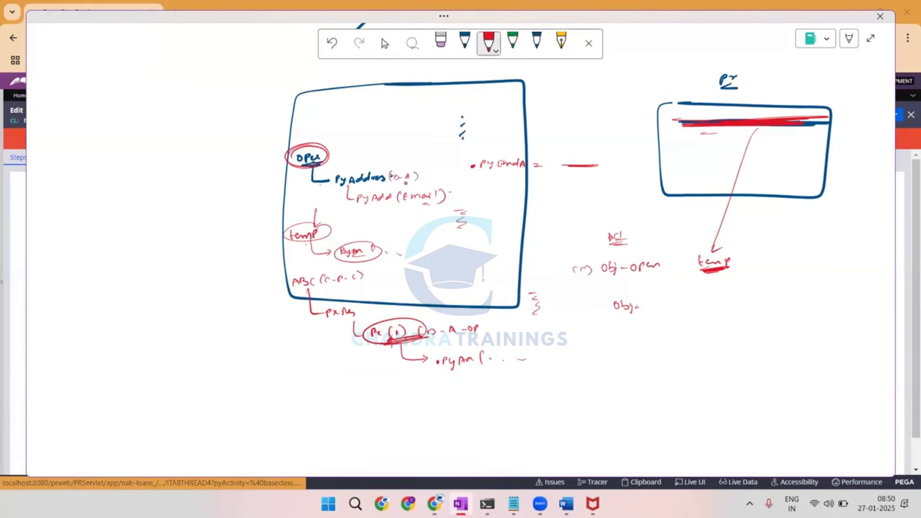
pyautogui.moveTo(303, 283); pyautogui.dragTo(317, 270)
pyautogui.moveTo(336, 302)
pyautogui.mouseDown()
pyautogui.moveTo(346, 326)
pyautogui.moveTo(331, 303)
pyautogui.mouseUp()
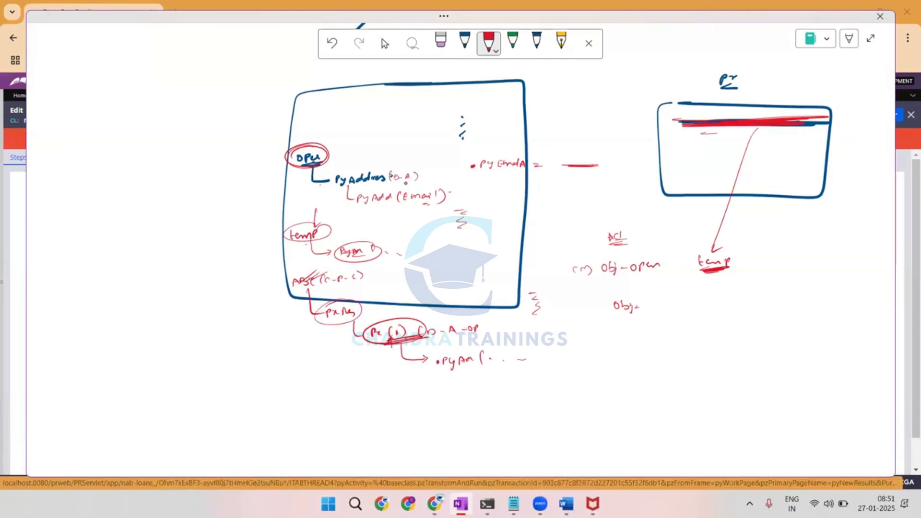
pyautogui.hotkey('alt', 'Tab')
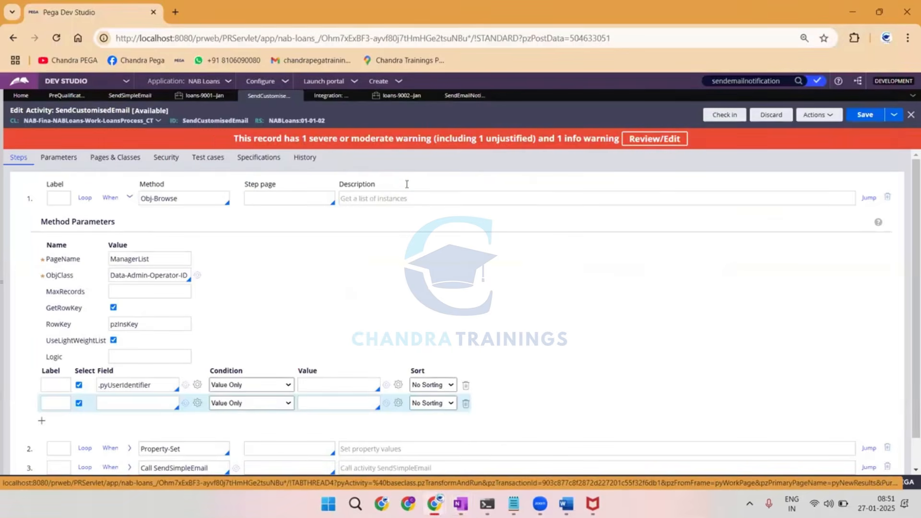
pyautogui.hotkey('alt', 'Tab')
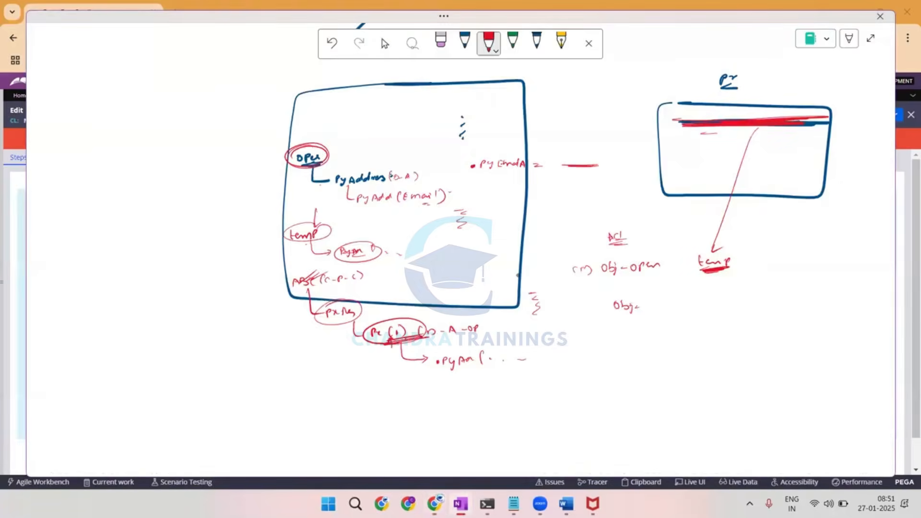
pyautogui.hotkey('alt', 'Tab')
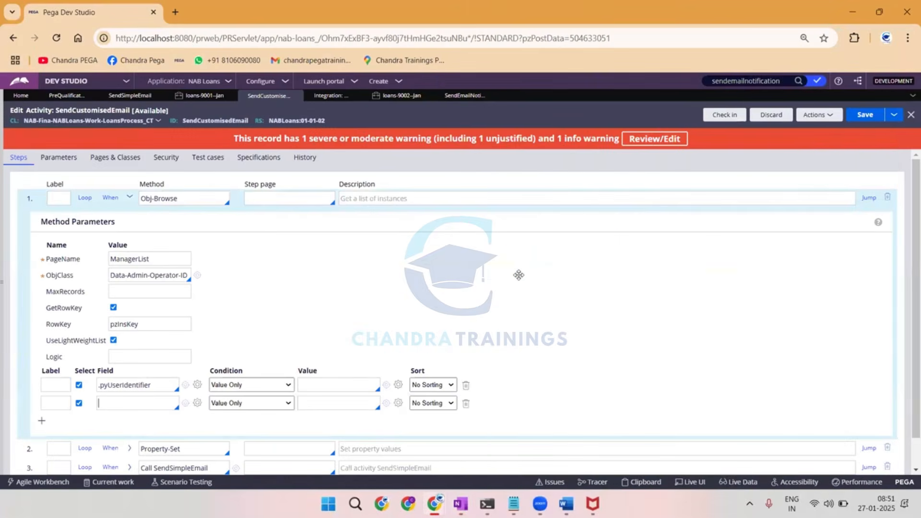
# Set the second Obj-Browse field to .pyAddresses(Email).pyEmailAddress.
pyautogui.write('.pyAdd')
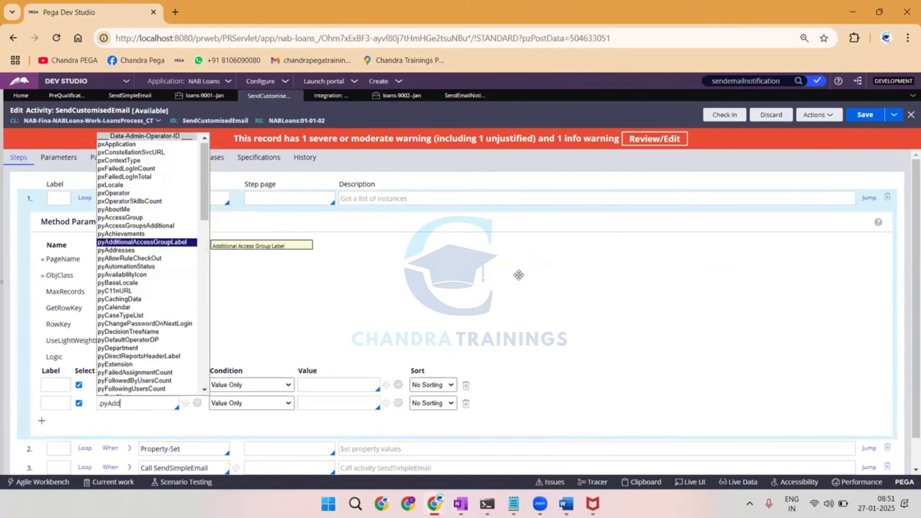
pyautogui.press('Down')
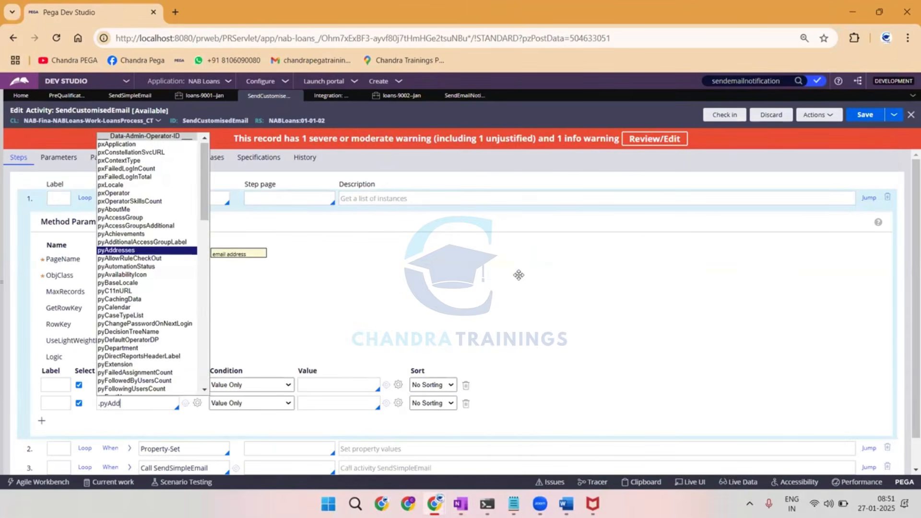
pyautogui.press('Return')
pyautogui.write('Ema')
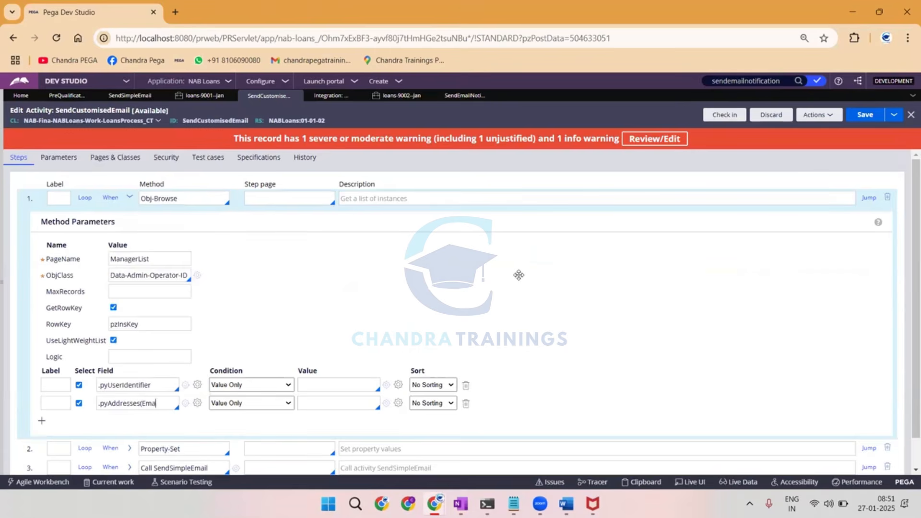
pyautogui.write('il).pyEmailAd')
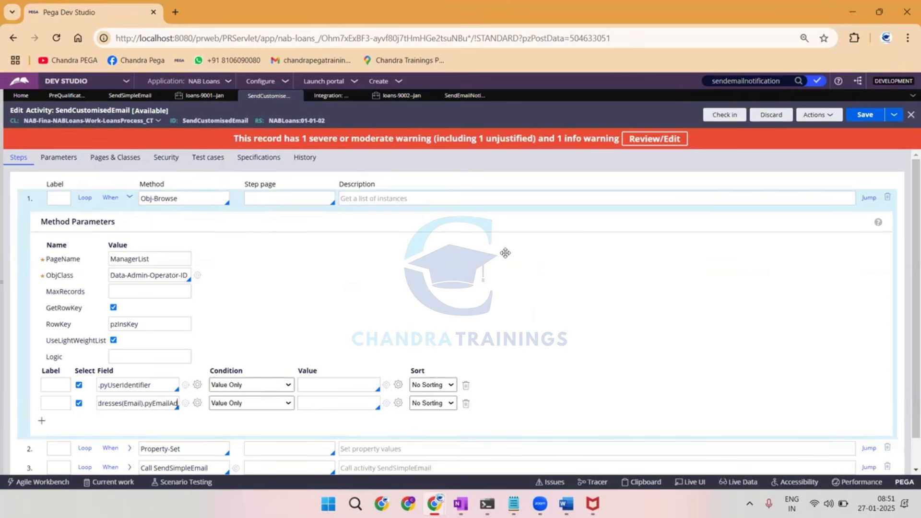
pyautogui.write('dress')
# Add a third Obj-Browse field row for .pyAccessGroup with the condition Contains and the value "NAB".
pyautogui.click(43, 422)
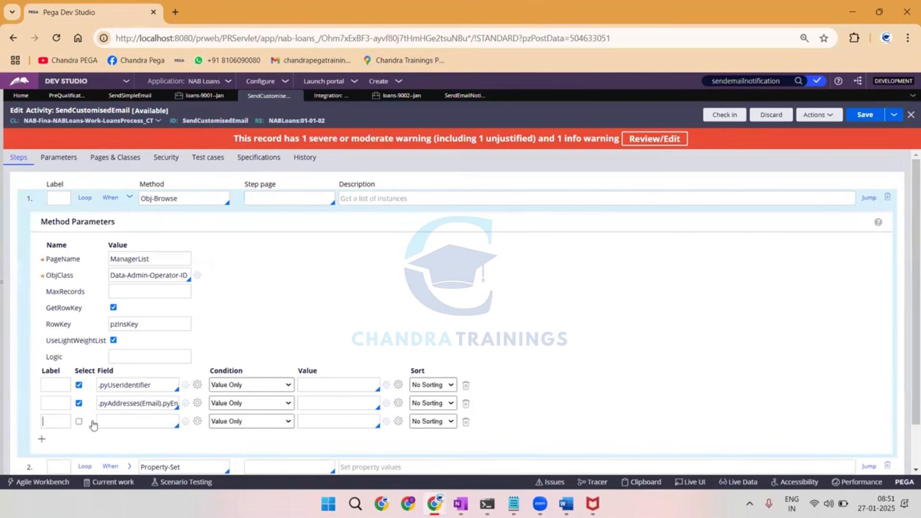
pyautogui.click(139, 422)
pyautogui.write('.pyacces')
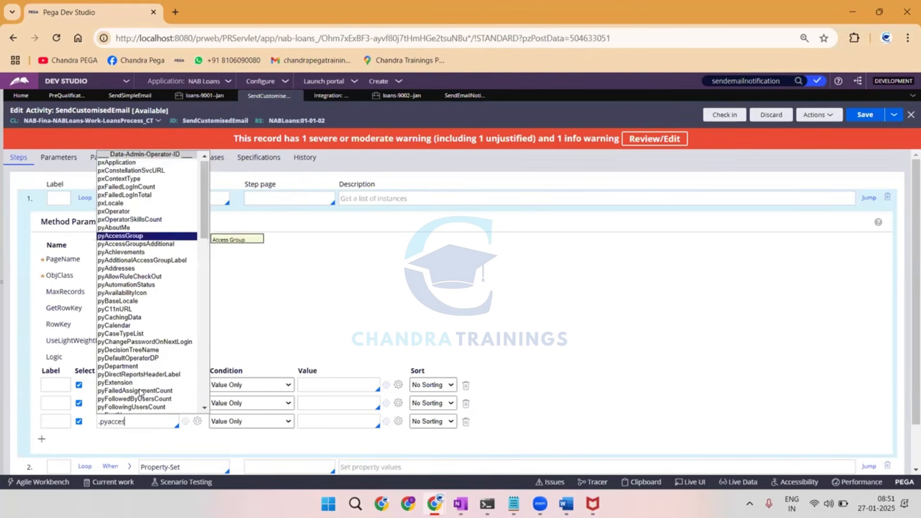
pyautogui.press('Return')
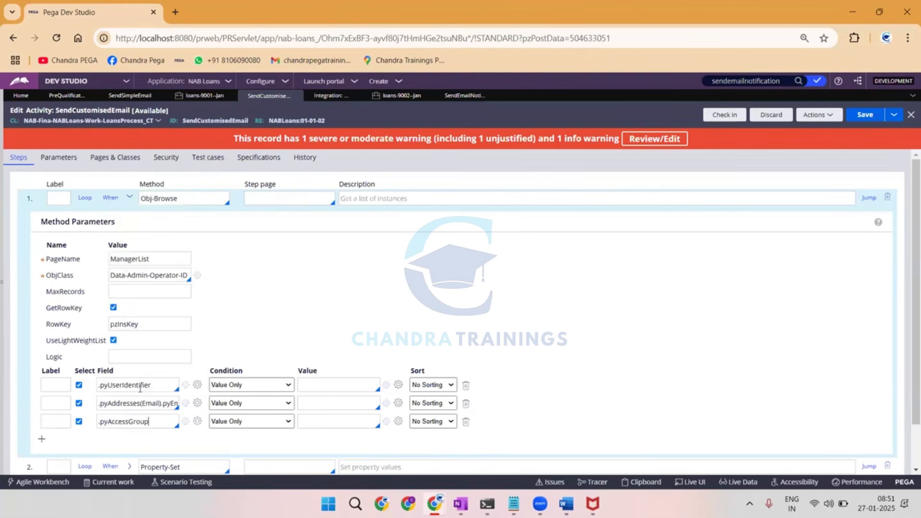
pyautogui.click(229, 421)
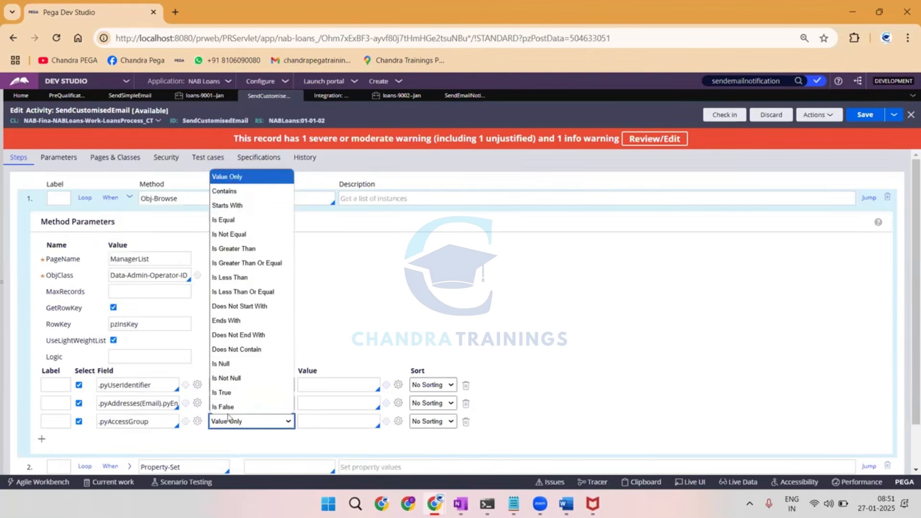
pyautogui.click(230, 190)
pyautogui.click(321, 421)
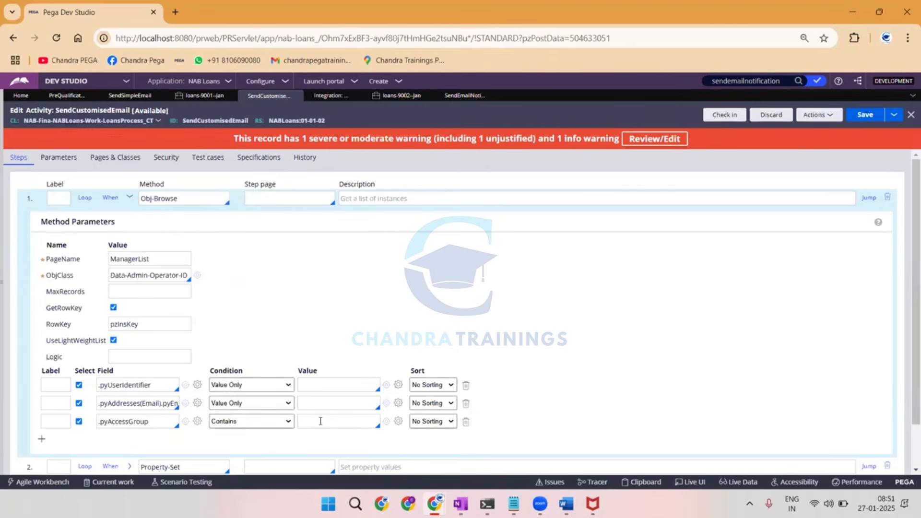
pyautogui.write('""')
pyautogui.write('NAB')
# Review the Obj-Browse method, its page name, and the address and access group fields.
pyautogui.doubleClick(158, 198)
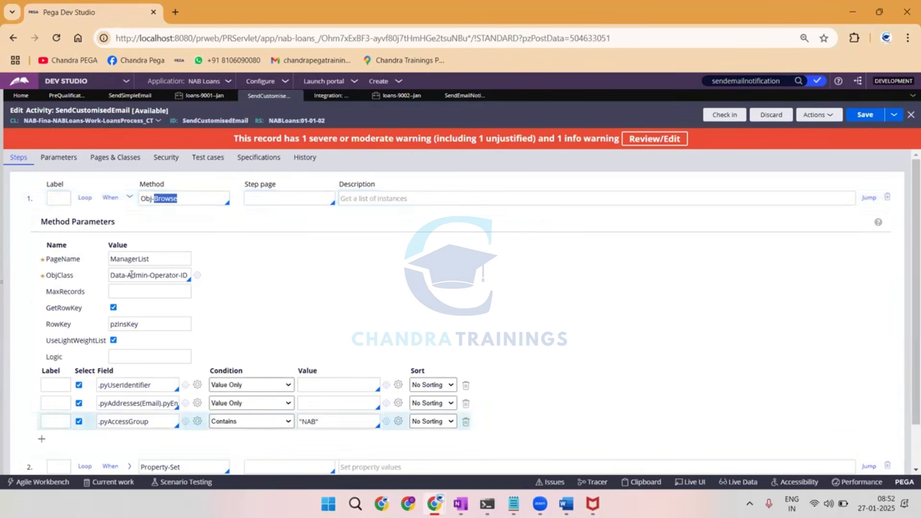
pyautogui.doubleClick(134, 260)
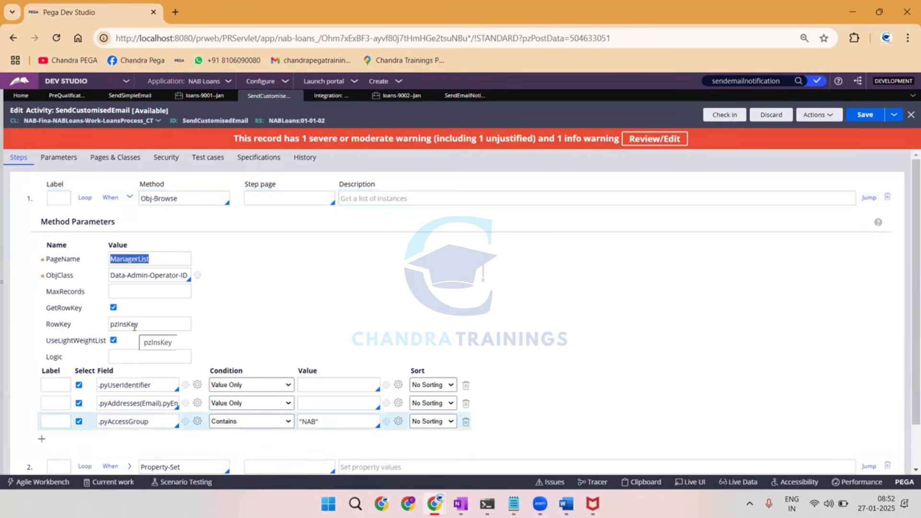
pyautogui.click(118, 404)
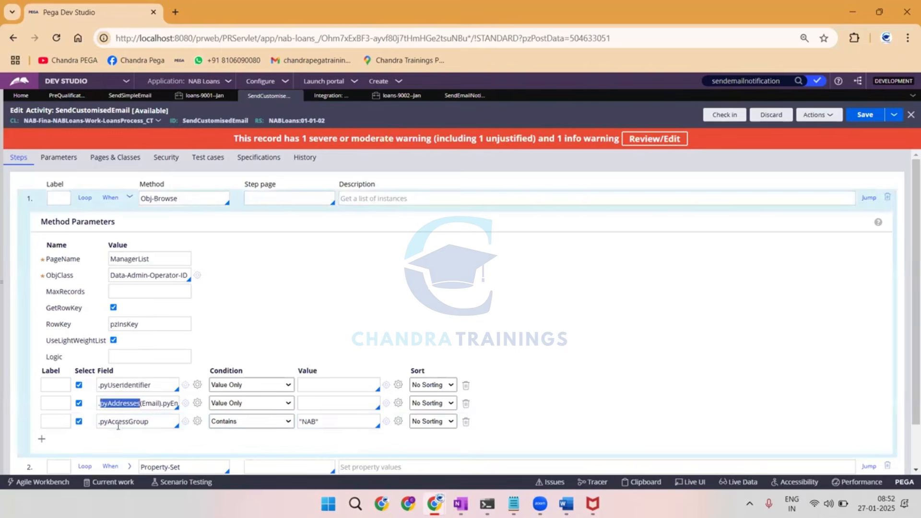
pyautogui.click(120, 423)
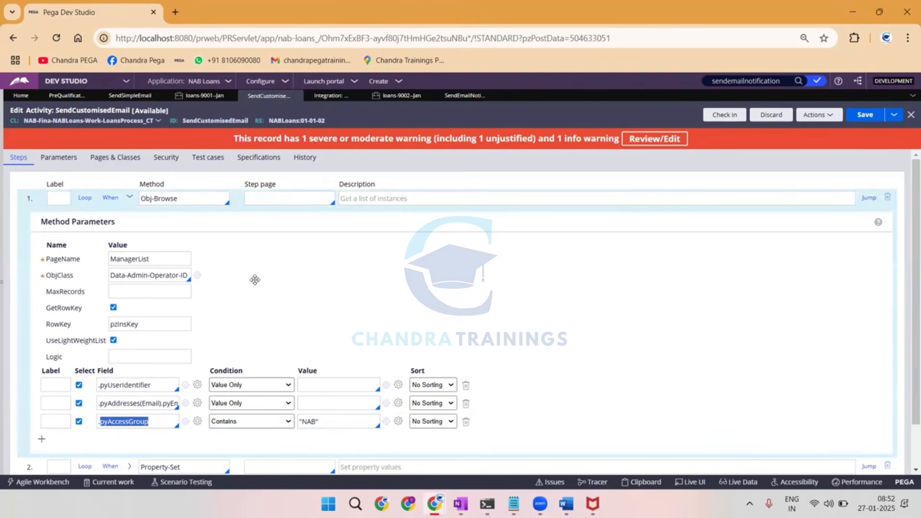
pyautogui.click(139, 402)
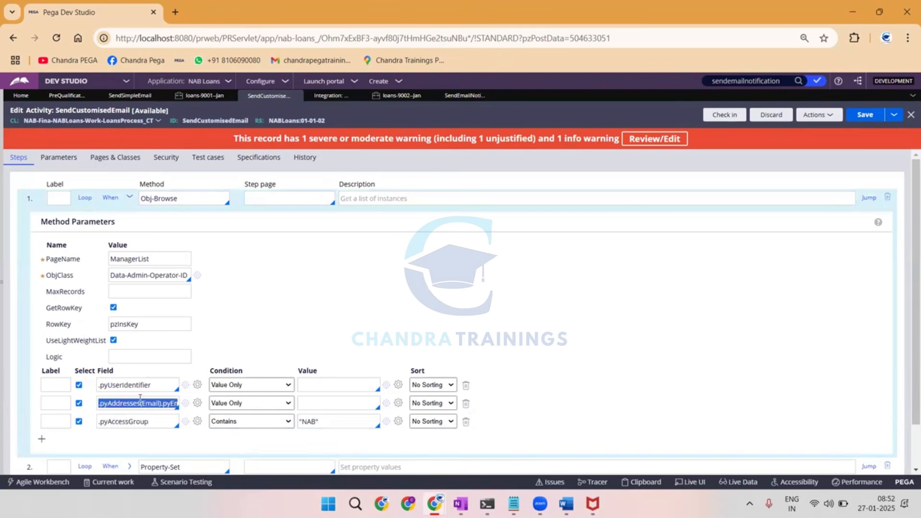
# Comment out the Property-Set and Call SendSimpleEmail steps with the label // and save the activity.
pyautogui.scroll(-1, 139, 397)
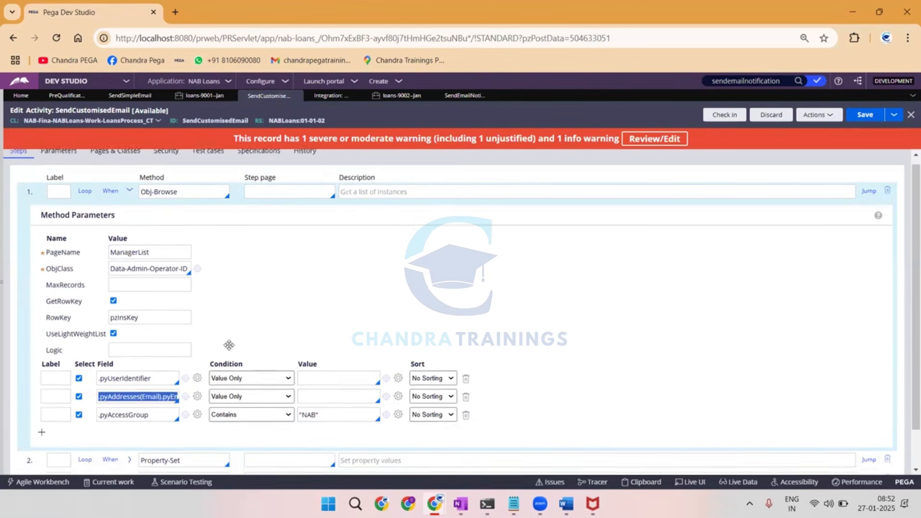
pyautogui.click(59, 415)
pyautogui.write('//')
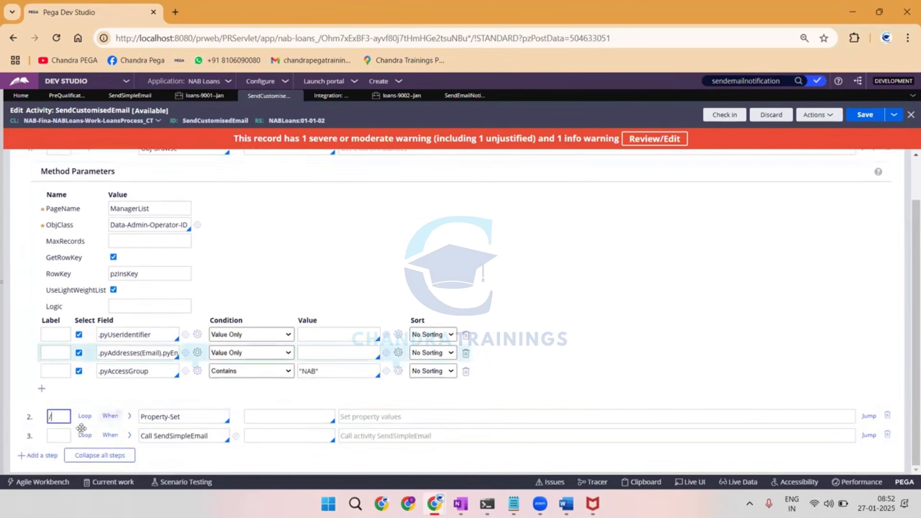
pyautogui.click(53, 436)
pyautogui.write('///')
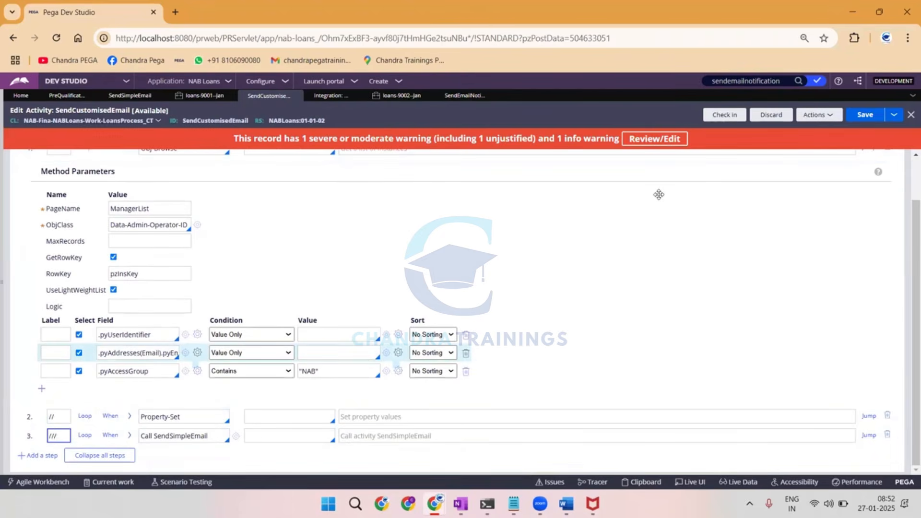
pyautogui.click(865, 115)
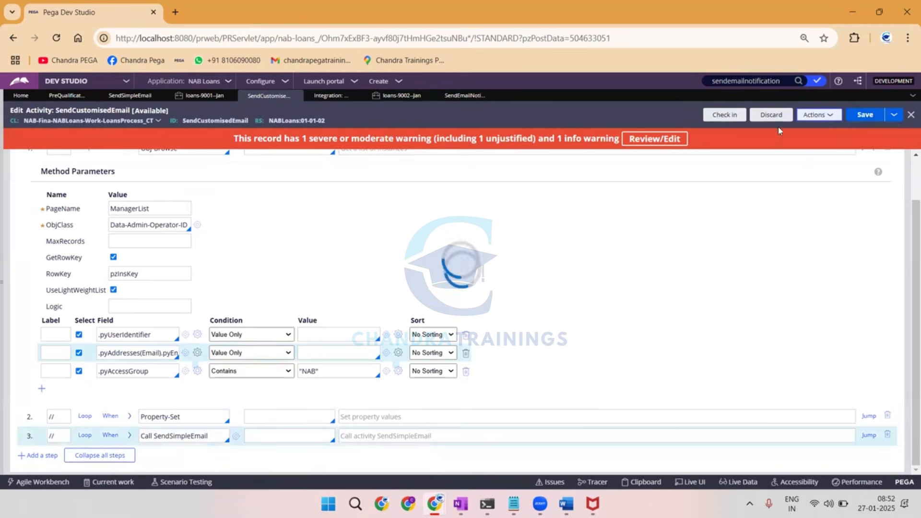
# Run the SendCustomisedEmail activity on an empty test page and close the status window.
pyautogui.click(817, 115)
pyautogui.click(785, 135)
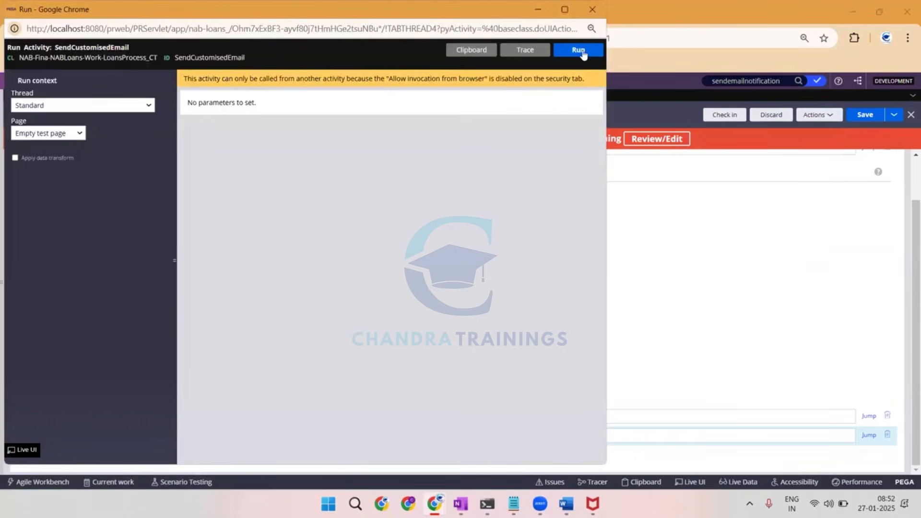
pyautogui.click(580, 50)
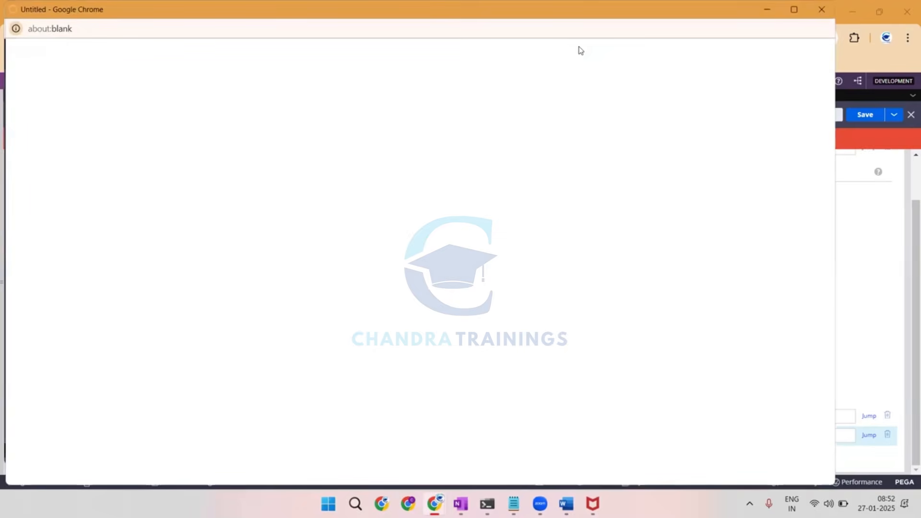
pyautogui.click(821, 10)
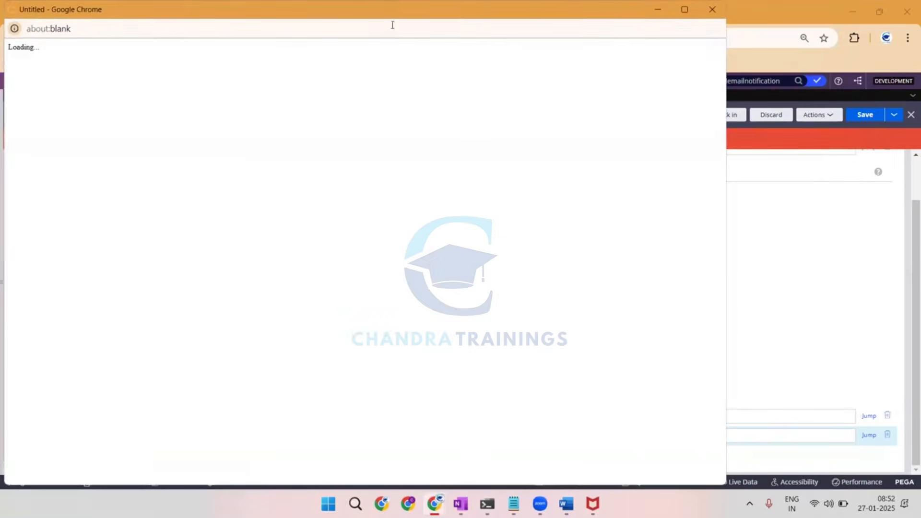
# Inspect the ManagerList page in the Clipboard viewer, expanding pxResults(1) down to its pyAddresses(Email) page.
pyautogui.doubleClick(395, 8)
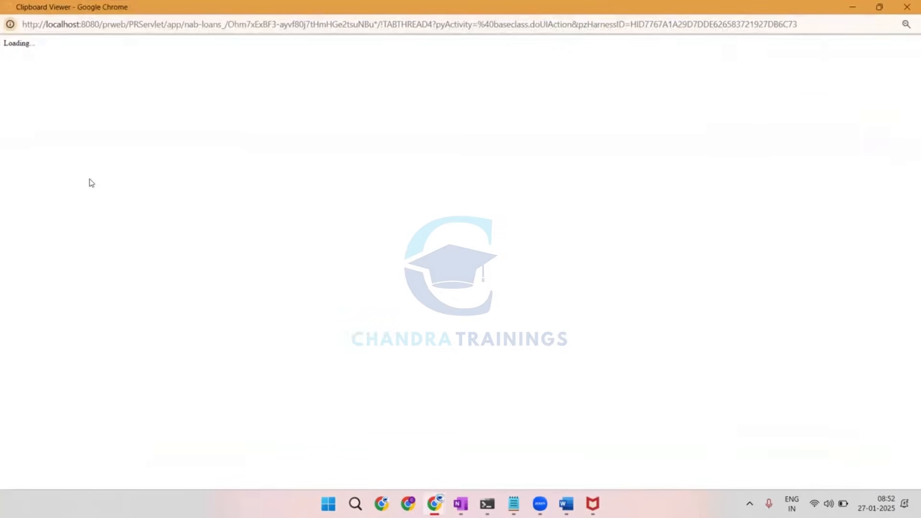
pyautogui.scroll(-3, 46, 202)
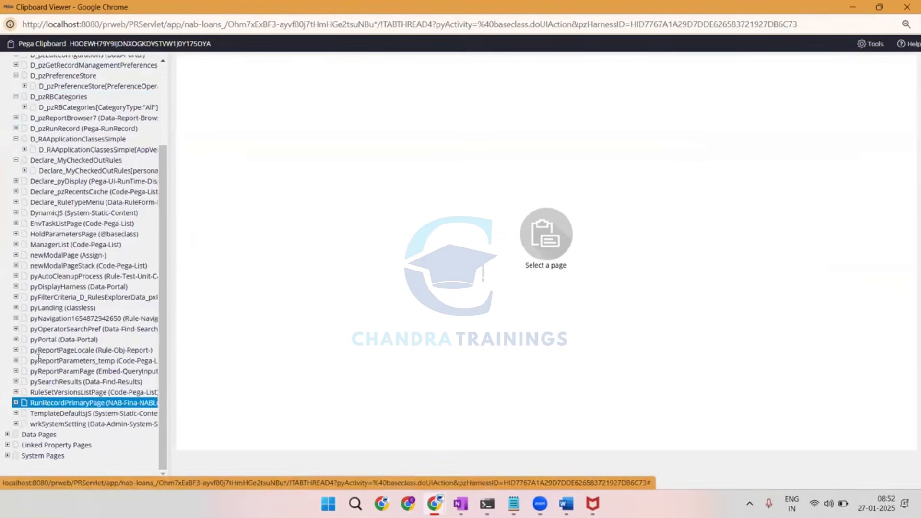
pyautogui.click(42, 247)
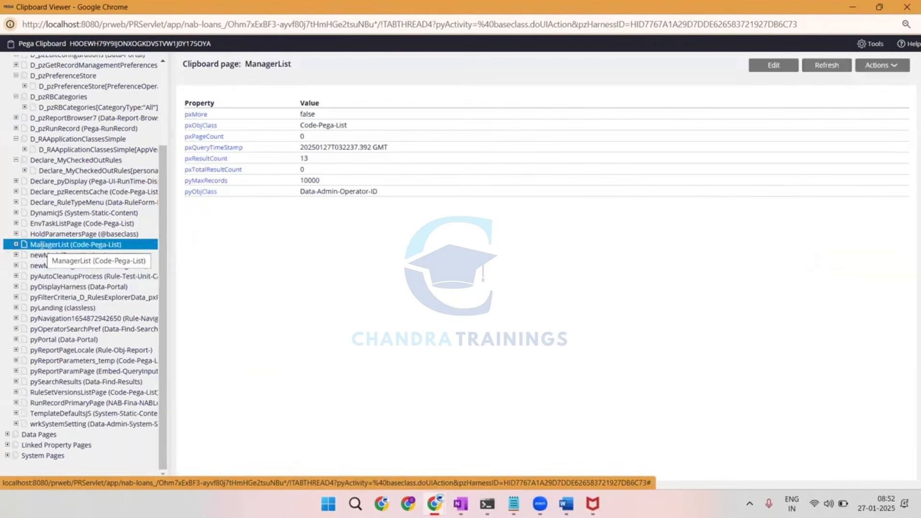
pyautogui.click(16, 244)
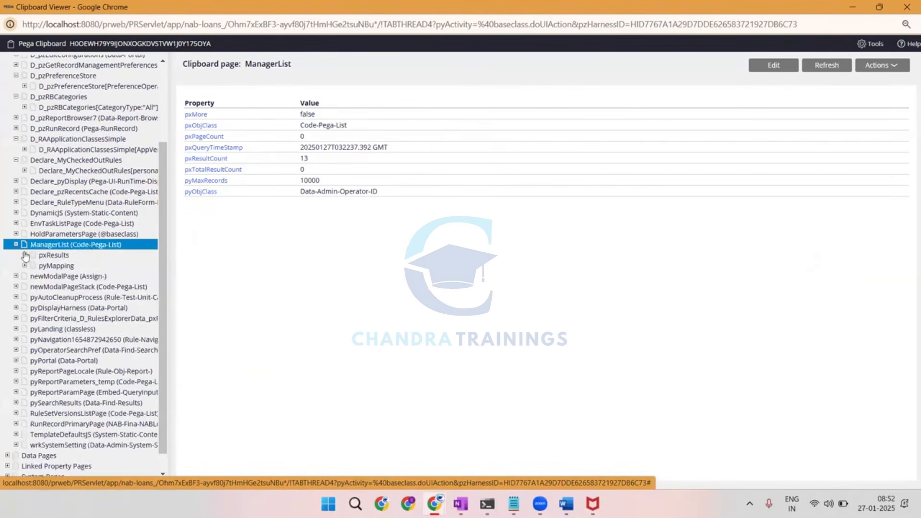
pyautogui.click(24, 254)
pyautogui.click(77, 265)
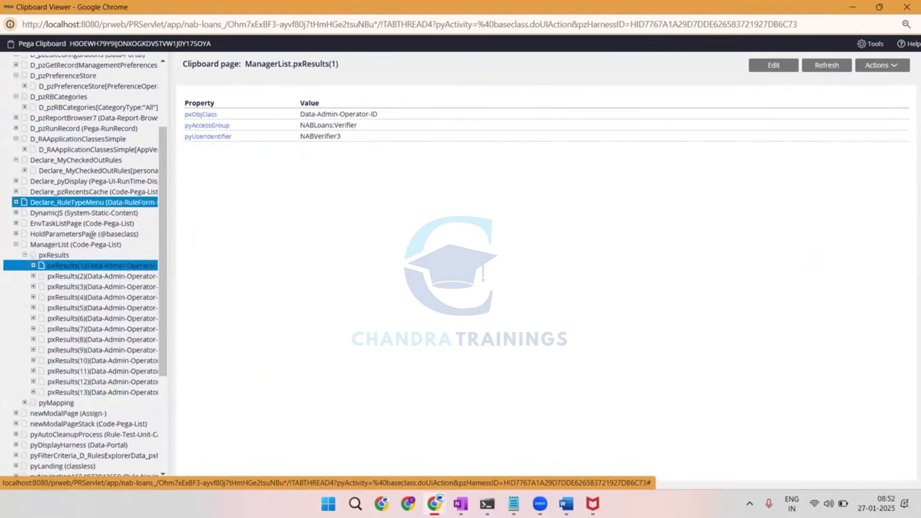
pyautogui.click(33, 266)
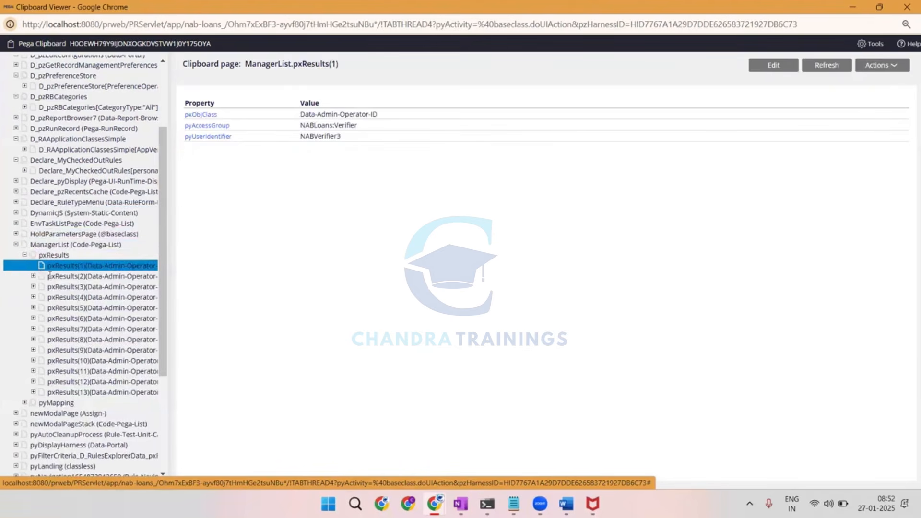
pyautogui.click(42, 277)
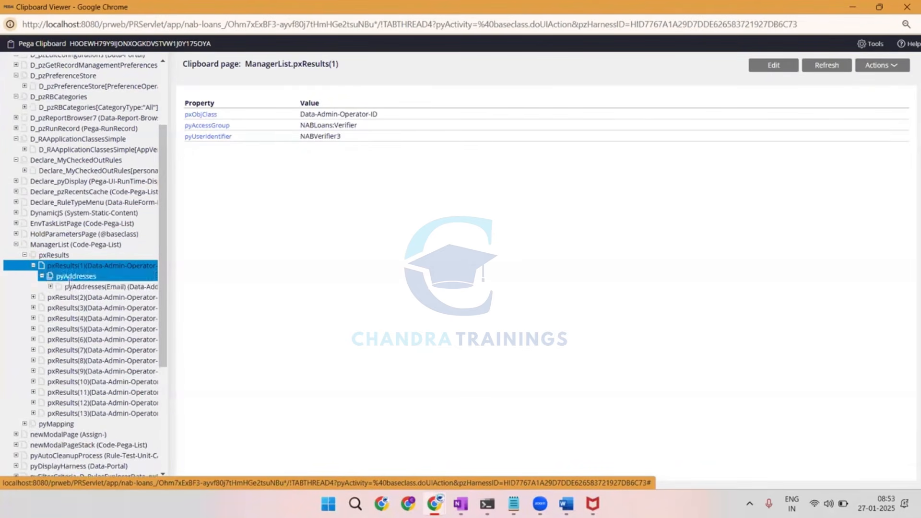
pyautogui.click(73, 287)
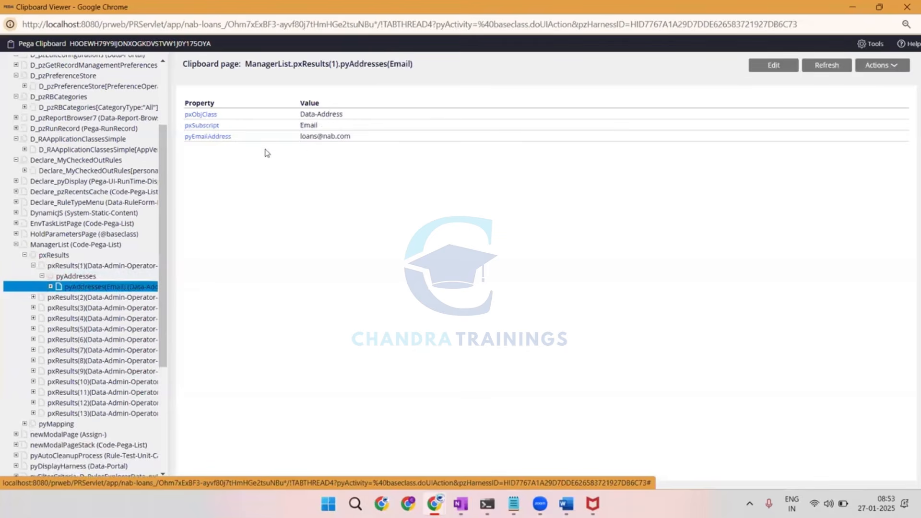
# Check the pyEmailAddress value of the first ManagerList result and return to the SendCustomisedEmail activity in Dev Studio.
pyautogui.moveTo(301, 138); pyautogui.dragTo(360, 142)
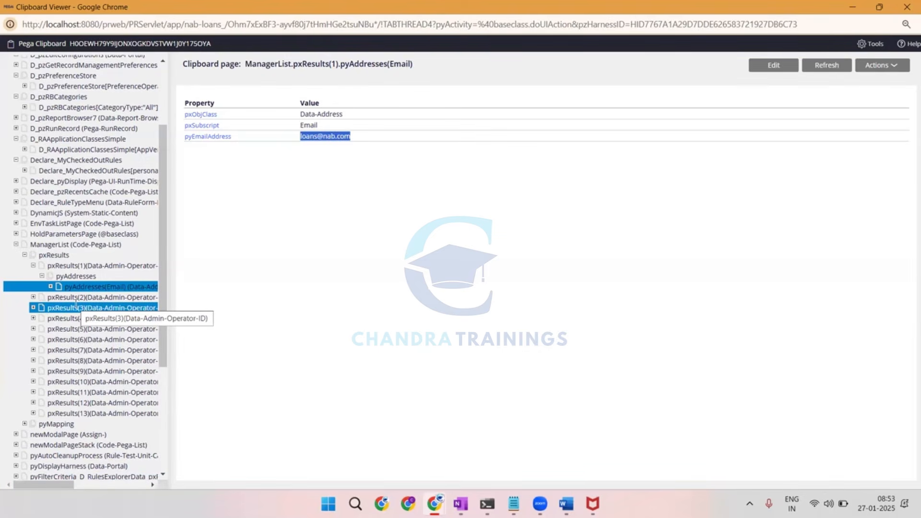
pyautogui.hotkey('alt', 'Tab')
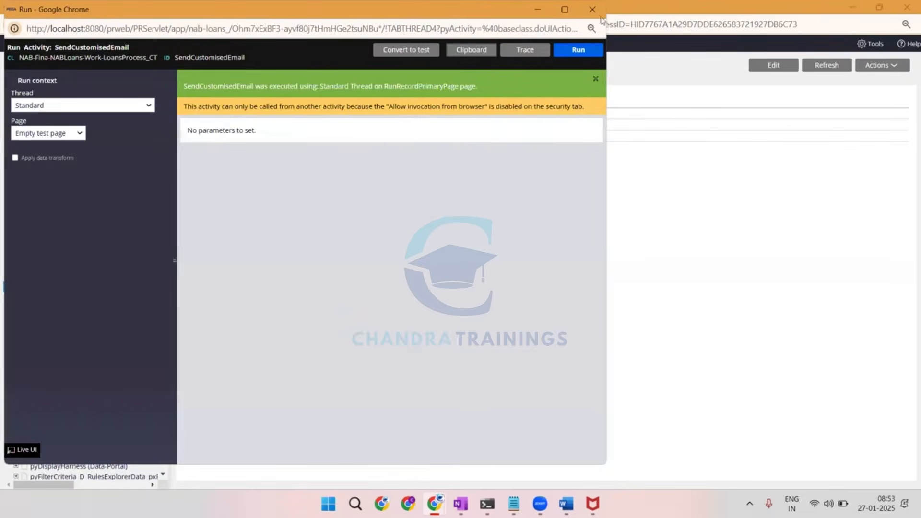
pyautogui.click(602, 13)
pyautogui.hotkey('alt', 'Tab')
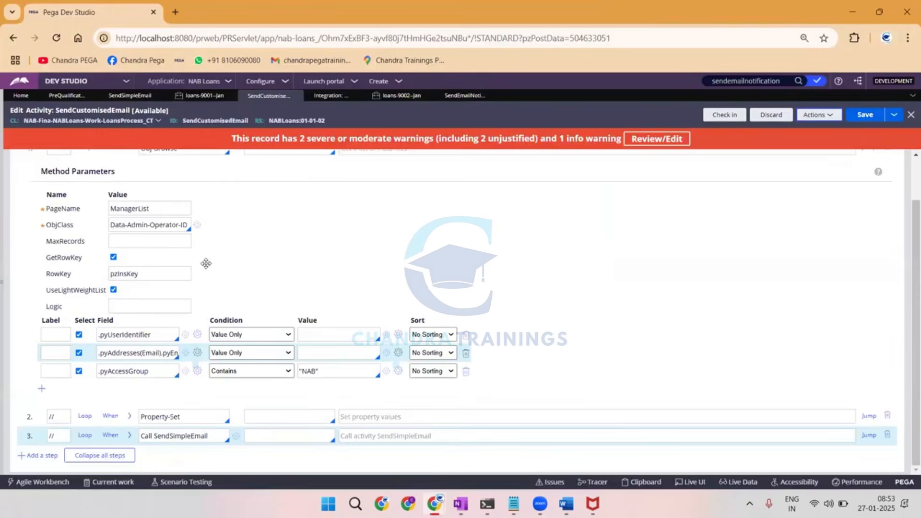
# Collapse the Obj-Browse step's parameters and insert a blank step between Obj-Browse and Property-Set.
pyautogui.scroll(2, 203, 307)
pyautogui.scroll(-1, 201, 326)
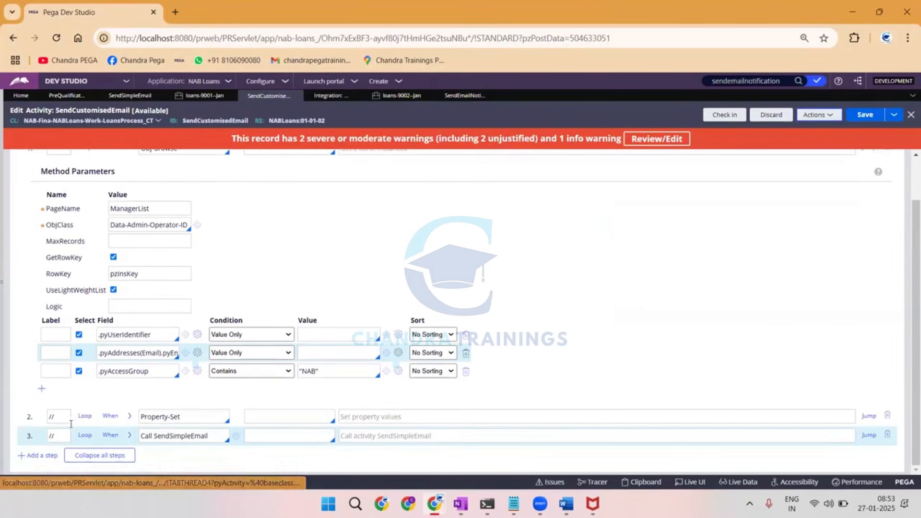
pyautogui.scroll(1, 154, 366)
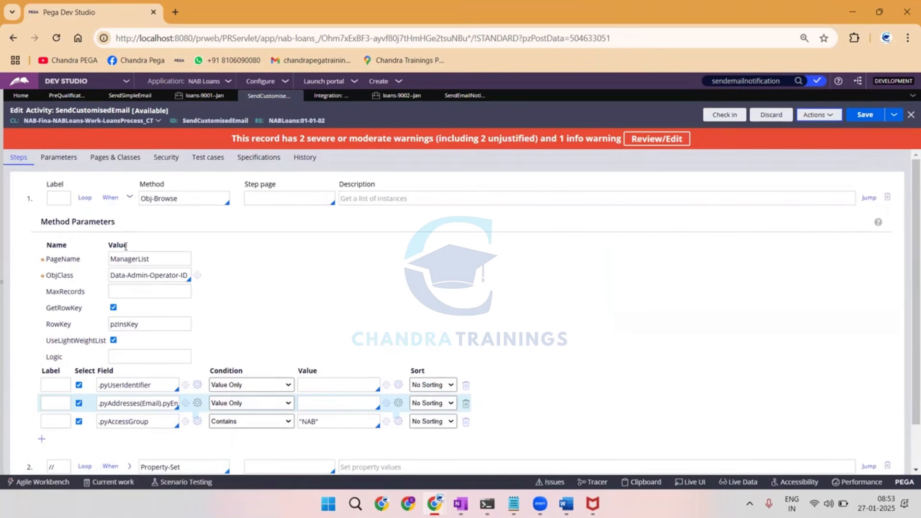
pyautogui.click(131, 198)
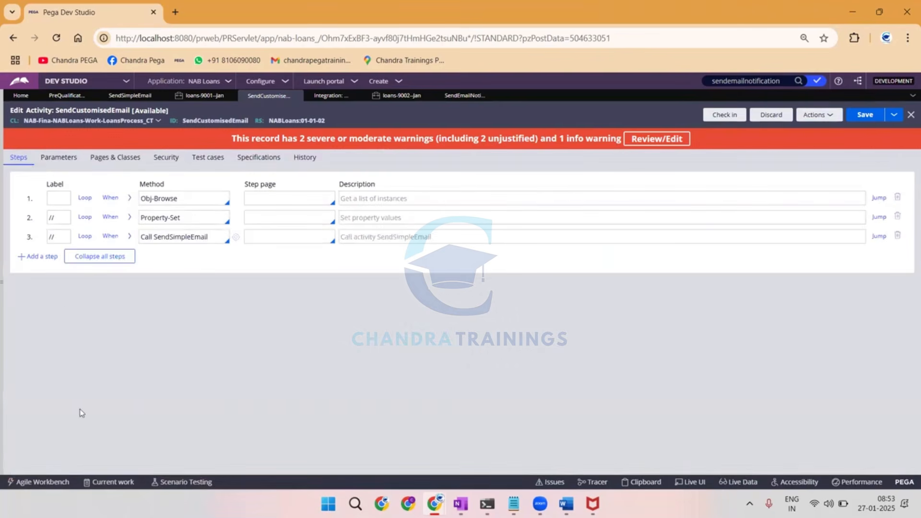
pyautogui.click(38, 256)
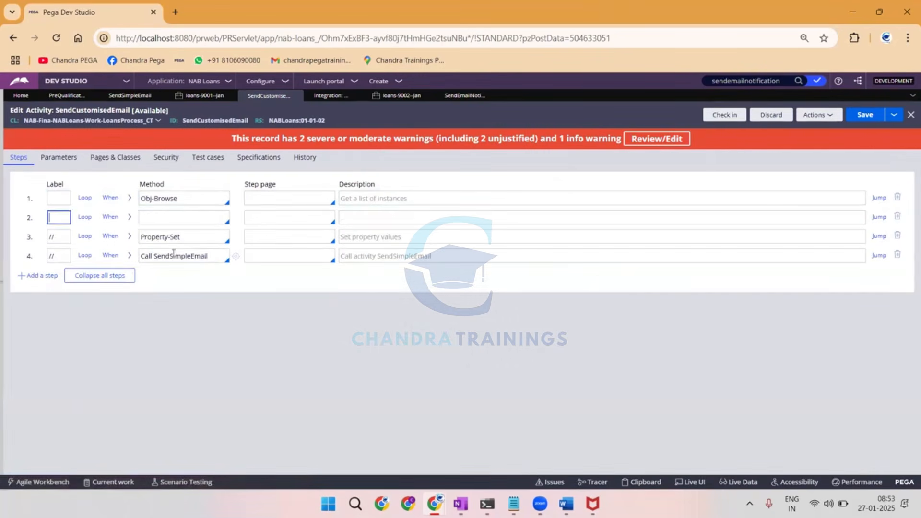
pyautogui.doubleClick(173, 255)
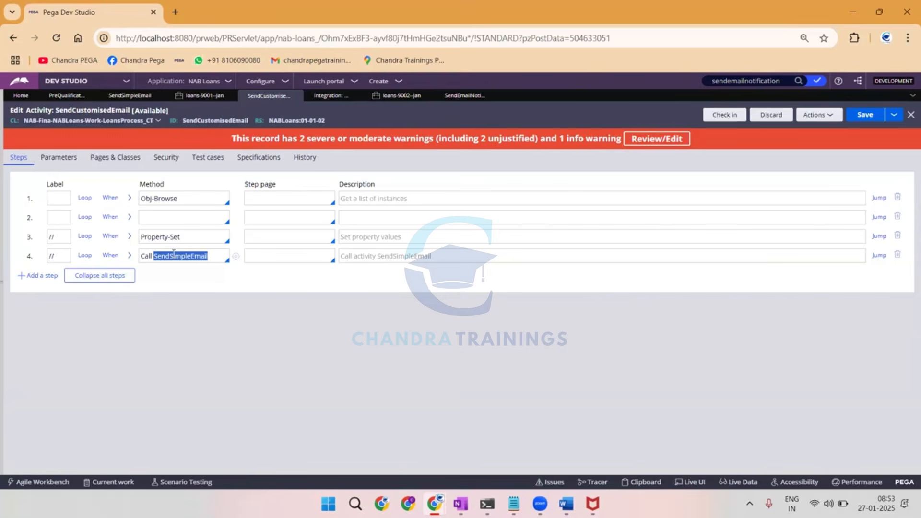
# Point out the ManagerList page in the Clipboard viewer and return to the SendCustomisedEmail activity in Dev Studio.
pyautogui.click(58, 217)
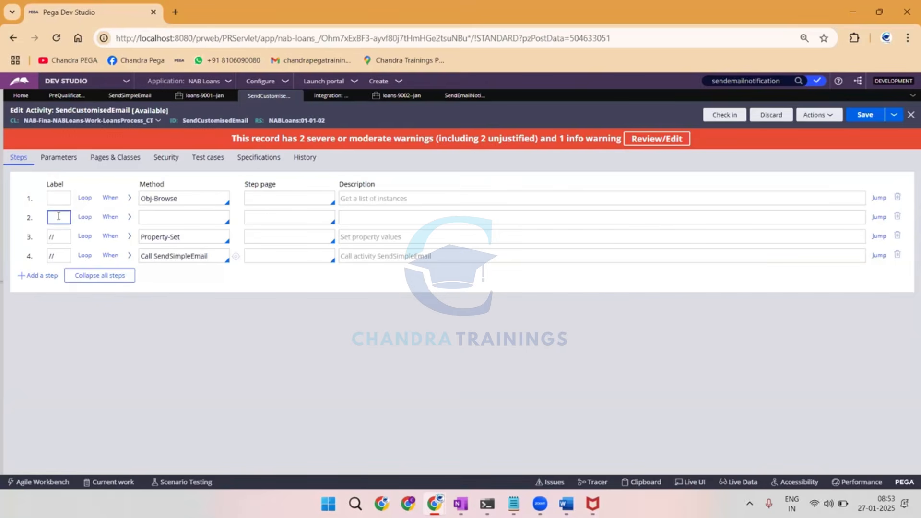
pyautogui.hotkey('alt', 'Tab')
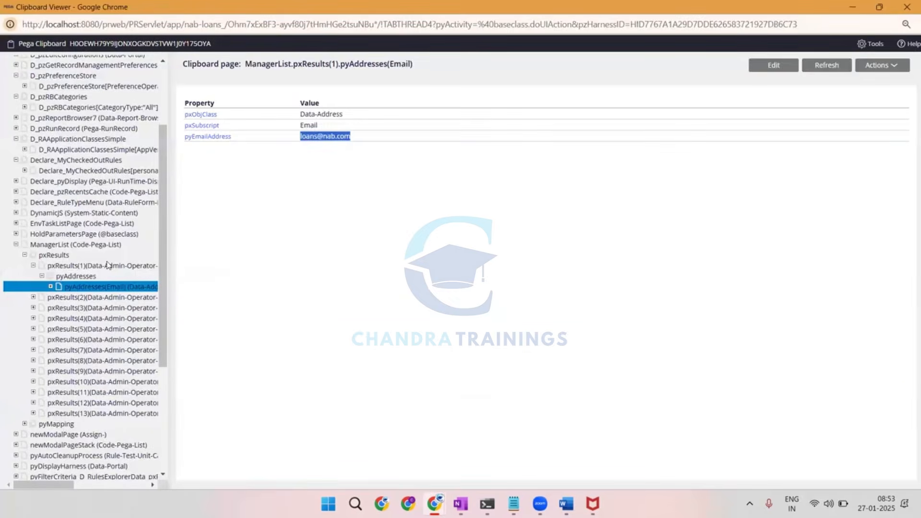
pyautogui.click(51, 245)
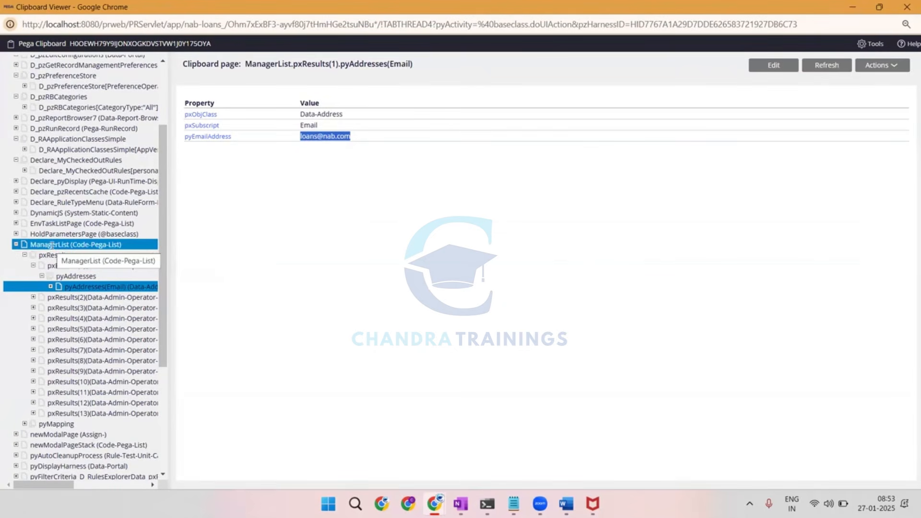
pyautogui.hotkey('alt', 'Tab')
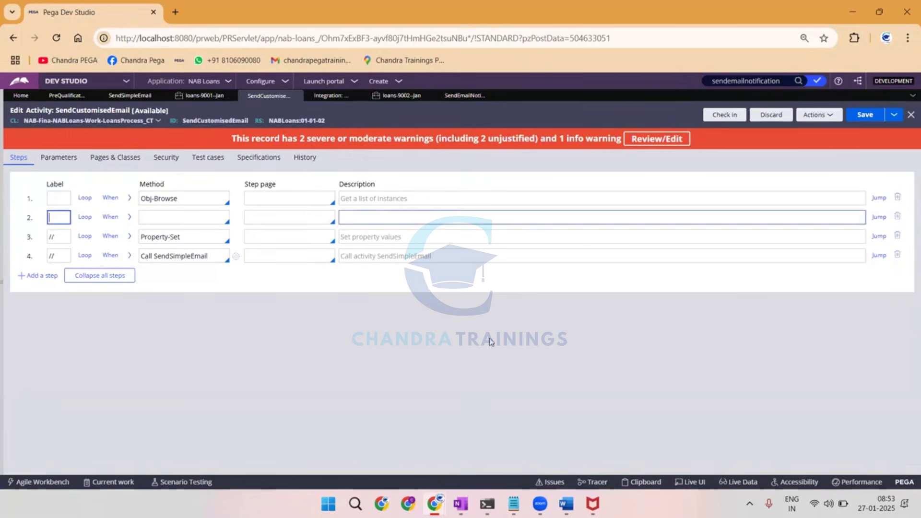
# Switch to OneNote and draw a large red rectangle on a blank area of the page to represent the clipboard.
pyautogui.click(461, 504)
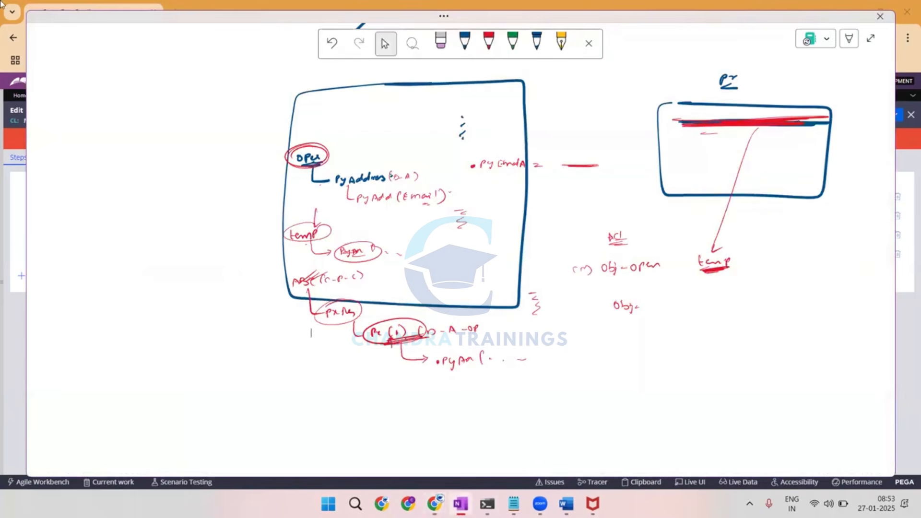
pyautogui.scroll(1, 461, 259)
pyautogui.scroll(-10, 461, 259)
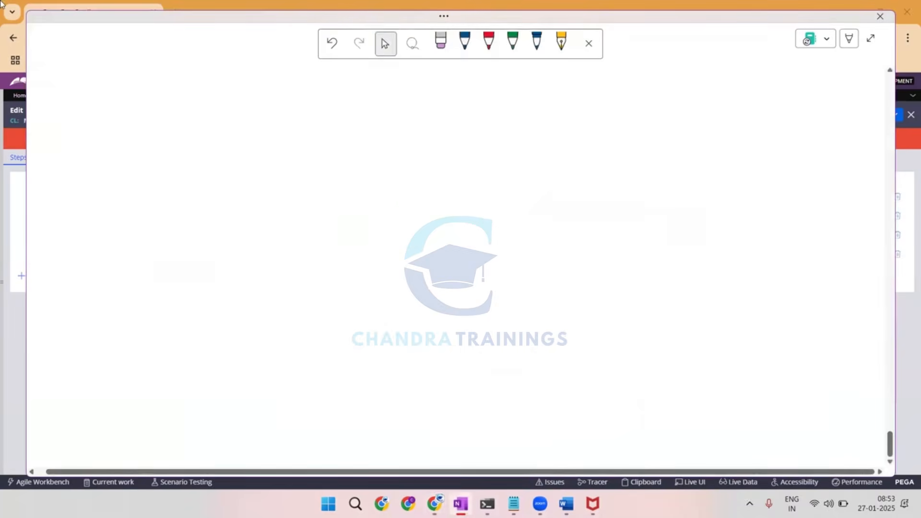
pyautogui.click(488, 43)
pyautogui.moveTo(382, 116); pyautogui.dragTo(590, 124)
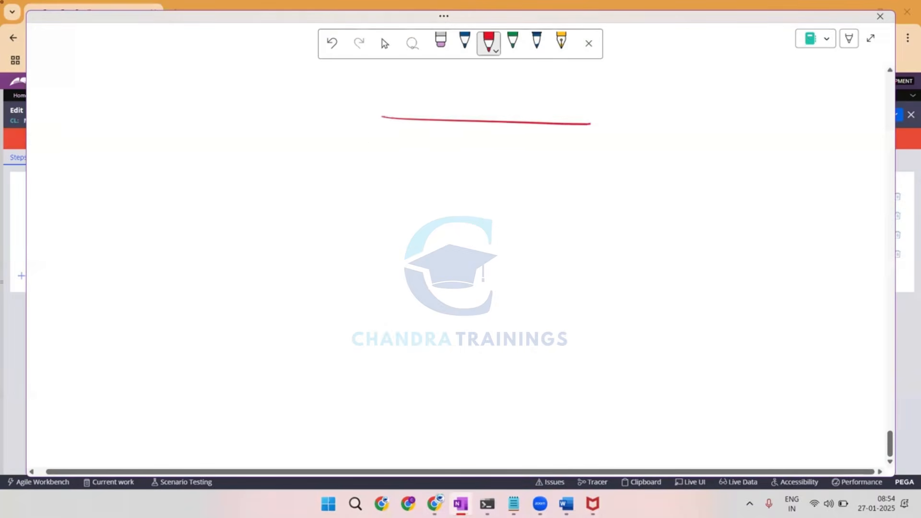
pyautogui.moveTo(382, 117)
pyautogui.mouseDown()
pyautogui.moveTo(354, 360)
pyautogui.moveTo(582, 362)
pyautogui.moveTo(626, 139)
pyautogui.moveTo(593, 126)
pyautogui.mouseUp()
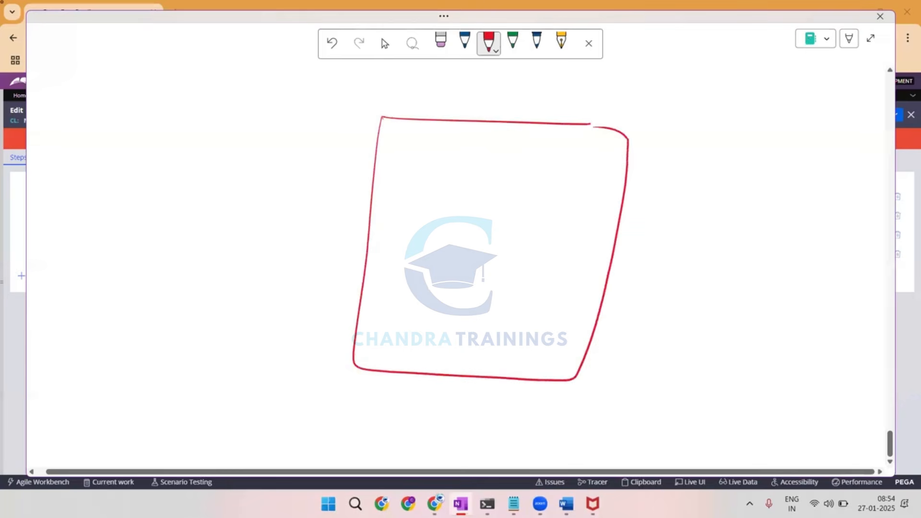
# Handwrite the underlined red heading "Act (work)" above and left of the rectangle.
pyautogui.moveTo(49, 91); pyautogui.dragTo(62, 89)
pyautogui.moveTo(69, 75); pyautogui.dragTo(65, 93)
pyautogui.moveTo(82, 62)
pyautogui.mouseDown()
pyautogui.moveTo(78, 77)
pyautogui.moveTo(101, 68)
pyautogui.mouseUp()
pyautogui.moveTo(105, 71)
pyautogui.mouseDown()
pyautogui.moveTo(124, 72)
pyautogui.moveTo(51, 99)
pyautogui.moveTo(79, 95)
pyautogui.mouseUp()
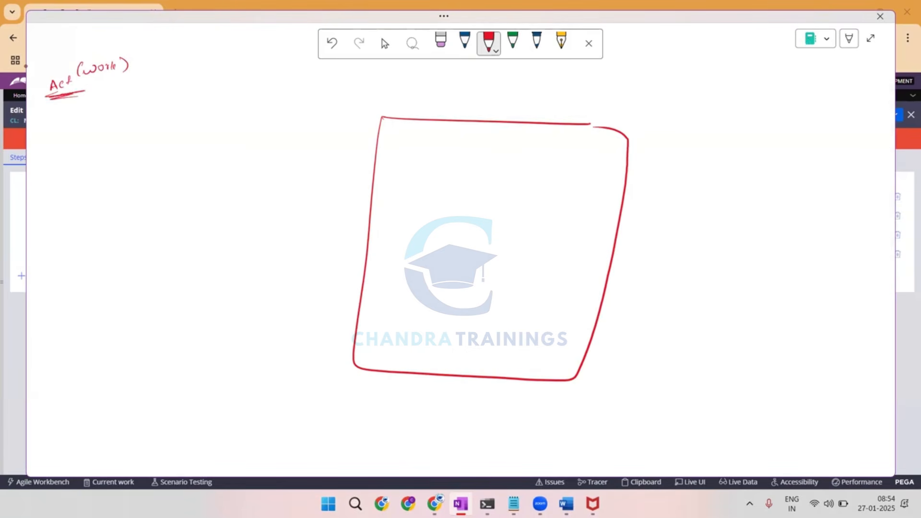
# Handwrite "pyWorkPage" in red inside the upper part of the rectangle.
pyautogui.moveTo(383, 170); pyautogui.dragTo(384, 180)
pyautogui.moveTo(384, 169)
pyautogui.mouseDown()
pyautogui.moveTo(392, 184)
pyautogui.moveTo(415, 172)
pyautogui.mouseUp()
pyautogui.moveTo(420, 175); pyautogui.dragTo(427, 177)
pyautogui.moveTo(432, 170); pyautogui.dragTo(435, 169)
pyautogui.moveTo(444, 174); pyautogui.dragTo(458, 173)
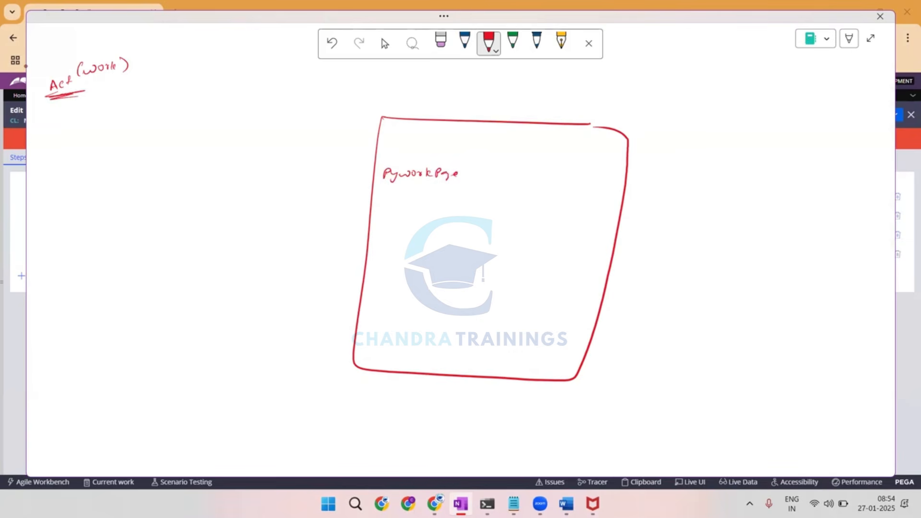
# Handwrite step "(1) P.set" in red under the activity heading, with the assignment ".FN = abc" below it.
pyautogui.moveTo(47, 111)
pyautogui.mouseDown()
pyautogui.moveTo(44, 121)
pyautogui.moveTo(61, 120)
pyautogui.mouseUp()
pyautogui.moveTo(77, 109)
pyautogui.mouseDown()
pyautogui.moveTo(77, 117)
pyautogui.moveTo(82, 111)
pyautogui.mouseUp()
pyautogui.moveTo(96, 107)
pyautogui.mouseDown()
pyautogui.moveTo(93, 114)
pyautogui.moveTo(109, 112)
pyautogui.mouseUp()
pyautogui.moveTo(105, 108)
pyautogui.mouseDown()
pyautogui.moveTo(114, 105)
pyautogui.moveTo(100, 138)
pyautogui.moveTo(133, 130)
pyautogui.mouseUp()
pyautogui.moveTo(147, 127); pyautogui.dragTo(159, 130)
pyautogui.moveTo(169, 124); pyautogui.dragTo(168, 131)
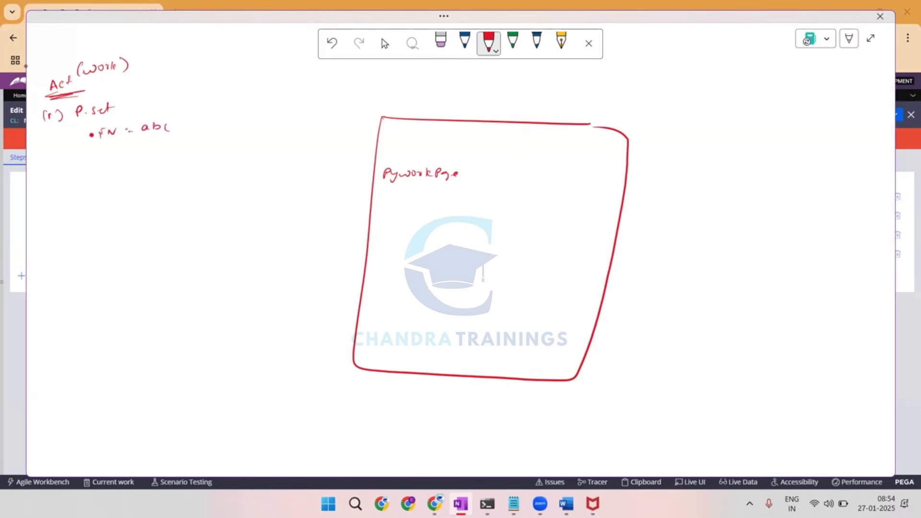
# Using the dark blue pen, write ".FN = abc" beside pyWorkPage and circle "work" in the activity heading.
pyautogui.click(536, 43)
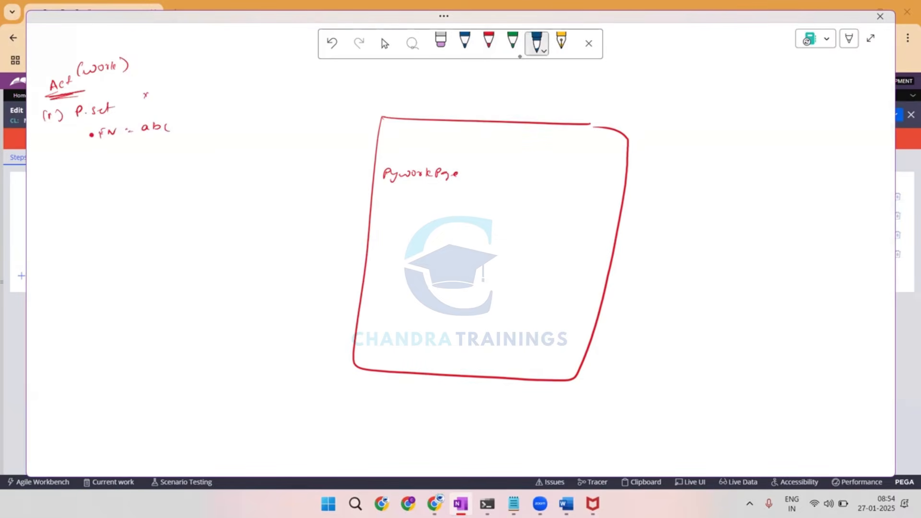
pyautogui.moveTo(491, 187)
pyautogui.mouseDown()
pyautogui.moveTo(488, 195)
pyautogui.moveTo(496, 186)
pyautogui.mouseUp()
pyautogui.moveTo(497, 195); pyautogui.dragTo(507, 190)
pyautogui.moveTo(516, 191); pyautogui.dragTo(550, 197)
pyautogui.moveTo(560, 193); pyautogui.dragTo(559, 200)
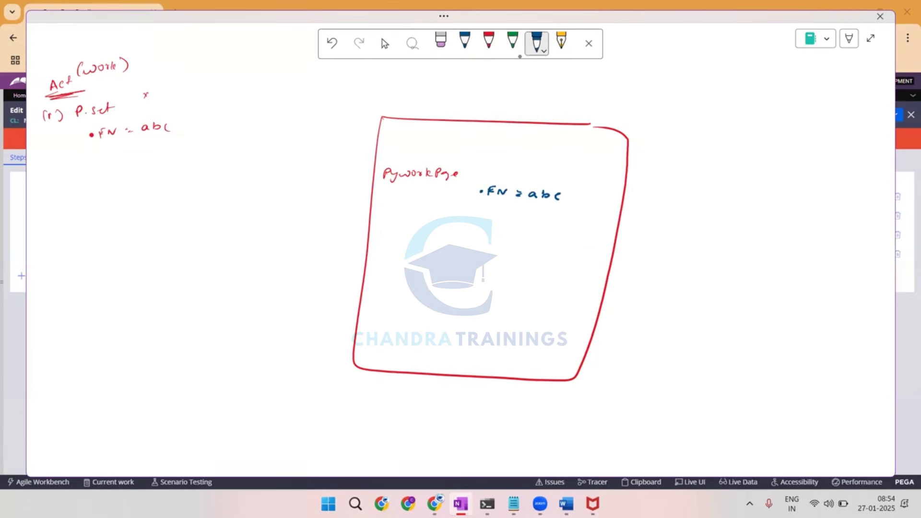
pyautogui.moveTo(118, 51)
pyautogui.mouseDown()
pyautogui.moveTo(103, 78)
pyautogui.moveTo(116, 52)
pyautogui.mouseUp()
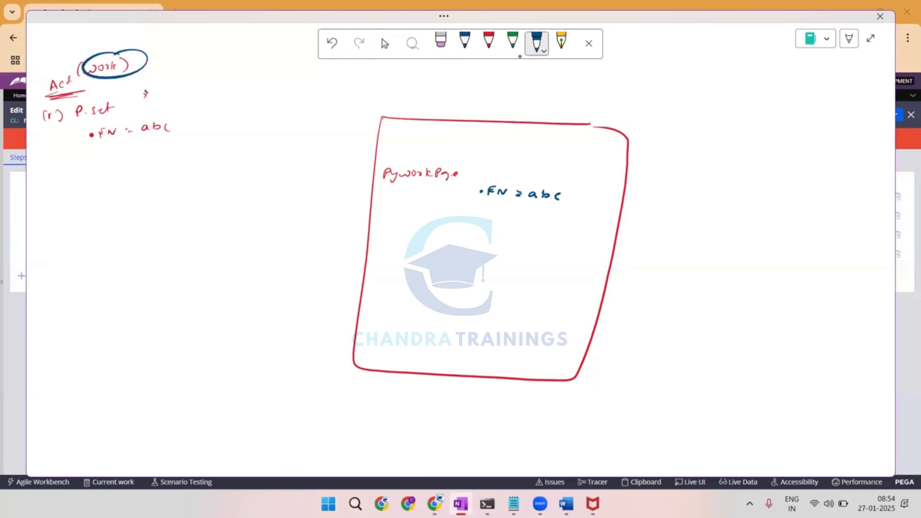
# Handwrite step "(2) obj-b" in blue below the first step and put an x mark to its right.
pyautogui.moveTo(47, 175); pyautogui.dragTo(60, 184)
pyautogui.moveTo(40, 171); pyautogui.dragTo(34, 189)
pyautogui.moveTo(102, 174); pyautogui.dragTo(116, 186)
pyautogui.click(120, 177)
pyautogui.moveTo(127, 178); pyautogui.dragTo(140, 181)
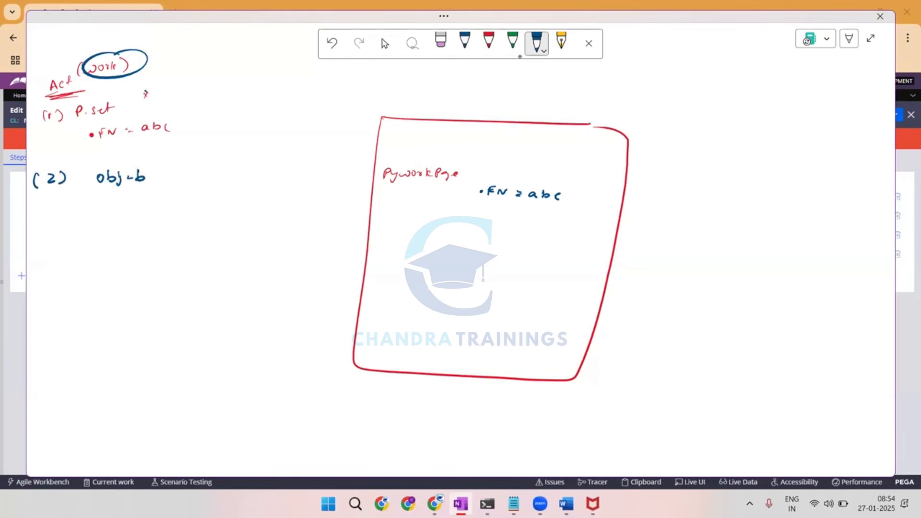
pyautogui.moveTo(207, 166); pyautogui.dragTo(213, 175)
pyautogui.moveTo(213, 167); pyautogui.dragTo(206, 175)
# Write a circled manager list name under obj-b, and add a "Manger" page with a dashed branch inside the rectangle.
pyautogui.moveTo(93, 195)
pyautogui.mouseDown()
pyautogui.moveTo(93, 211)
pyautogui.moveTo(104, 215)
pyautogui.mouseUp()
pyautogui.moveTo(112, 209); pyautogui.dragTo(127, 215)
pyautogui.moveTo(137, 209); pyautogui.dragTo(132, 221)
pyautogui.moveTo(143, 207); pyautogui.dragTo(152, 209)
pyautogui.moveTo(156, 201); pyautogui.dragTo(162, 211)
pyautogui.moveTo(163, 203)
pyautogui.mouseDown()
pyautogui.moveTo(185, 213)
pyautogui.moveTo(152, 193)
pyautogui.mouseUp()
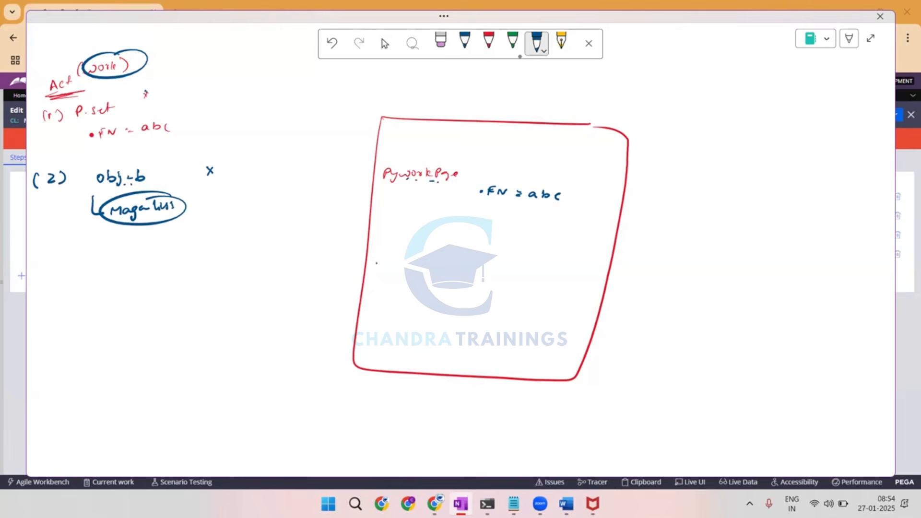
pyautogui.moveTo(373, 267); pyautogui.dragTo(424, 265)
pyautogui.moveTo(415, 275); pyautogui.dragTo(423, 306)
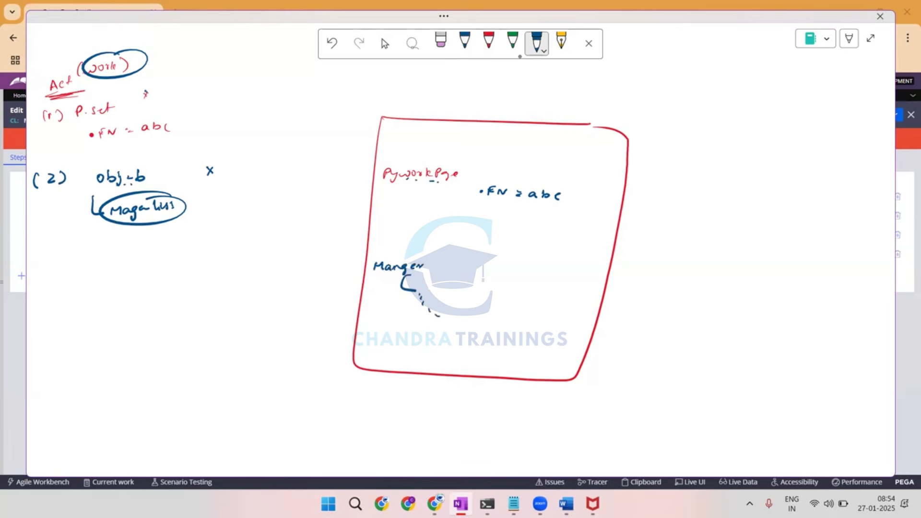
# Write step "(3) loop", strike out the list part of the circled name, and mark "work" with an arrow and underlines.
pyautogui.moveTo(41, 255)
pyautogui.mouseDown()
pyautogui.moveTo(58, 266)
pyautogui.moveTo(29, 271)
pyautogui.mouseUp()
pyautogui.moveTo(70, 256); pyautogui.dragTo(87, 273)
pyautogui.moveTo(153, 209); pyautogui.dragTo(175, 209)
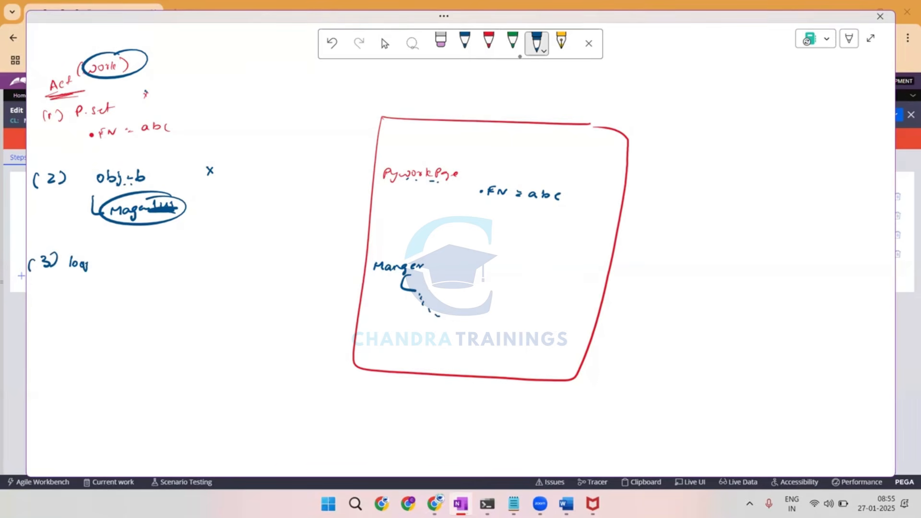
pyautogui.moveTo(29, 274); pyautogui.dragTo(77, 265)
pyautogui.moveTo(87, 40)
pyautogui.mouseDown()
pyautogui.moveTo(88, 58)
pyautogui.moveTo(113, 80)
pyautogui.mouseUp()
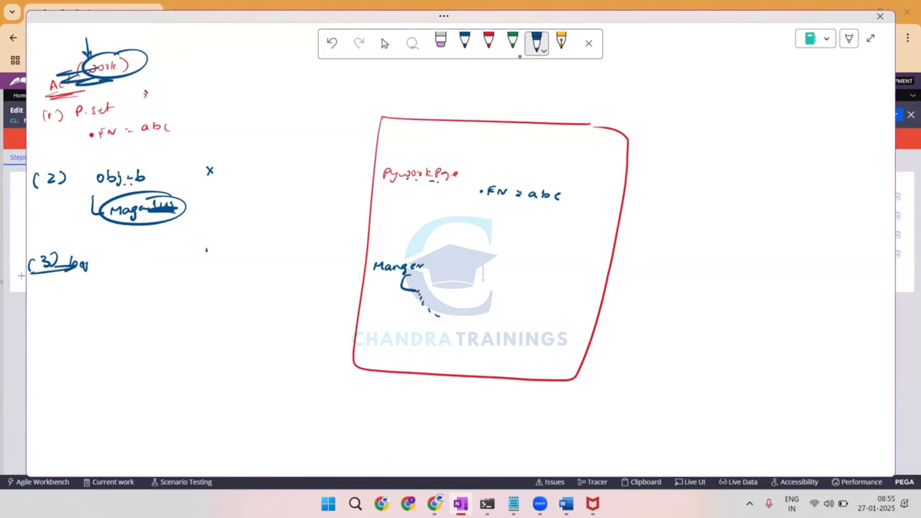
# Draw arrows from pyWorkPage to Manger and from "work" to an underlined "P&C" note beside the heading.
pyautogui.moveTo(391, 181)
pyautogui.mouseDown()
pyautogui.moveTo(453, 181)
pyautogui.moveTo(437, 183)
pyautogui.moveTo(349, 265)
pyautogui.moveTo(367, 273)
pyautogui.mouseUp()
pyautogui.moveTo(114, 57)
pyautogui.mouseDown()
pyautogui.moveTo(228, 59)
pyautogui.moveTo(244, 50)
pyautogui.mouseUp()
pyautogui.moveTo(248, 49); pyautogui.dragTo(252, 53)
pyautogui.moveTo(260, 47); pyautogui.dragTo(261, 52)
pyautogui.moveTo(256, 54); pyautogui.dragTo(253, 59)
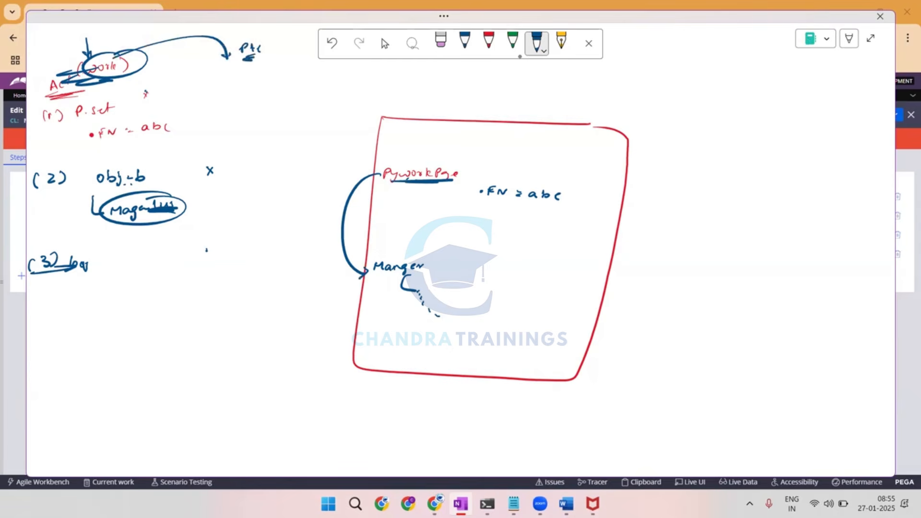
# Outline Manger with a dashed circle, bracket the three activity steps, and draw an arrow from the bracket to pyWorkPage.
pyautogui.moveTo(370, 253); pyautogui.dragTo(378, 250)
pyautogui.moveTo(388, 248); pyautogui.dragTo(361, 272)
pyautogui.moveTo(365, 276); pyautogui.dragTo(369, 283)
pyautogui.moveTo(377, 287); pyautogui.dragTo(404, 292)
pyautogui.moveTo(426, 284)
pyautogui.mouseDown()
pyautogui.moveTo(432, 271)
pyautogui.moveTo(418, 253)
pyautogui.mouseUp()
pyautogui.moveTo(406, 244); pyautogui.dragTo(391, 243)
pyautogui.moveTo(193, 46); pyautogui.dragTo(218, 126)
pyautogui.moveTo(223, 128); pyautogui.dragTo(195, 261)
pyautogui.moveTo(231, 166)
pyautogui.mouseDown()
pyautogui.moveTo(357, 178)
pyautogui.moveTo(350, 185)
pyautogui.mouseUp()
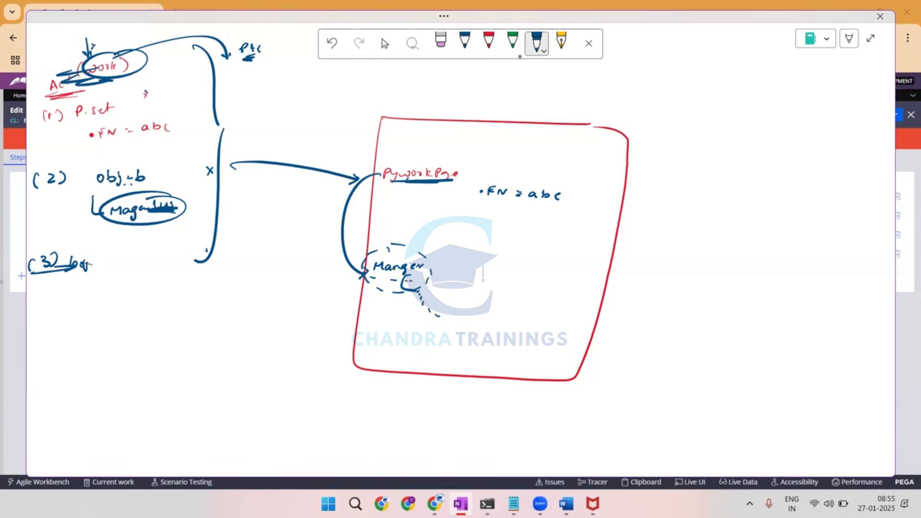
# Outline pyWorkPage with dashes, connect Manger to the P&C note with a line, and circle Manger solidly.
pyautogui.moveTo(407, 155); pyautogui.dragTo(421, 157)
pyautogui.moveTo(365, 168); pyautogui.dragTo(399, 196)
pyautogui.moveTo(417, 197); pyautogui.dragTo(424, 196)
pyautogui.moveTo(363, 275)
pyautogui.mouseDown()
pyautogui.moveTo(254, 119)
pyautogui.moveTo(230, 57)
pyautogui.mouseUp()
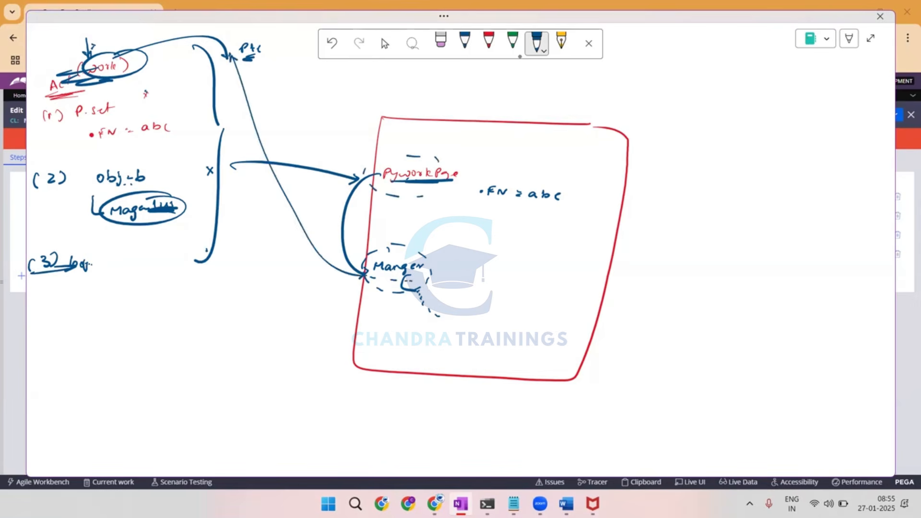
pyautogui.moveTo(378, 276)
pyautogui.mouseDown()
pyautogui.moveTo(424, 275)
pyautogui.moveTo(394, 278)
pyautogui.mouseUp()
pyautogui.moveTo(413, 246)
pyautogui.mouseDown()
pyautogui.moveTo(402, 246)
pyautogui.moveTo(426, 271)
pyautogui.mouseUp()
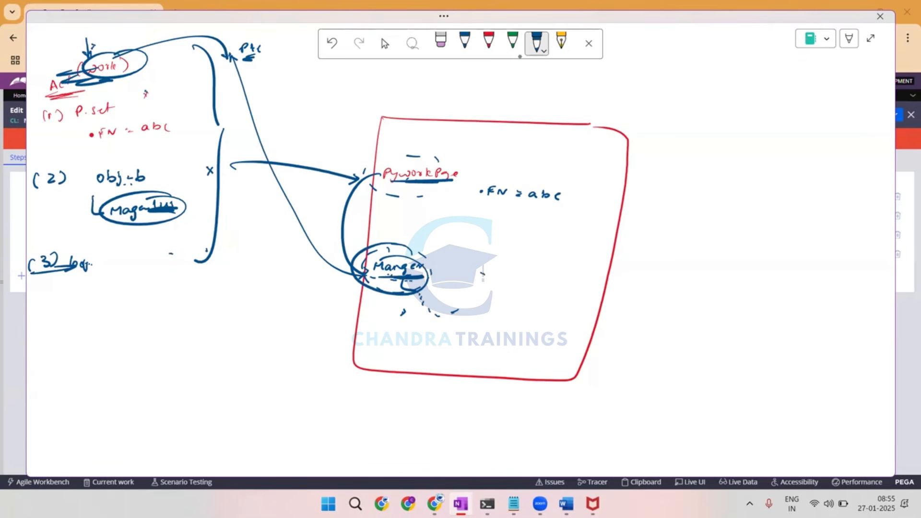
# Return to Dev Studio, copy the PageName value ManagerList from the Obj-Browse step's parameters, and collapse them.
pyautogui.hotkey('alt', 'Tab')
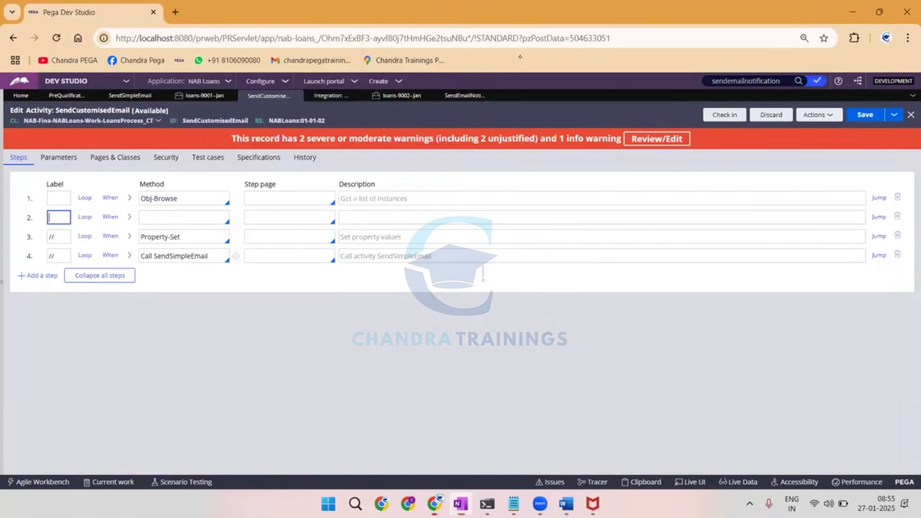
pyautogui.click(183, 215)
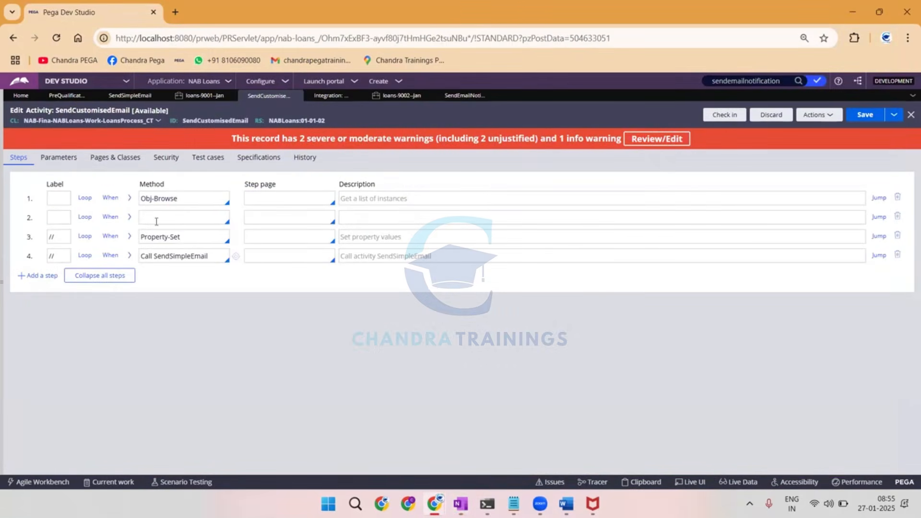
pyautogui.click(85, 216)
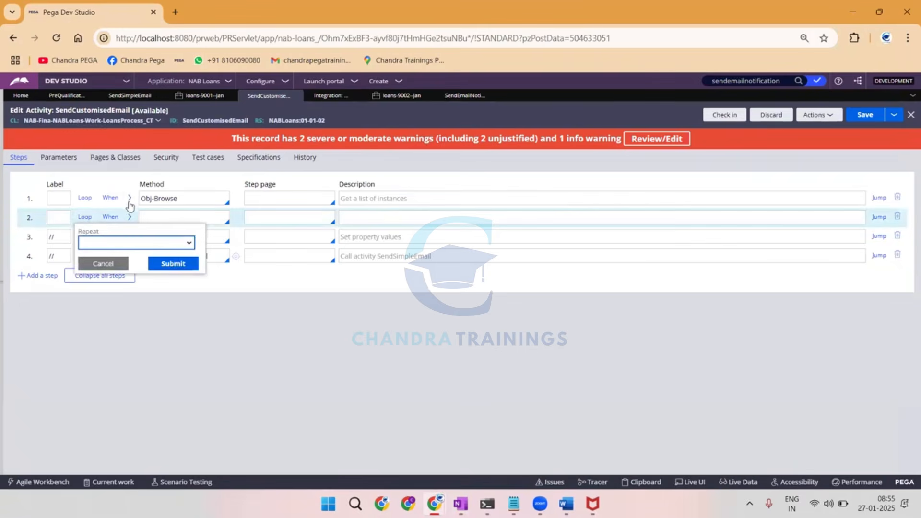
pyautogui.click(129, 197)
pyautogui.doubleClick(121, 256)
pyautogui.hotkey('ctrl', 'c')
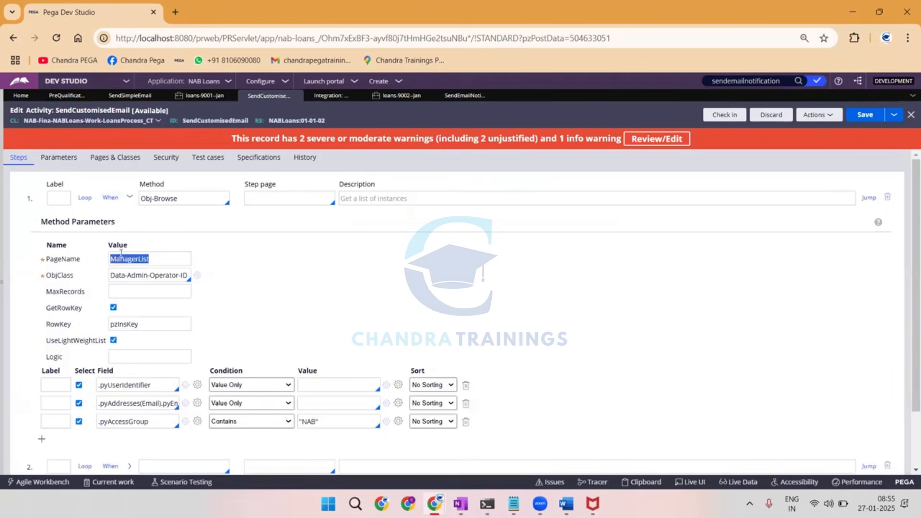
pyautogui.click(129, 198)
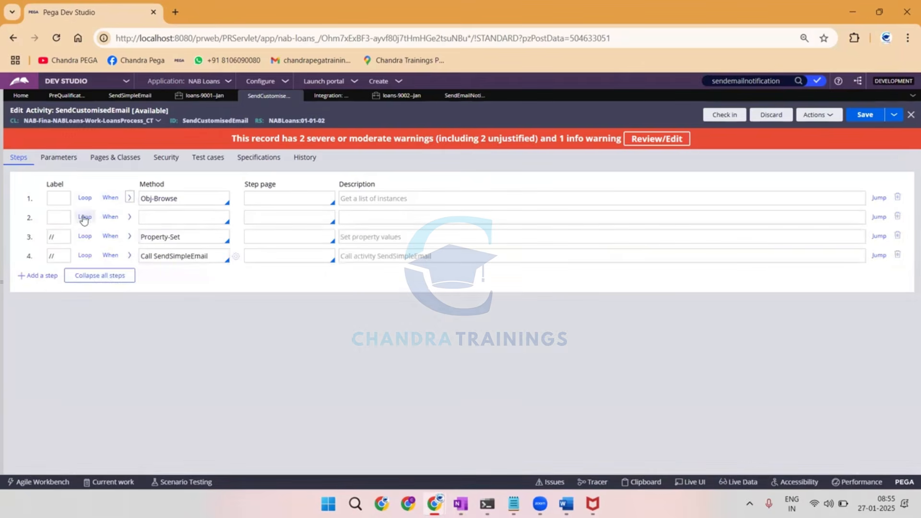
# Make the blank step 2 loop for each embedded page, restricted to the class Data-Admin-Operator-ID.
pyautogui.click(84, 217)
pyautogui.click(101, 242)
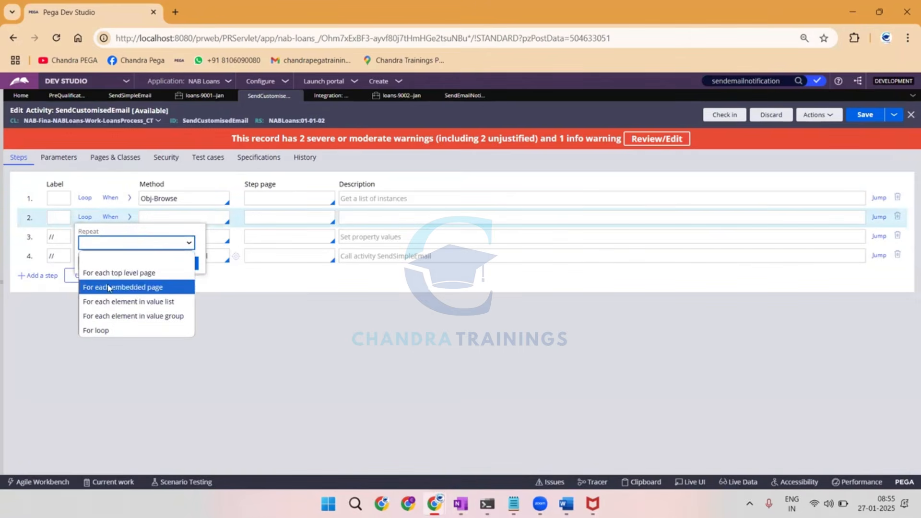
pyautogui.click(107, 286)
pyautogui.click(127, 306)
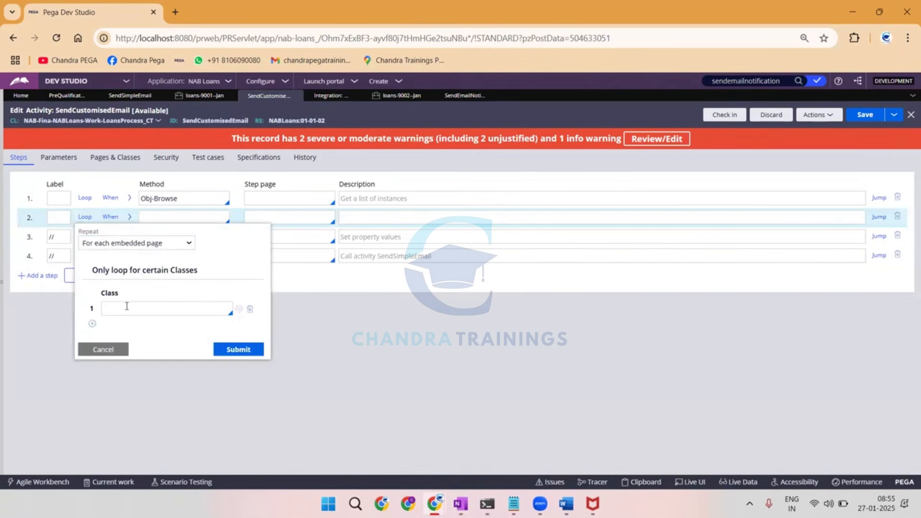
pyautogui.write('data-admin-op')
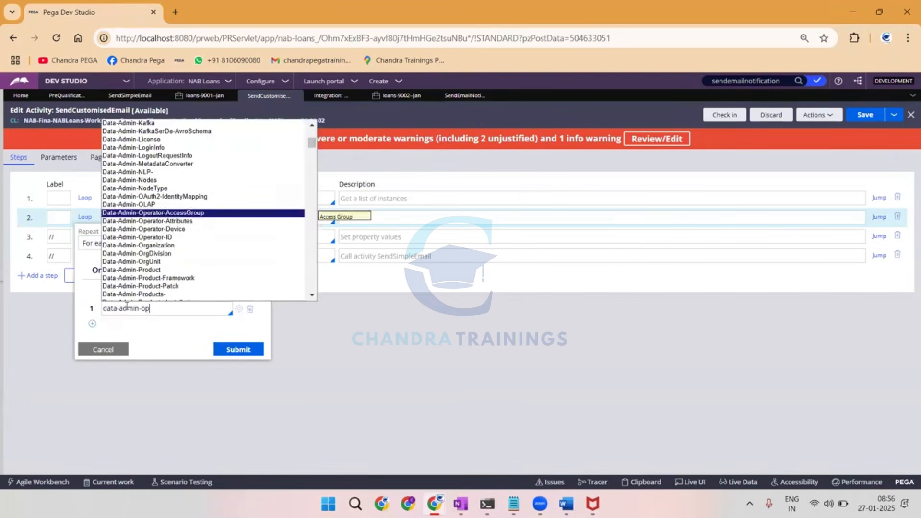
pyautogui.press('Down')
pyautogui.press('Down')
pyautogui.press('Down')
pyautogui.press('Return')
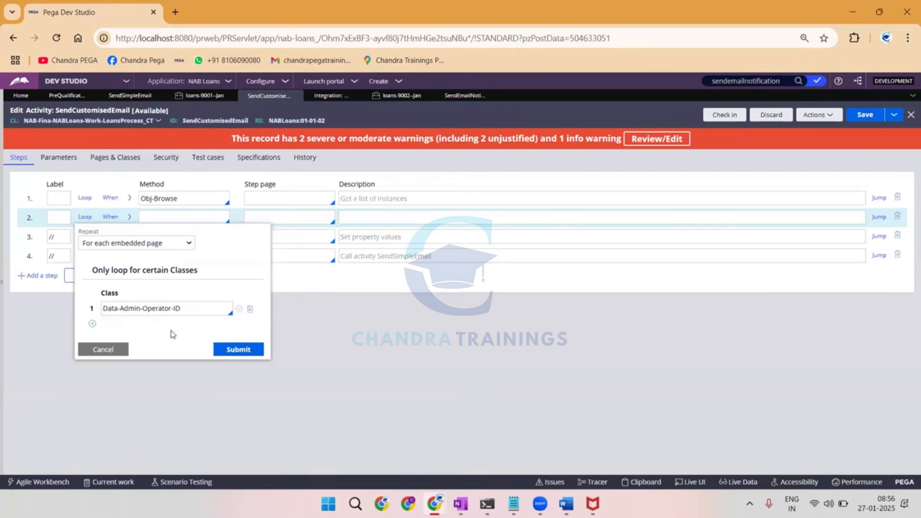
pyautogui.click(235, 349)
# Set the step page of step 2 to ManagerList.pxResults.
pyautogui.click(252, 219)
pyautogui.hotkey('ctrl', 'v')
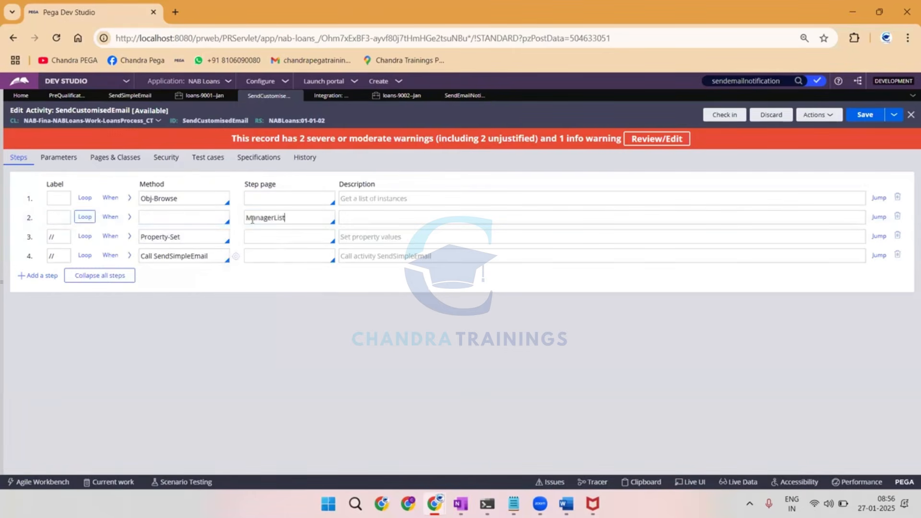
pyautogui.write('.pxResults')
# Copy step 2's step page and define ManagerList.pxResults in Pages & Classes with the class Data-Admin-Operator-ID.
pyautogui.hotkey('ctrl', 'a')
pyautogui.hotkey('ctrl', 'c')
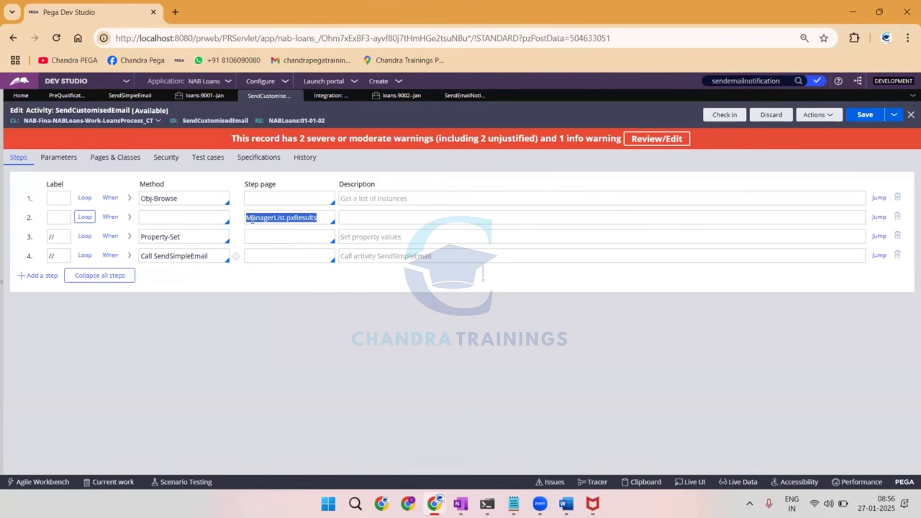
pyautogui.click(118, 157)
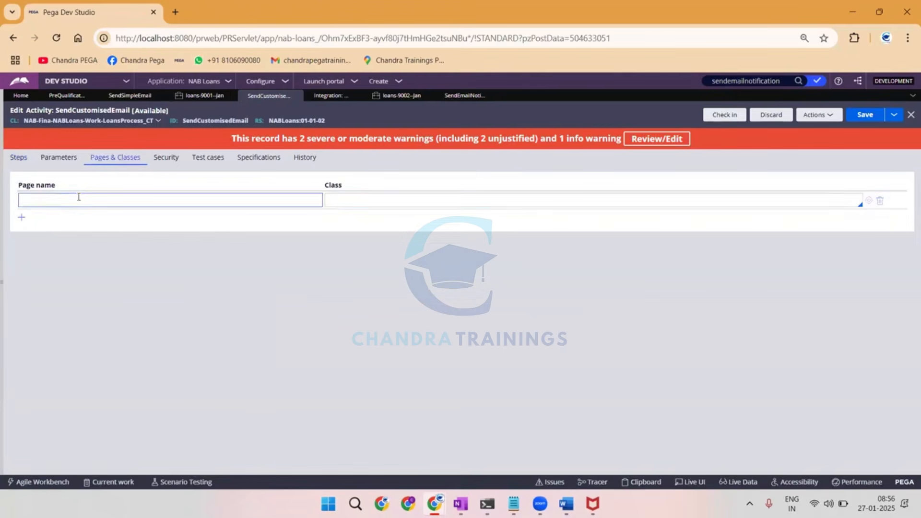
pyautogui.click(79, 196)
pyautogui.hotkey('ctrl', 'v')
pyautogui.click(431, 204)
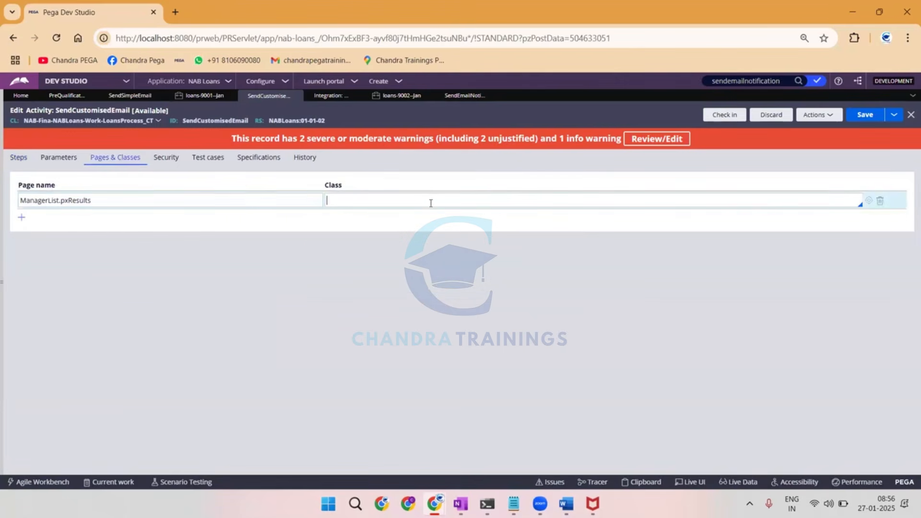
pyautogui.write('data-admin-op')
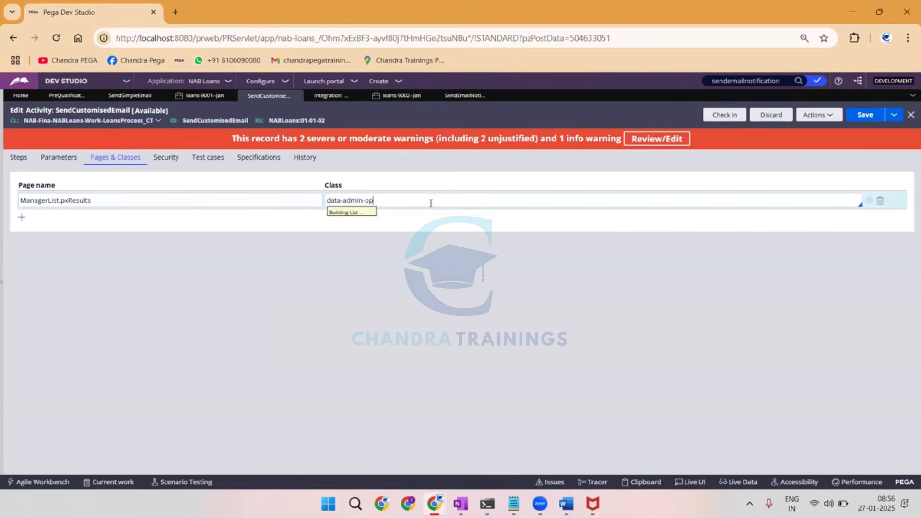
pyautogui.press('Down')
pyautogui.press('Down')
pyautogui.press('Down')
pyautogui.press('Return')
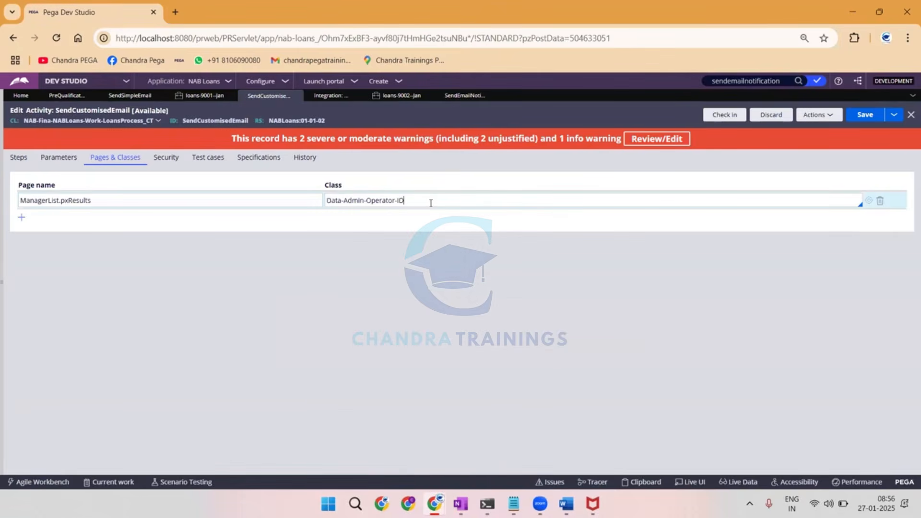
# Add a second page definition for ManagerList with the class Code-Pega-List.
pyautogui.click(38, 200)
pyautogui.doubleClick(74, 201)
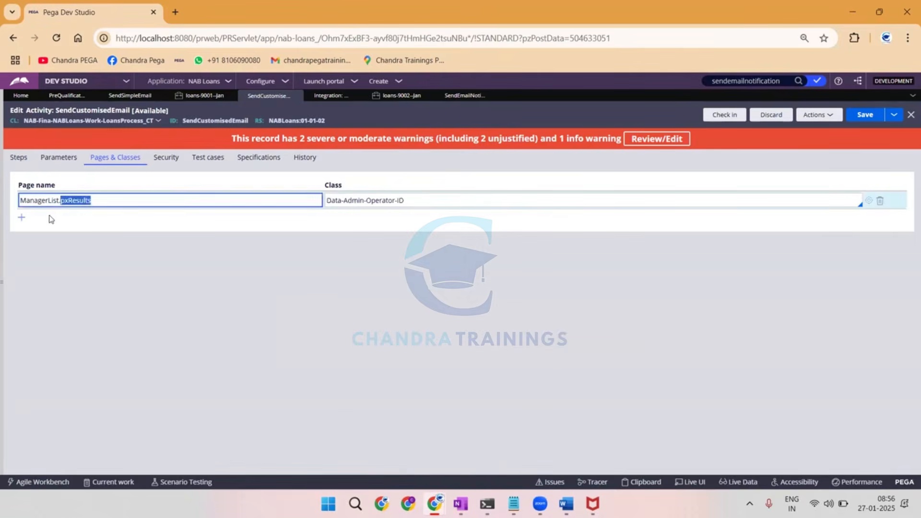
pyautogui.click(21, 217)
pyautogui.doubleClick(42, 200)
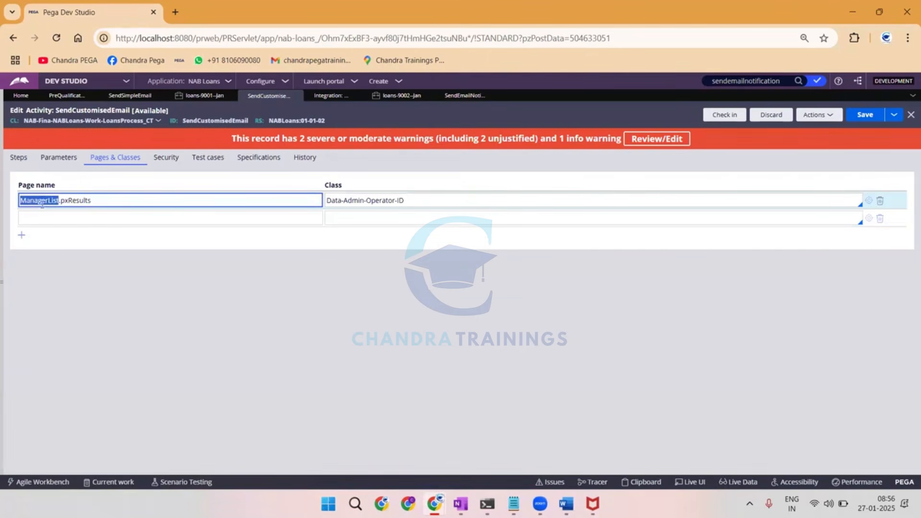
pyautogui.hotkey('ctrl', 'c')
pyautogui.click(53, 217)
pyautogui.hotkey('ctrl', 'v')
pyautogui.click(404, 218)
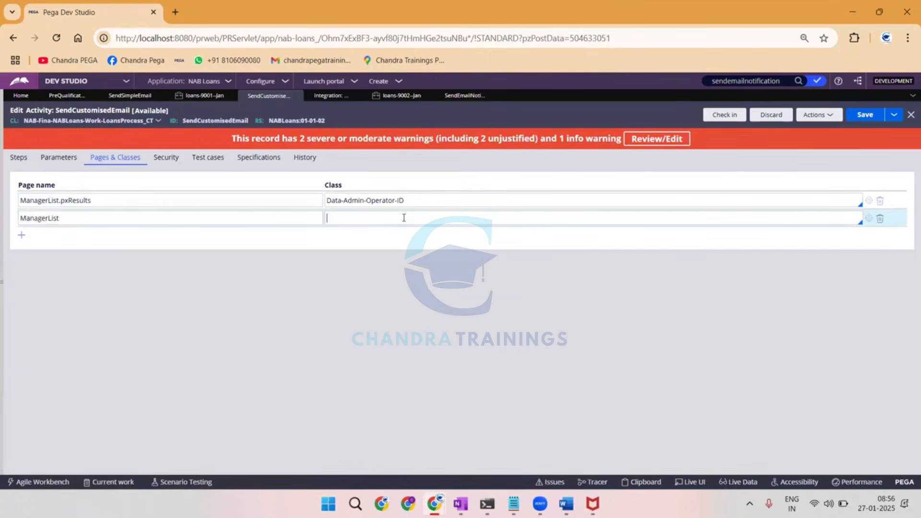
pyautogui.write('code-pega-lis')
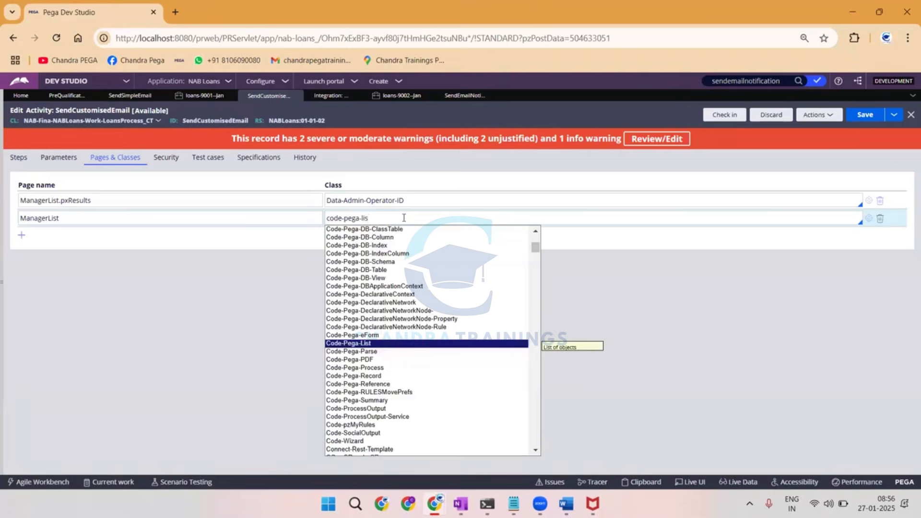
pyautogui.press('Return')
# Switch to the OneNote sketch, underline the activity heading again, and write (C-P-L) beside Manger.
pyautogui.hotkey('alt', 'Tab')
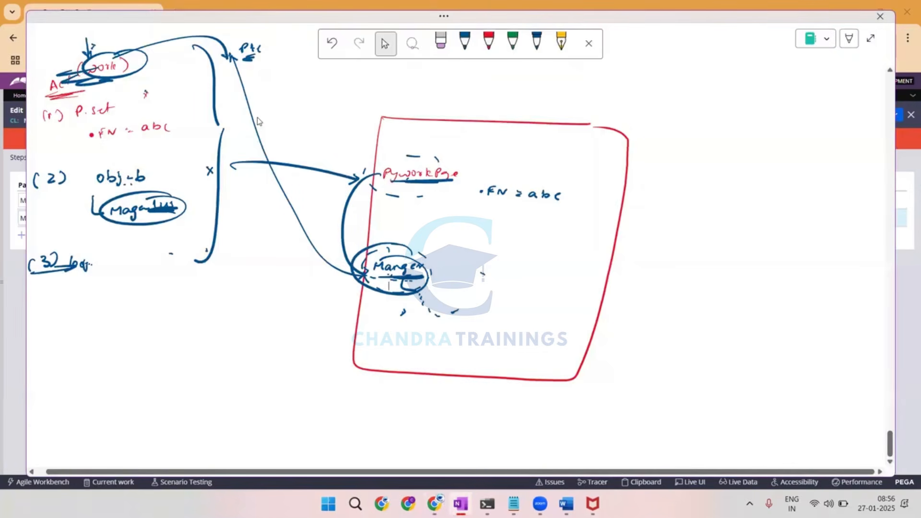
pyautogui.moveTo(53, 91); pyautogui.dragTo(92, 90)
pyautogui.moveTo(400, 253)
pyautogui.mouseDown()
pyautogui.moveTo(361, 286)
pyautogui.moveTo(397, 255)
pyautogui.mouseUp()
pyautogui.moveTo(461, 265); pyautogui.dragTo(461, 282)
pyautogui.moveTo(500, 268); pyautogui.dragTo(491, 281)
pyautogui.hotkey('alt', 'Tab')
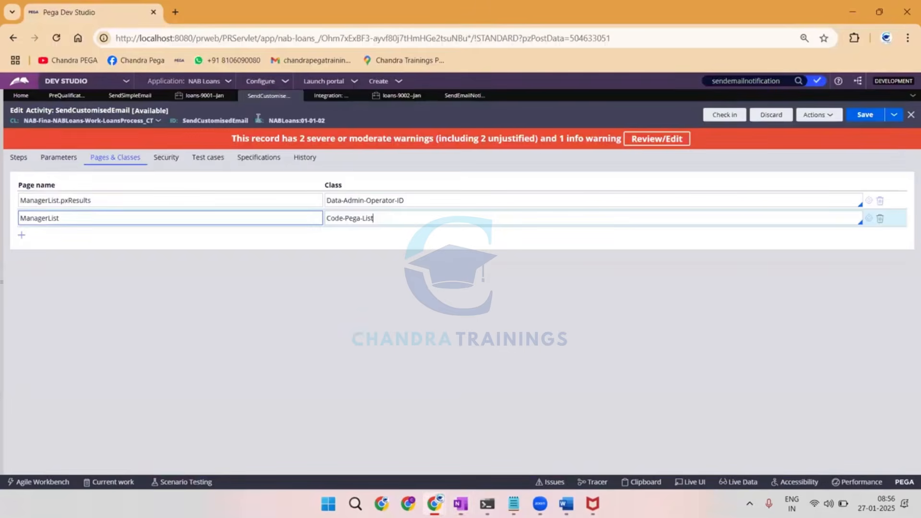
# Draw branches beneath Manger in the sketch, labelled px and py, with a squiggle below them.
pyautogui.hotkey('alt', 'Tab')
pyautogui.moveTo(393, 280)
pyautogui.mouseDown()
pyautogui.moveTo(402, 306)
pyautogui.moveTo(414, 306)
pyautogui.moveTo(403, 320)
pyautogui.mouseUp()
pyautogui.moveTo(408, 316); pyautogui.dragTo(424, 324)
pyautogui.moveTo(418, 330); pyautogui.dragTo(411, 335)
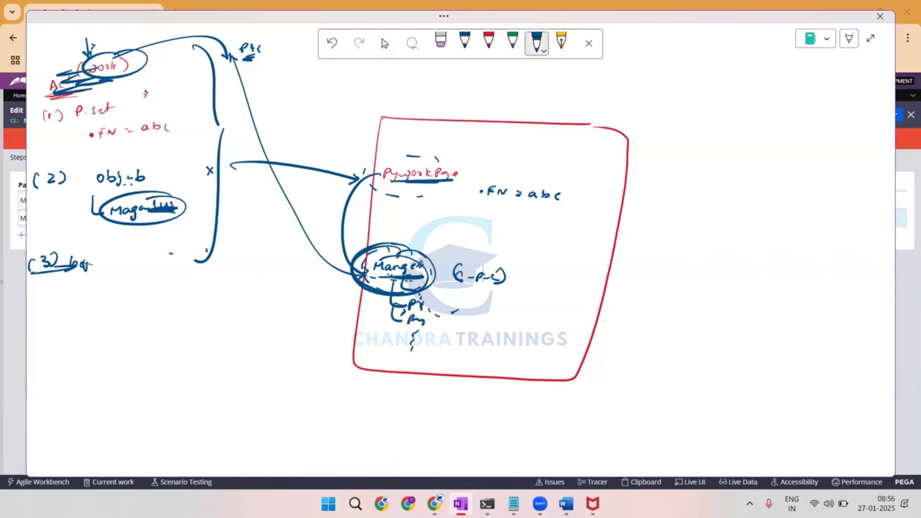
# Return to Dev Studio, add a child step under looping step 2, and give it the method Call SendSimpleEmail copied from step 4.
pyautogui.hotkey('alt', 'Tab')
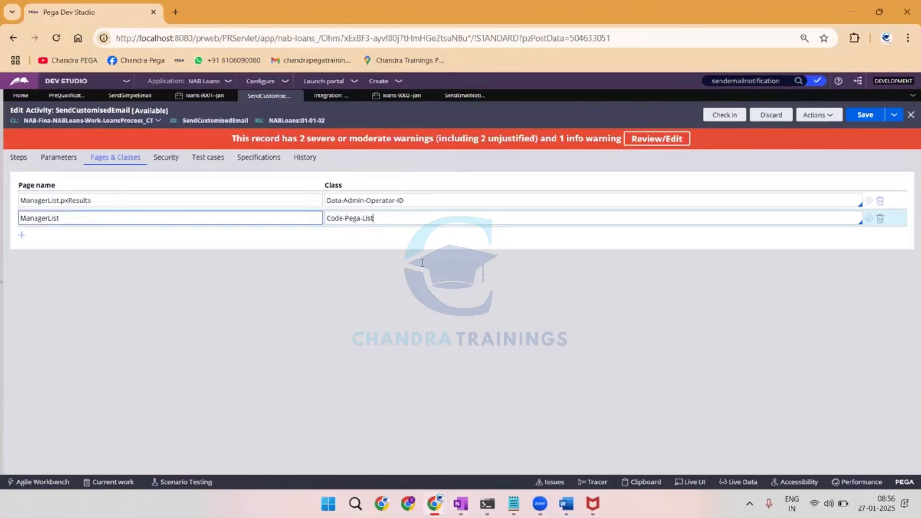
pyautogui.click(83, 200)
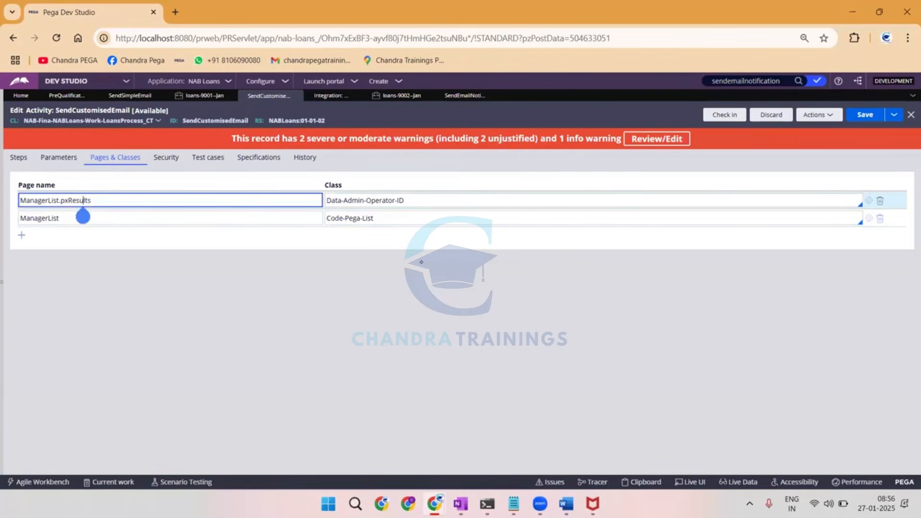
pyautogui.click(326, 201)
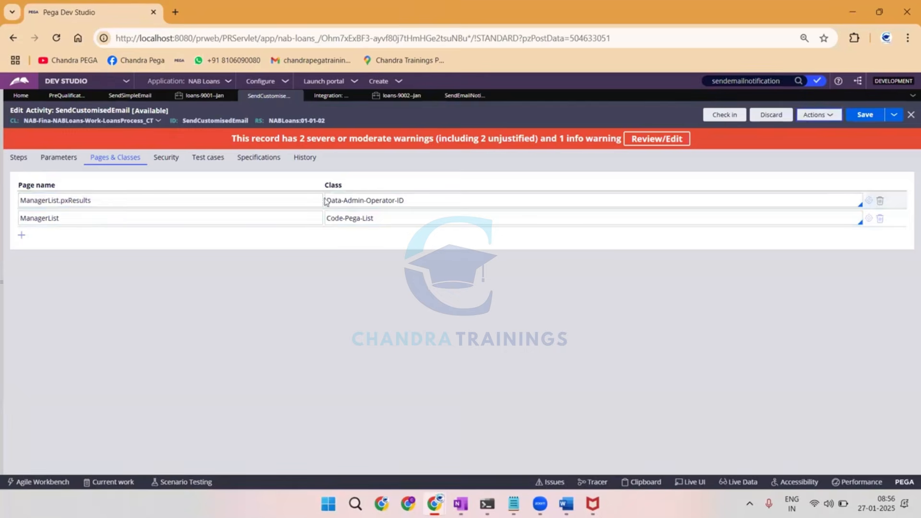
pyautogui.click(15, 159)
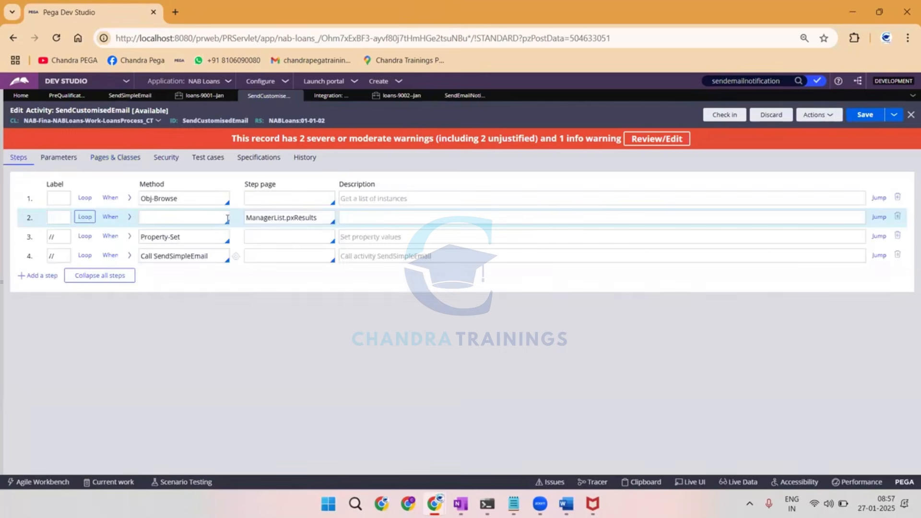
pyautogui.rightClick(28, 219)
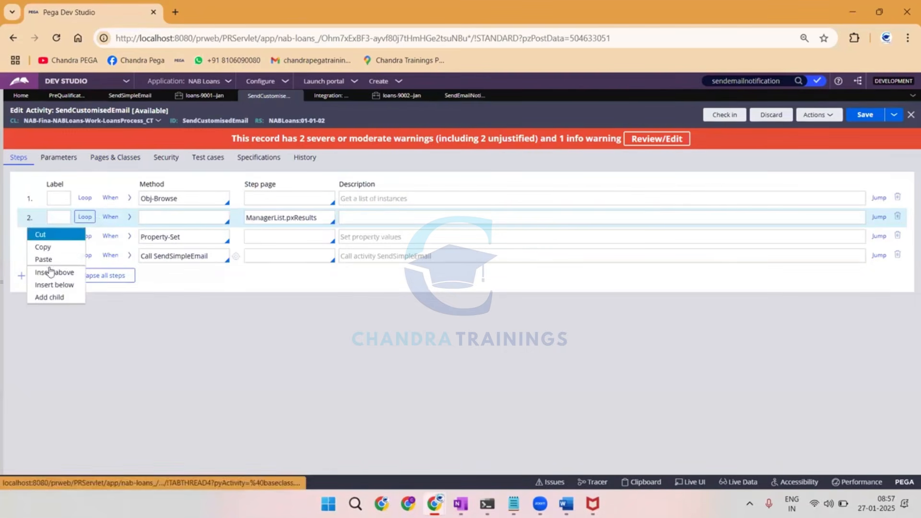
pyautogui.click(43, 296)
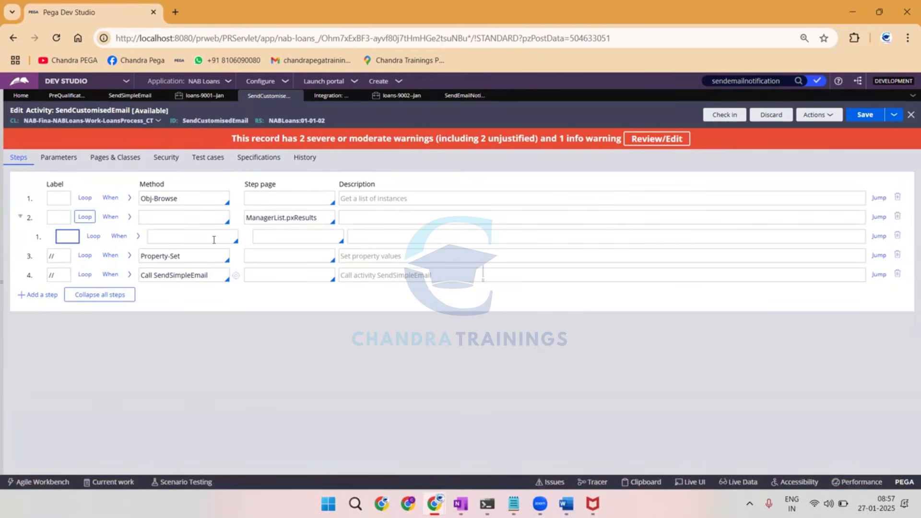
pyautogui.tripleClick(215, 275)
pyautogui.click(180, 239)
pyautogui.hotkey('ctrl', 'v')
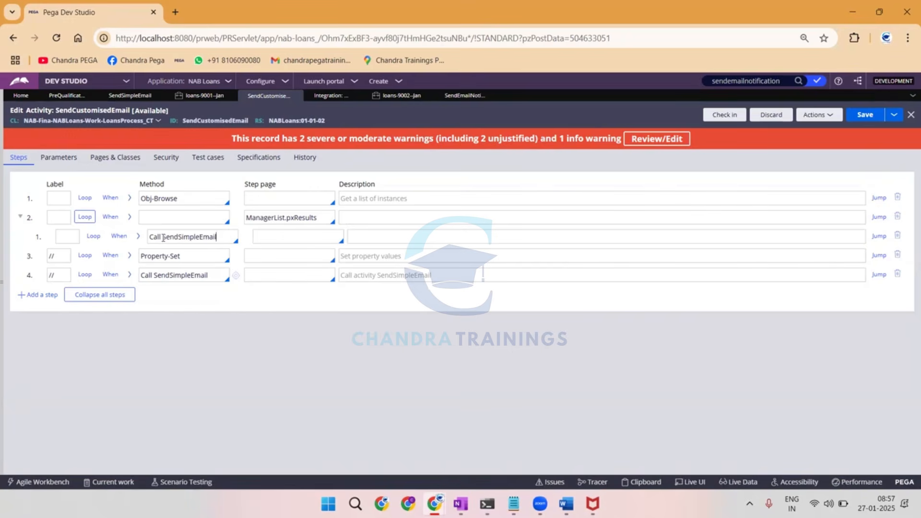
# Expand the child step's method parameters and browse the activities offered for its SendSimpleEmail call.
pyautogui.click(137, 240)
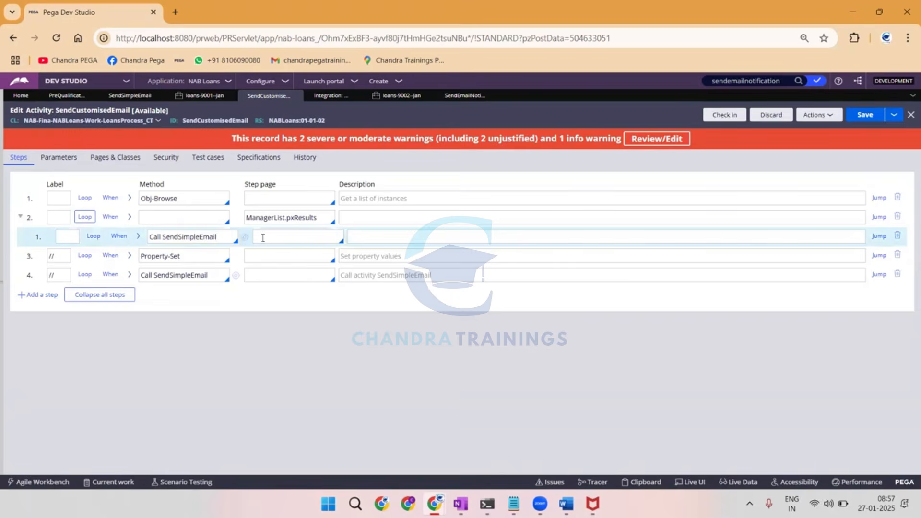
pyautogui.click(137, 239)
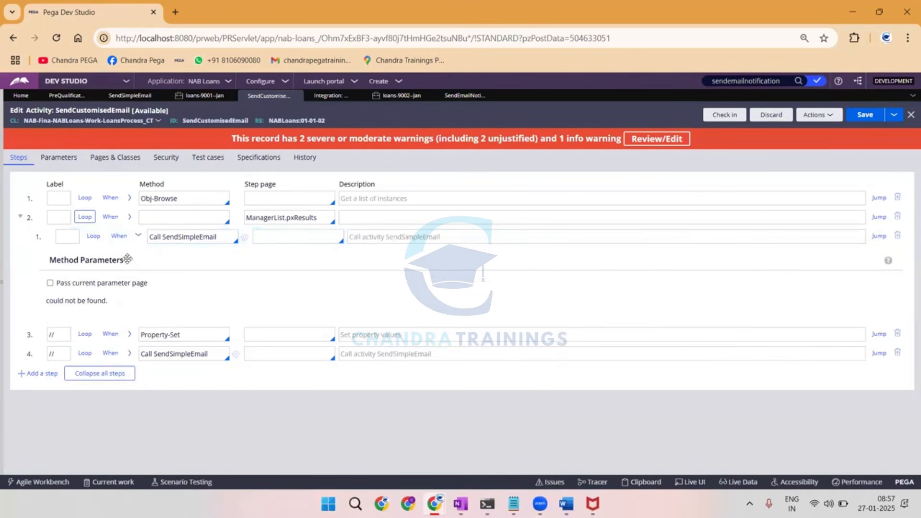
pyautogui.click(221, 237)
pyautogui.press('Down')
pyautogui.press('Down')
pyautogui.press('Down')
pyautogui.press('Down')
pyautogui.press('Down')
pyautogui.press('Down')
pyautogui.press('Down')
pyautogui.press('Down')
pyautogui.press('Down')
pyautogui.press('Down')
pyautogui.press('Down')
pyautogui.press('Down')
pyautogui.press('Down')
pyautogui.press('Down')
pyautogui.press('Down')
pyautogui.press('Down')
pyautogui.press('Down')
pyautogui.press('Down')
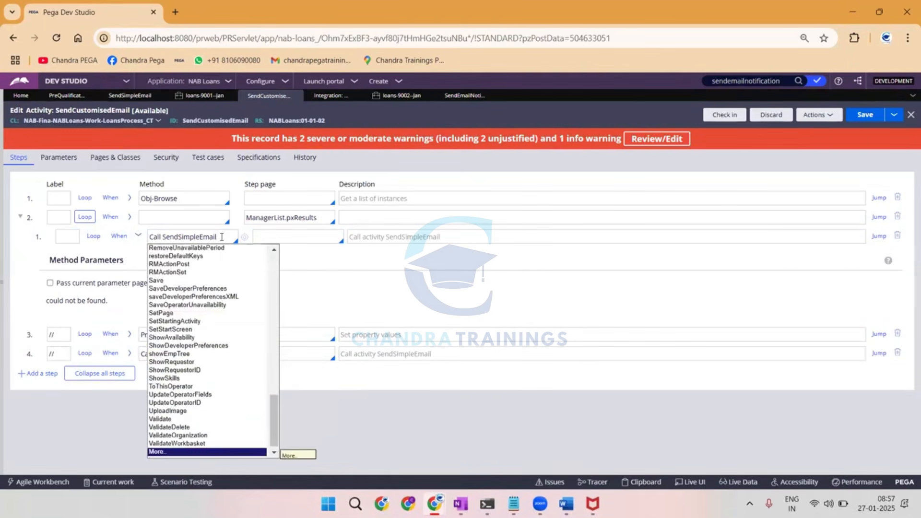
pyautogui.press('Down')
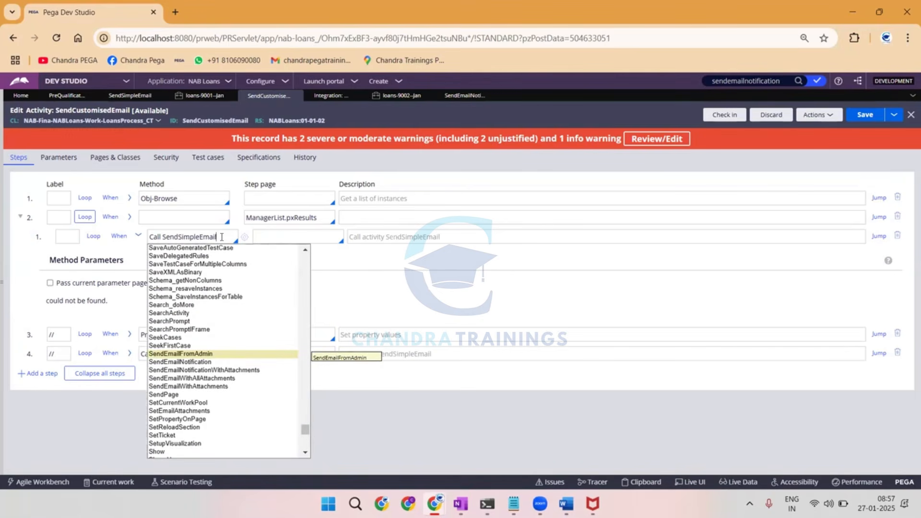
# Check which class the open SendSimpleEmail activity belongs to, and return to the SendCustomisedEmail activity.
pyautogui.click(130, 95)
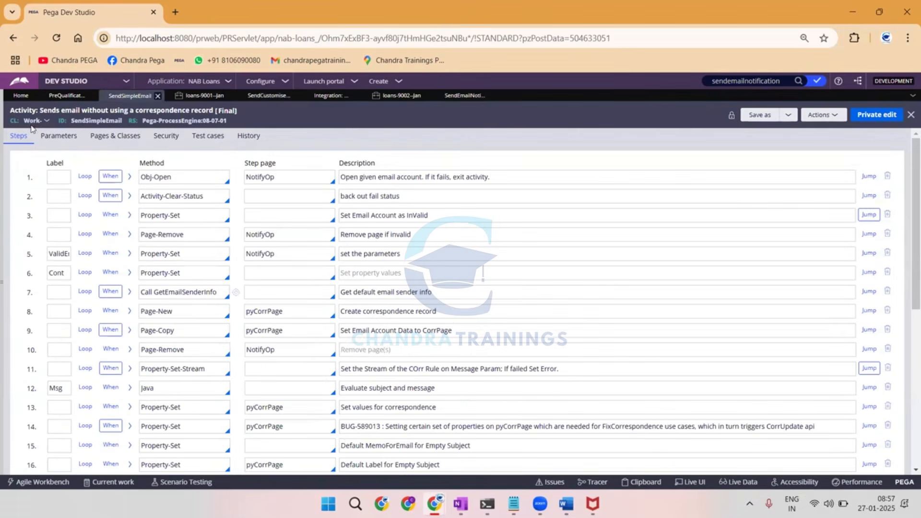
pyautogui.click(466, 96)
pyautogui.click(402, 96)
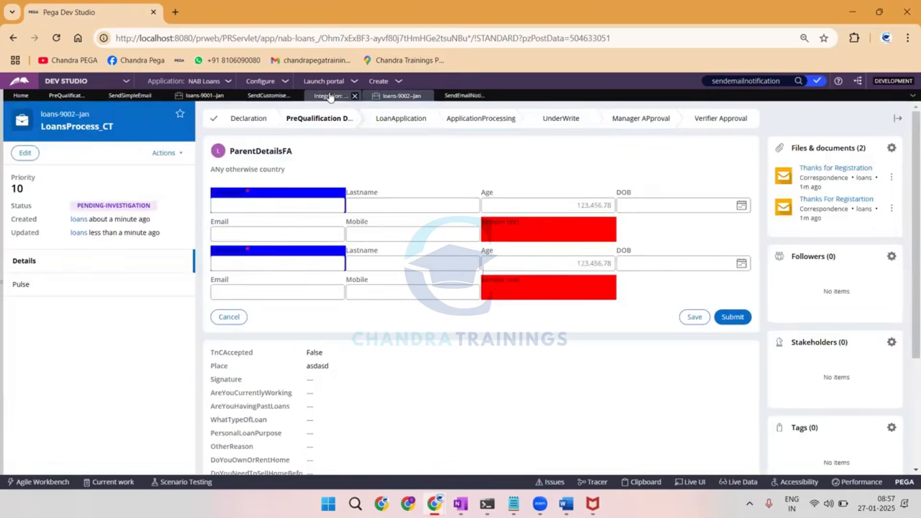
pyautogui.click(329, 96)
pyautogui.click(273, 95)
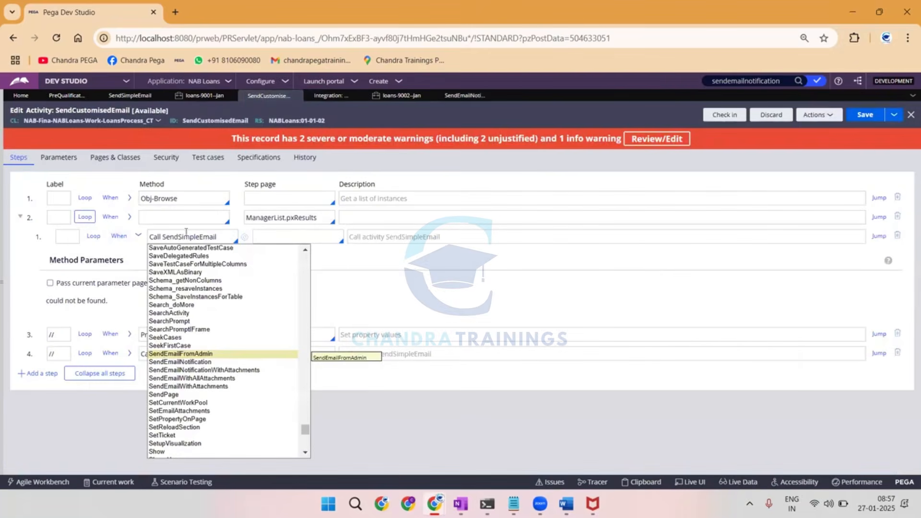
# Set the child step's method to Call Work-.SendSimpleEmail and expand its parameters at the To value.
pyautogui.click(138, 236)
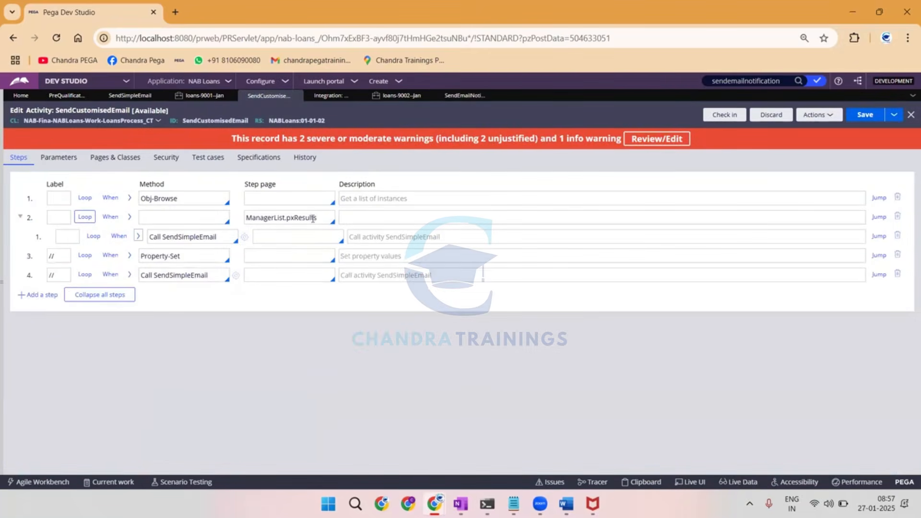
pyautogui.doubleClick(312, 218)
pyautogui.click(286, 237)
pyautogui.click(68, 237)
pyautogui.click(164, 238)
pyautogui.write('WOrk')
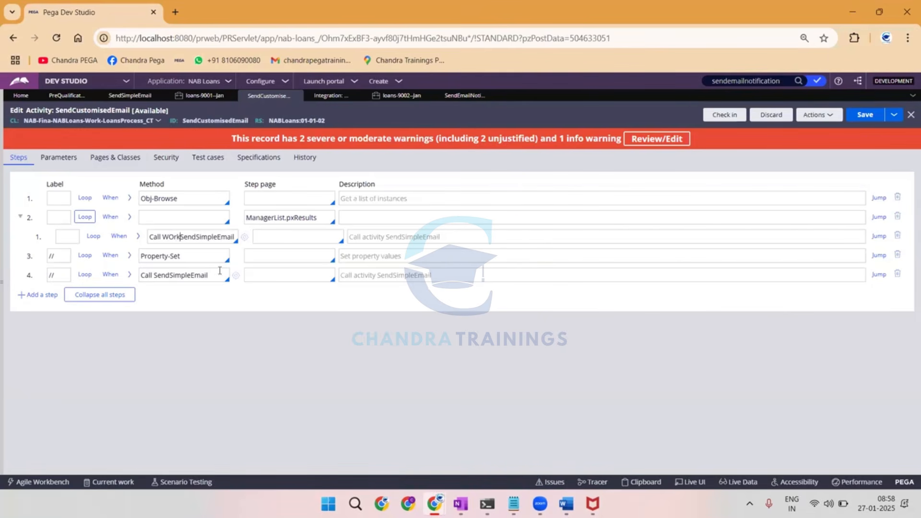
pyautogui.press('BackSpace')
pyautogui.press('BackSpace')
pyautogui.press('BackSpace')
pyautogui.write('ork')
pyautogui.write('-.')
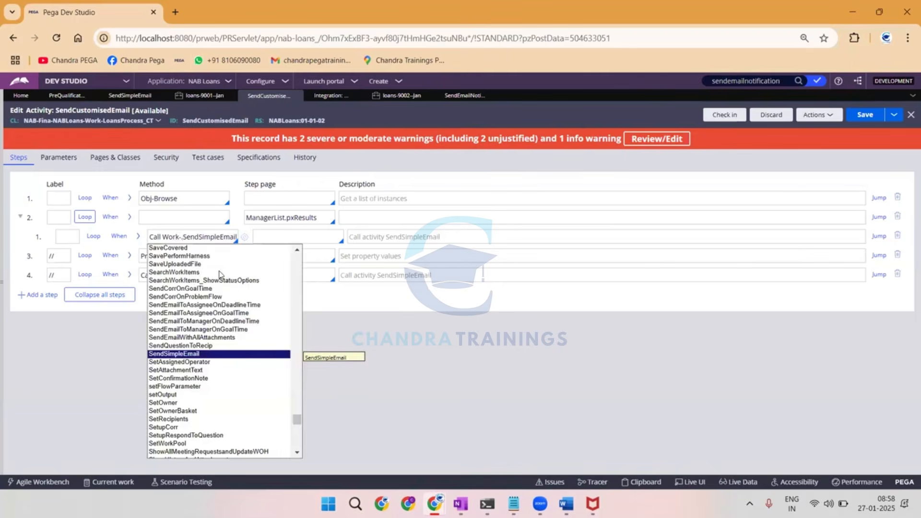
pyautogui.press('Escape')
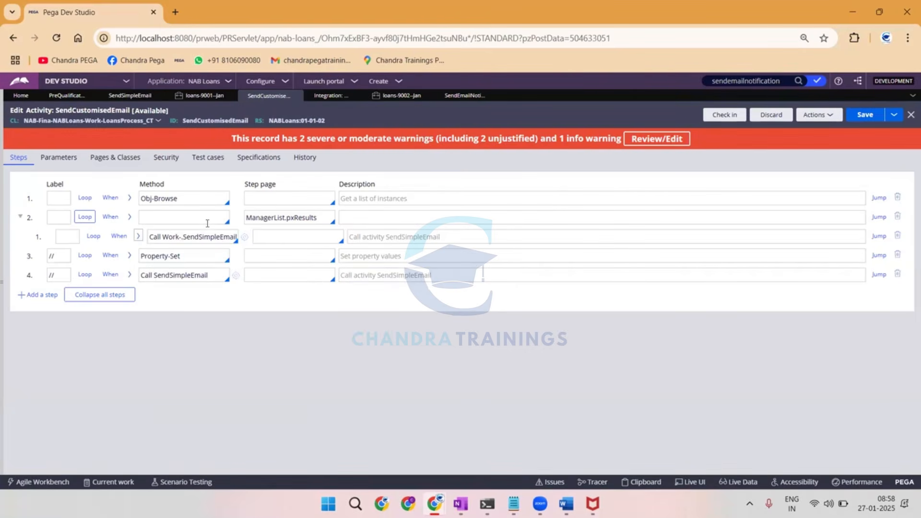
pyautogui.scroll(-1, 190, 253)
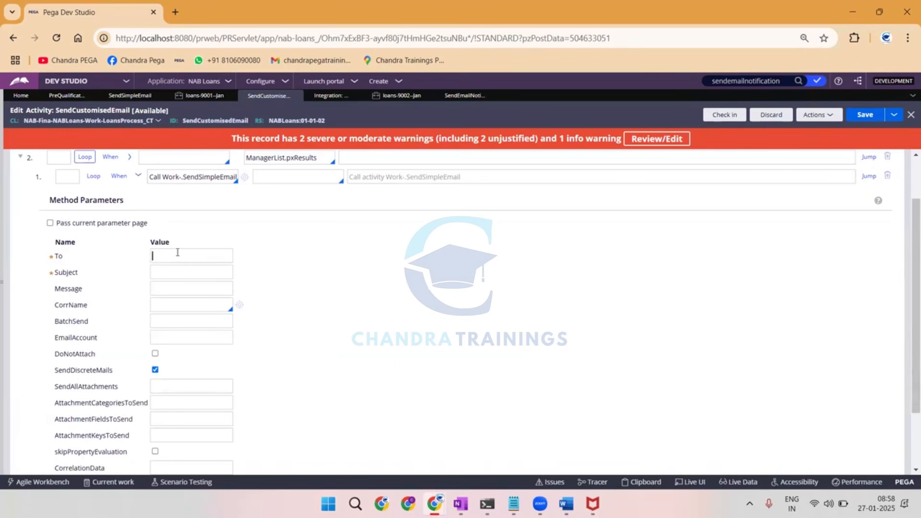
pyautogui.click(178, 252)
# Switch to the Clipboard Viewer and select the full page path ManagerList.pxResults(1).pyAddresses(Email).
pyautogui.hotkey('alt', 'Tab')
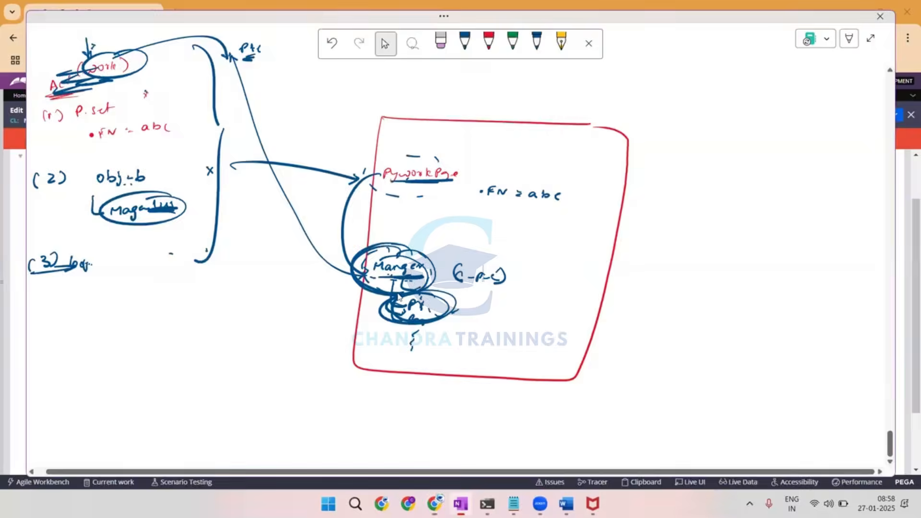
pyautogui.moveTo(441, 502)
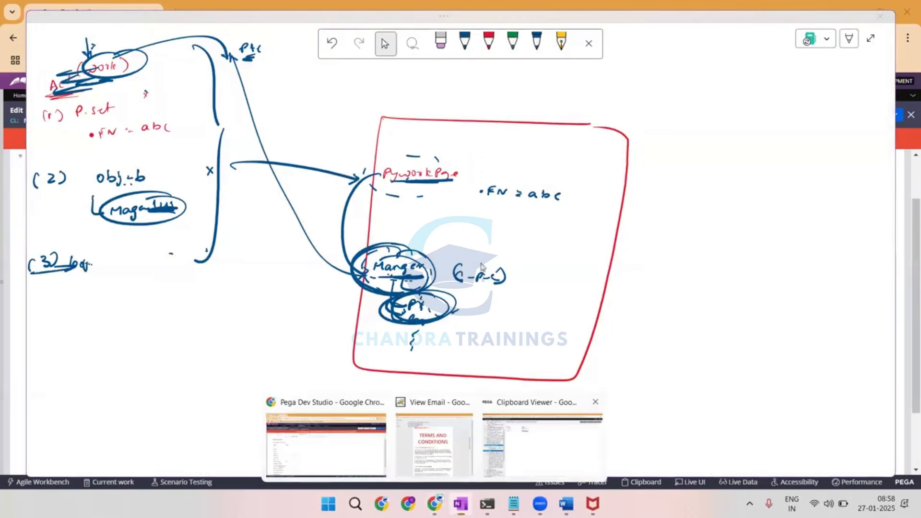
pyautogui.click(570, 445)
pyautogui.doubleClick(271, 64)
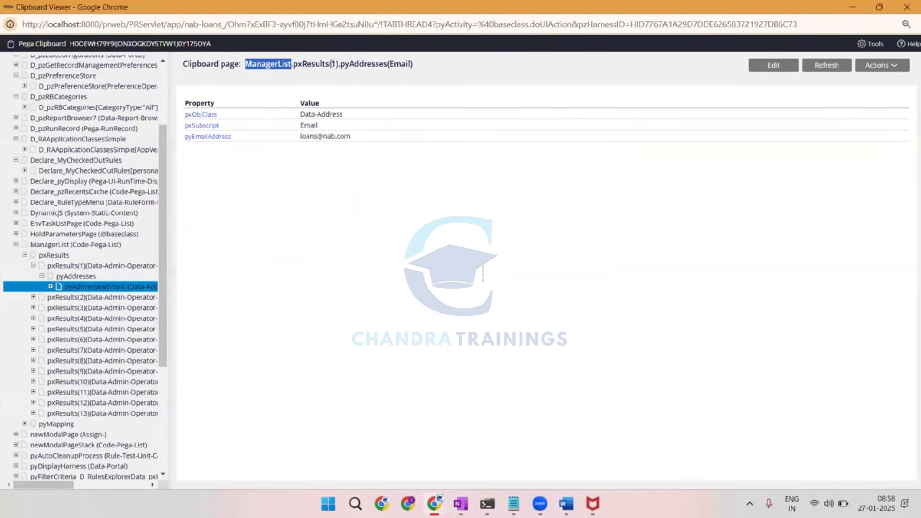
pyautogui.moveTo(337, 63); pyautogui.dragTo(243, 65)
pyautogui.hotkey('ctrl', 'c')
pyautogui.click(424, 66)
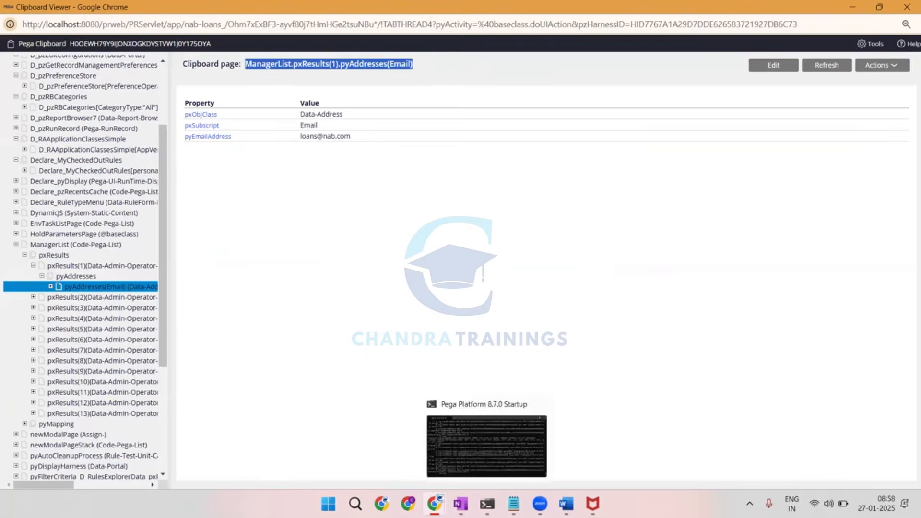
# Build the full property reference ManagerList.pxResults(1).pyAddresses(Email).pyEmailAddress in a blank Notepad note from the page path and property name.
pyautogui.click(513, 503)
pyautogui.click(551, 453)
pyautogui.hotkey('ctrl', 'v')
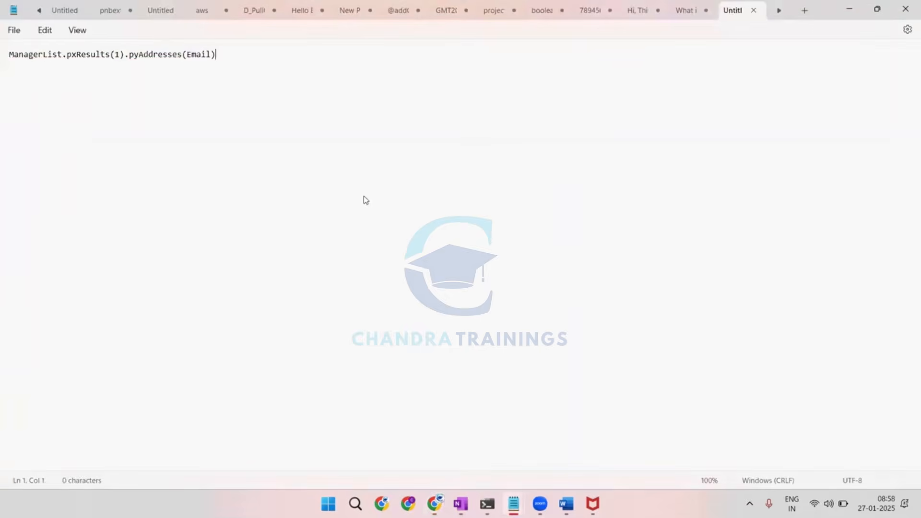
pyautogui.hotkey('alt', 'Tab')
pyautogui.doubleClick(215, 136)
pyautogui.hotkey('ctrl', 'c')
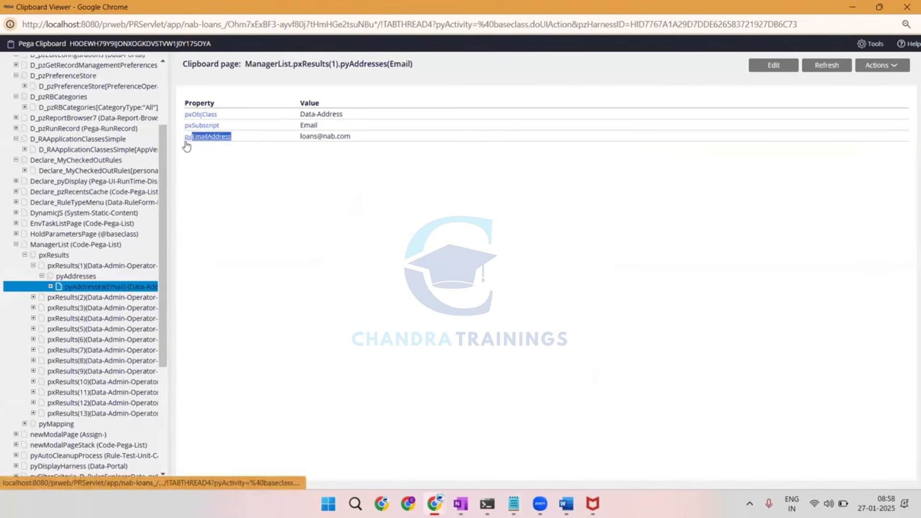
pyautogui.hotkey('alt', 'Tab')
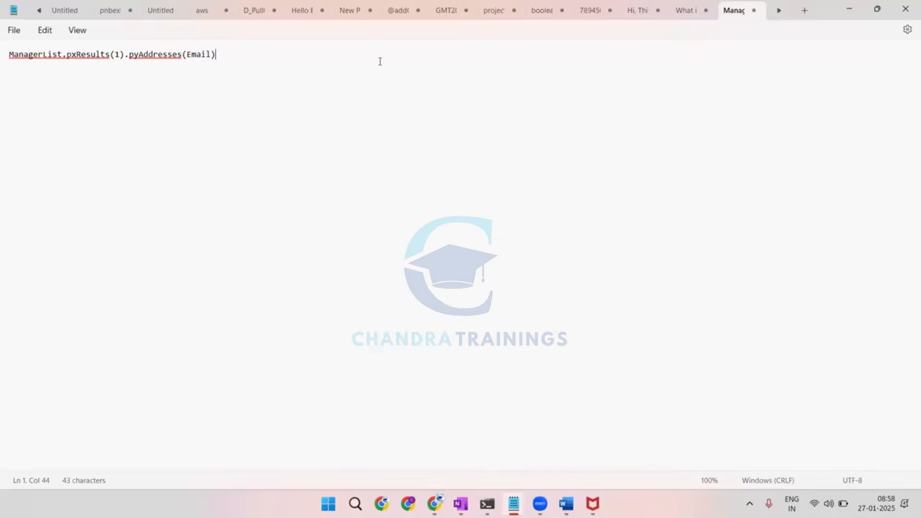
pyautogui.hotkey('ctrl', 'v')
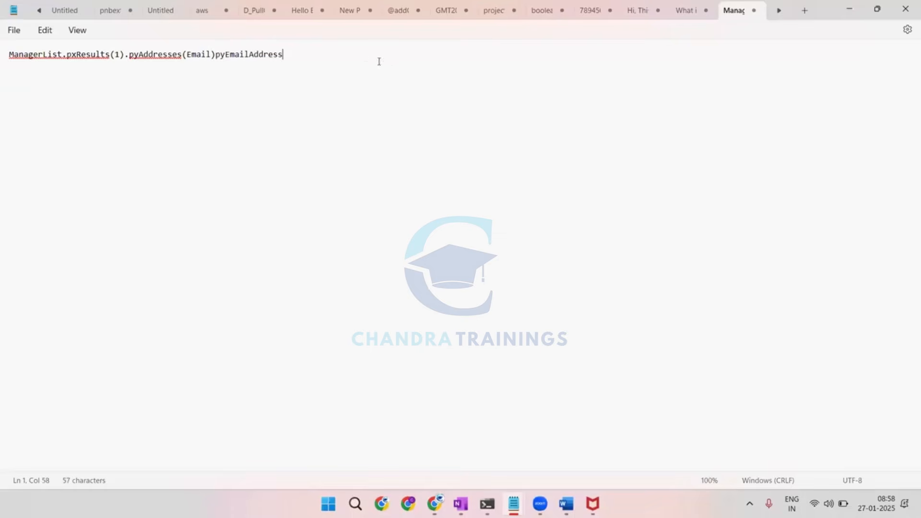
pyautogui.click(216, 53)
pyautogui.write('.')
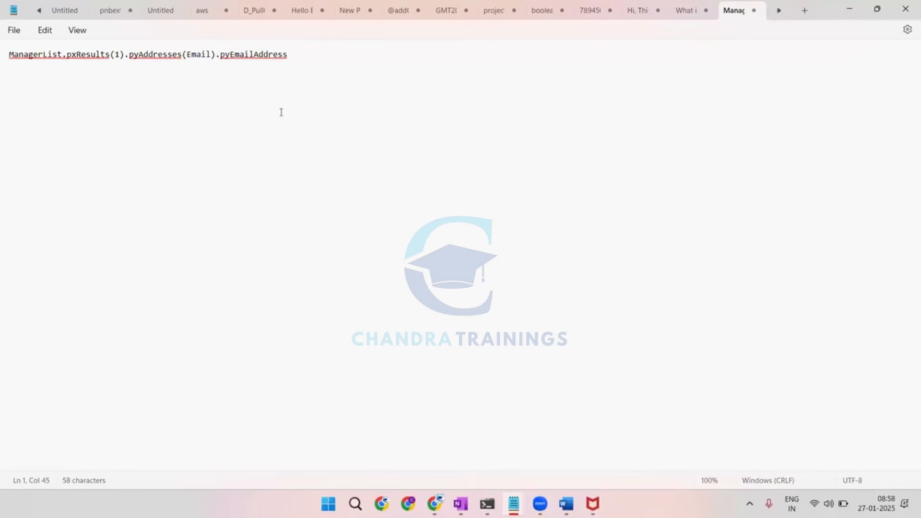
# Copy the whole Notepad reference into the SendSimpleEmail call's To parameter in Pega Dev Studio.
pyautogui.hotkey('ctrl', 'a')
pyautogui.hotkey('alt', 'Tab')
pyautogui.press('Tab')
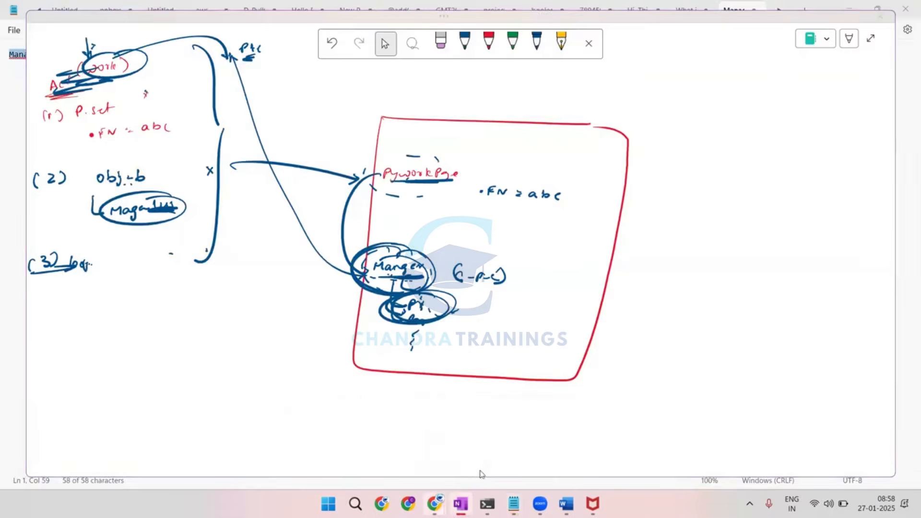
pyautogui.moveTo(435, 503)
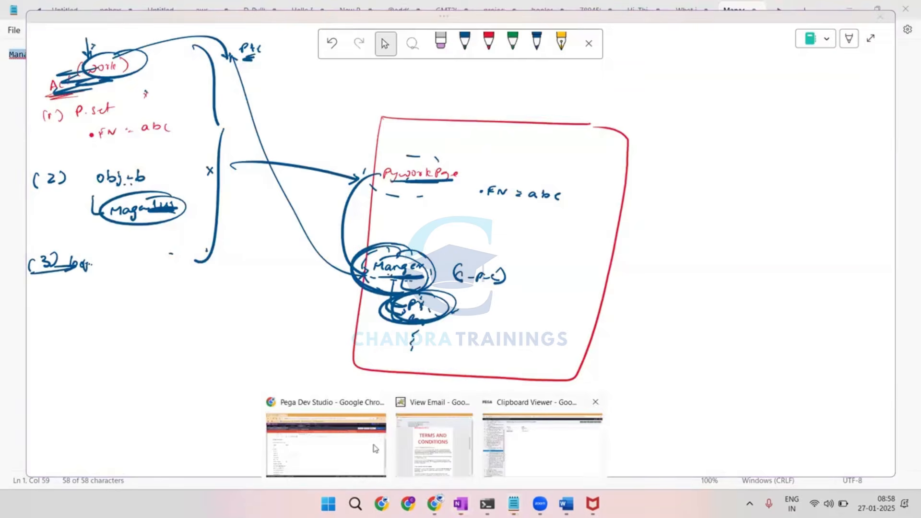
pyautogui.click(375, 448)
pyautogui.hotkey('ctrl', 'v')
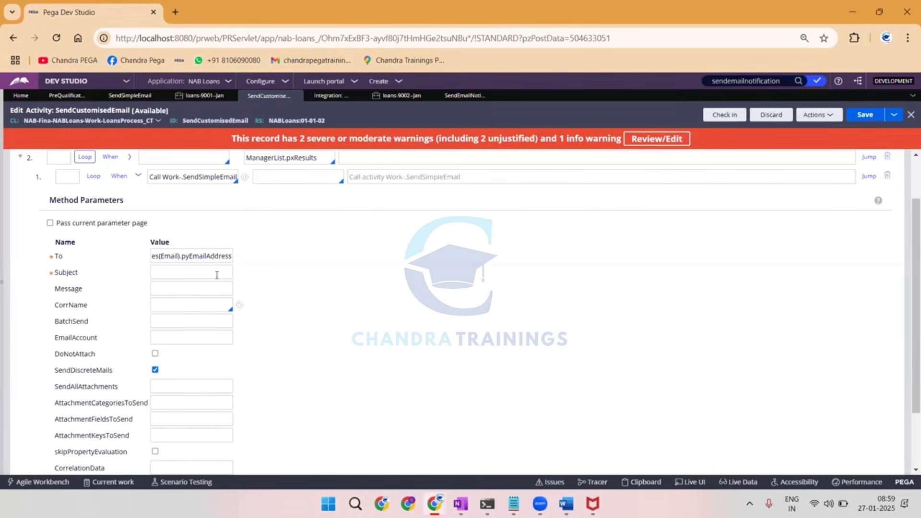
pyautogui.click(324, 274)
pyautogui.click(231, 255)
pyautogui.tripleClick(226, 256)
pyautogui.click(263, 257)
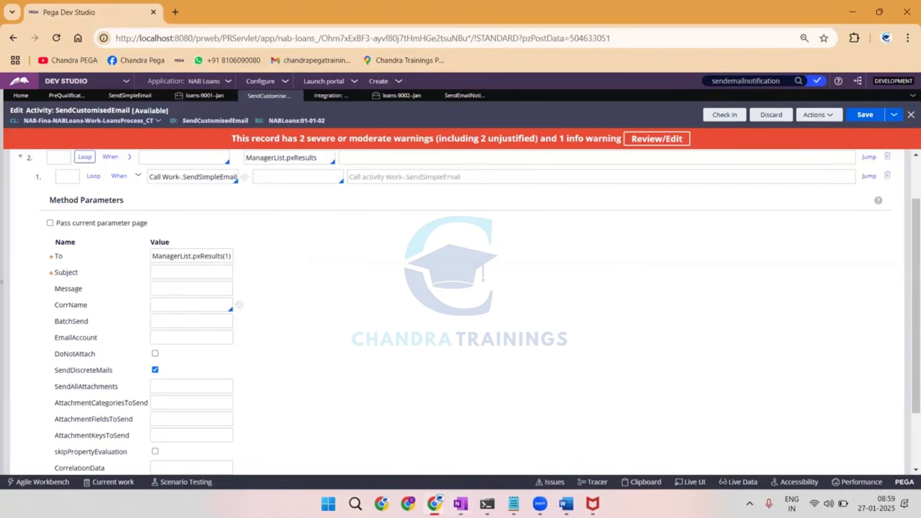
# Replace the pxResults index in the Notepad reference with <CURRENT> and select the whole line.
pyautogui.moveTo(514, 504)
pyautogui.click(545, 439)
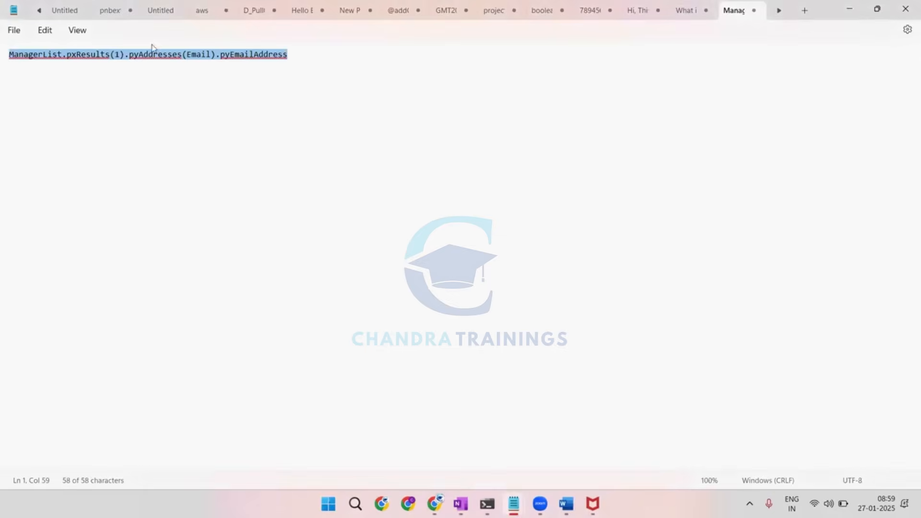
pyautogui.click(119, 58)
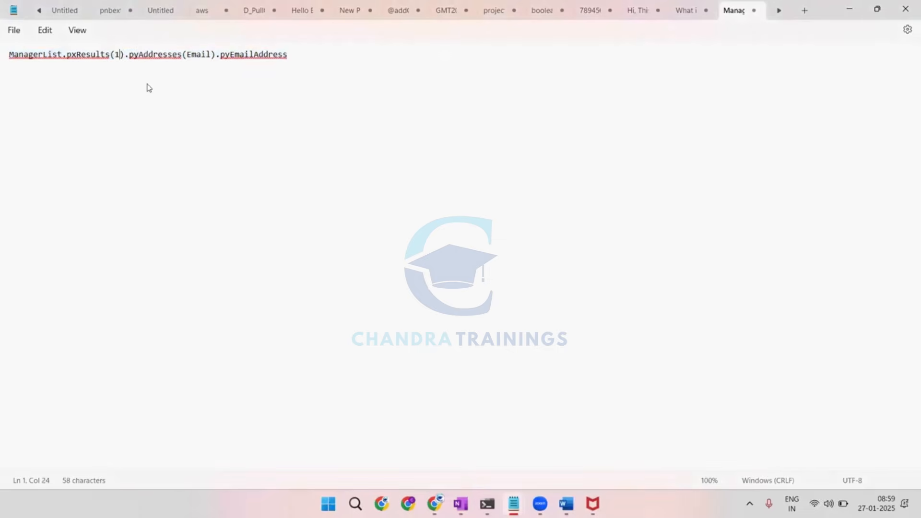
pyautogui.press('BackSpace')
pyautogui.write('<>')
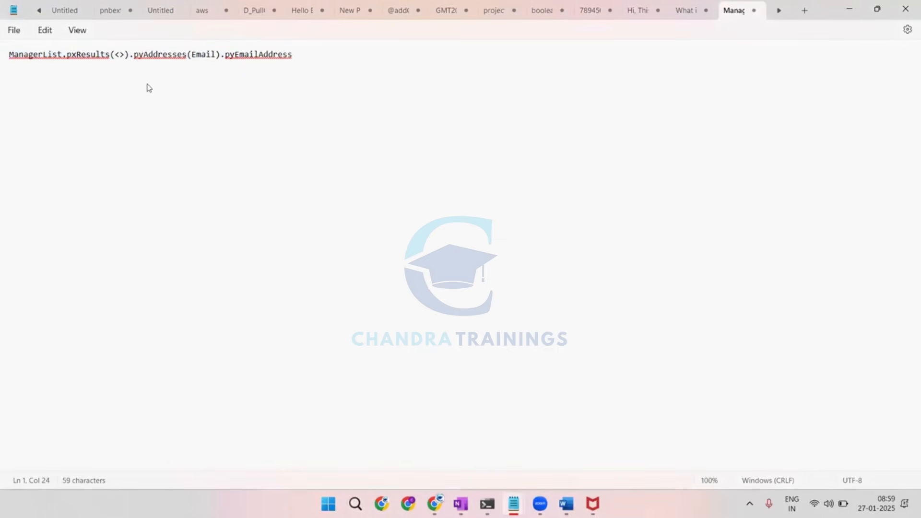
pyautogui.press('capslock')
pyautogui.write('CURRE')
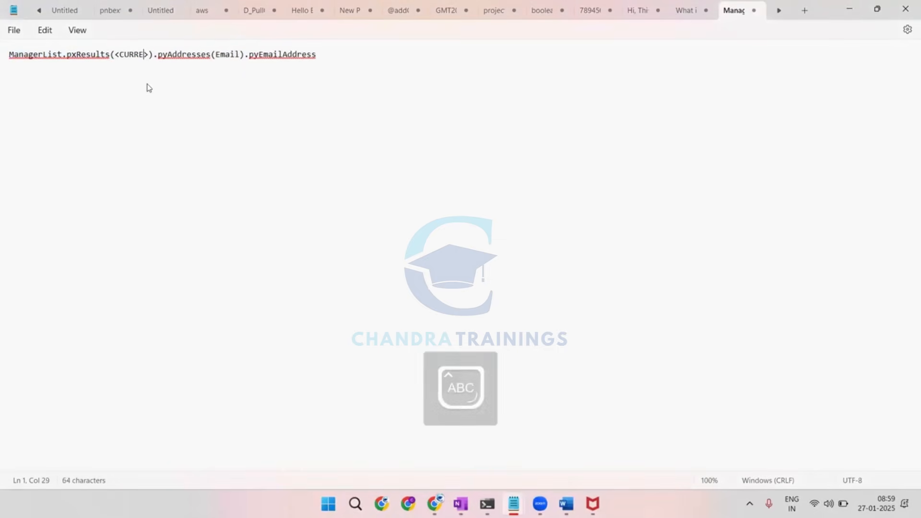
pyautogui.write('NT')
pyautogui.hotkey('ctrl', 'a')
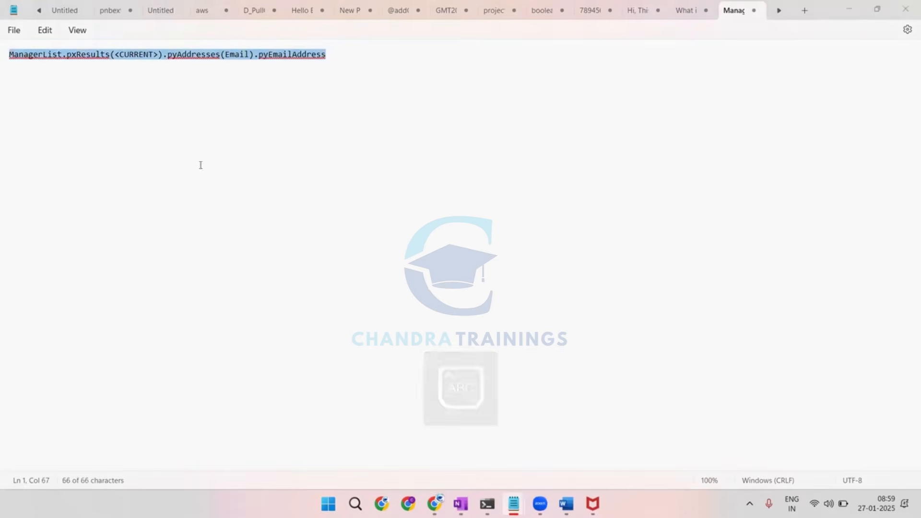
# In Pega Dev Studio, set the To parameter to ManagerList.pxResults(<CURRENT>).pyAddresses(Email).pyEmailAddress.
pyautogui.hotkey('alt', 'Tab')
pyautogui.tripleClick(181, 257)
pyautogui.hotkey('ctrl', 'v')
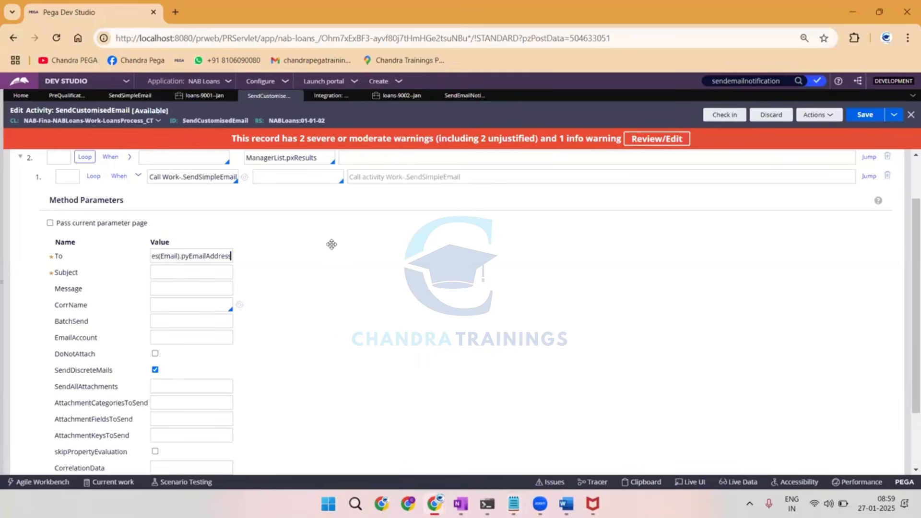
pyautogui.click(354, 238)
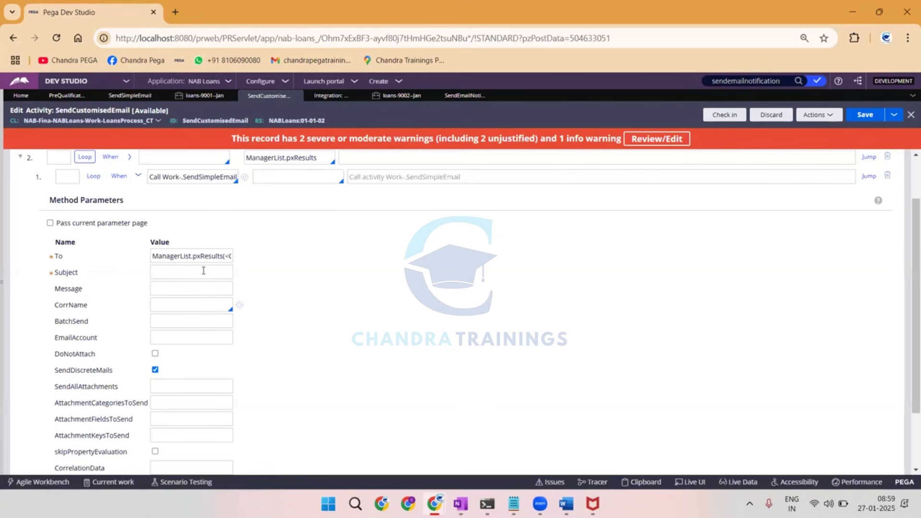
# Set the Subject parameter of the SendSimpleEmail call to .pyID + "is Registered".
pyautogui.press('capslock')
pyautogui.write('.')
pyautogui.write('py')
pyautogui.write('ID')
pyautogui.write(' +')
pyautogui.write(' ""')
pyautogui.write('is Re')
pyautogui.write('gistered')
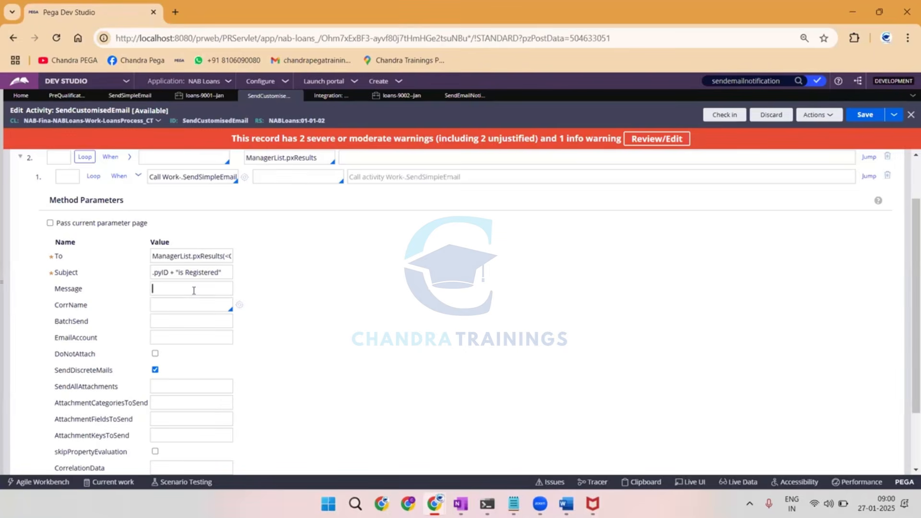
# Check which correspondence rules are offered for the CorrName parameter, leaving Message empty.
pyautogui.click(194, 290)
pyautogui.click(177, 308)
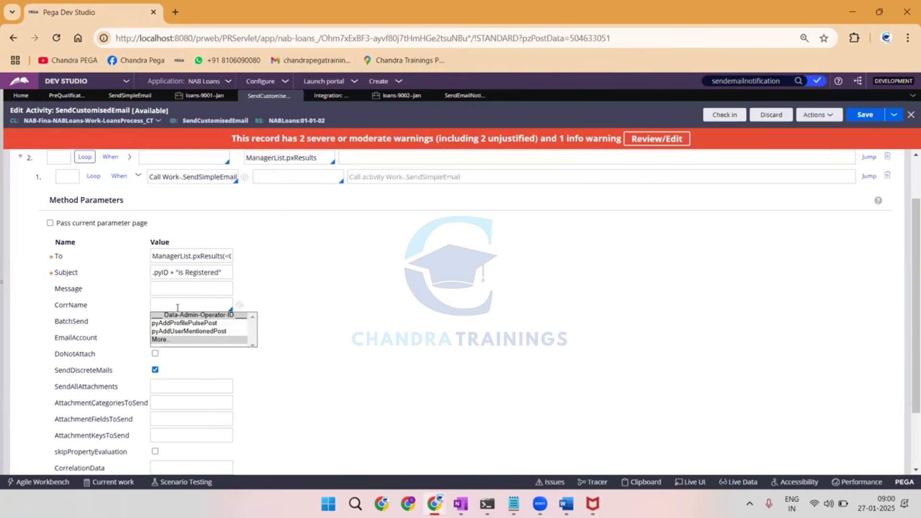
pyautogui.click(389, 282)
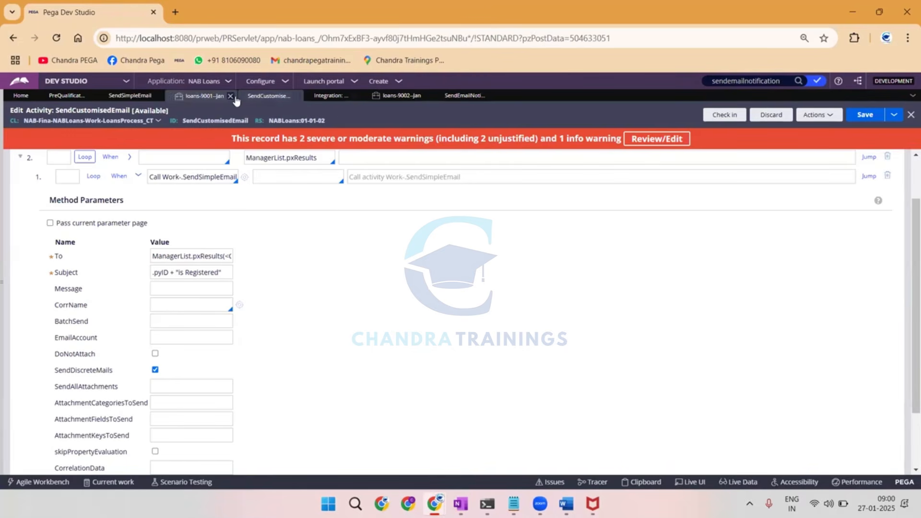
# Look through the open SendEmailNotification and SendSimpleEmail activities, the email accounts, the newer loans case and the PreQualification Data flow.
pyautogui.click(456, 99)
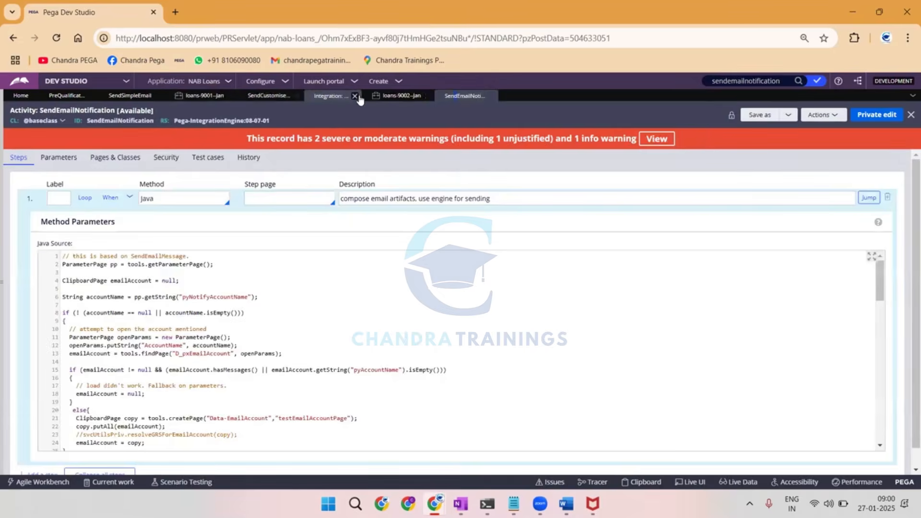
pyautogui.click(335, 96)
pyautogui.click(393, 95)
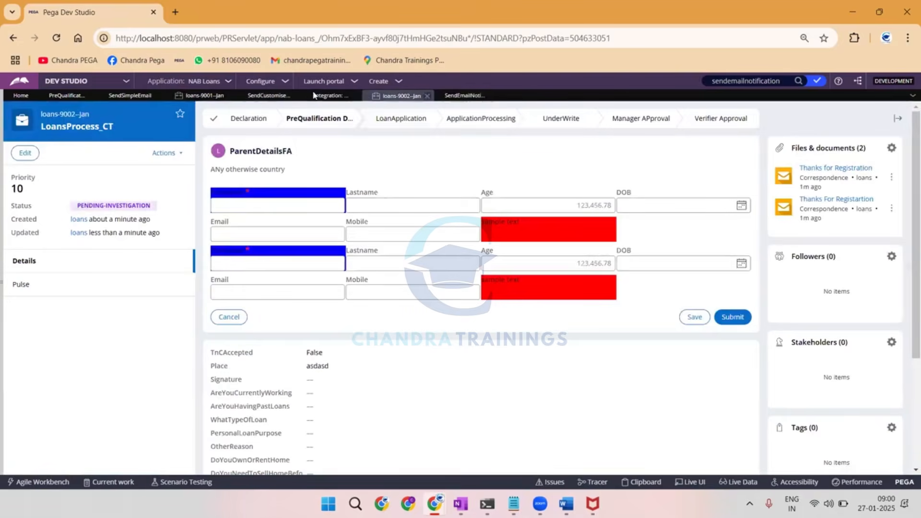
pyautogui.click(476, 96)
pyautogui.click(331, 96)
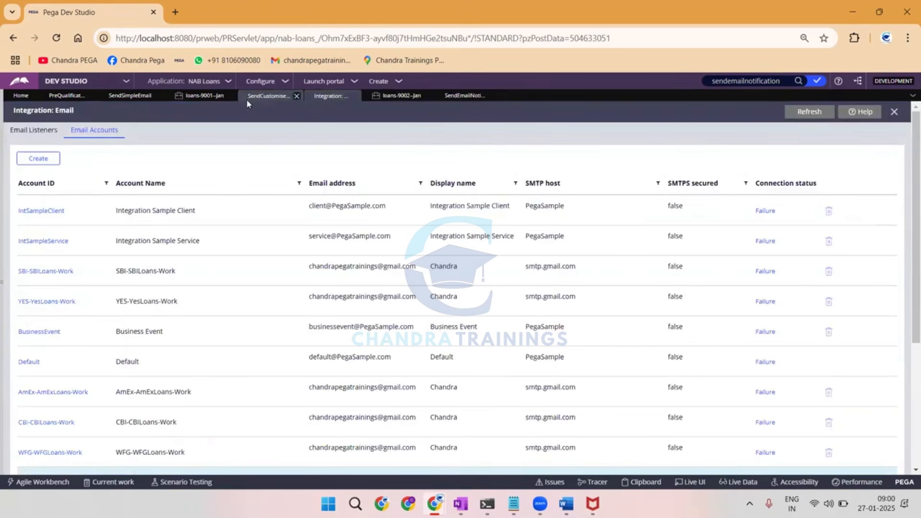
pyautogui.click(124, 96)
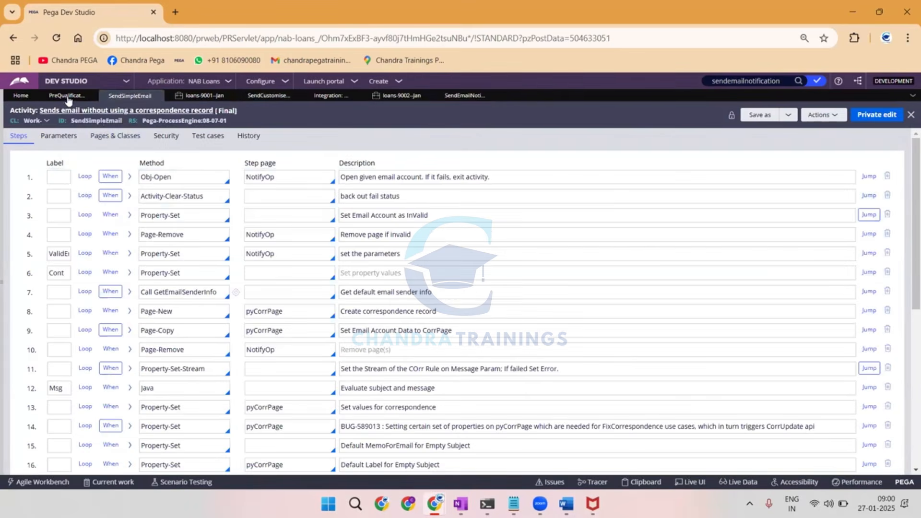
pyautogui.click(68, 95)
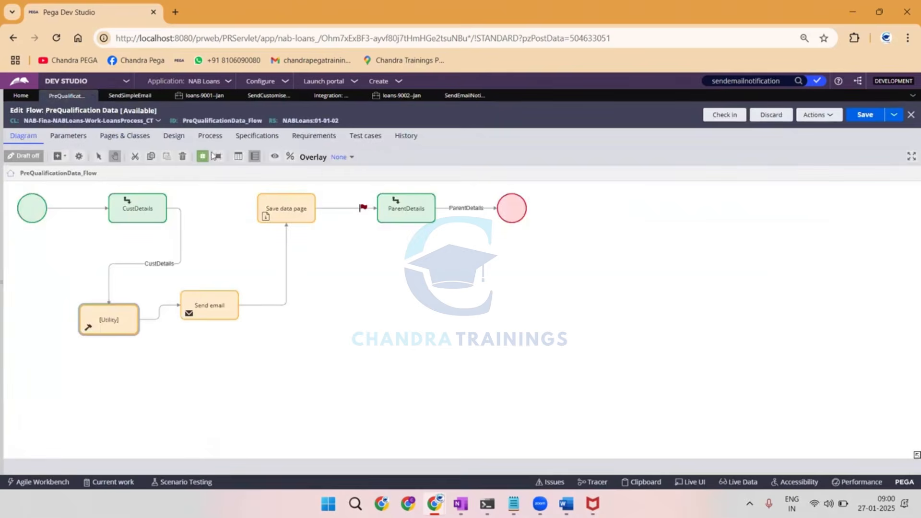
pyautogui.click(462, 98)
pyautogui.click(401, 98)
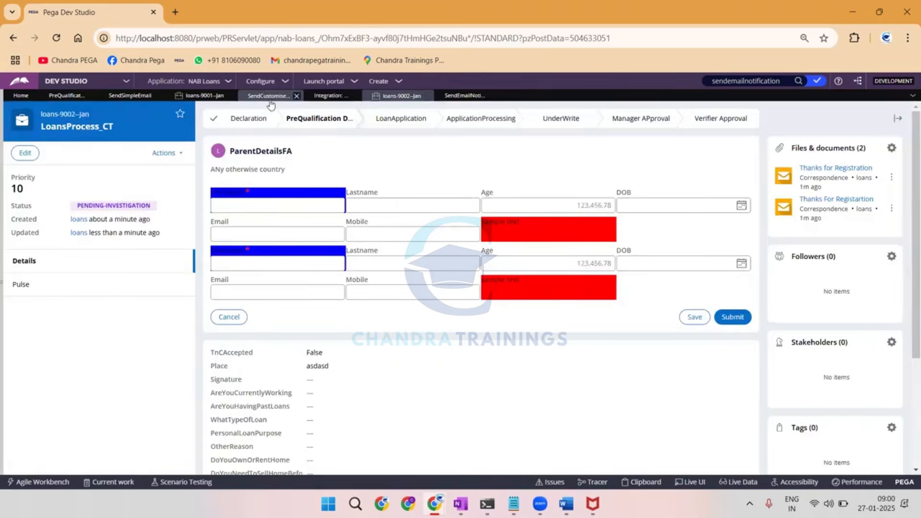
# Return to the SendCustomisedEmail activity and set the CorrName parameter to pyAddUserMentionedPost.
pyautogui.click(269, 96)
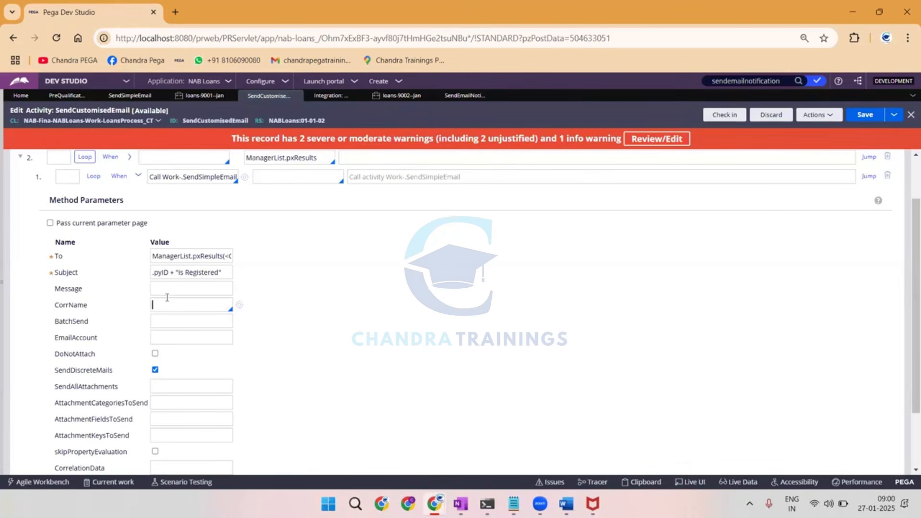
pyautogui.click(166, 298)
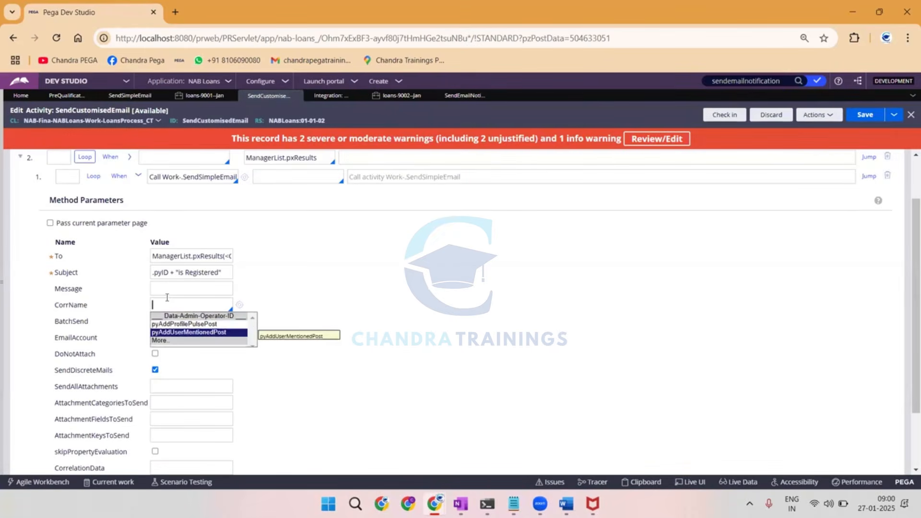
pyautogui.press('Return')
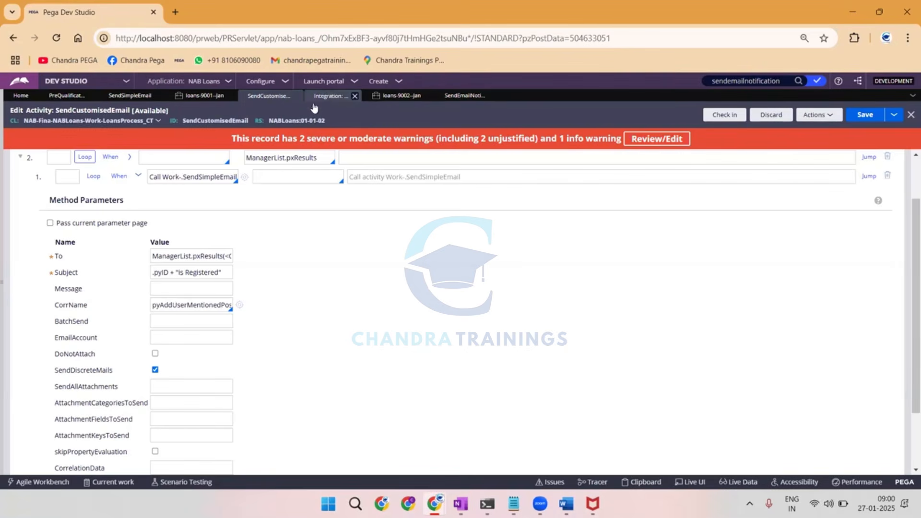
# Copy the Param.EmailAccount value Chandr-ChandraImpl-Work from the Property-Set step into the child step's EmailAccount parameter.
pyautogui.scroll(-3, 216, 267)
pyautogui.click(131, 435)
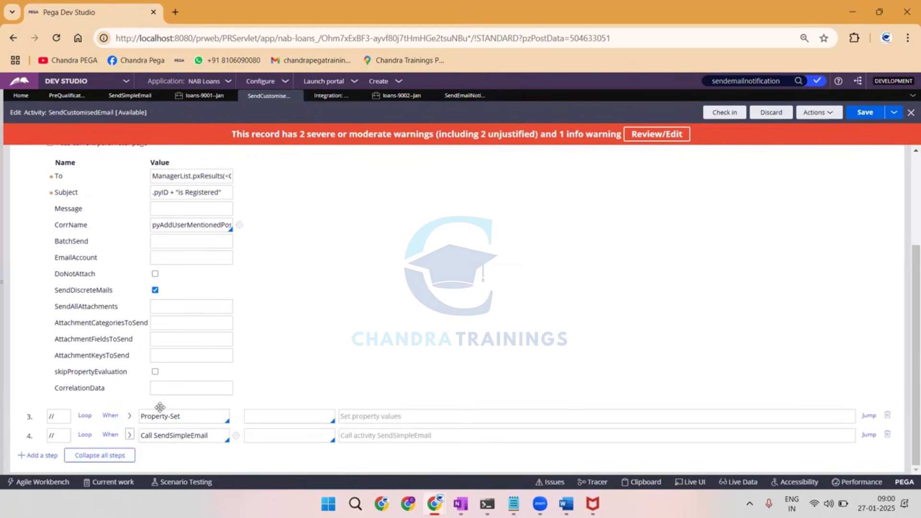
pyautogui.scroll(-5, 97, 266)
pyautogui.scroll(5, 123, 334)
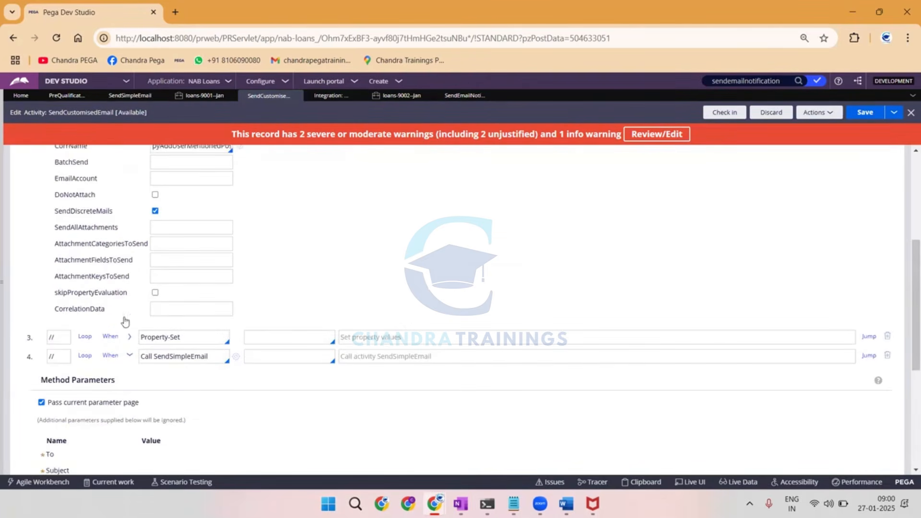
pyautogui.click(129, 336)
pyautogui.scroll(-4, 246, 284)
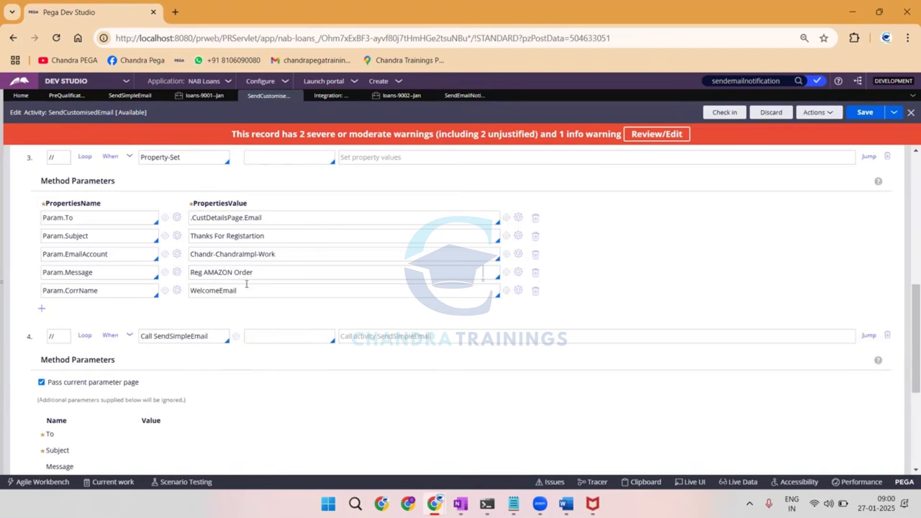
pyautogui.tripleClick(282, 253)
pyautogui.hotkey('ctrl', 'c')
pyautogui.scroll(8, 268, 259)
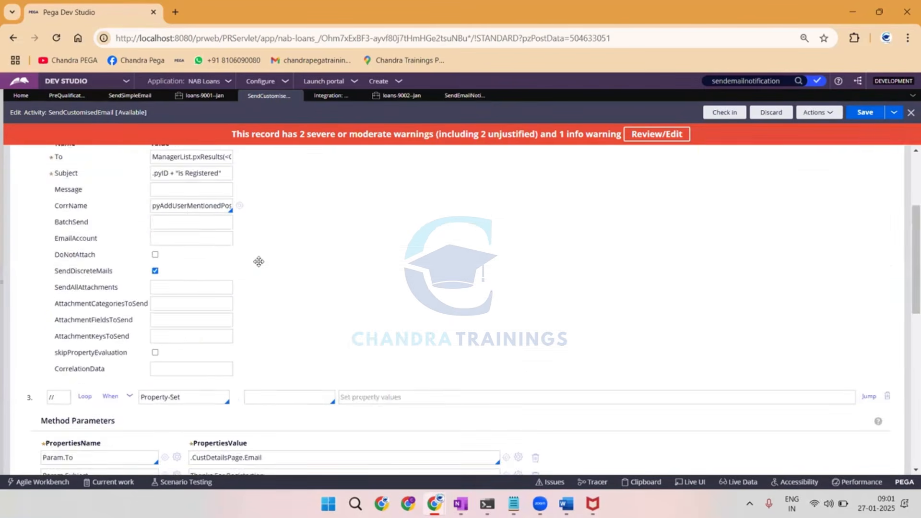
pyautogui.scroll(-3, 179, 261)
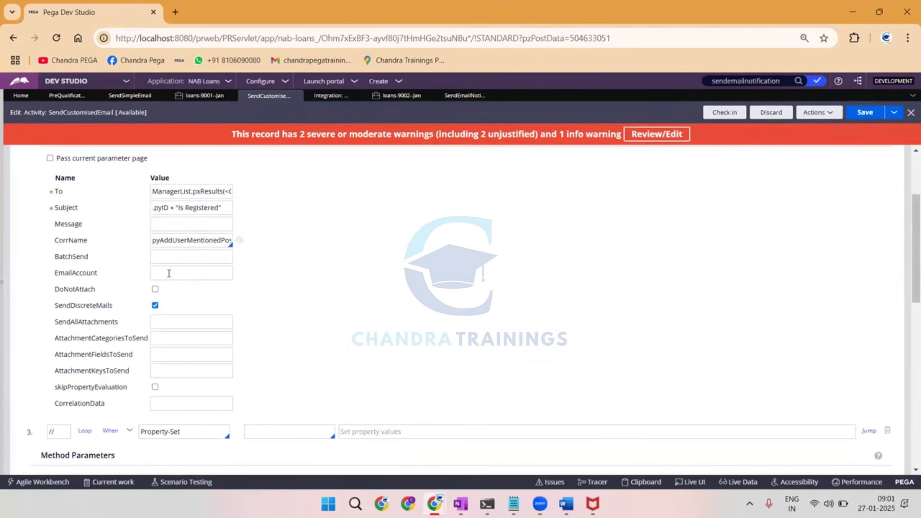
pyautogui.hotkey('ctrl', 'v')
# Collapse the parameters of the child step and of steps 3 and 4, and save the SendCustomisedEmail activity.
pyautogui.scroll(3, 232, 288)
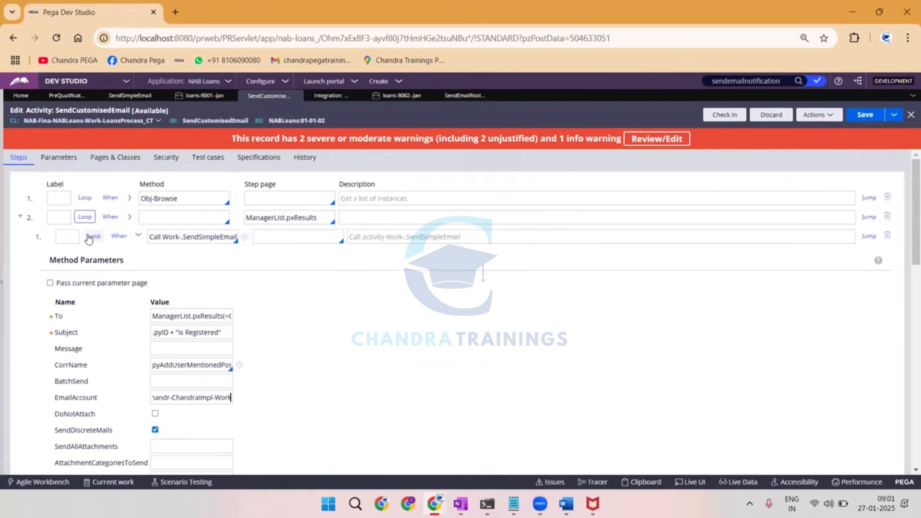
pyautogui.click(139, 238)
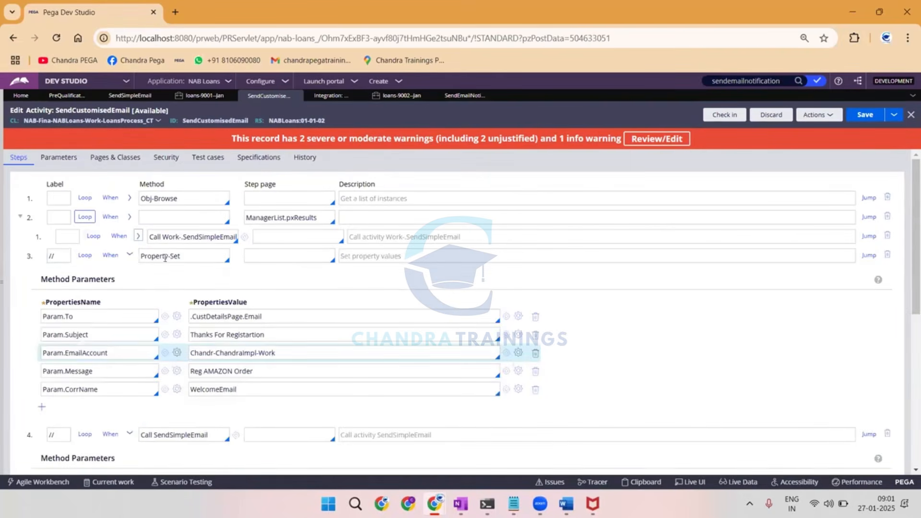
pyautogui.click(129, 255)
pyautogui.click(129, 255)
pyautogui.click(130, 275)
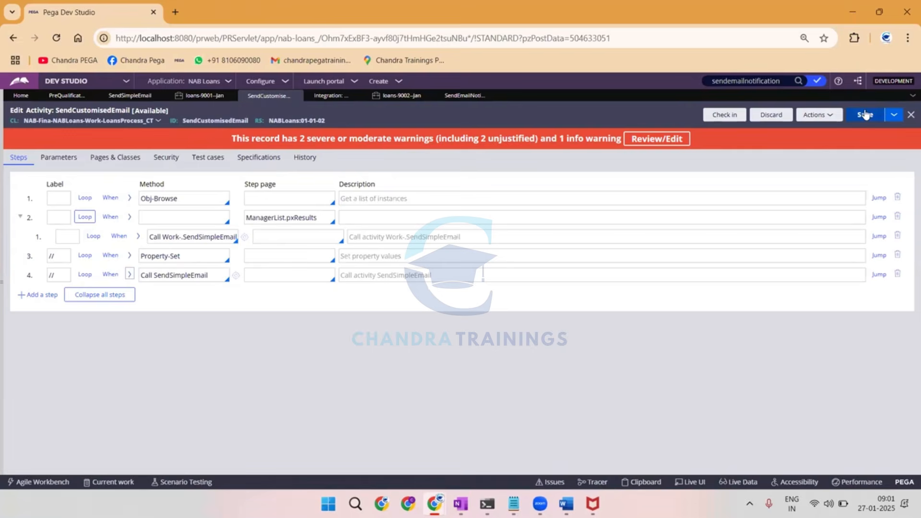
pyautogui.click(865, 115)
# Return to the PreQualification Data flow and open the choices for creating a new item.
pyautogui.click(130, 97)
pyautogui.click(67, 95)
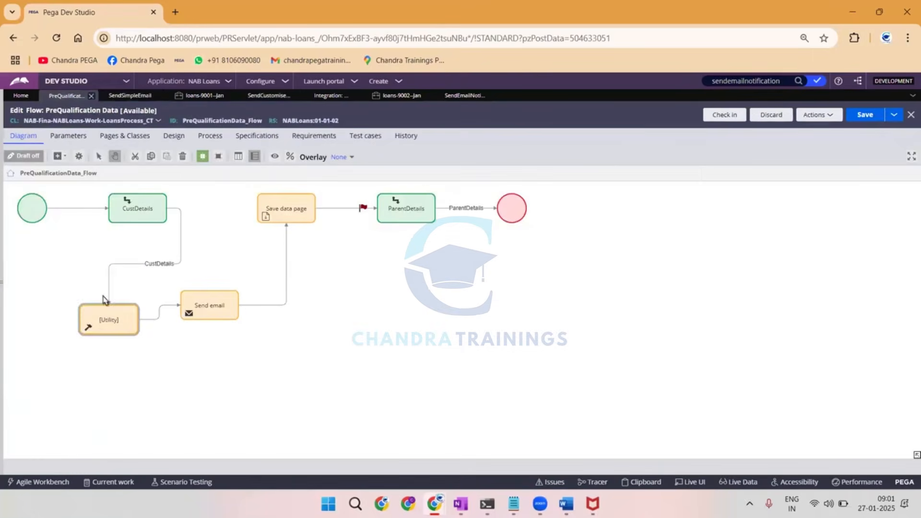
pyautogui.click(379, 81)
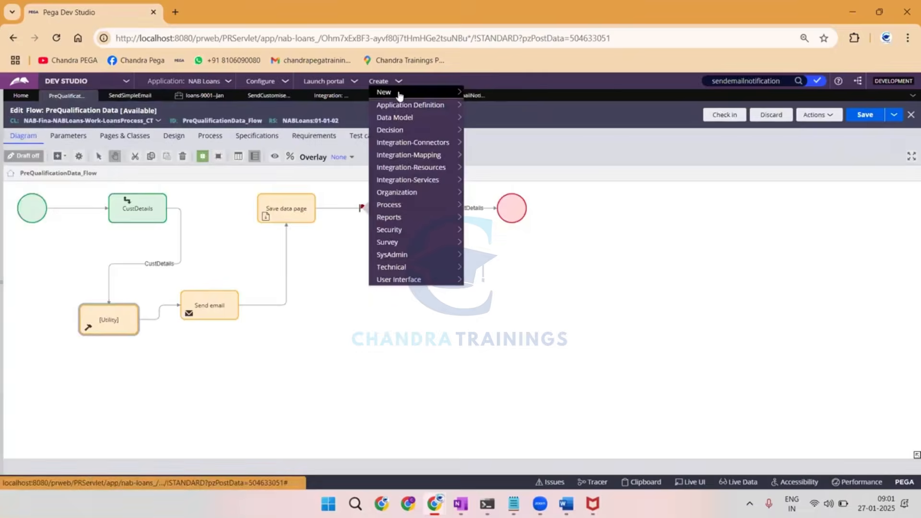